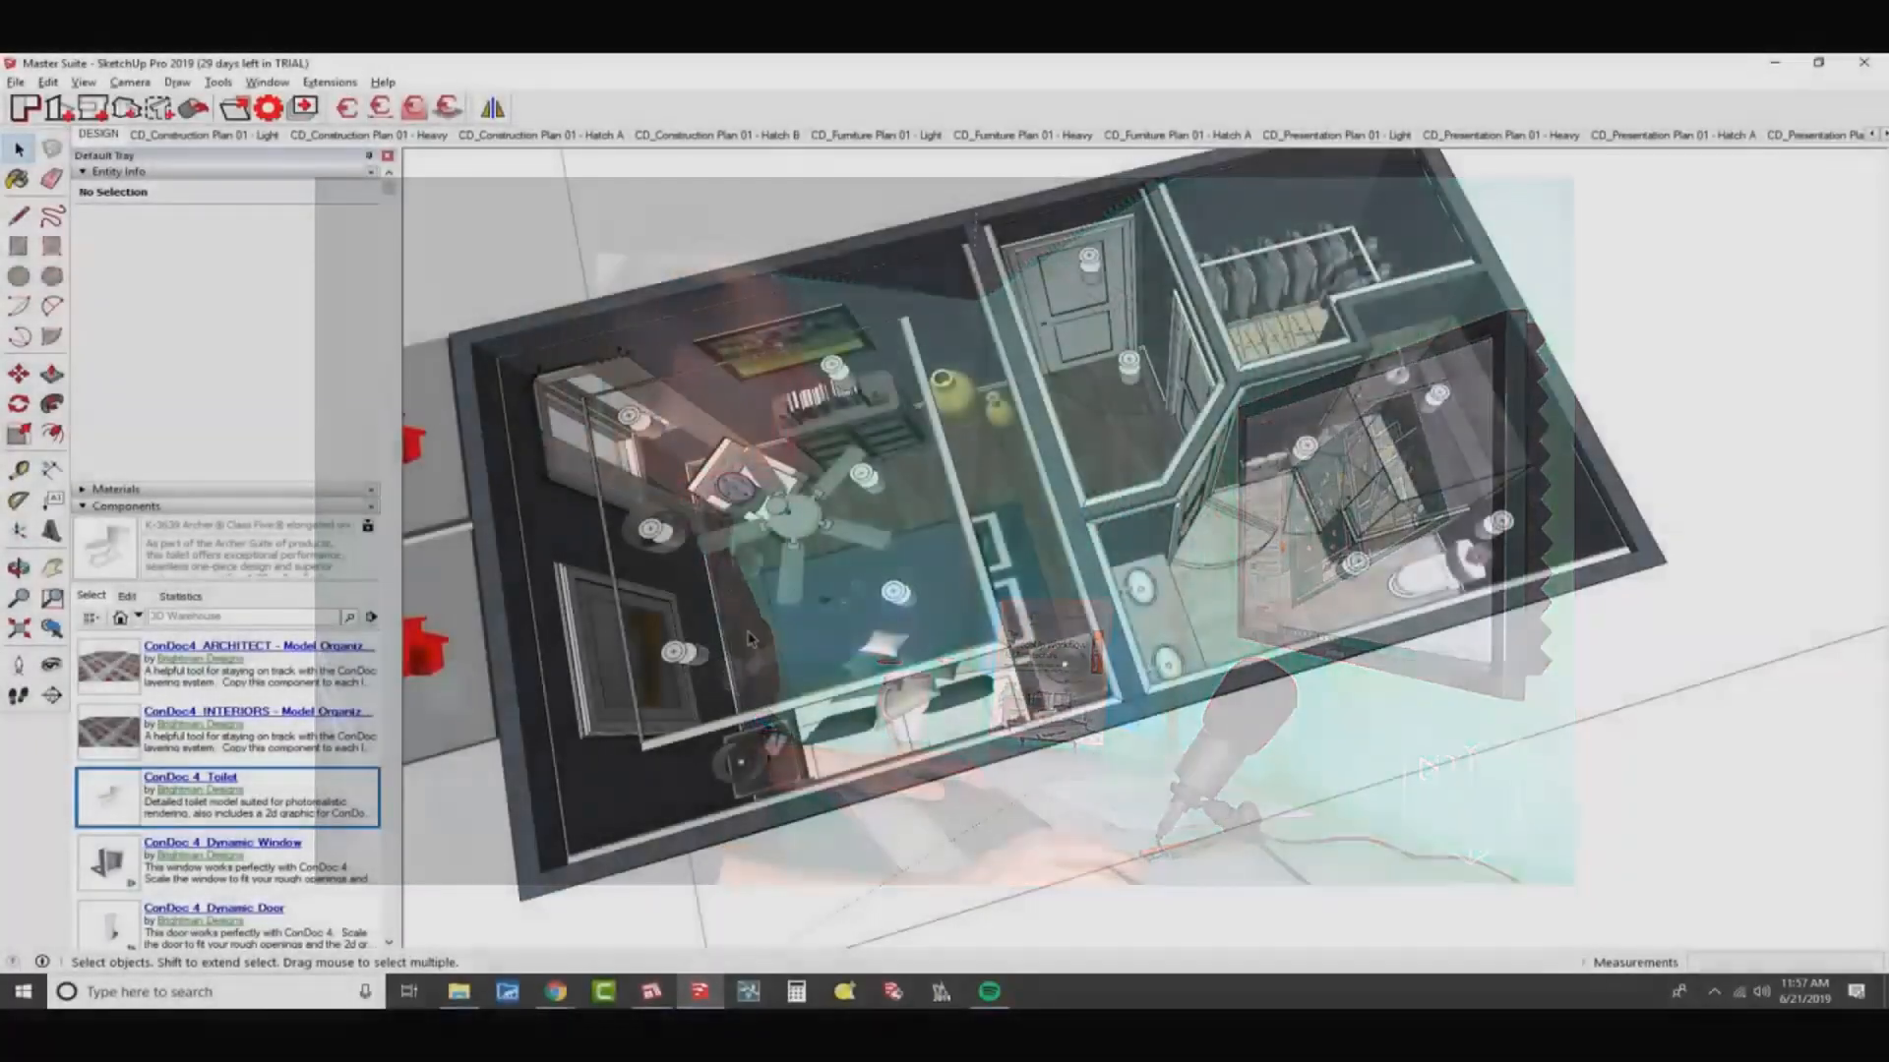
Examine the master suite model from above and inside the bedroom, looking at the framed artwork wall and the doorway
{"action": "mouse_move", "coordinate": [984, 551]}
{"action": "middle_mouse_down"}
{"action": "mouse_move", "coordinate": [1062, 423]}
{"action": "mouse_move", "coordinate": [1140, 394]}
{"action": "middle_mouse_up"}
{"action": "scroll", "coordinate": [1139, 394], "scroll_direction": "down", "scroll_amount": 3}
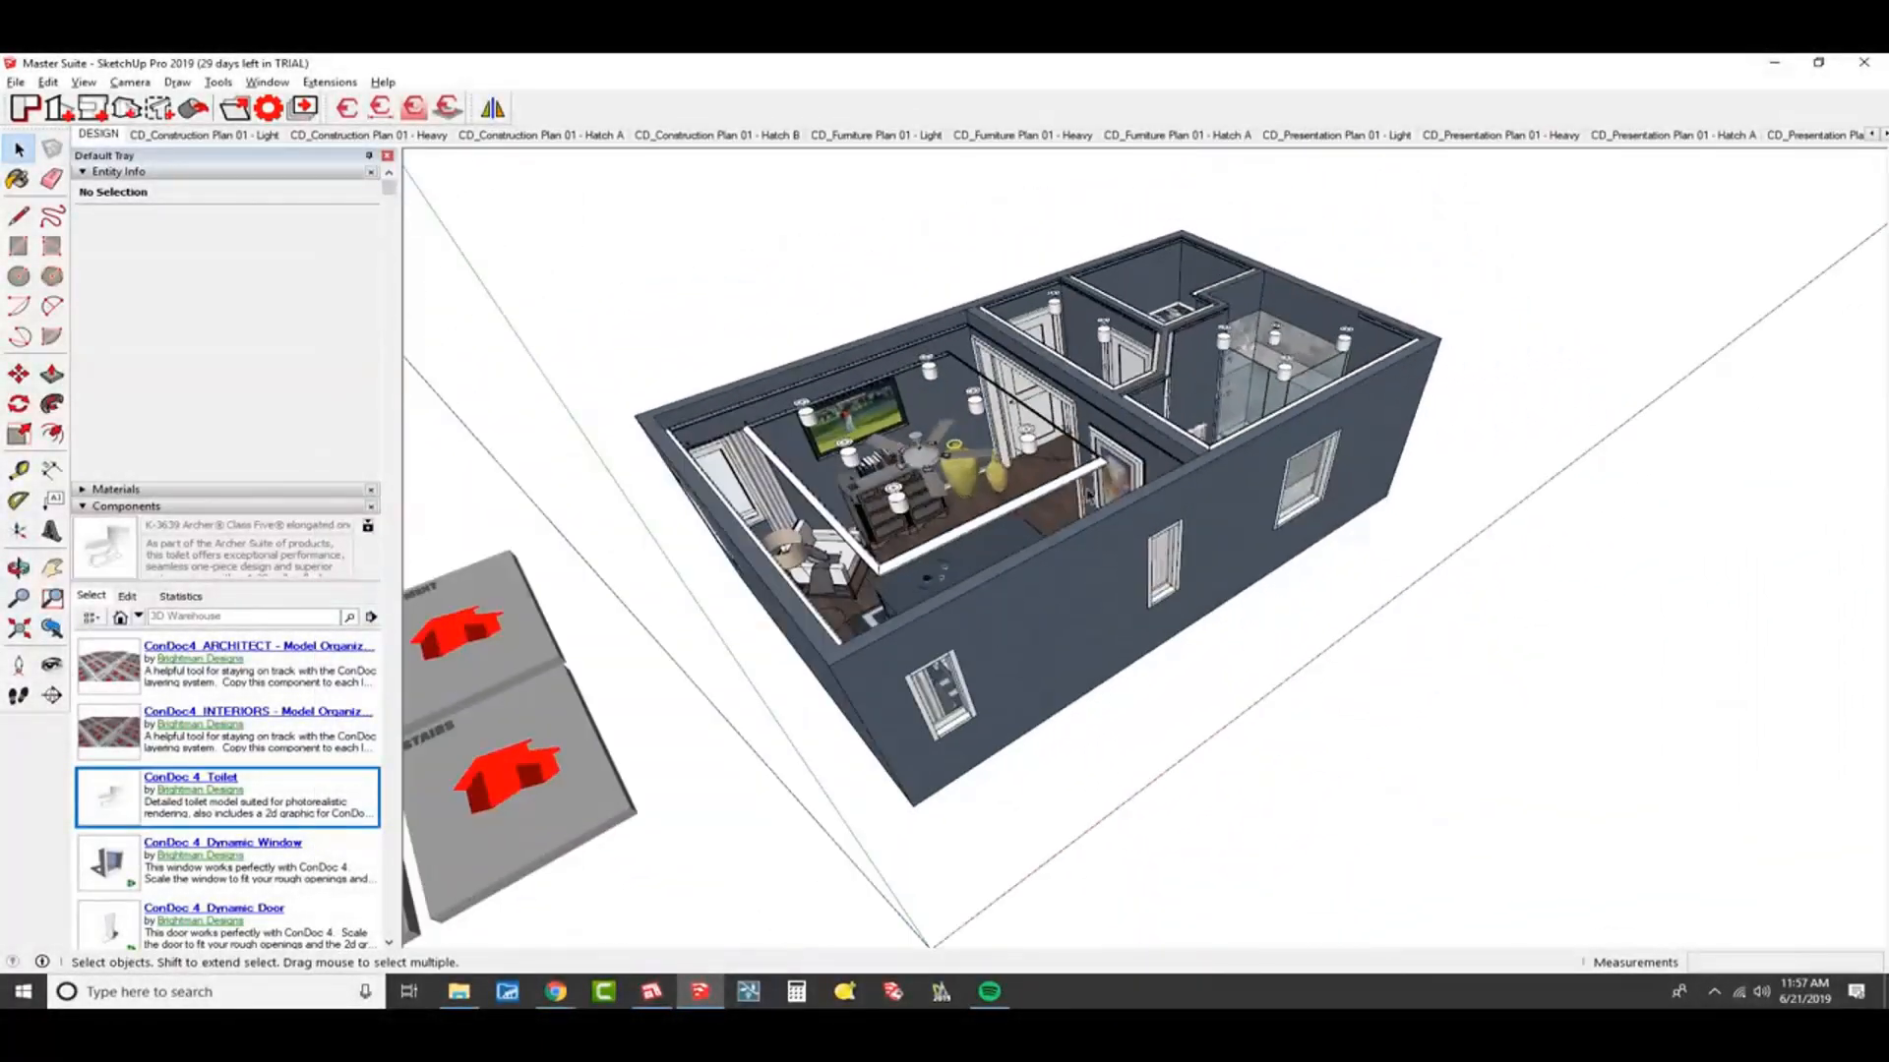
{"action": "scroll", "coordinate": [1137, 404], "scroll_direction": "down", "scroll_amount": 3}
{"action": "scroll", "coordinate": [1121, 433], "scroll_direction": "up", "scroll_amount": 4}
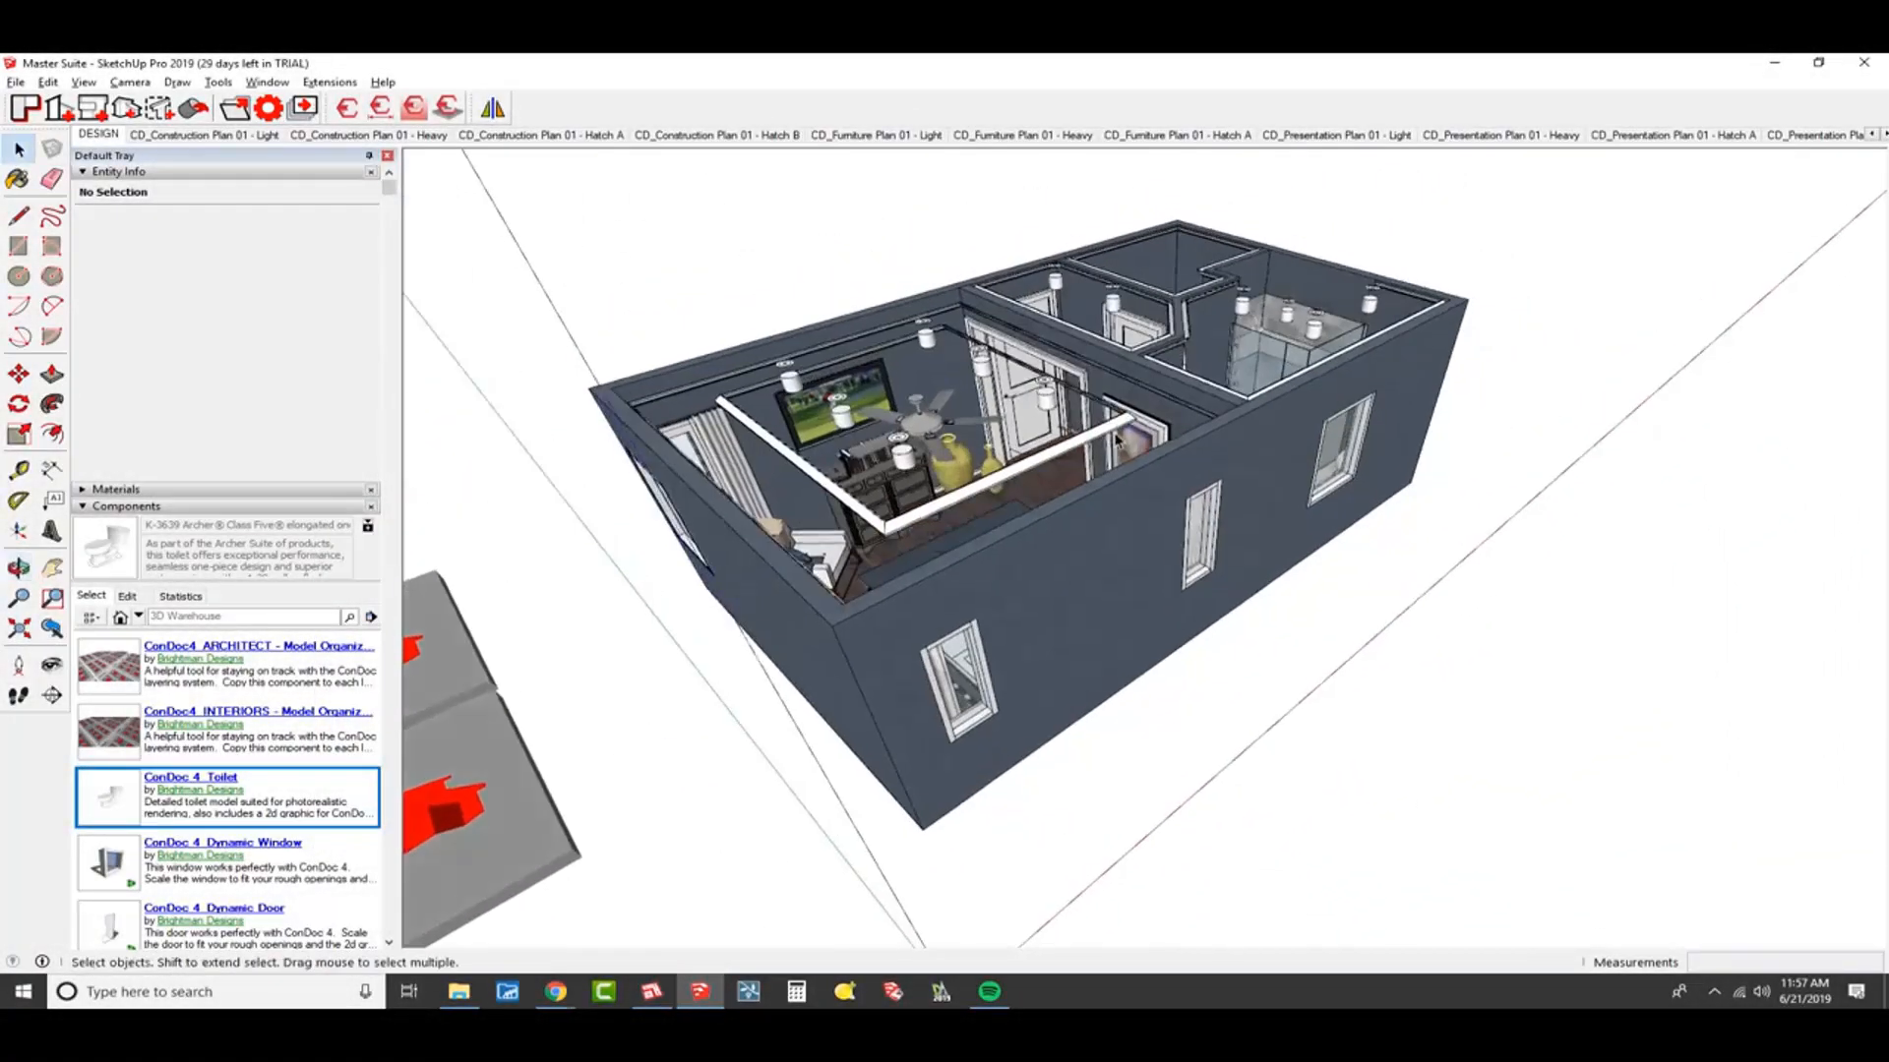
{"action": "mouse_move", "coordinate": [1129, 433]}
{"action": "middle_mouse_down"}
{"action": "mouse_move", "coordinate": [1107, 482]}
{"action": "mouse_move", "coordinate": [855, 511]}
{"action": "middle_mouse_up"}
{"action": "scroll", "coordinate": [873, 262], "scroll_direction": "up", "scroll_amount": 3}
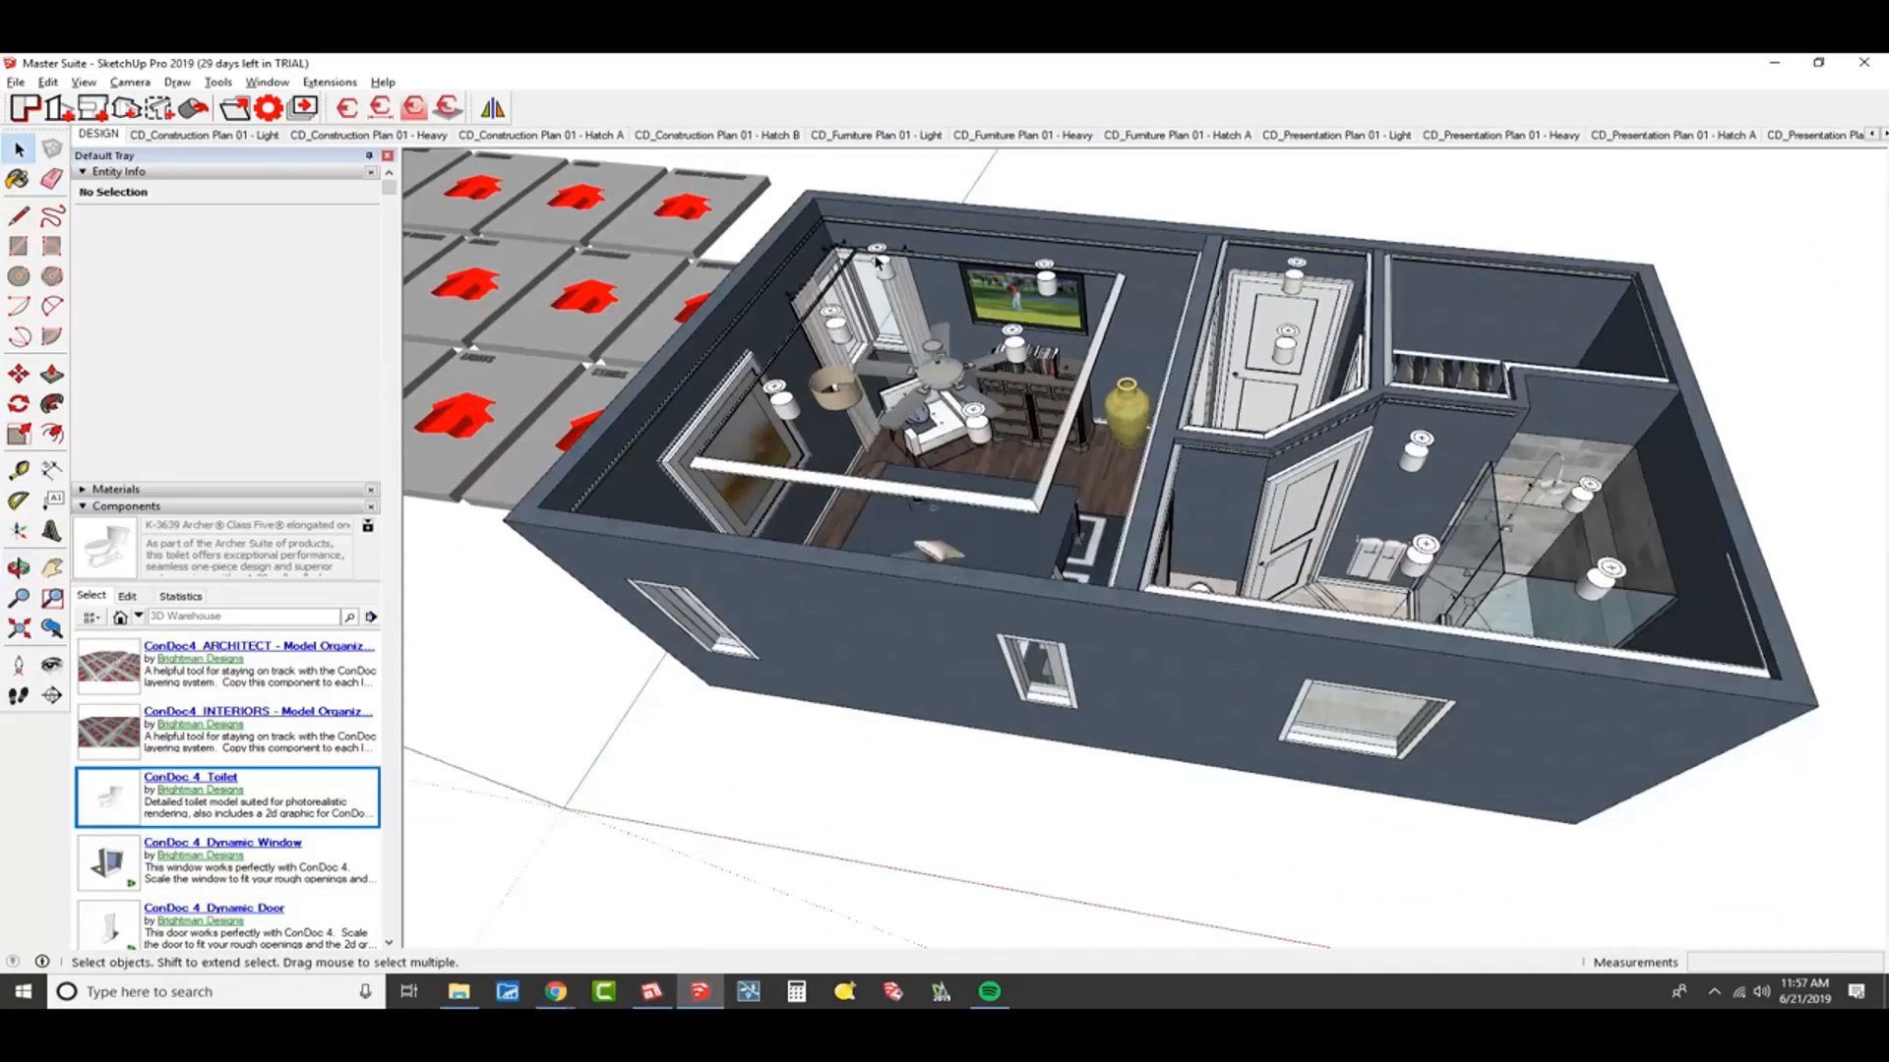
{"action": "scroll", "coordinate": [1125, 460], "scroll_direction": "up", "scroll_amount": 5}
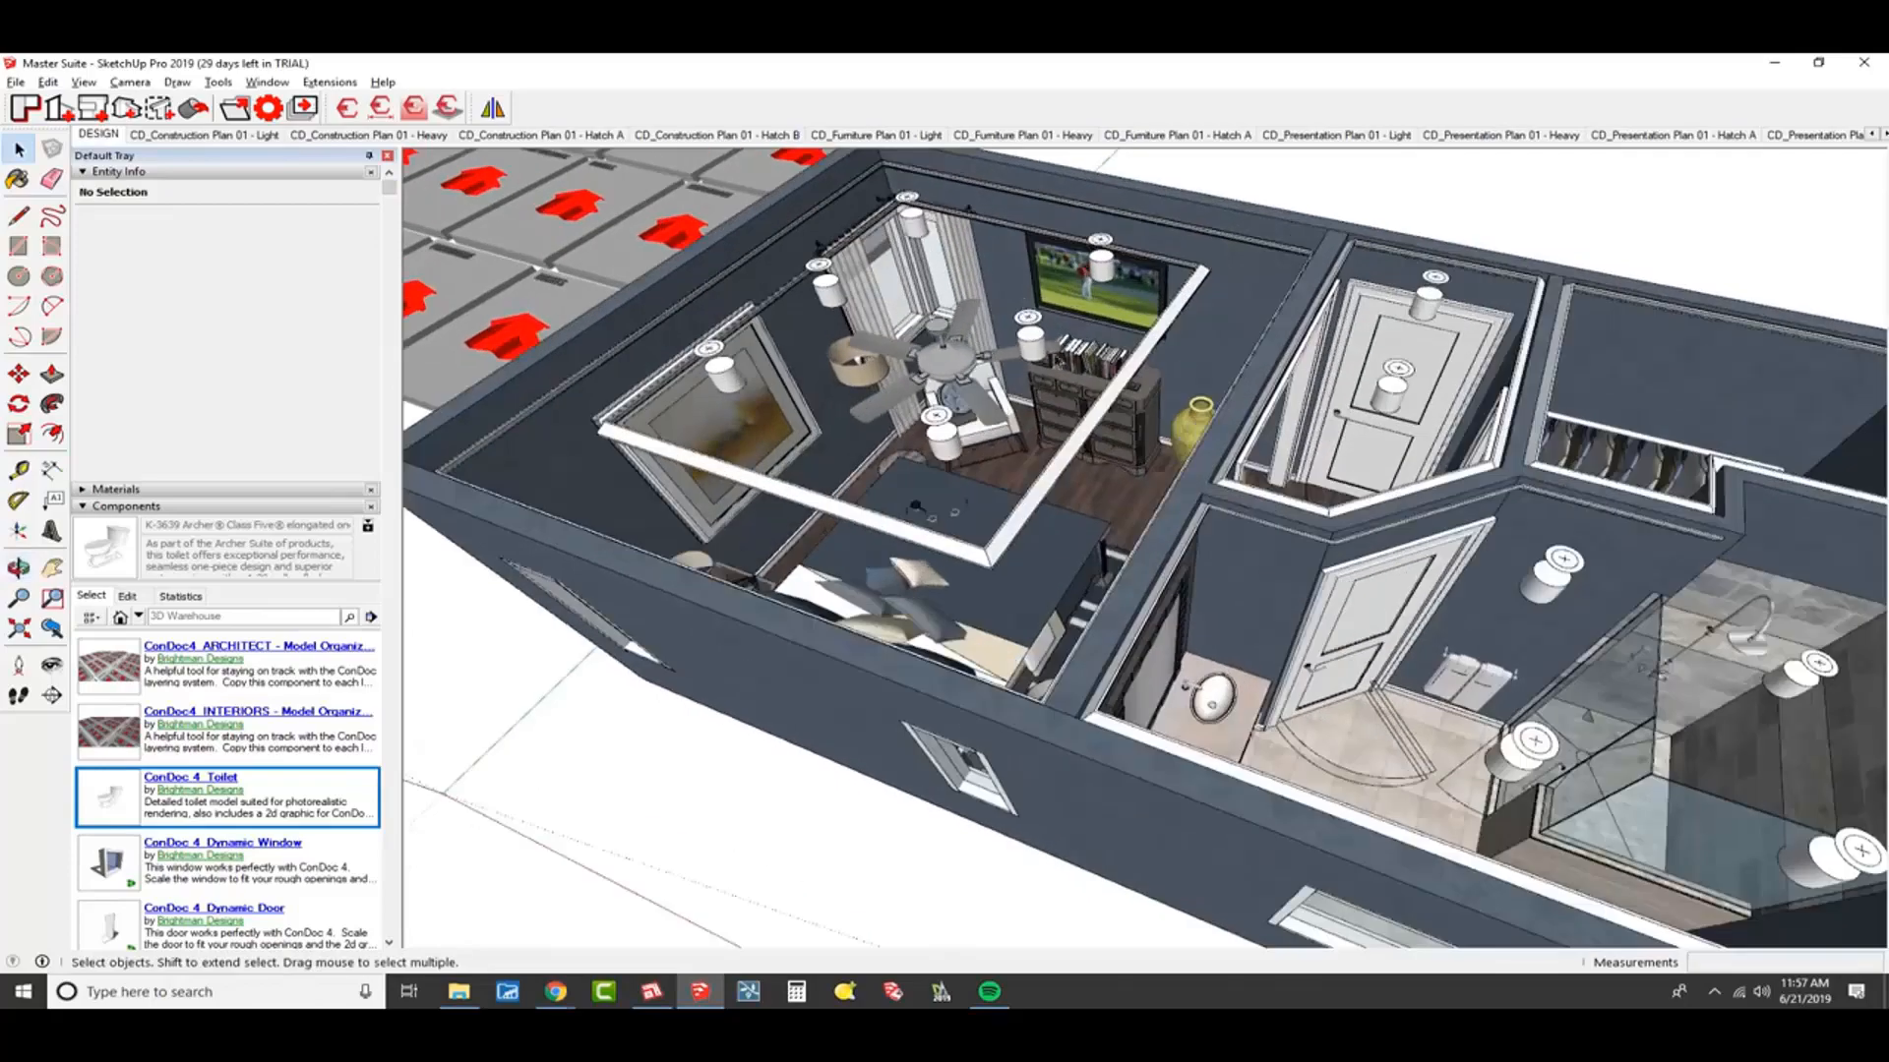
{"action": "middle_click_drag", "start_coordinate": [1049, 463], "coordinate": [1371, 464]}
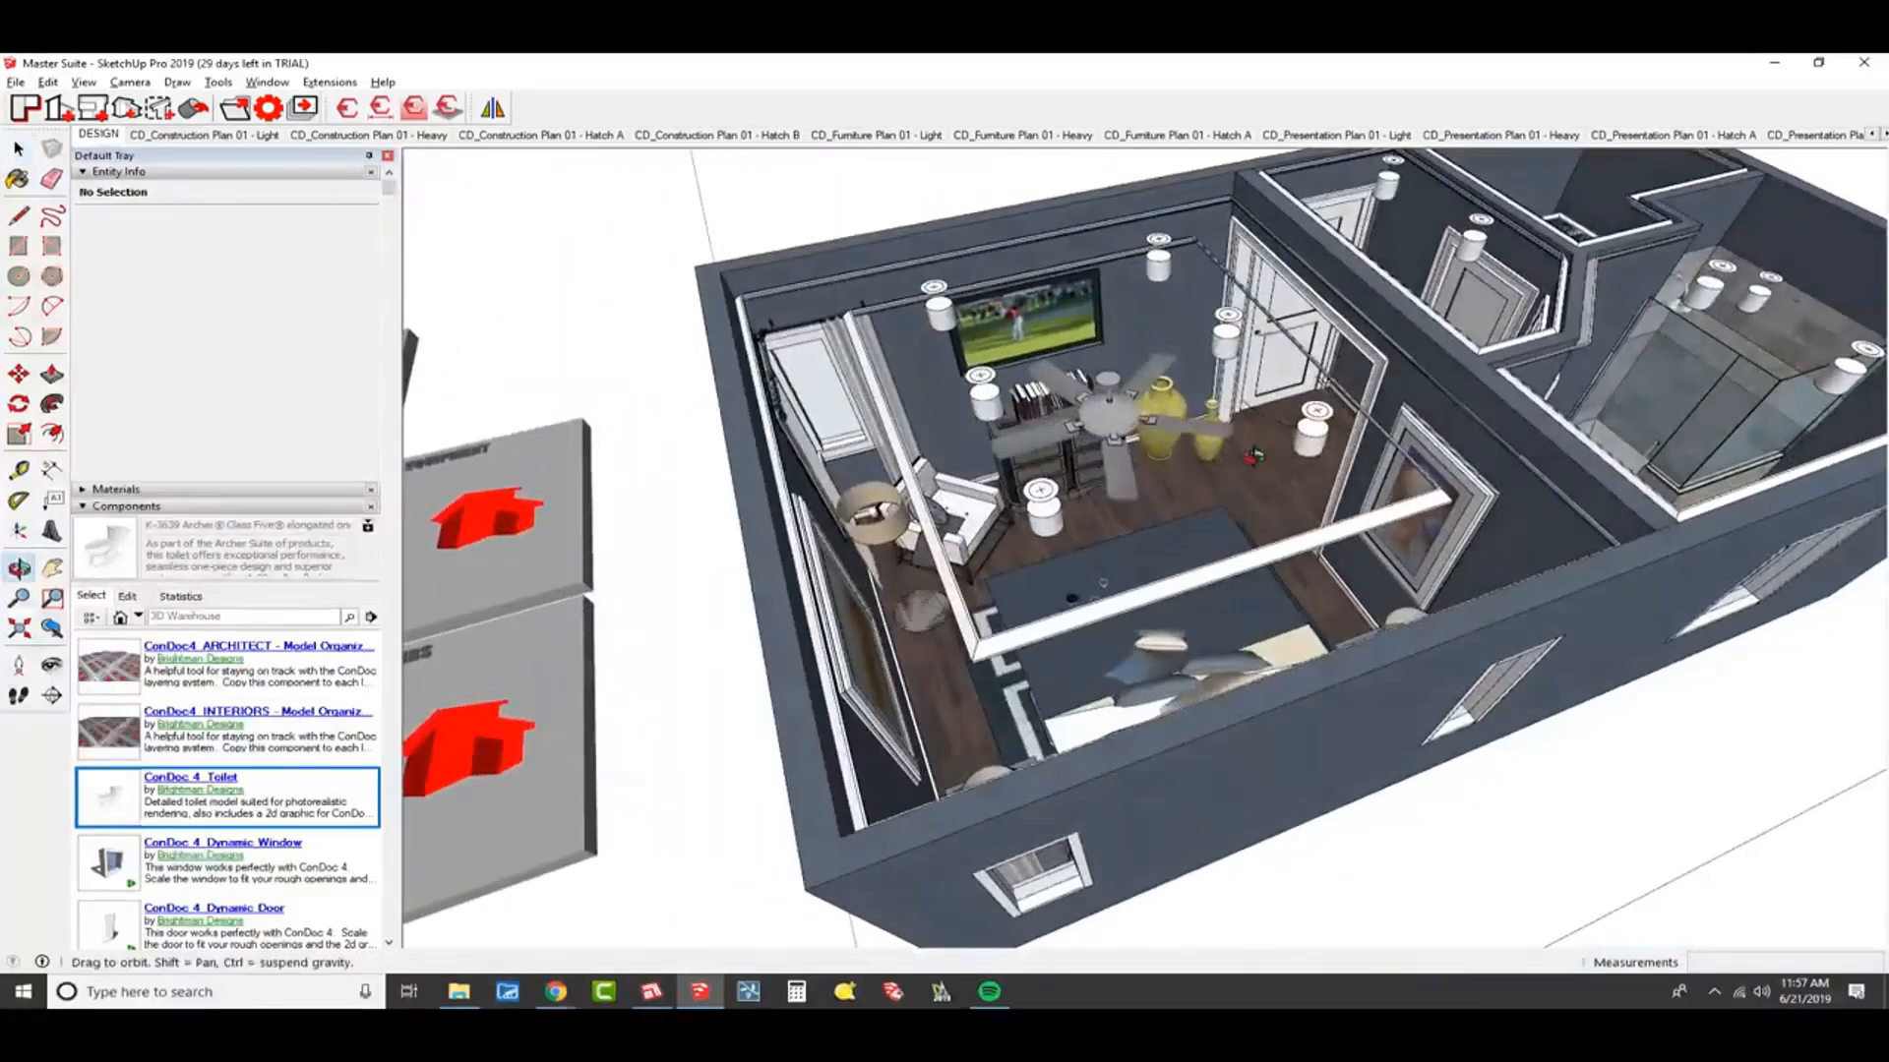
{"action": "mouse_move", "coordinate": [1250, 443]}
{"action": "middle_mouse_down"}
{"action": "mouse_move", "coordinate": [1557, 461]}
{"action": "mouse_move", "coordinate": [1250, 556]}
{"action": "mouse_move", "coordinate": [1190, 502]}
{"action": "mouse_move", "coordinate": [1261, 356]}
{"action": "mouse_move", "coordinate": [1382, 317]}
{"action": "middle_mouse_up"}
{"action": "scroll", "coordinate": [1195, 541], "scroll_direction": "up", "scroll_amount": 5}
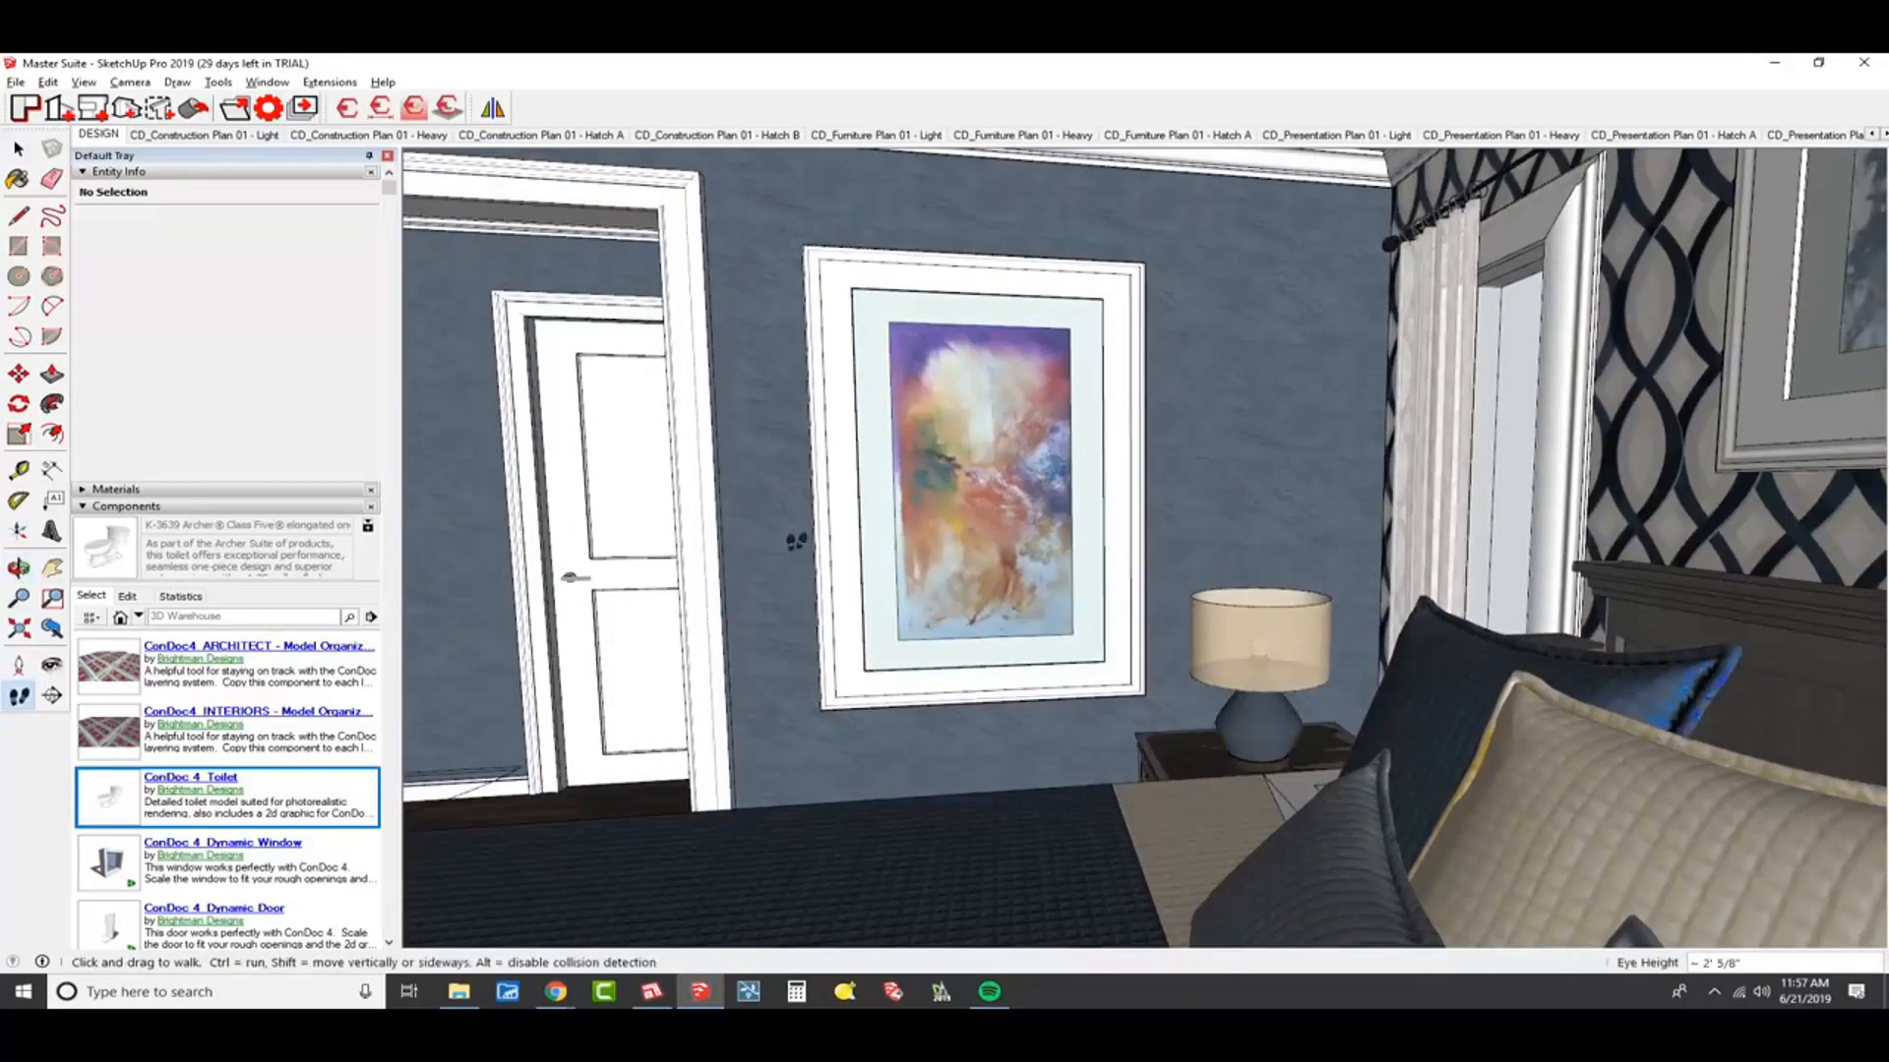
{"action": "left_click_drag", "start_coordinate": [1087, 531], "coordinate": [1068, 467]}
{"action": "middle_click_drag", "start_coordinate": [1068, 467], "coordinate": [745, 544]}
{"action": "middle_click_drag", "start_coordinate": [906, 456], "coordinate": [1013, 413], "text": "shift"}
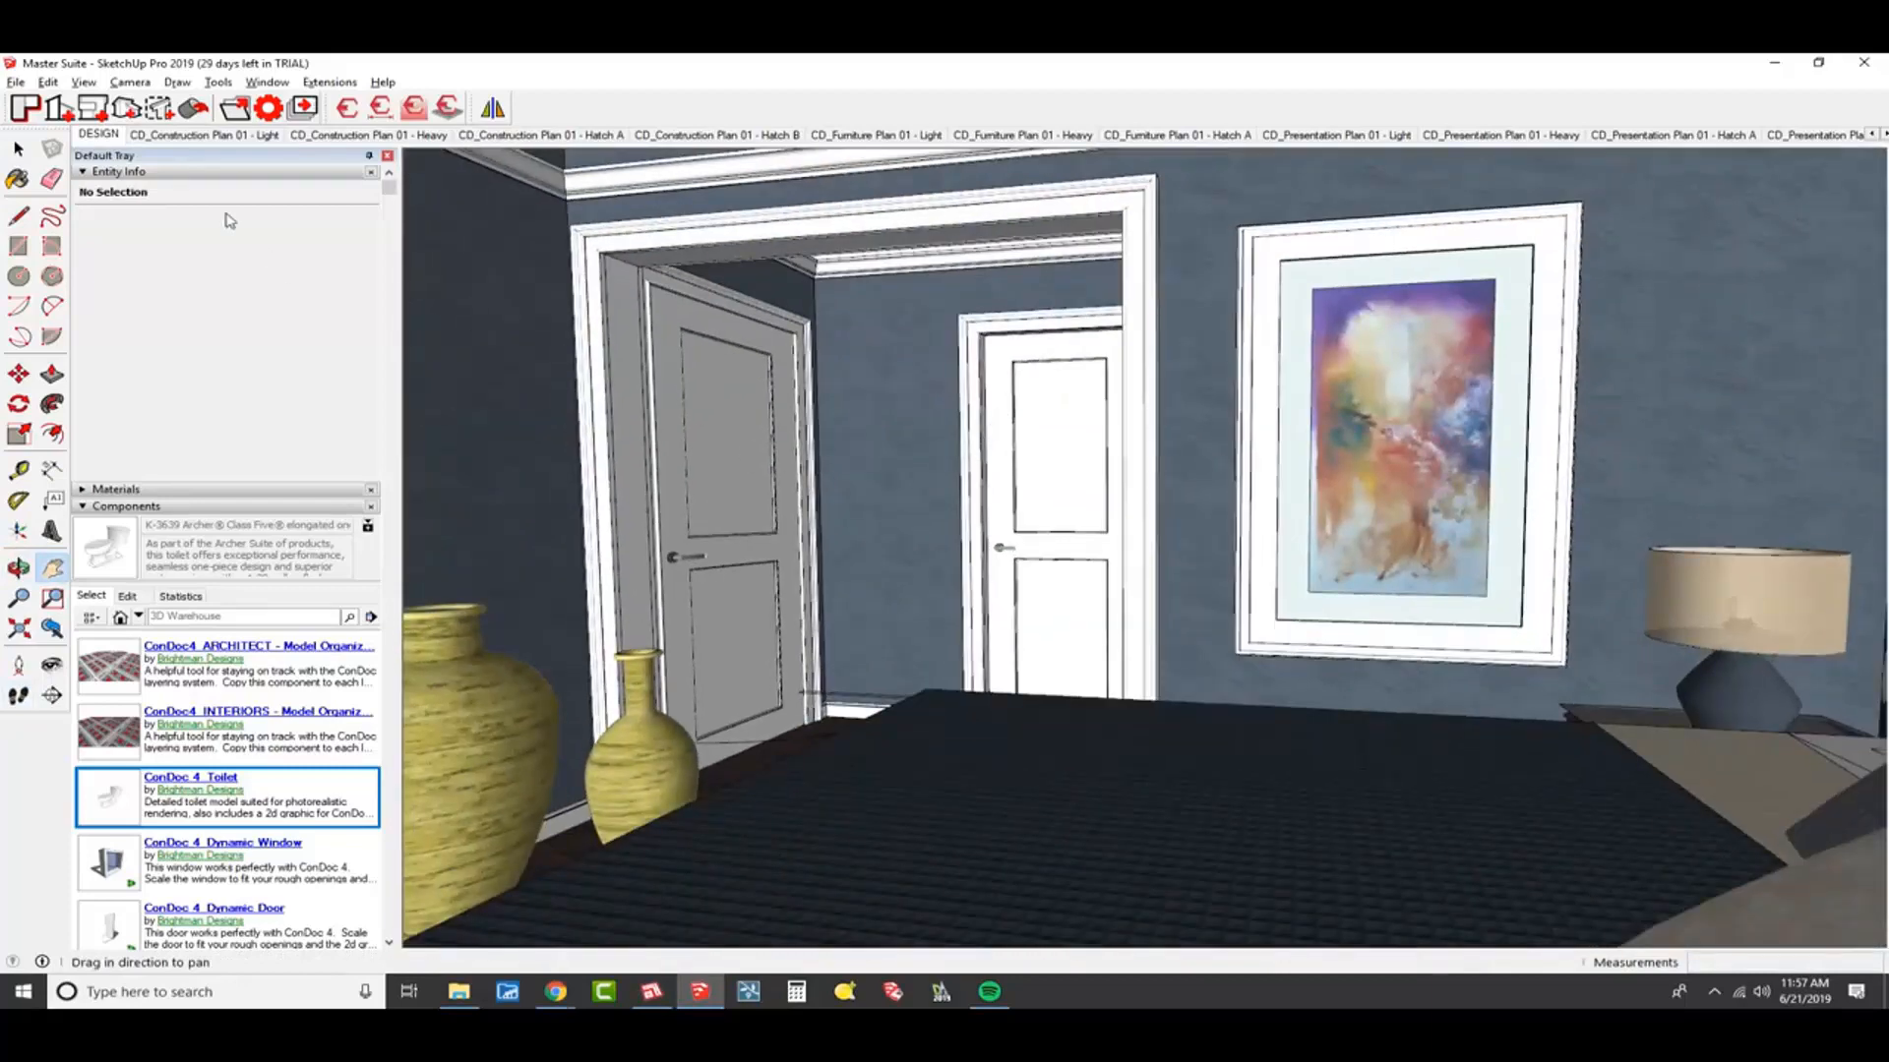
Create a ConDoc section drawing scene aimed at the bedroom wall with the framed artwork
{"action": "left_click", "coordinate": [61, 111]}
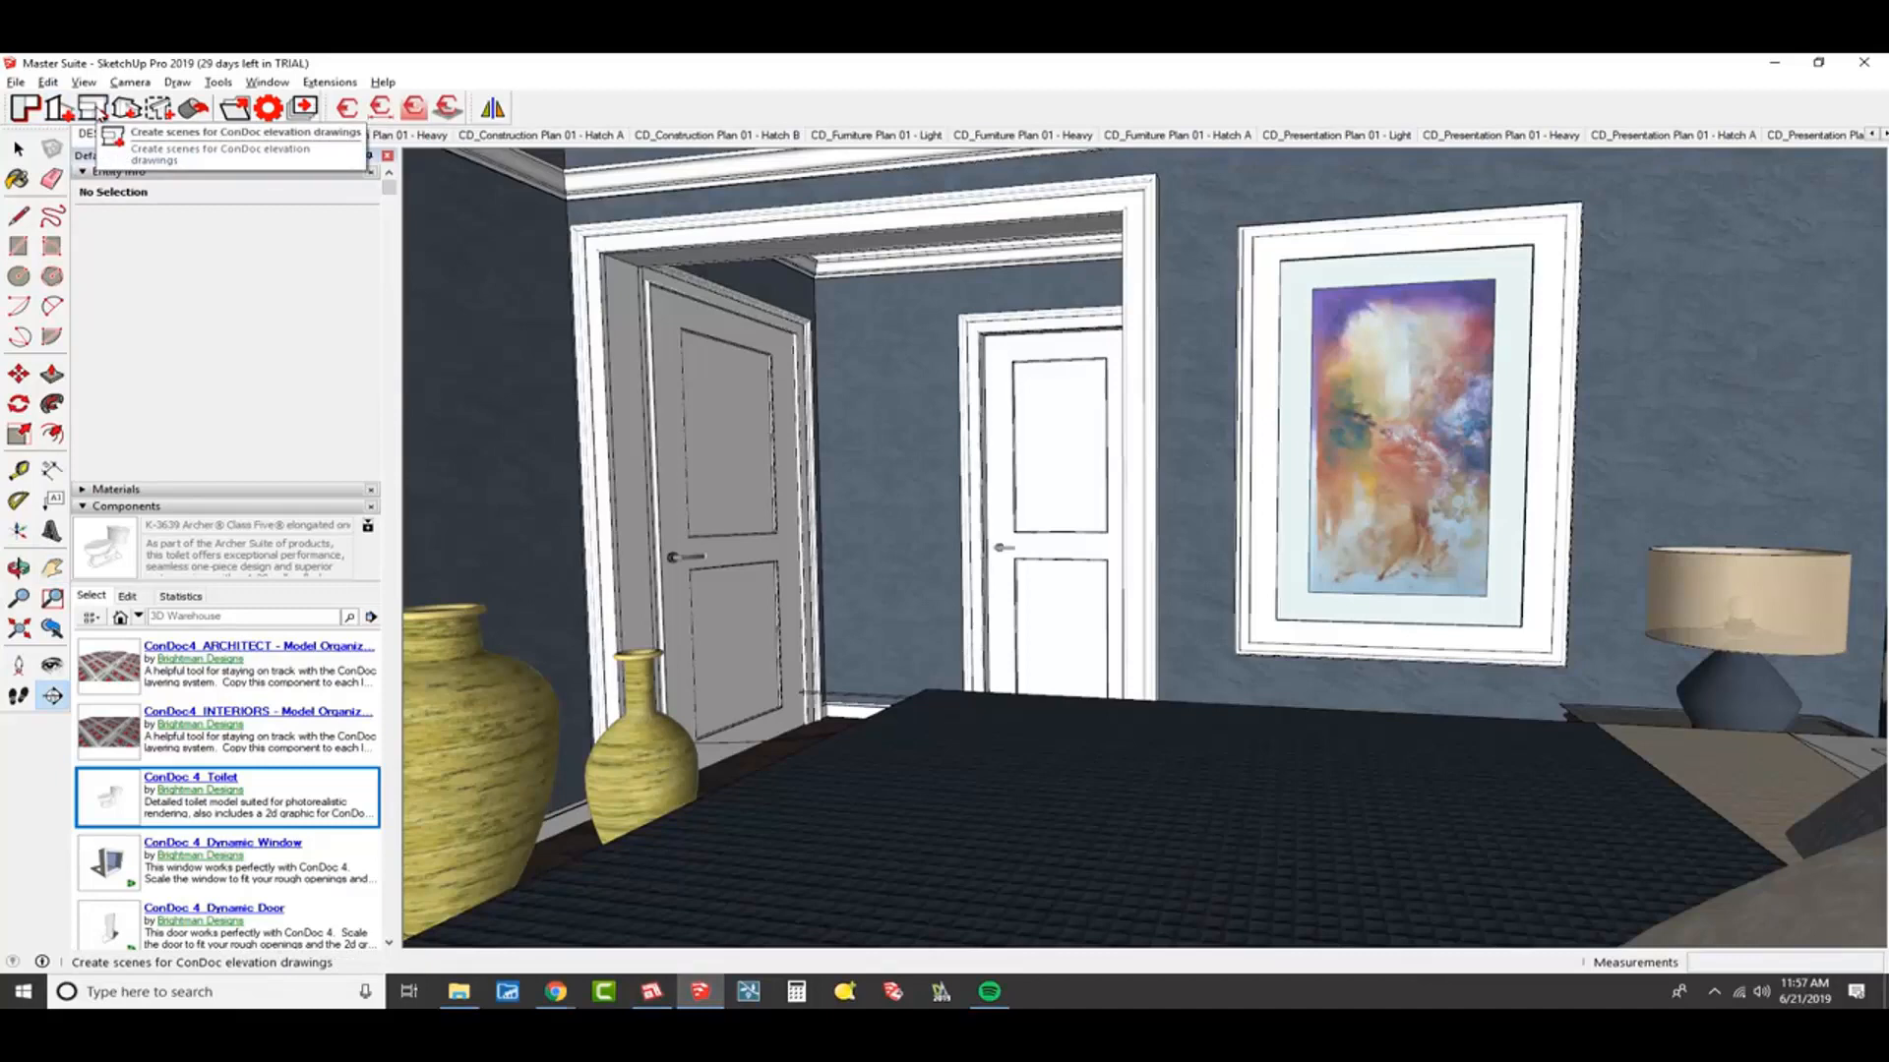
{"action": "left_click", "coordinate": [99, 113]}
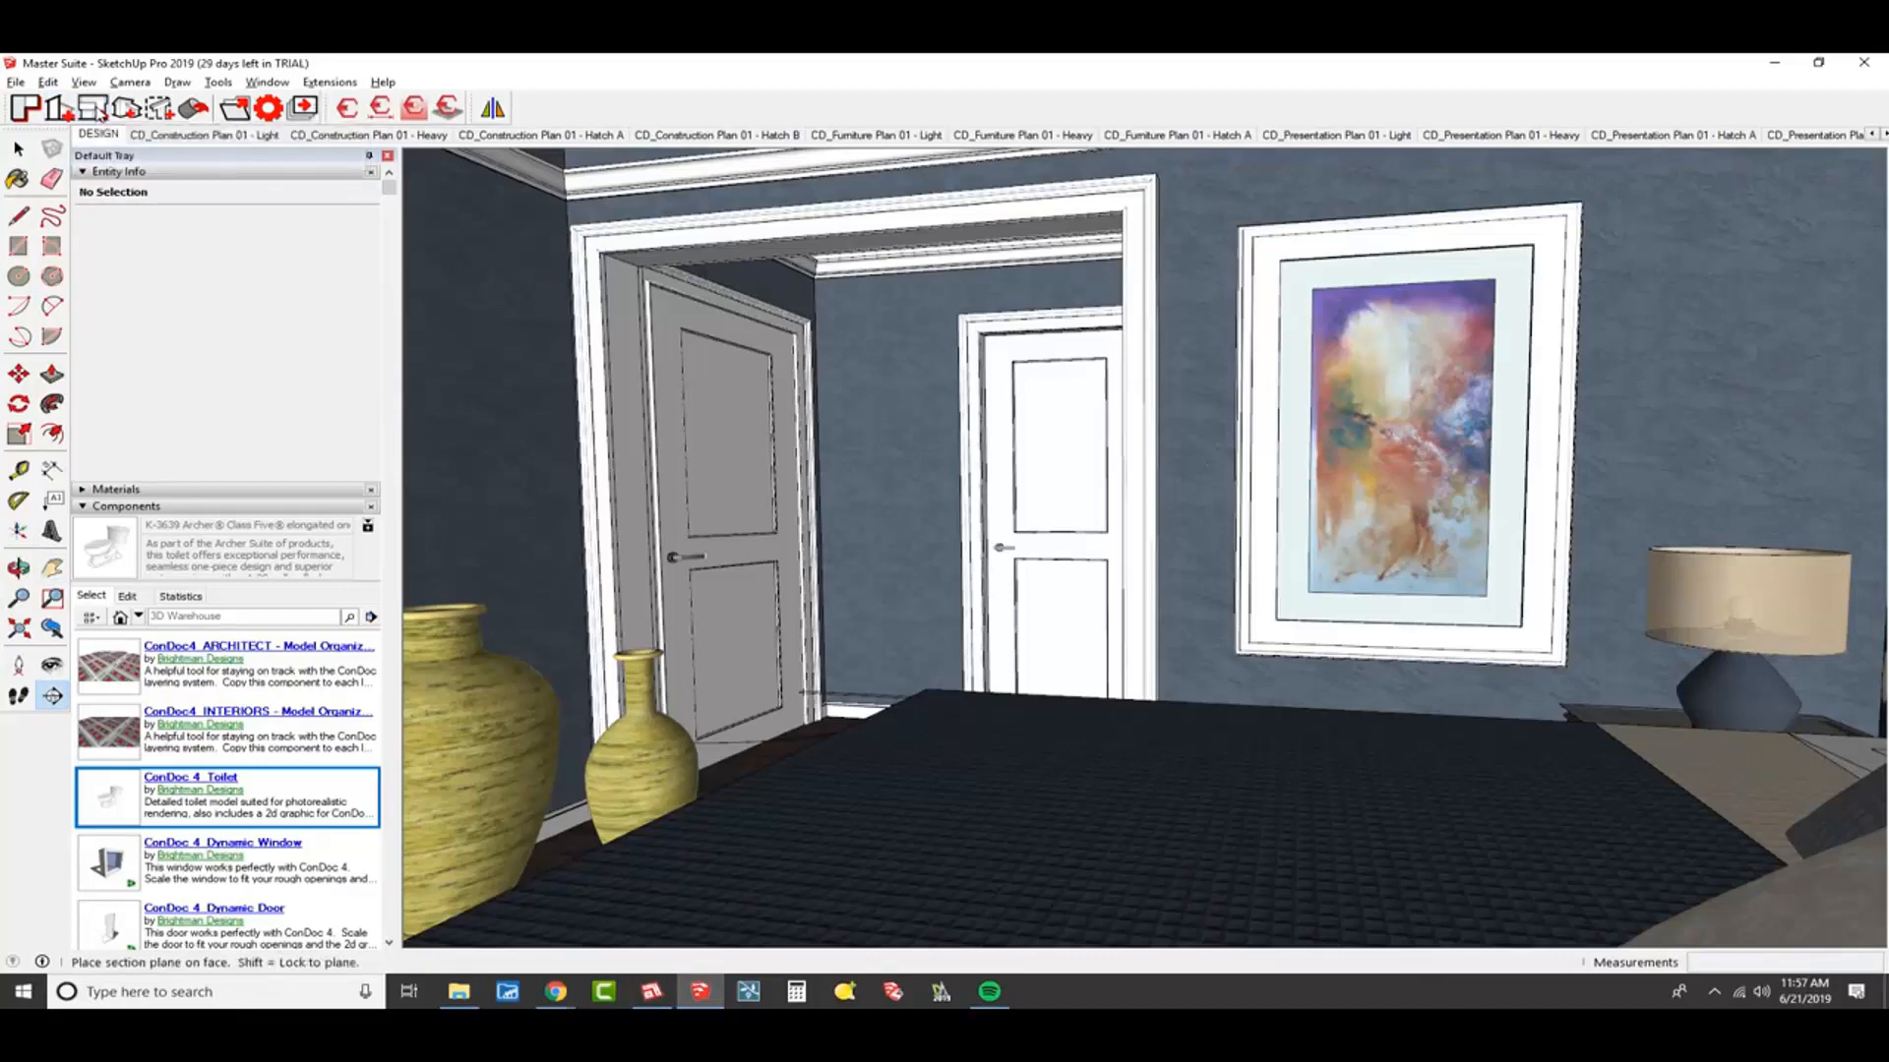
{"action": "left_click", "coordinate": [1363, 361]}
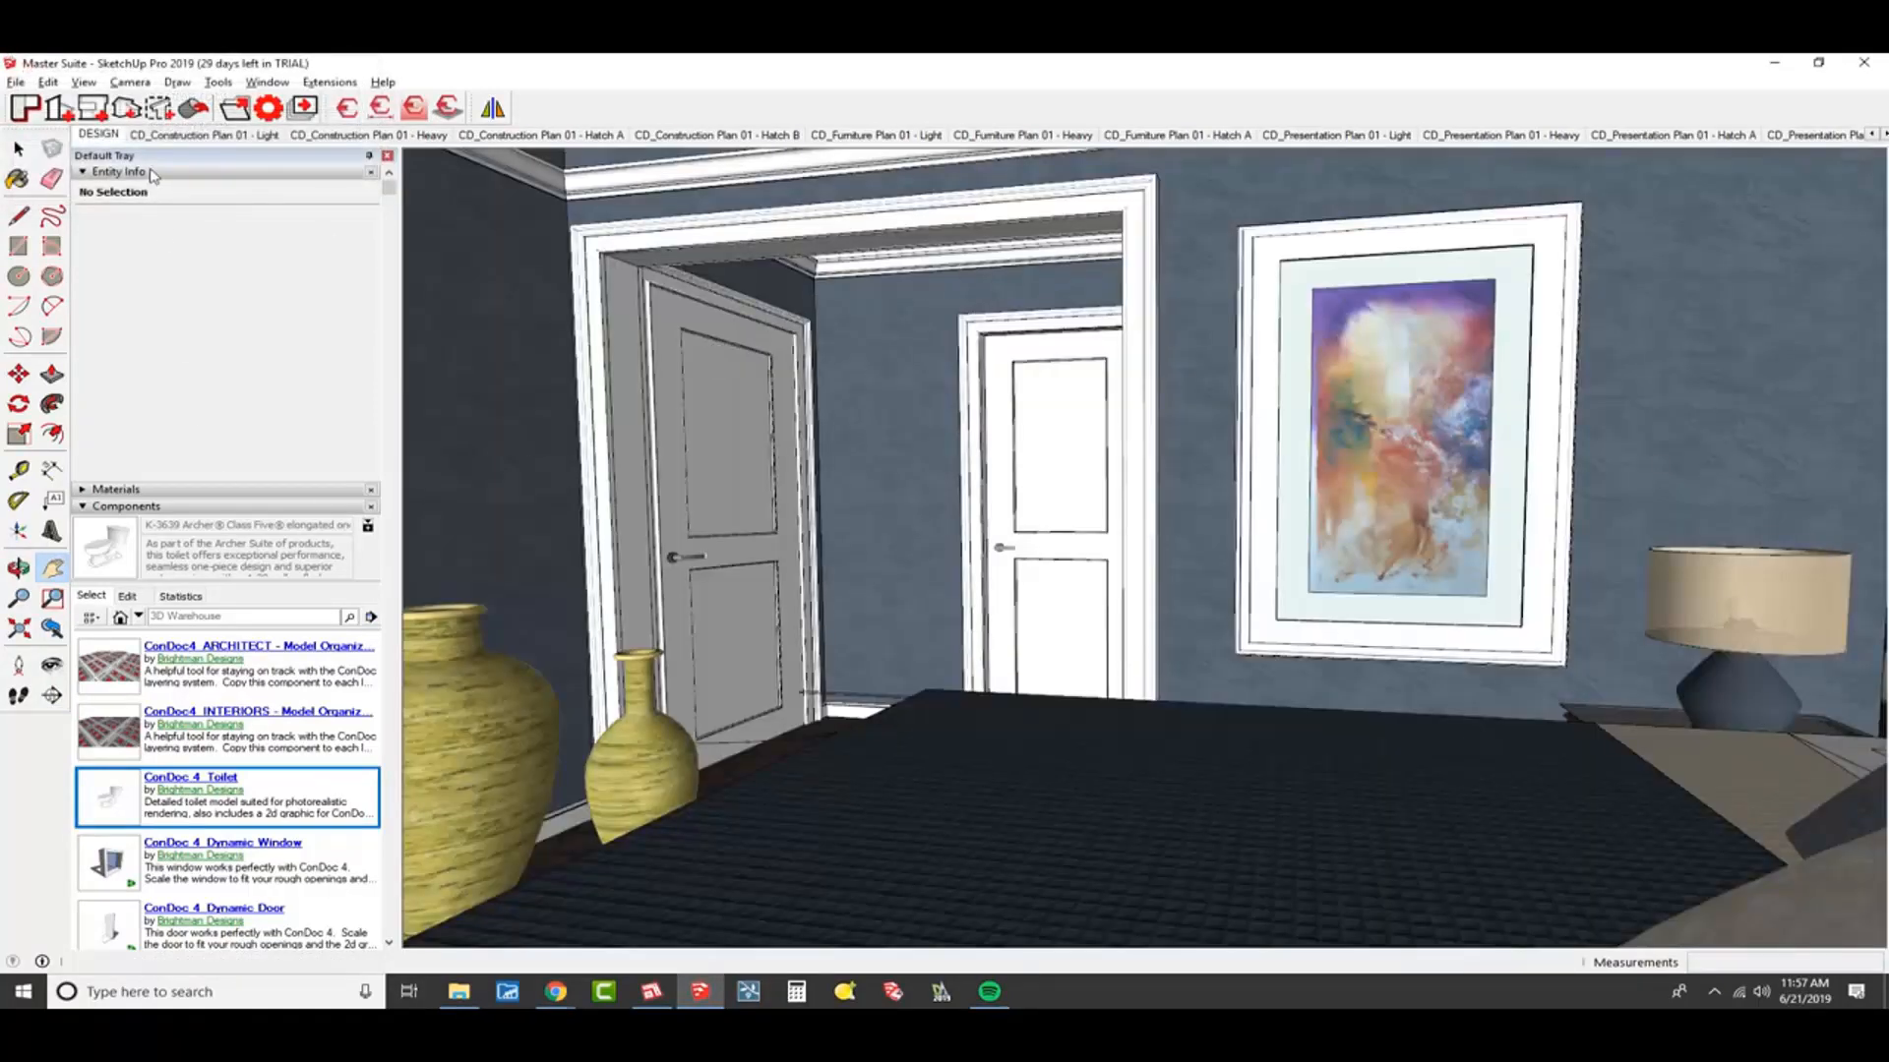
Activate the scene CD_Section (CD) AA - Primary and examine its section drawing of the wall and door
{"action": "left_click", "coordinate": [153, 174]}
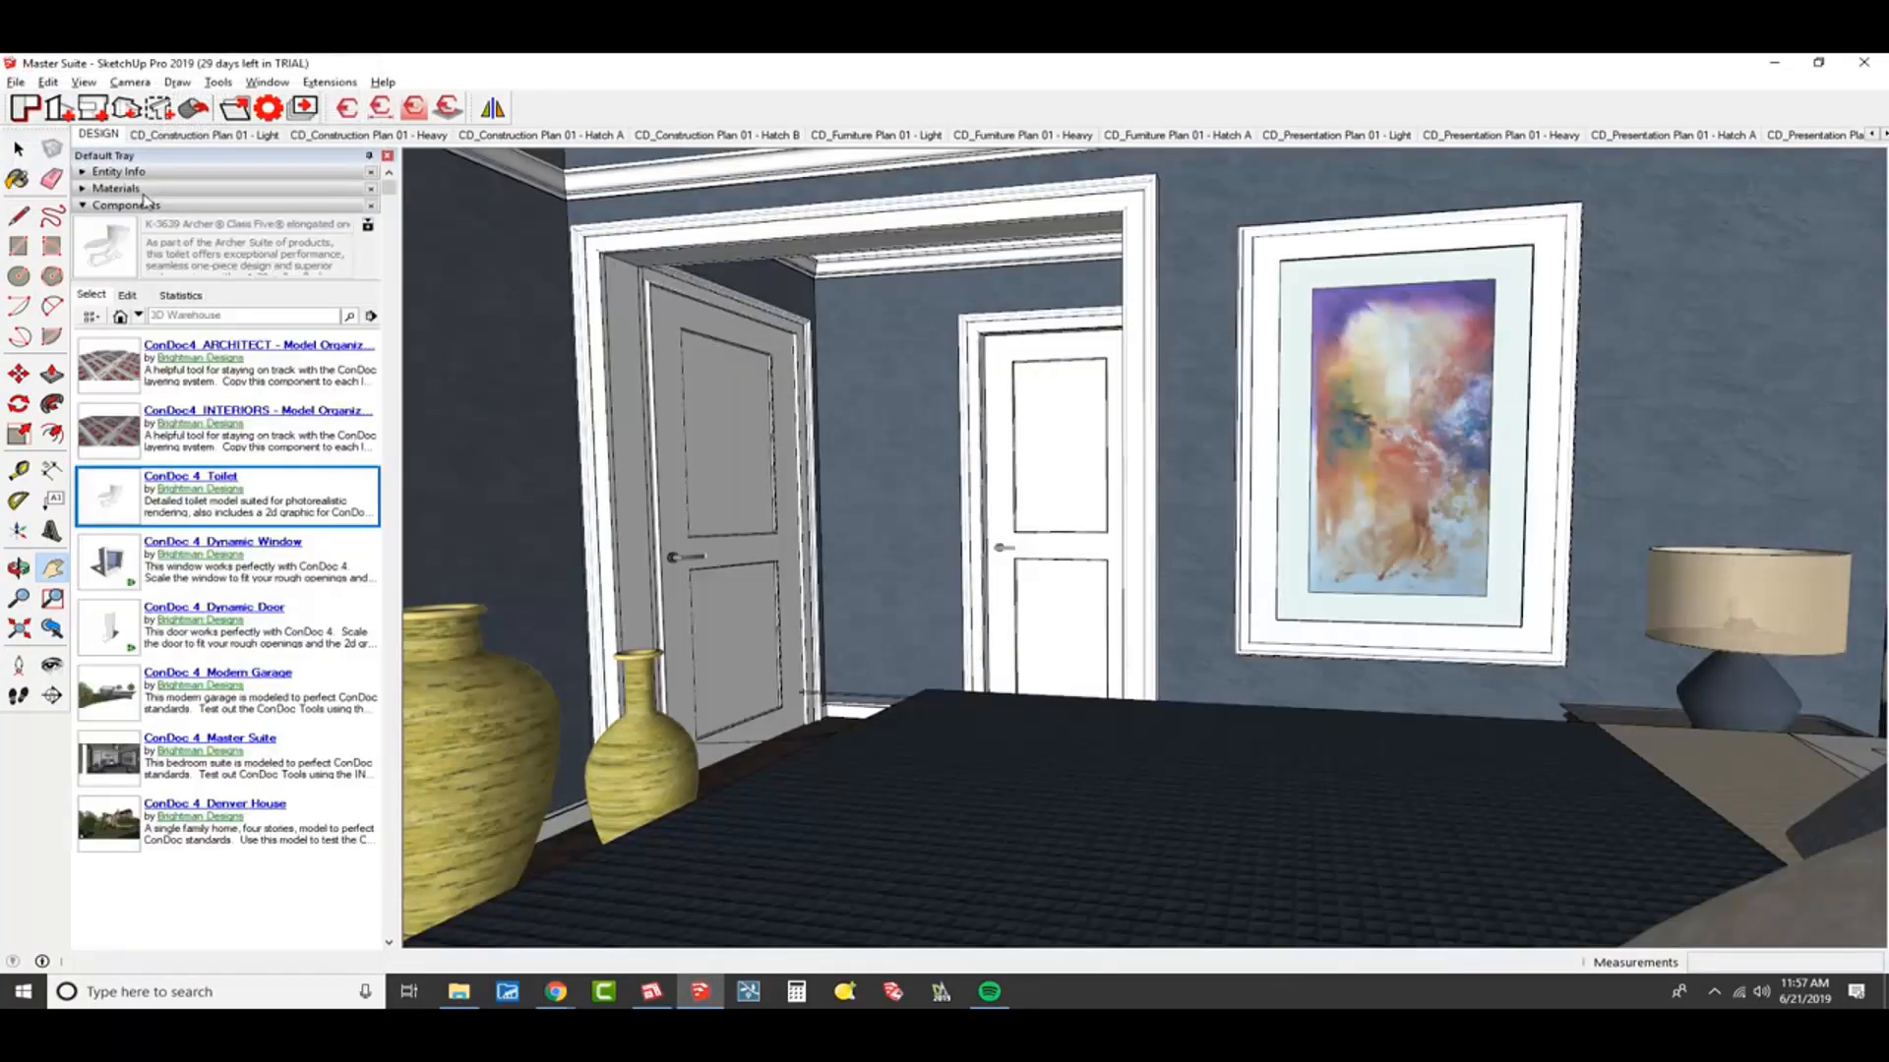
{"action": "left_click", "coordinate": [140, 205]}
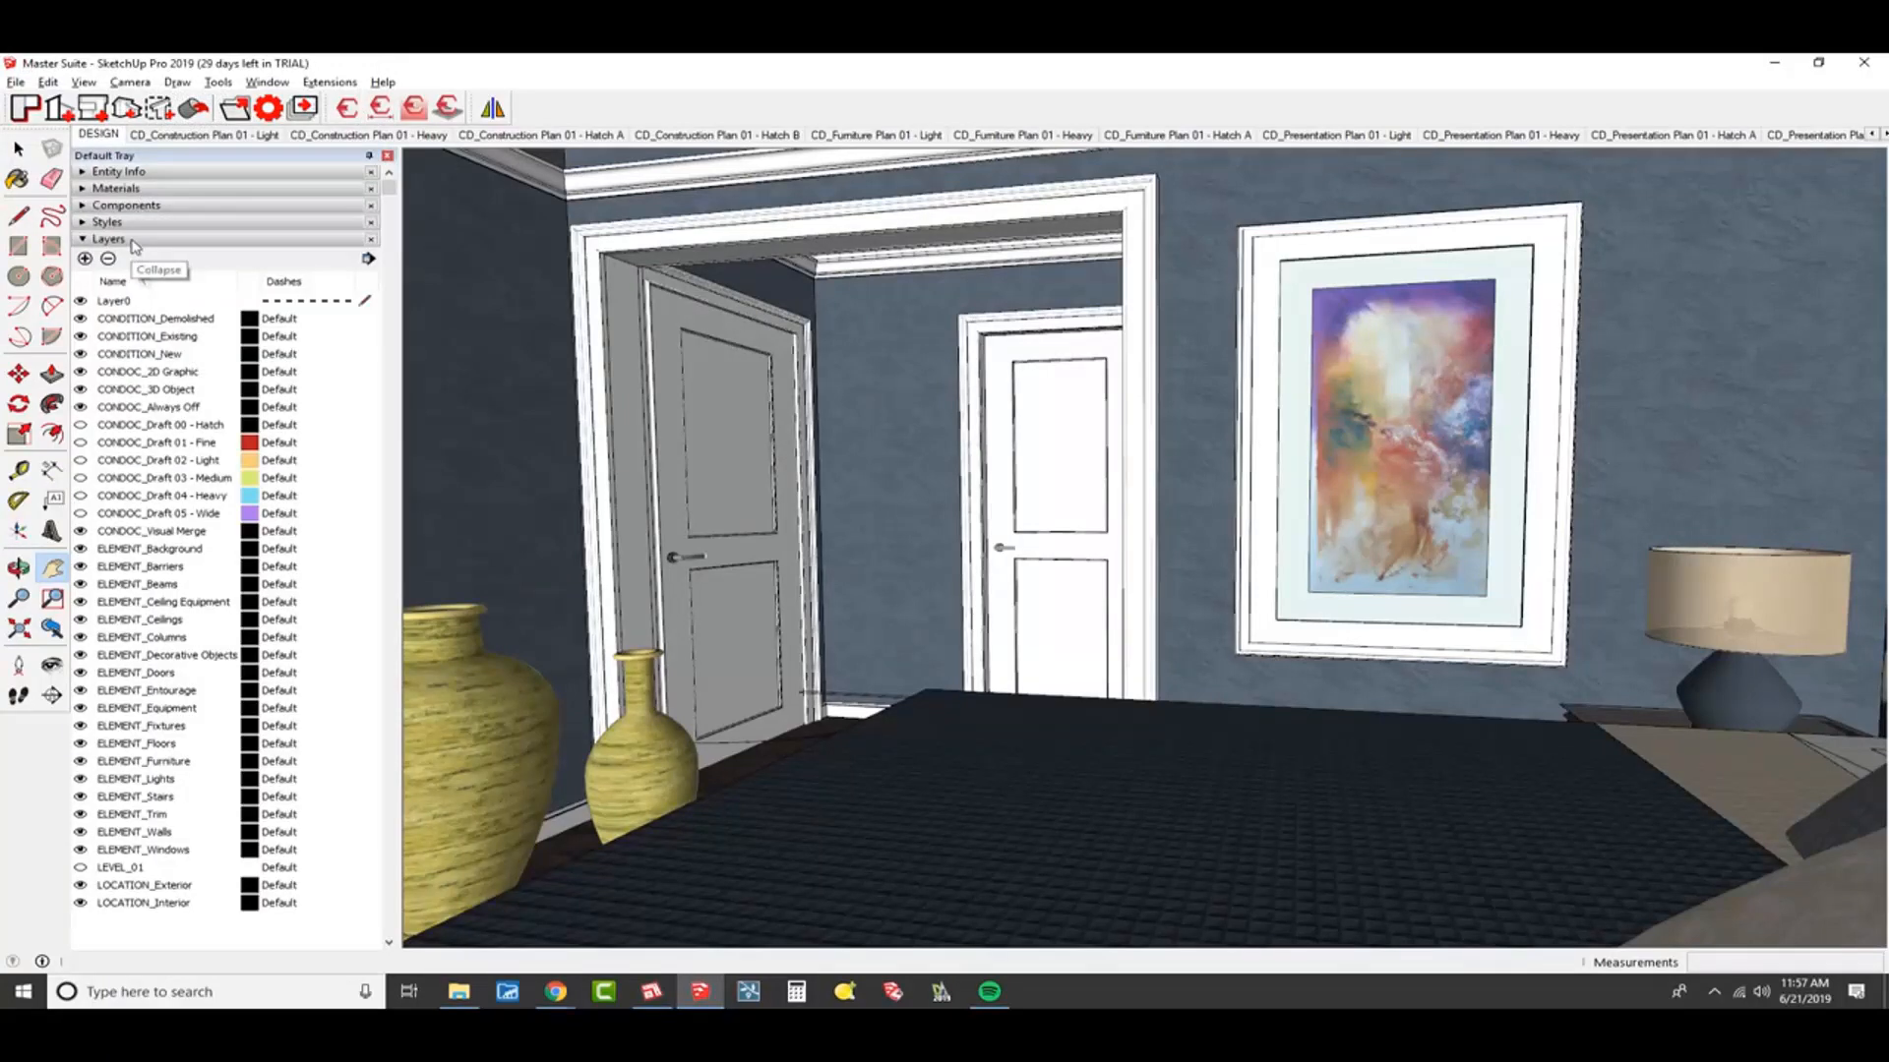
{"action": "left_click", "coordinate": [136, 242]}
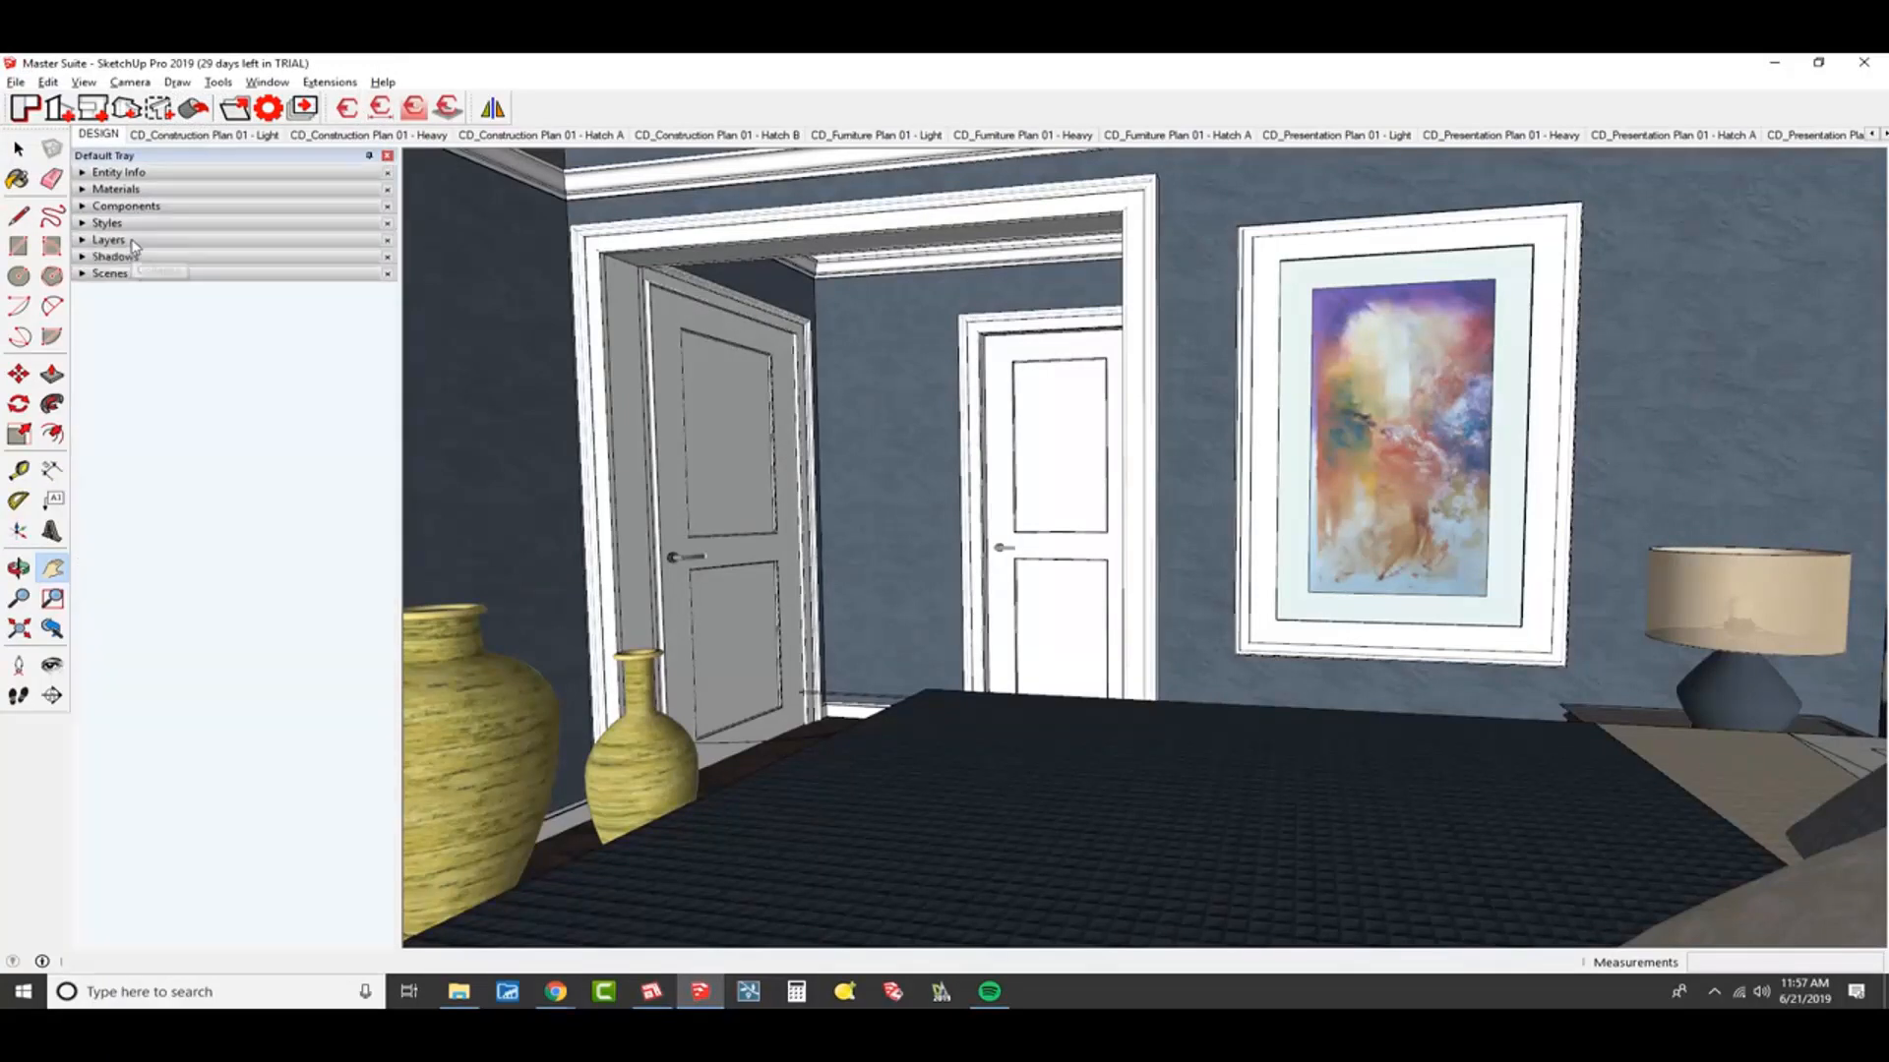
{"action": "left_click", "coordinate": [127, 273]}
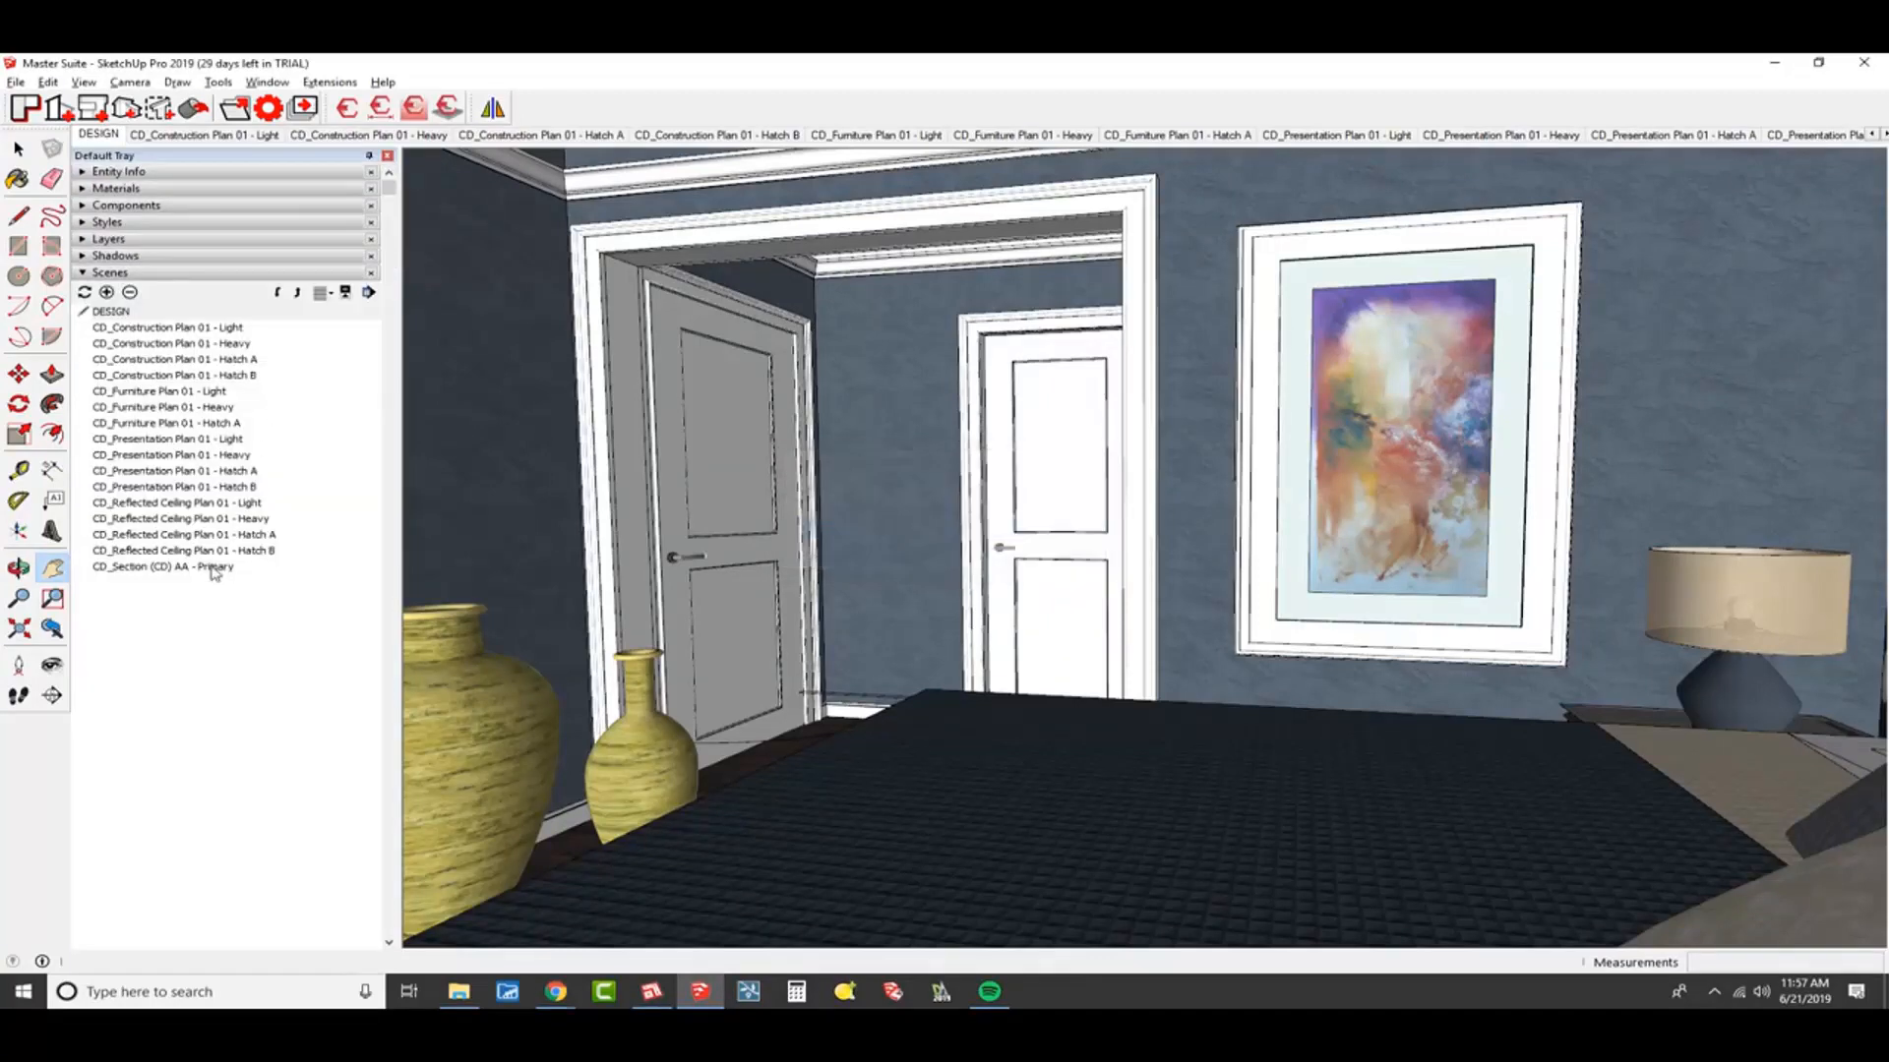
{"action": "double_click", "coordinate": [214, 568]}
{"action": "scroll", "coordinate": [1295, 590], "scroll_direction": "up", "scroll_amount": 4}
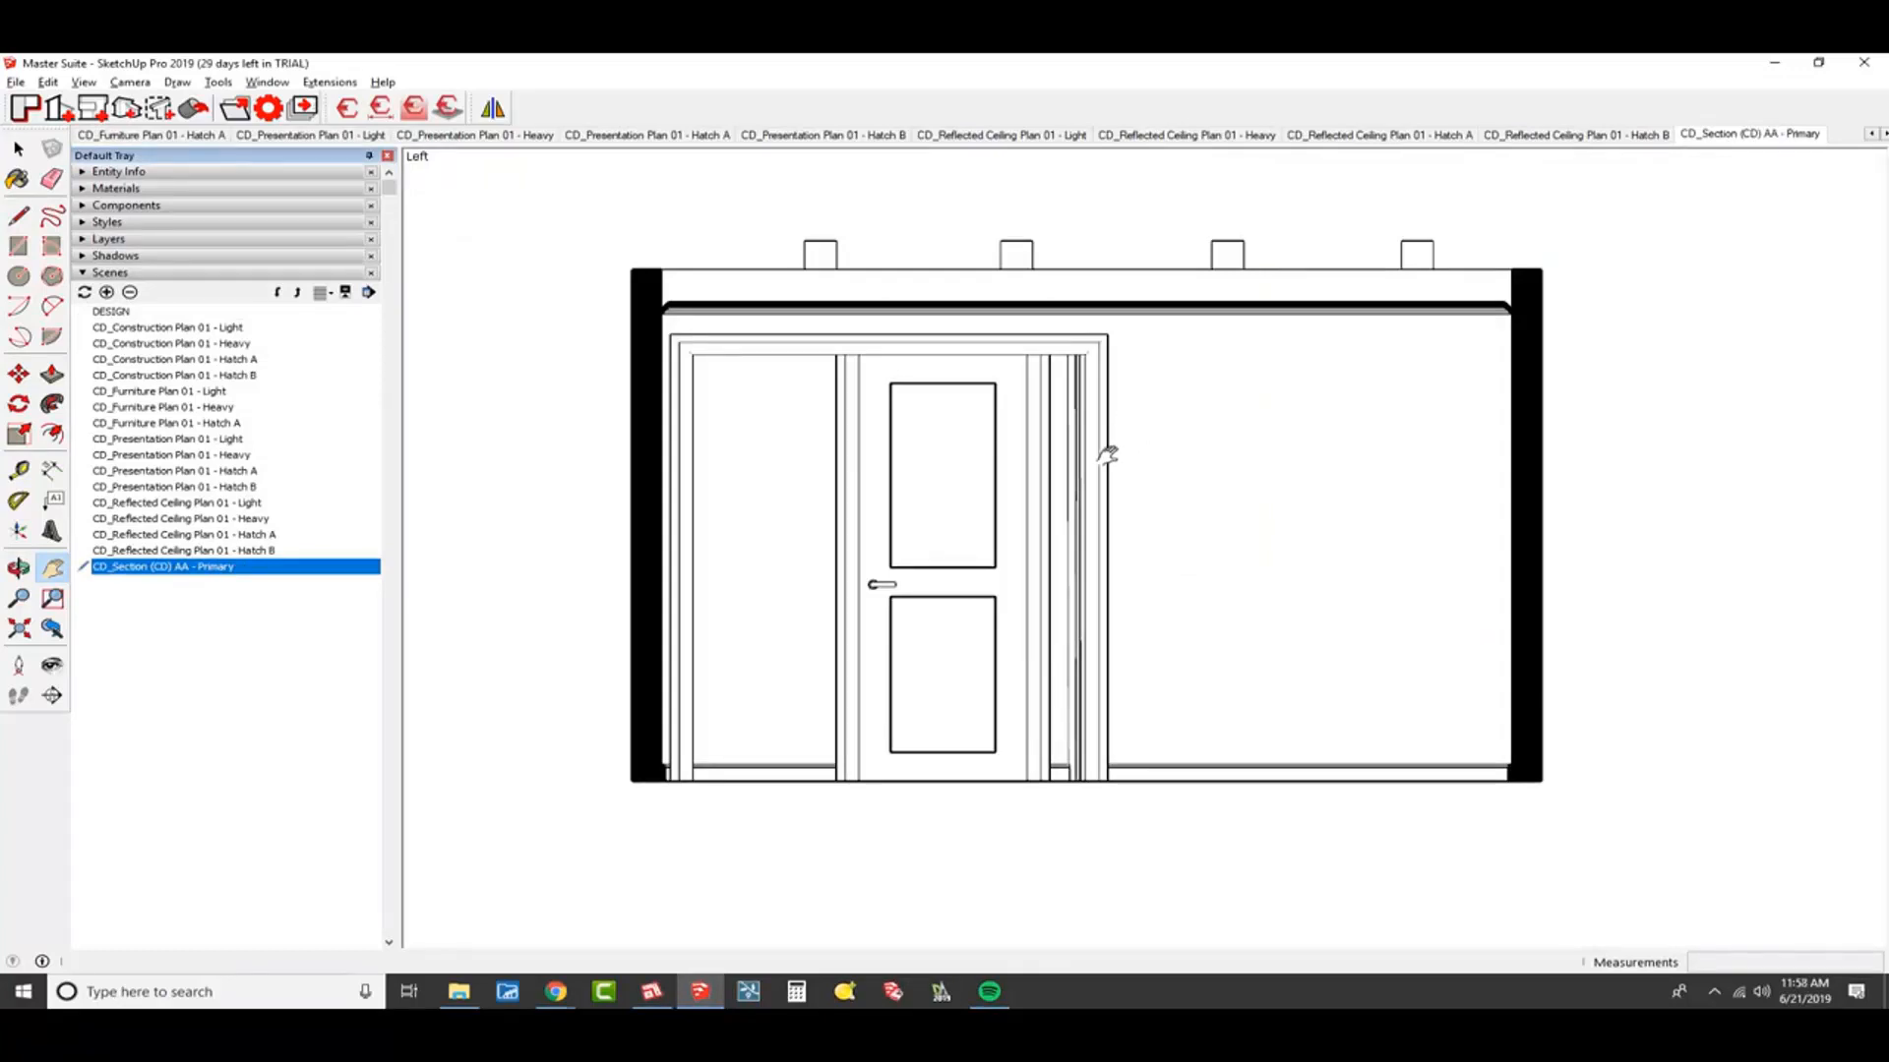
{"action": "scroll", "coordinate": [1107, 454], "scroll_direction": "up", "scroll_amount": 4}
{"action": "scroll", "coordinate": [1069, 360], "scroll_direction": "down", "scroll_amount": 7}
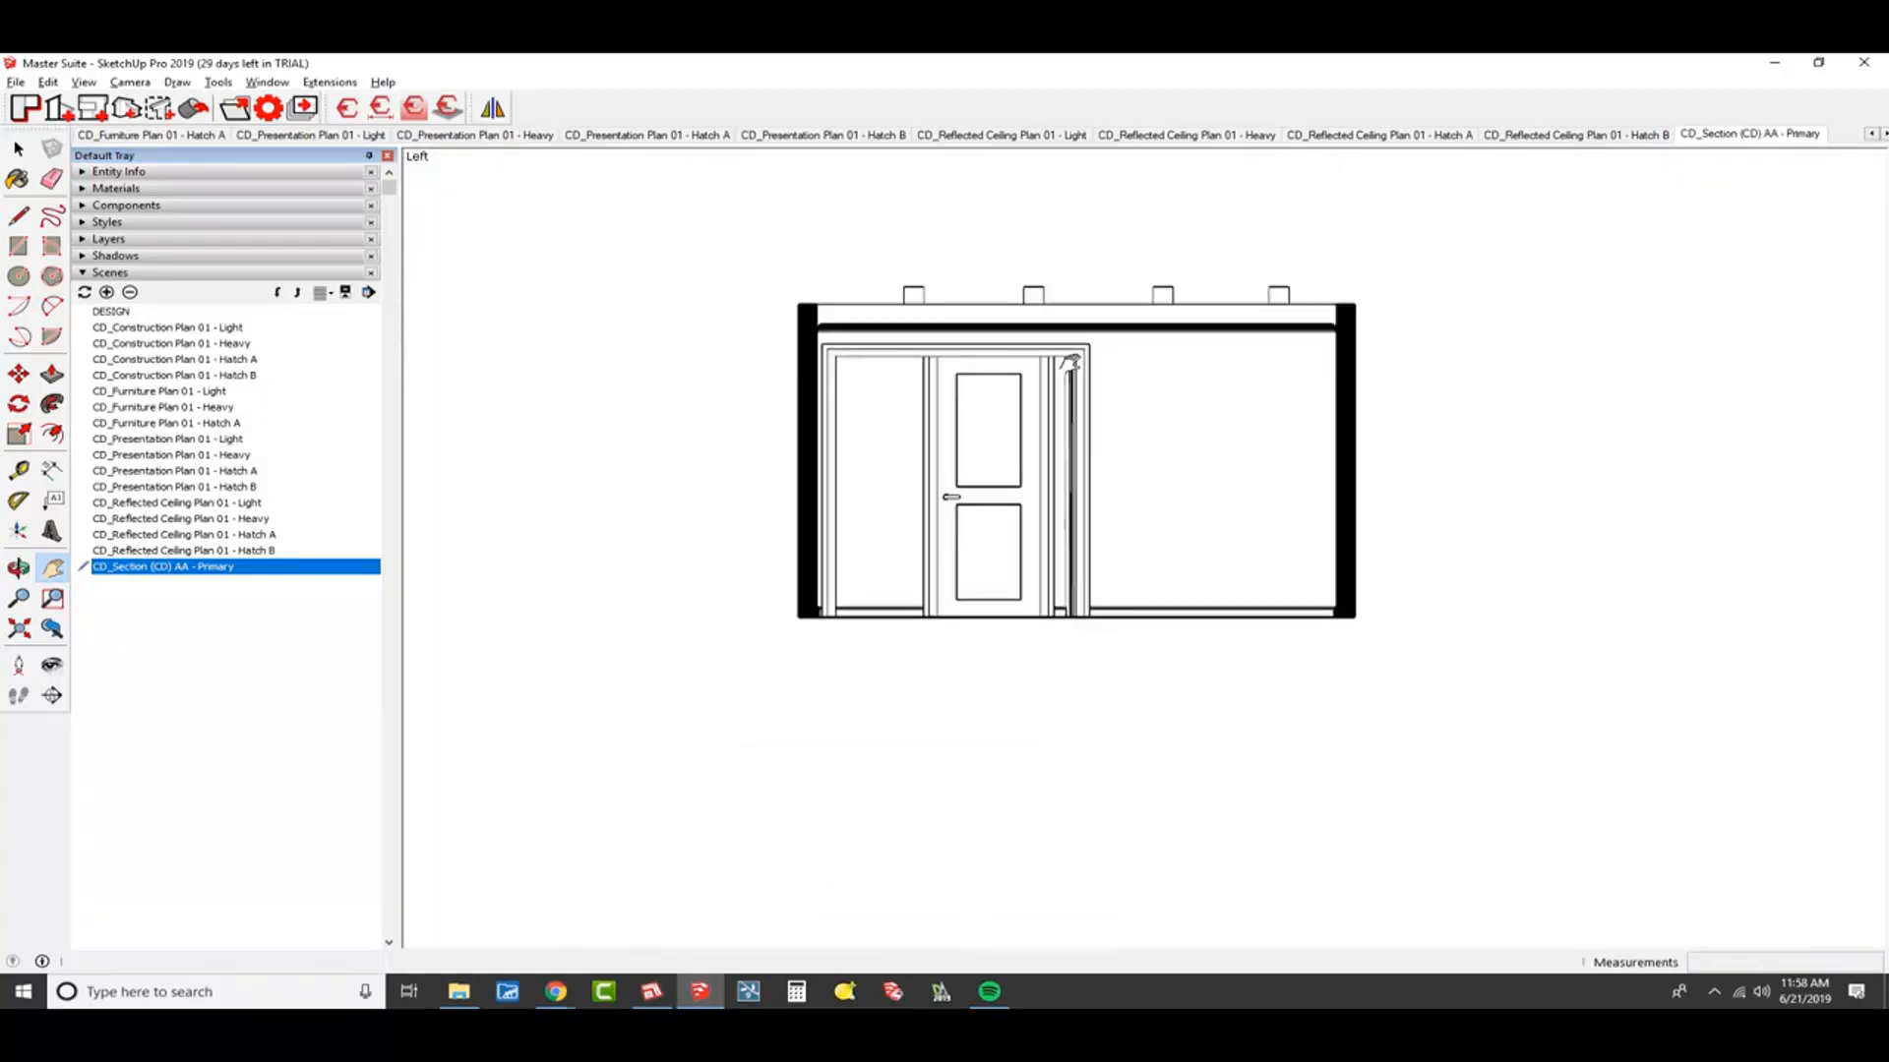
{"action": "scroll", "coordinate": [1071, 362], "scroll_direction": "up", "scroll_amount": 3}
Start a new blank model and draw a 20' long rectangle on the ground plane from the origin
{"action": "key", "text": "alt+F4"}
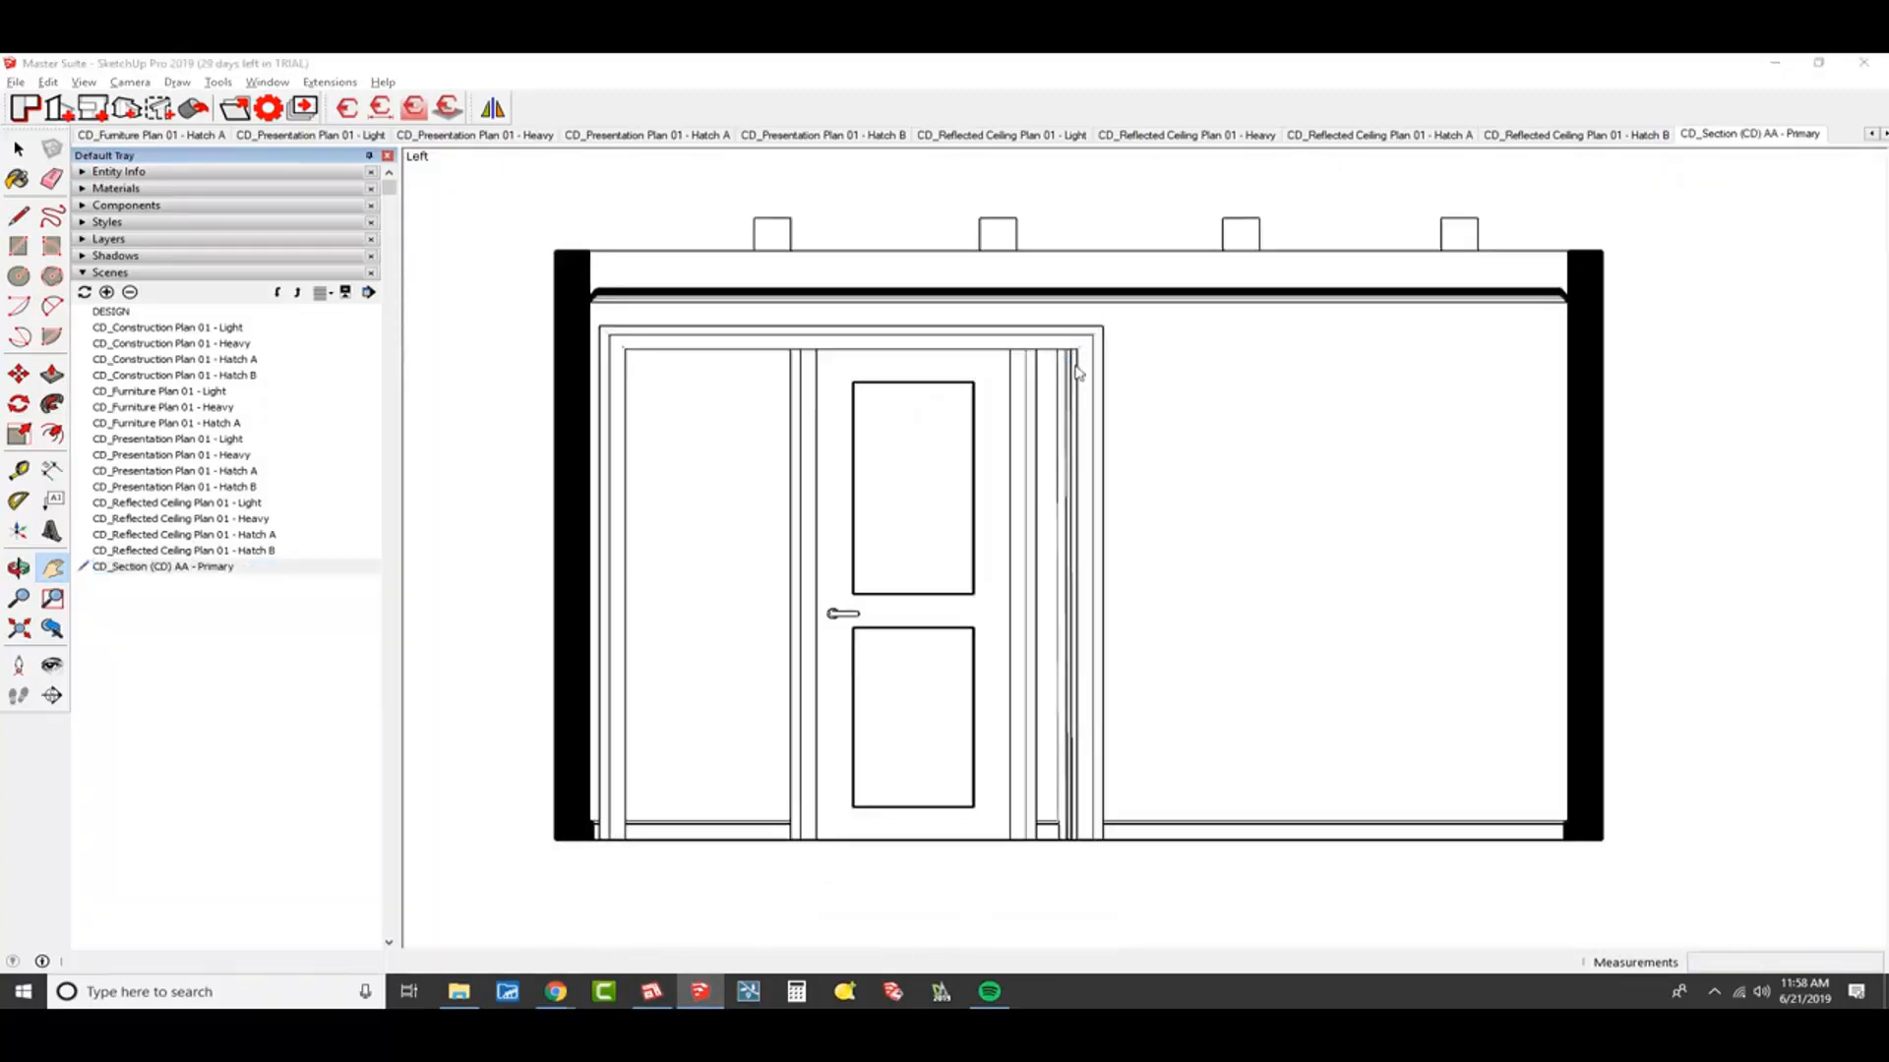
{"action": "key", "text": "Escape"}
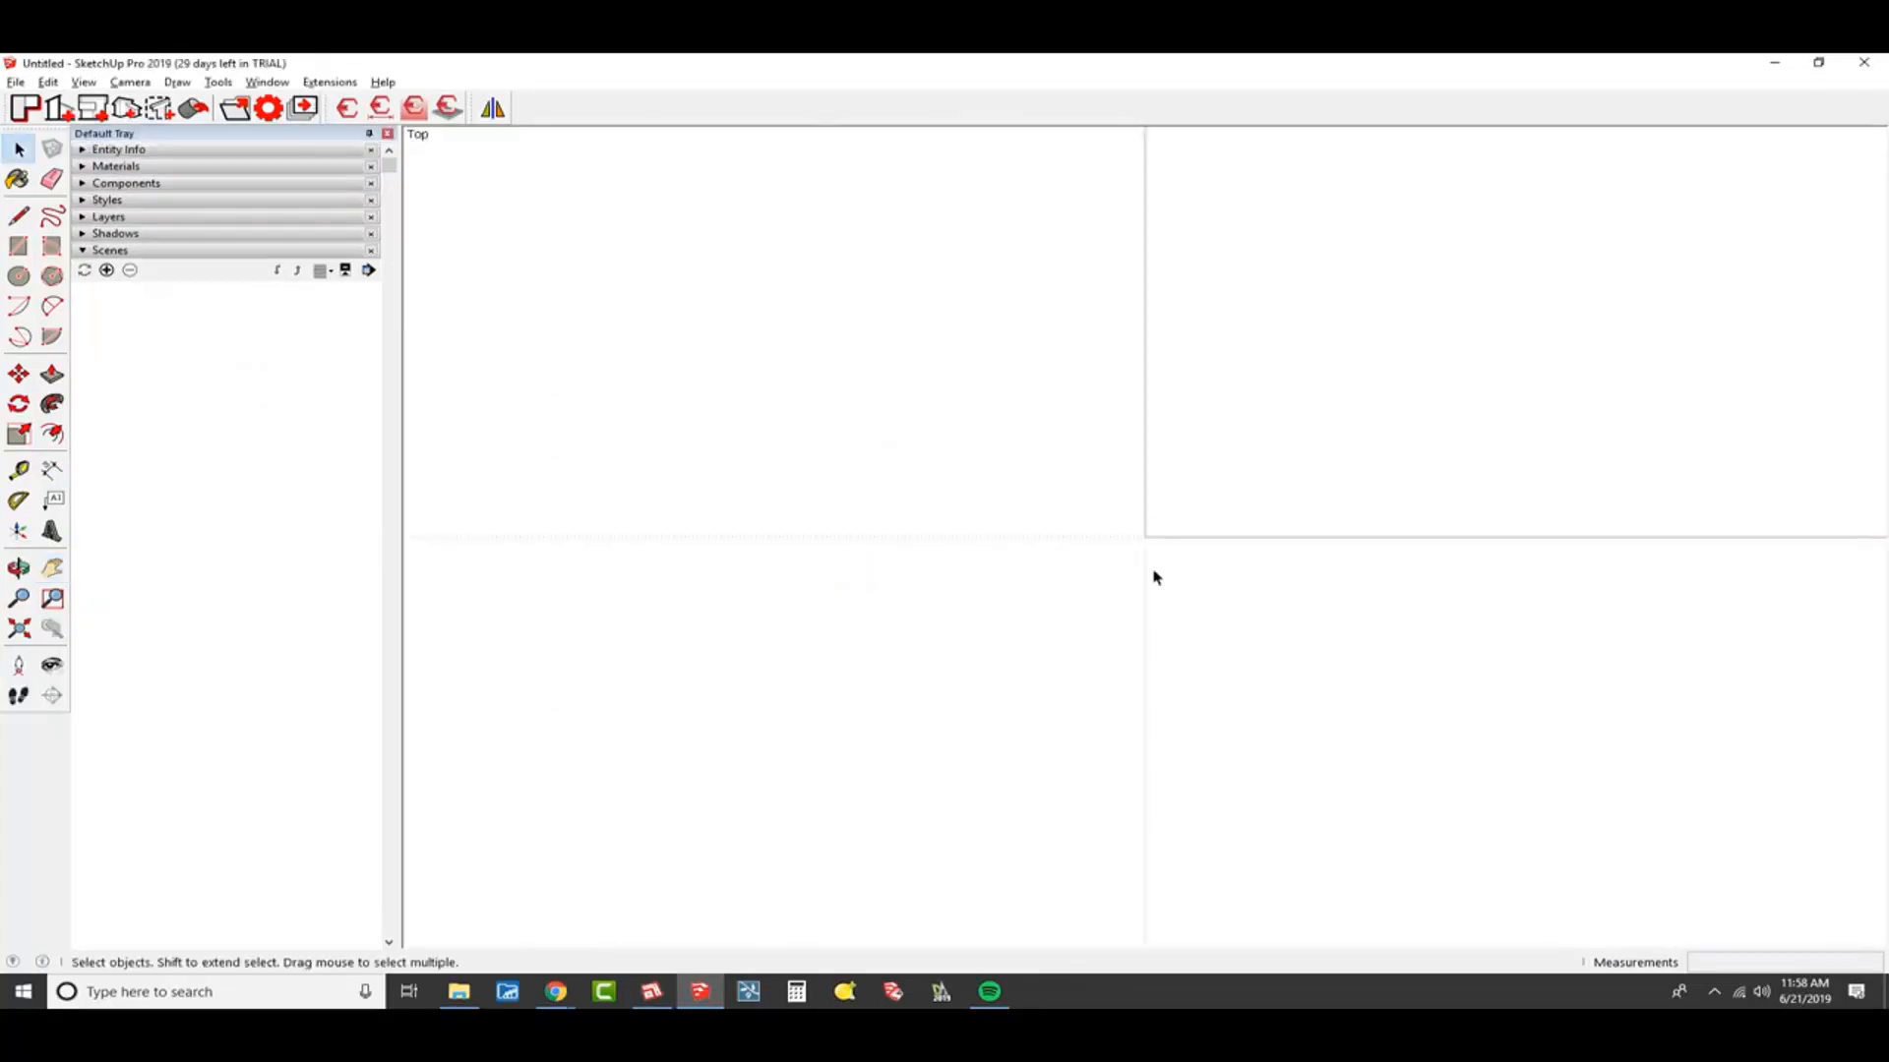
{"action": "key", "text": "r"}
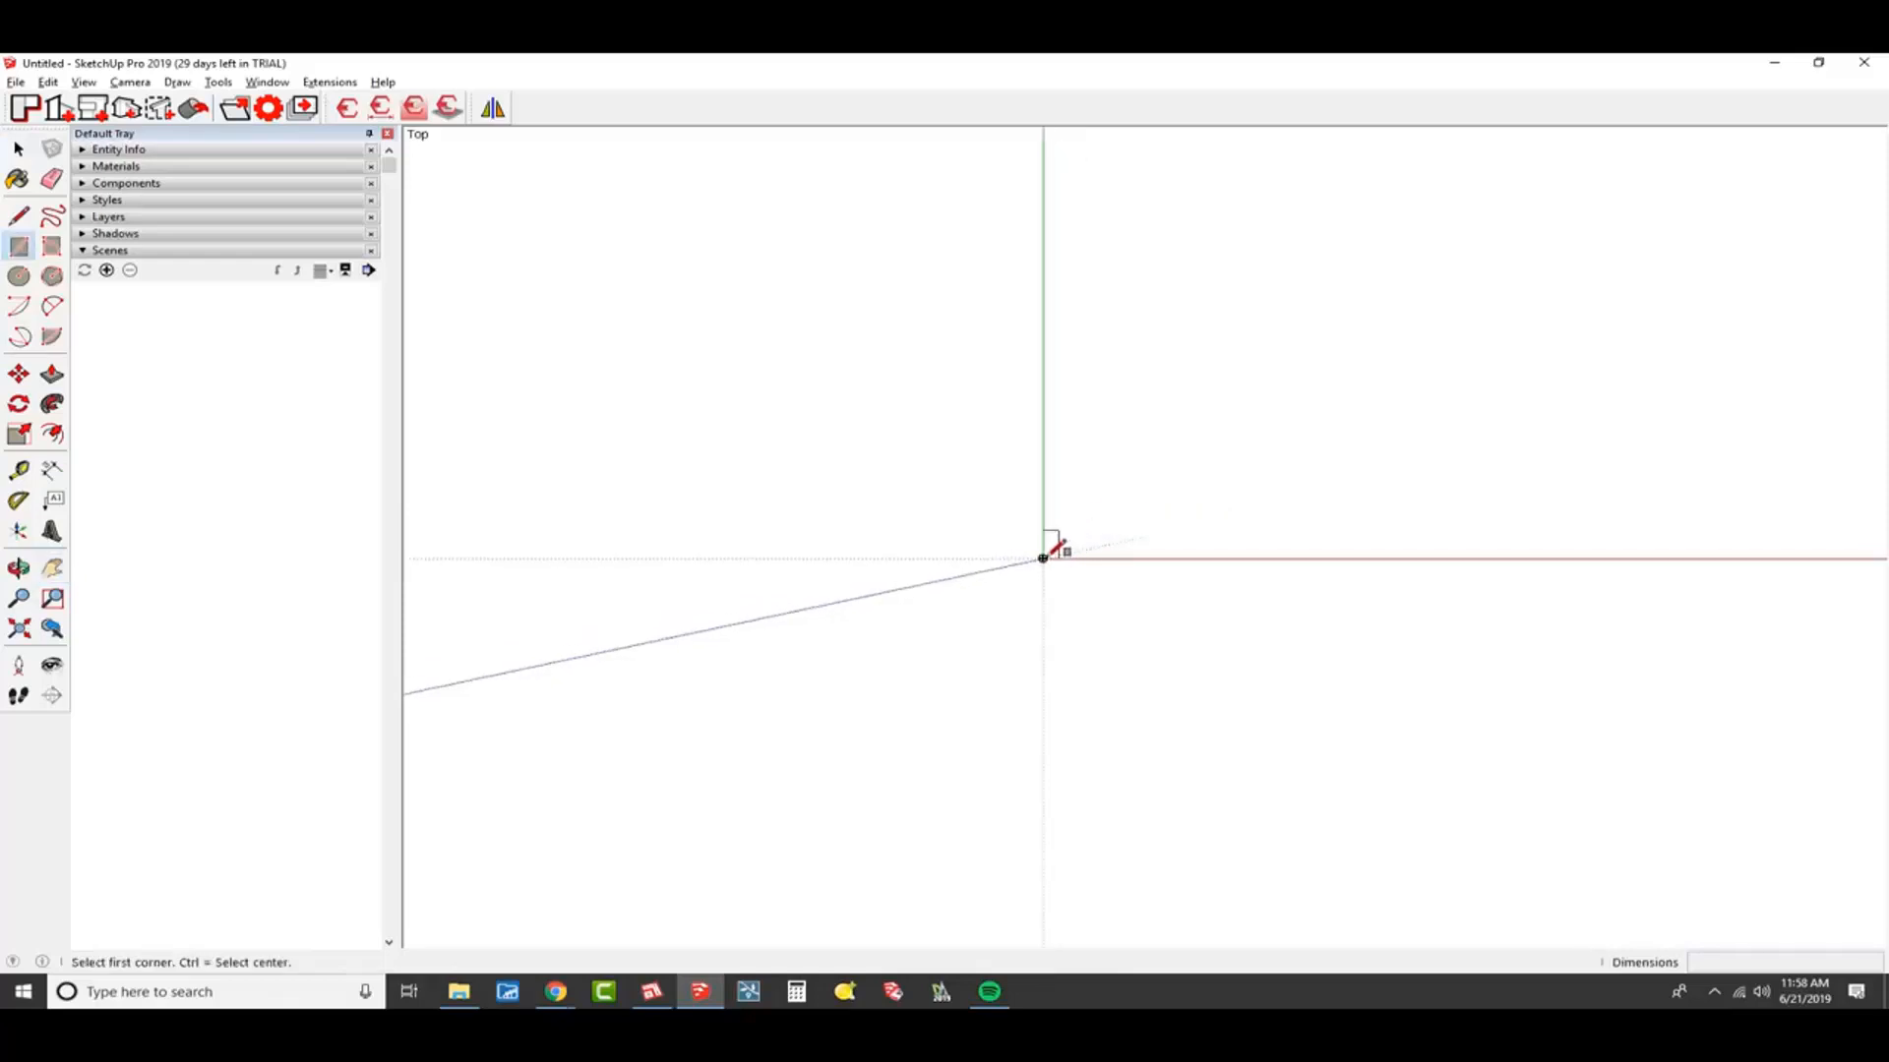
{"action": "left_click_drag", "start_coordinate": [1043, 558], "coordinate": [1246, 300]}
{"action": "type", "text": "2'"}
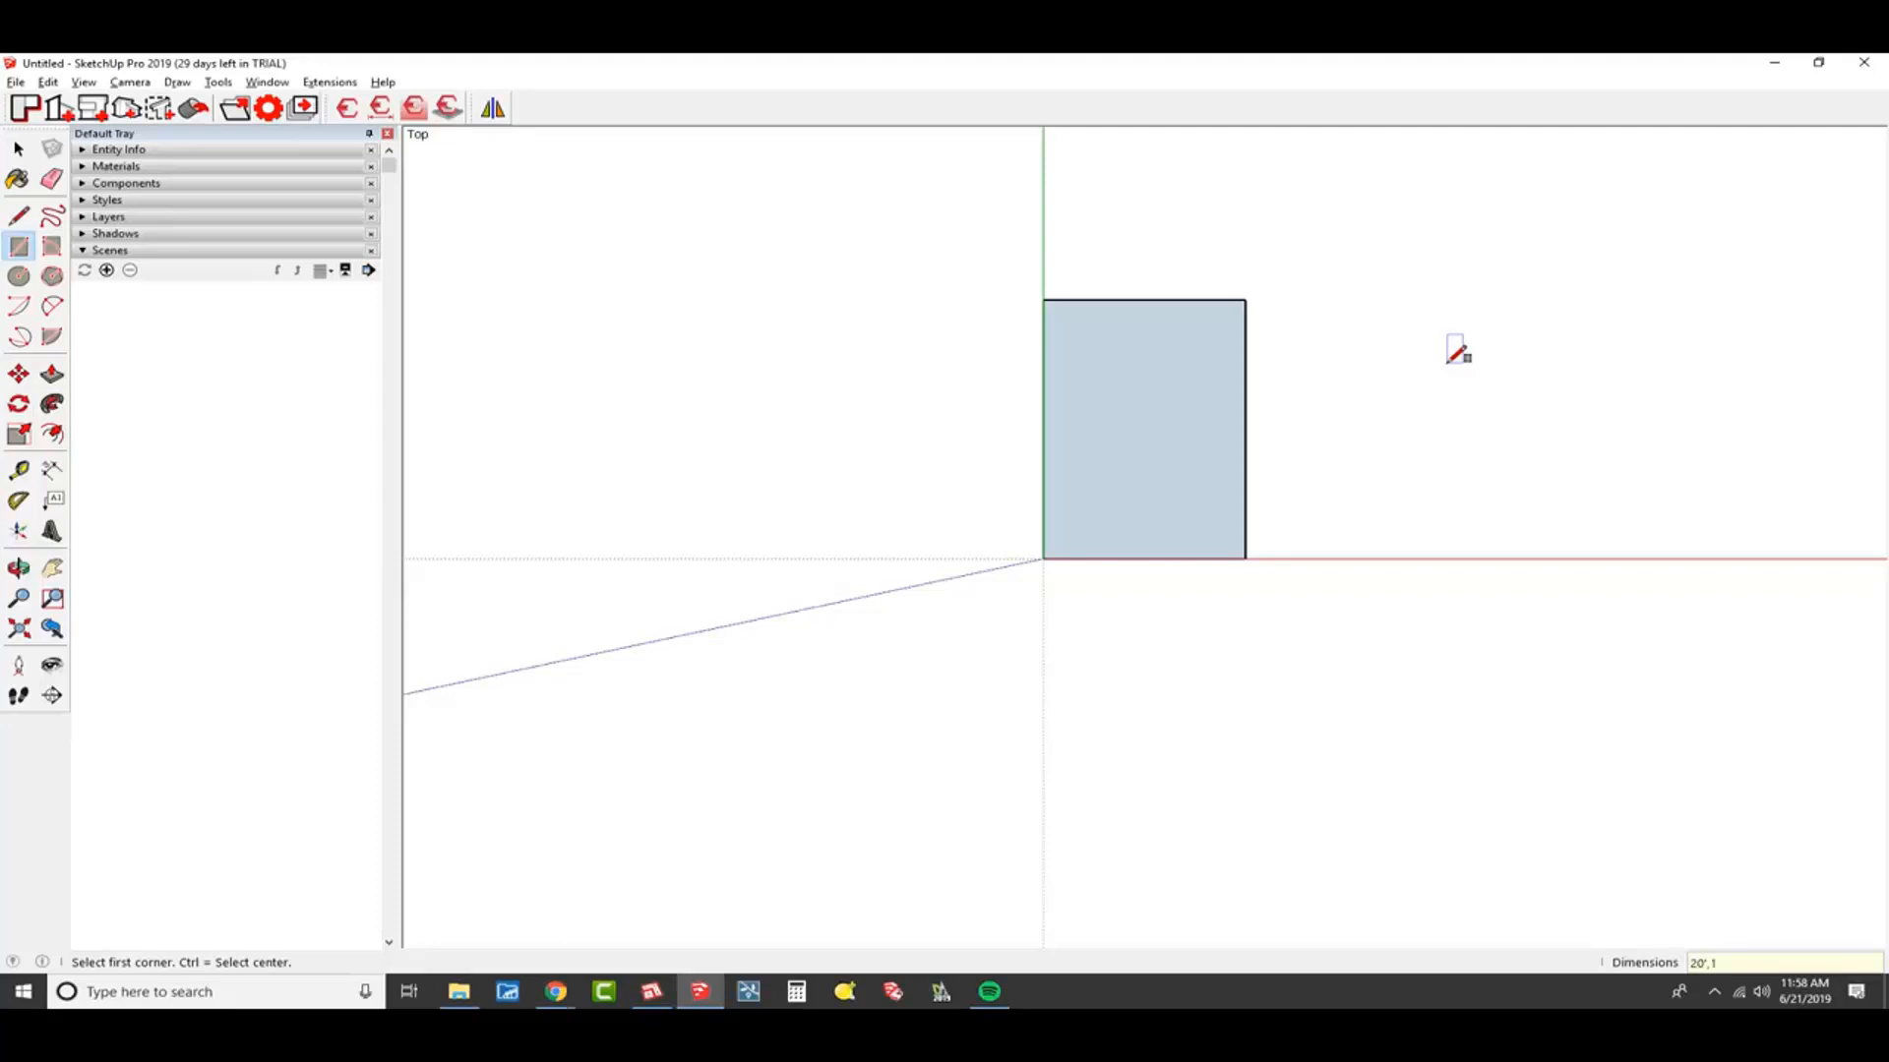
{"action": "type", "text": "'"}
{"action": "key", "text": "Return"}
Offset the rectangle's outline outward by 6 inches to form the wall thickness
{"action": "key", "text": "h"}
{"action": "scroll", "coordinate": [1206, 495], "scroll_direction": "up", "scroll_amount": 5}
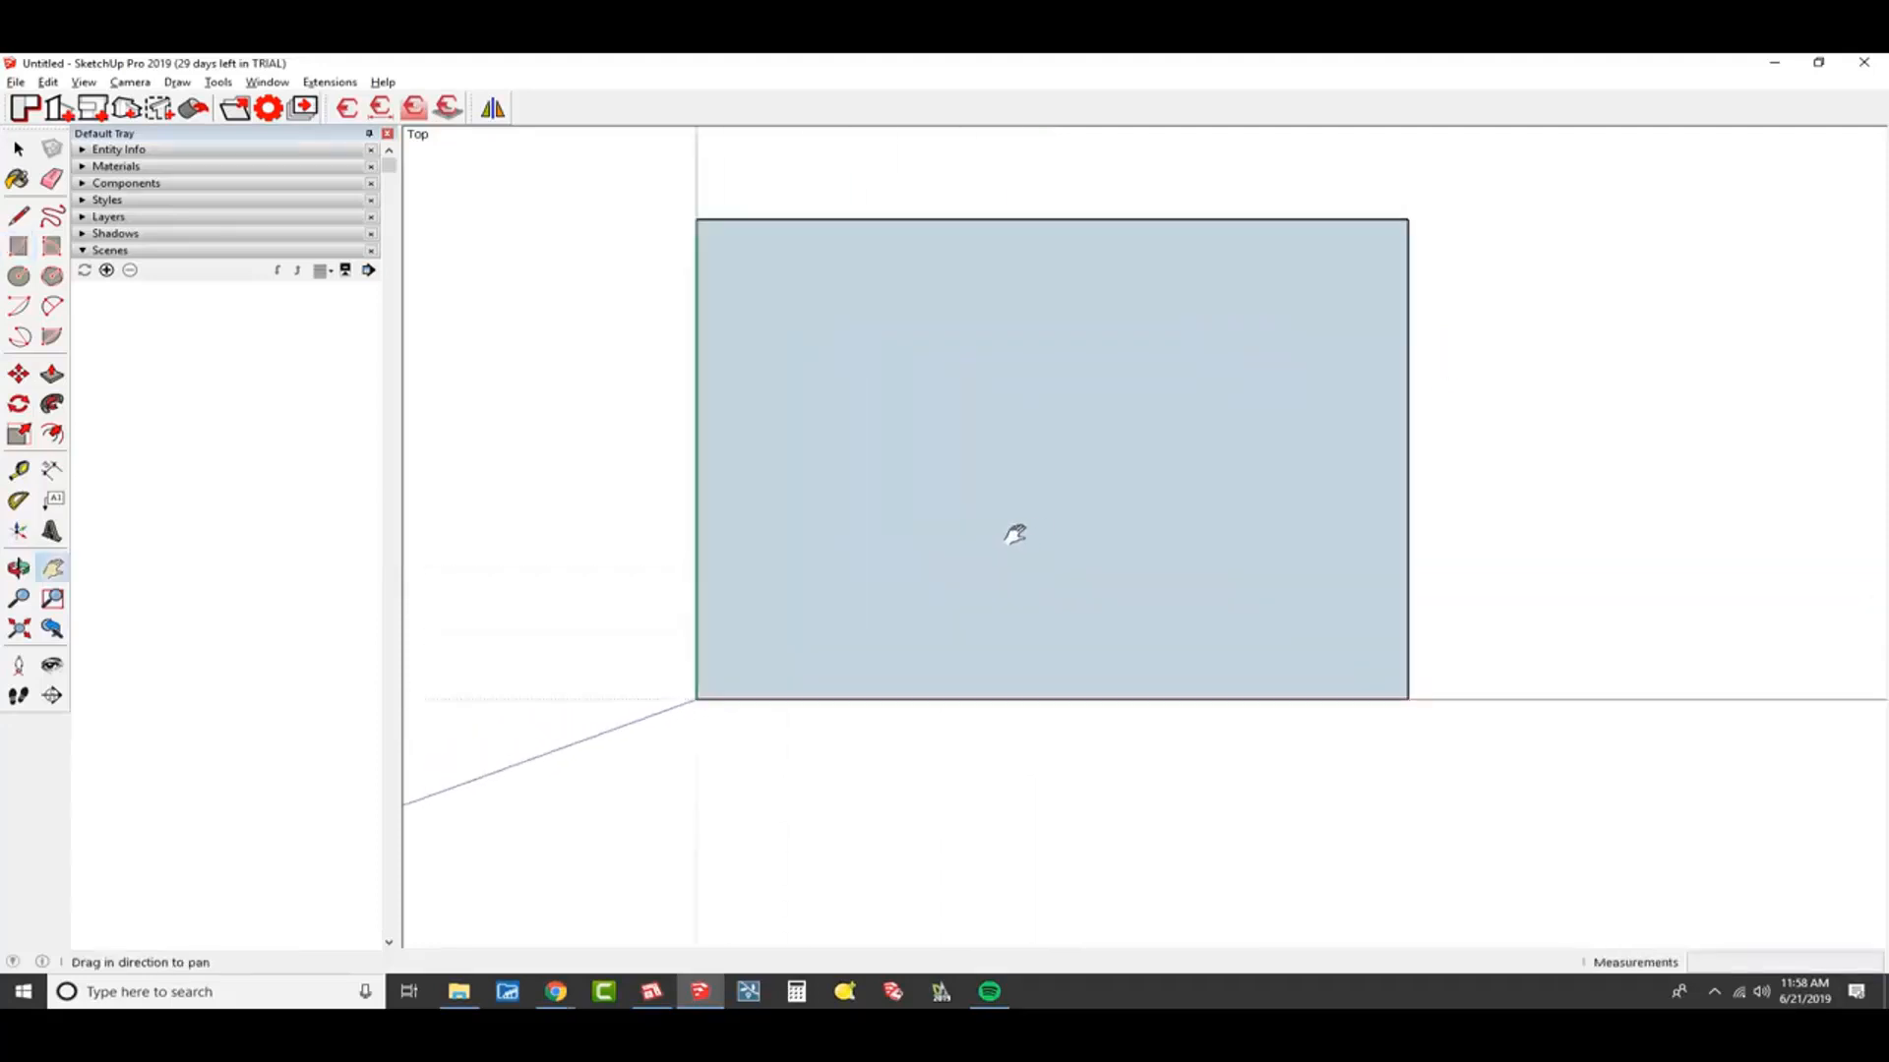
{"action": "middle_click_drag", "start_coordinate": [1016, 535], "coordinate": [996, 325]}
{"action": "key", "text": "f"}
{"action": "left_click", "coordinate": [1167, 299]}
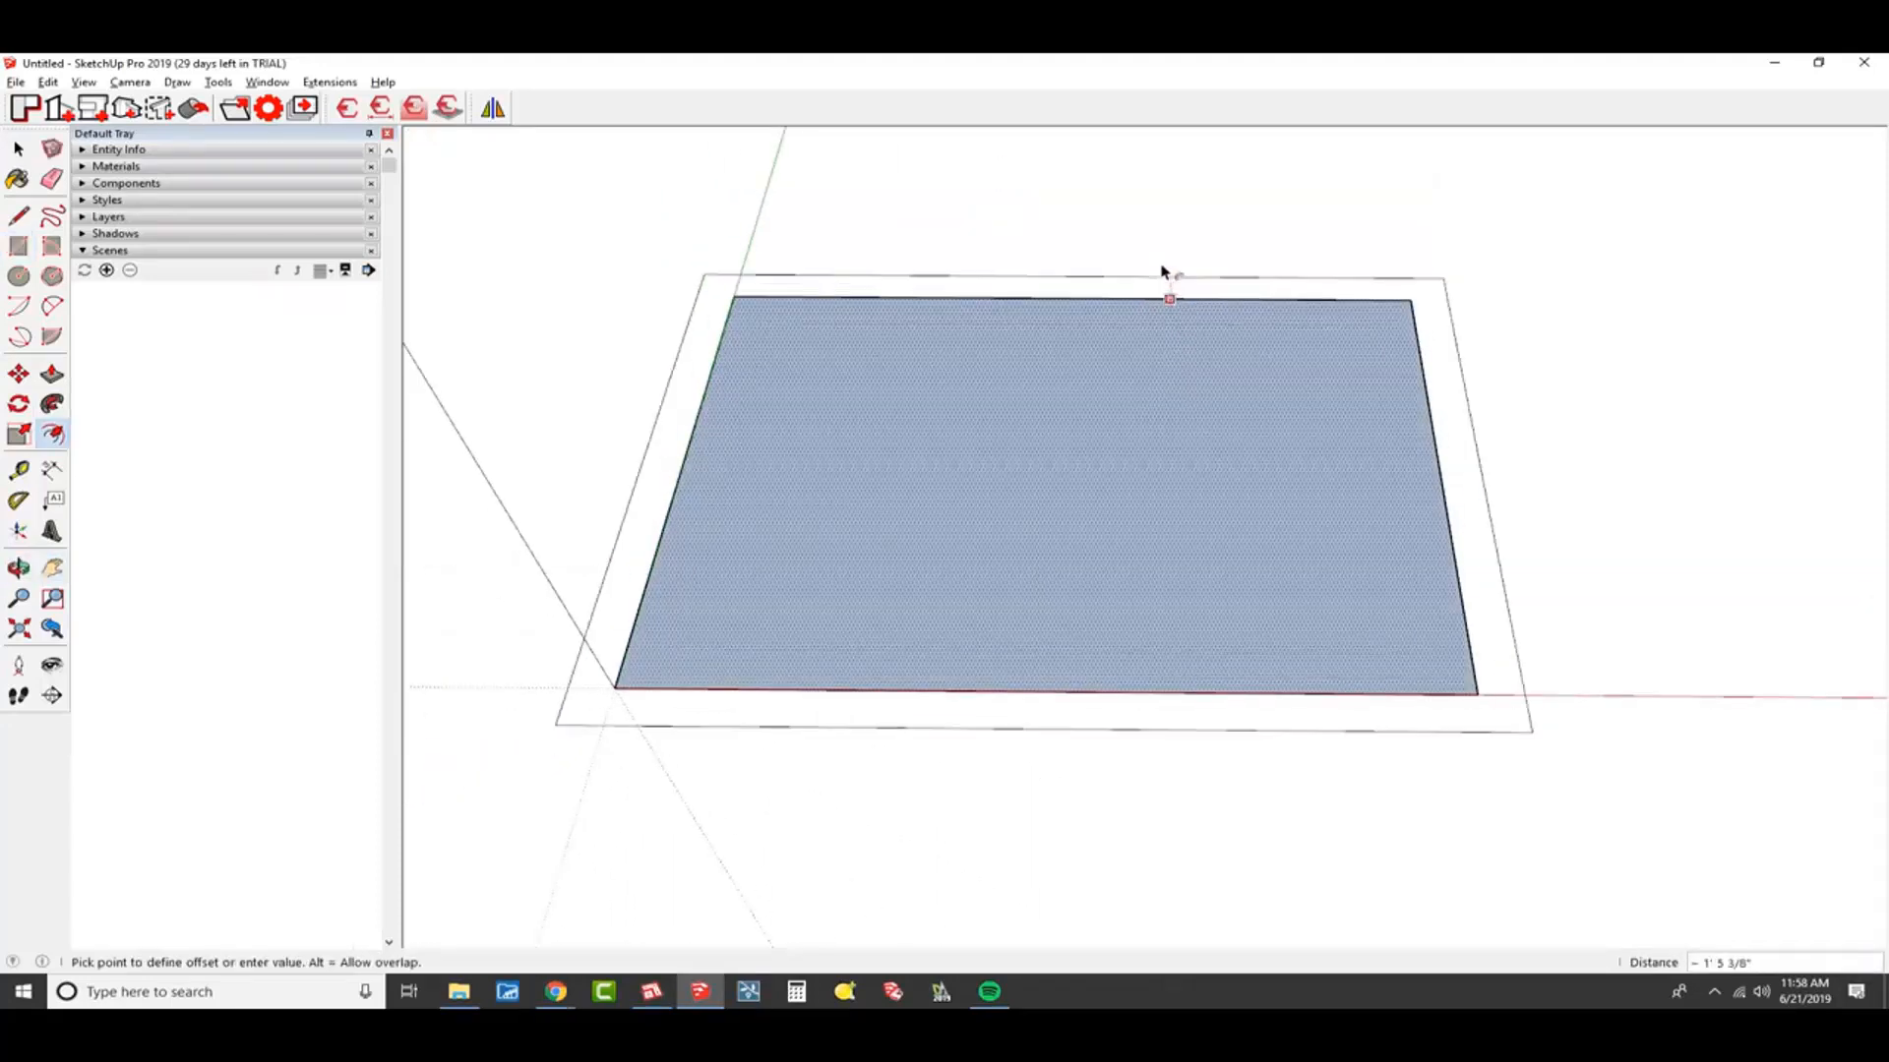
{"action": "type", "text": "6"}
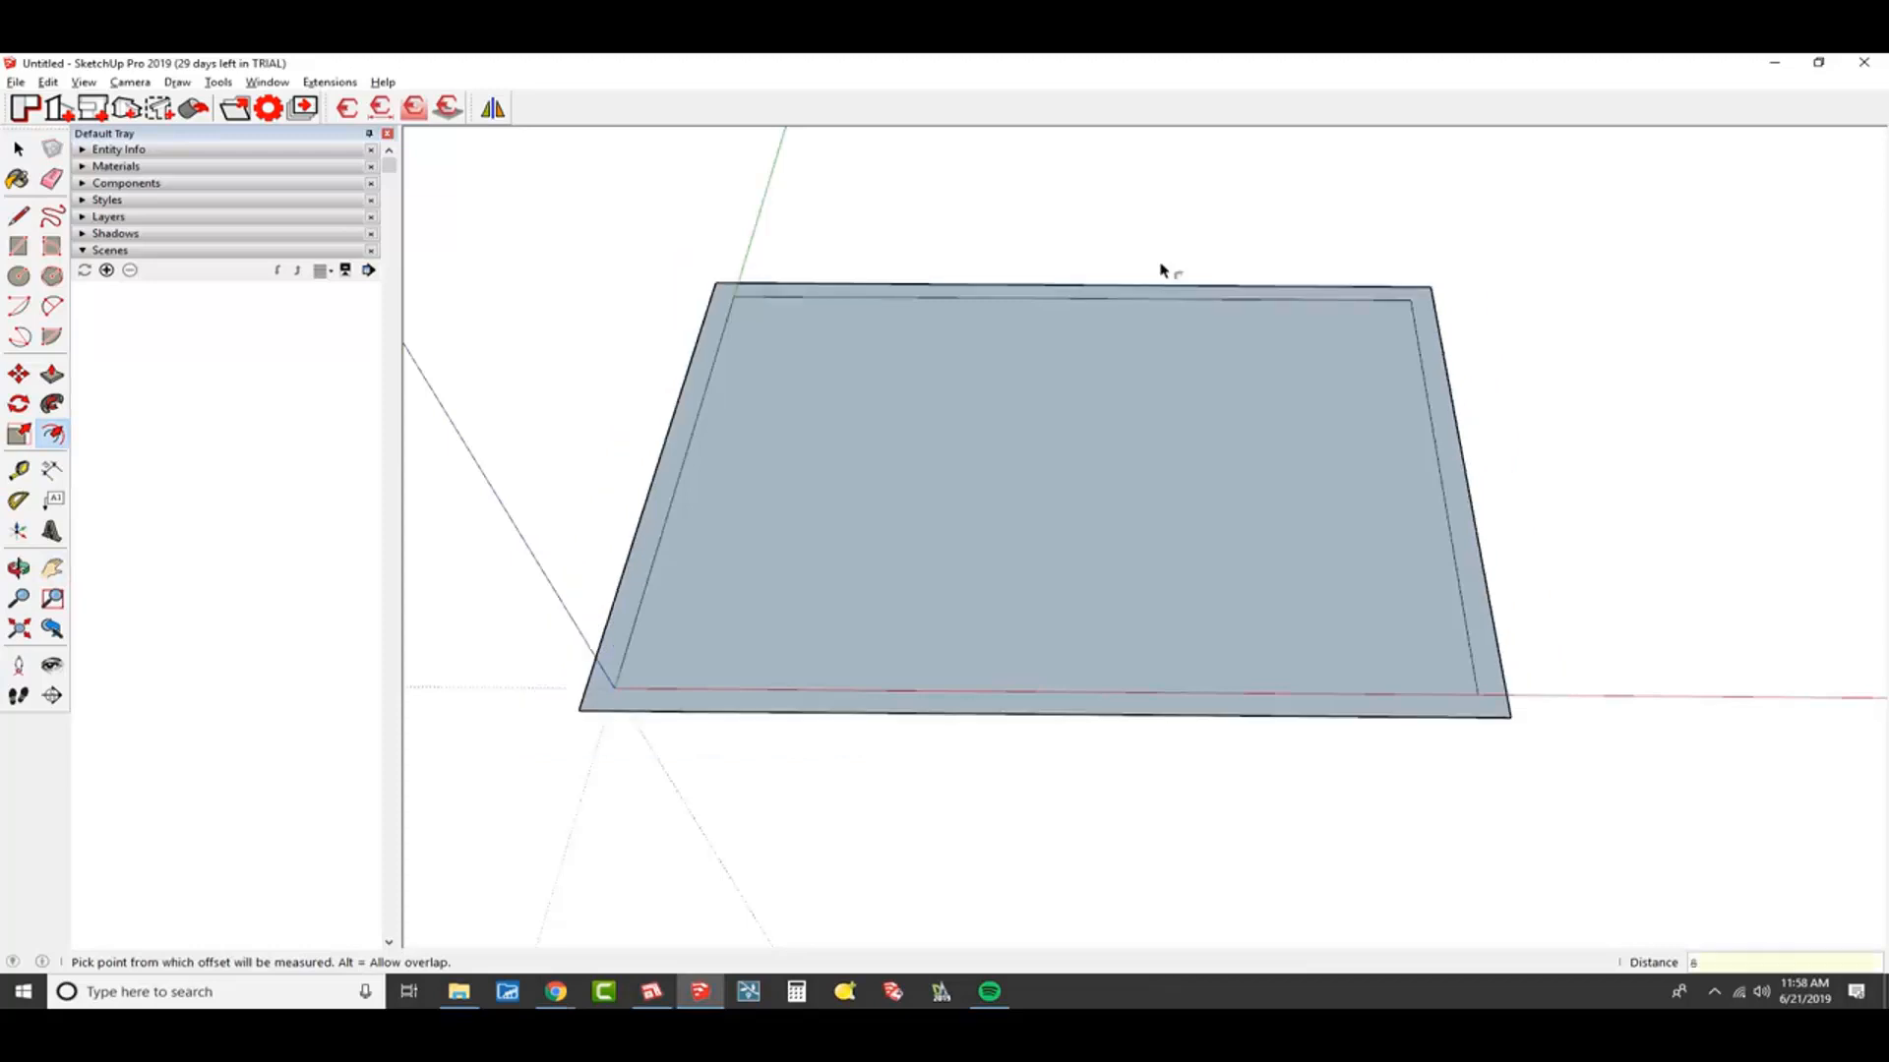
{"action": "key", "text": "Return"}
Push/Pull the outer wall band up to a height of 10'
{"action": "key", "text": "p"}
{"action": "left_click", "coordinate": [1354, 293]}
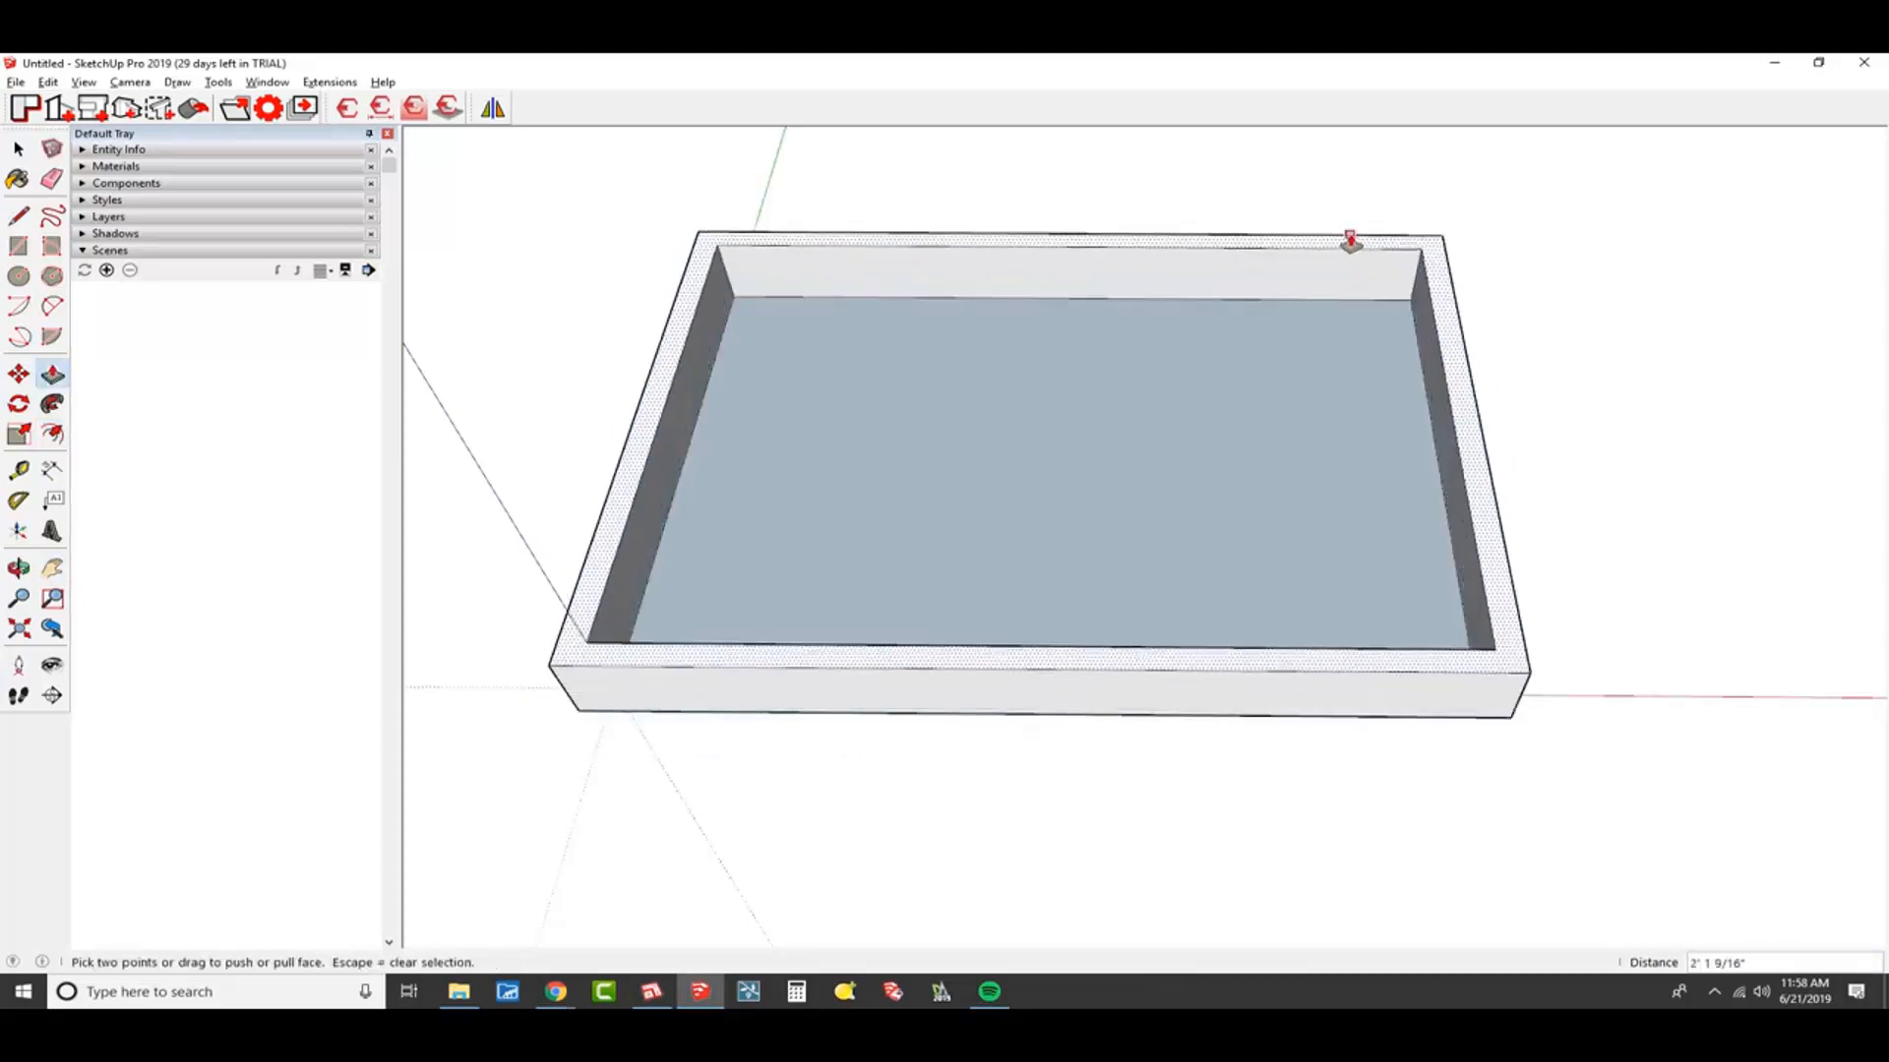
{"action": "type", "text": "120"}
{"action": "key", "text": "Return"}
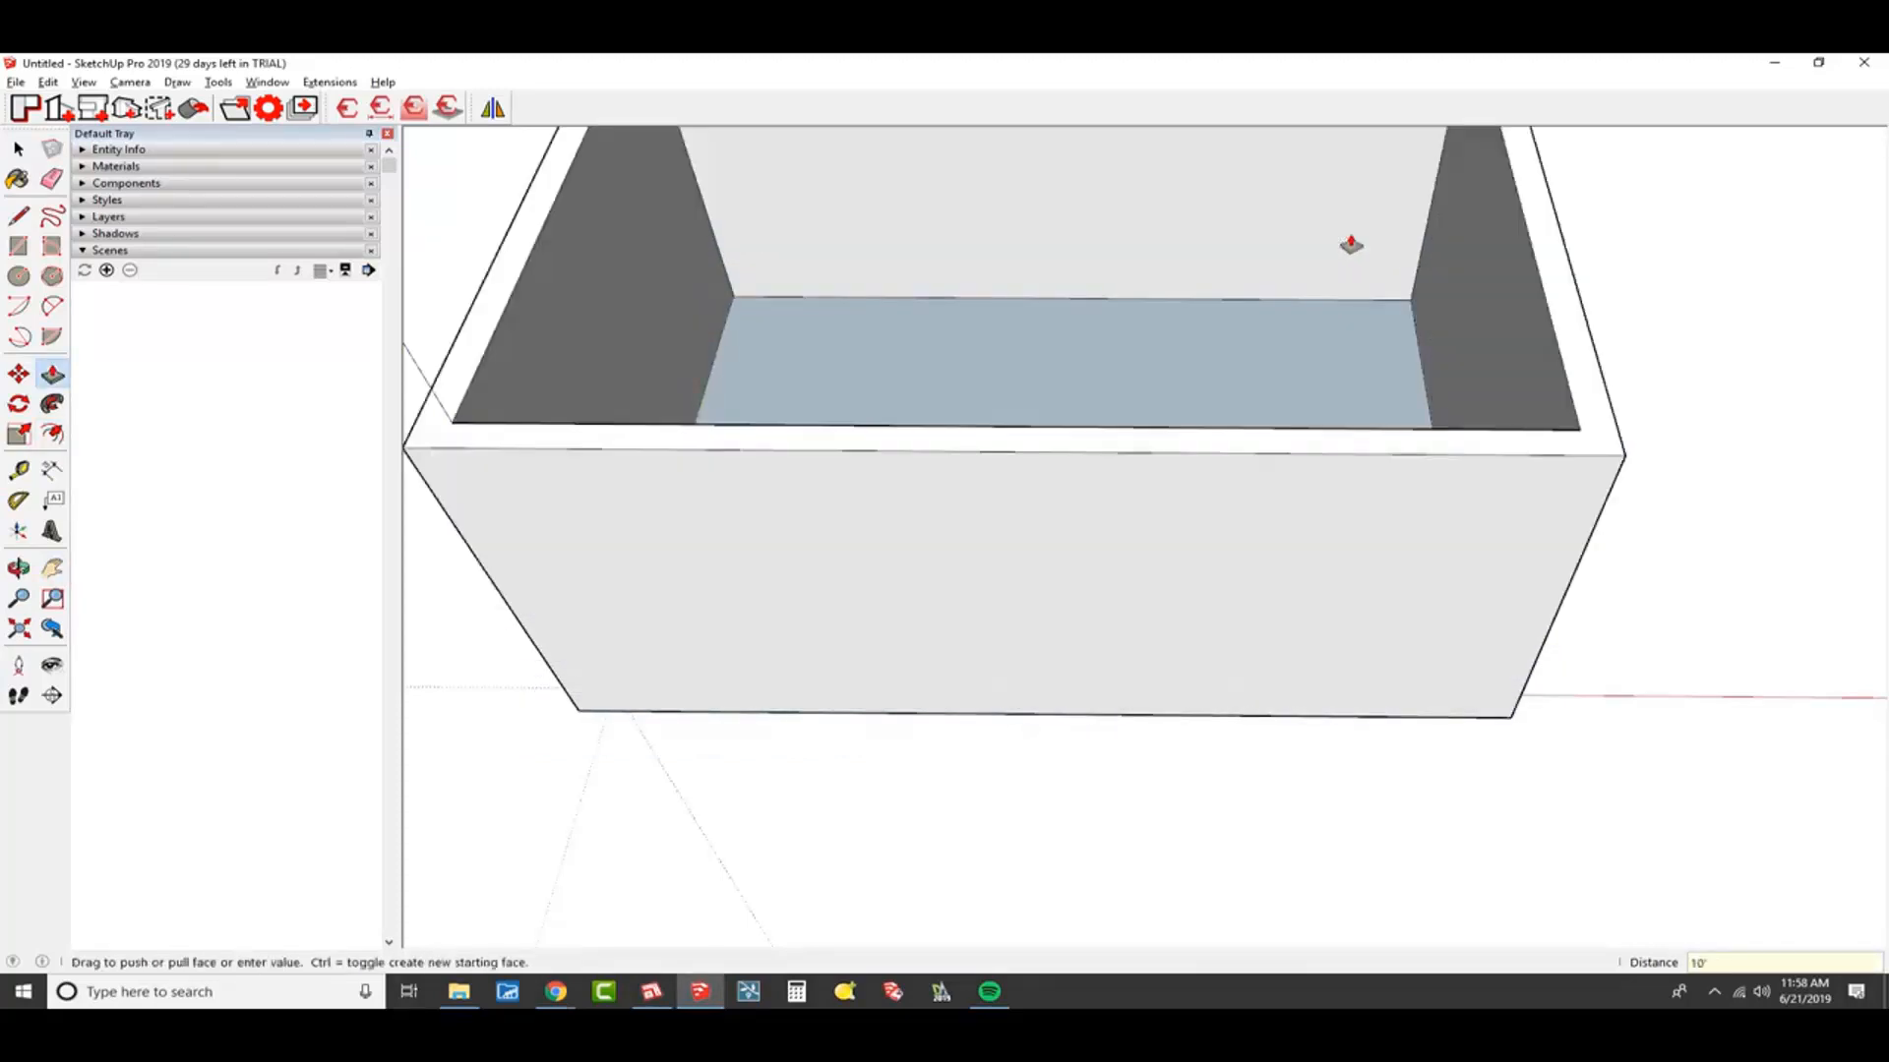
Group the floor face with its edges, and group the connected walls separately
{"action": "scroll", "coordinate": [1024, 511], "scroll_direction": "down", "scroll_amount": 4}
{"action": "key", "text": "space"}
{"action": "left_click", "coordinate": [1038, 430]}
{"action": "triple_click", "coordinate": [1072, 283]}
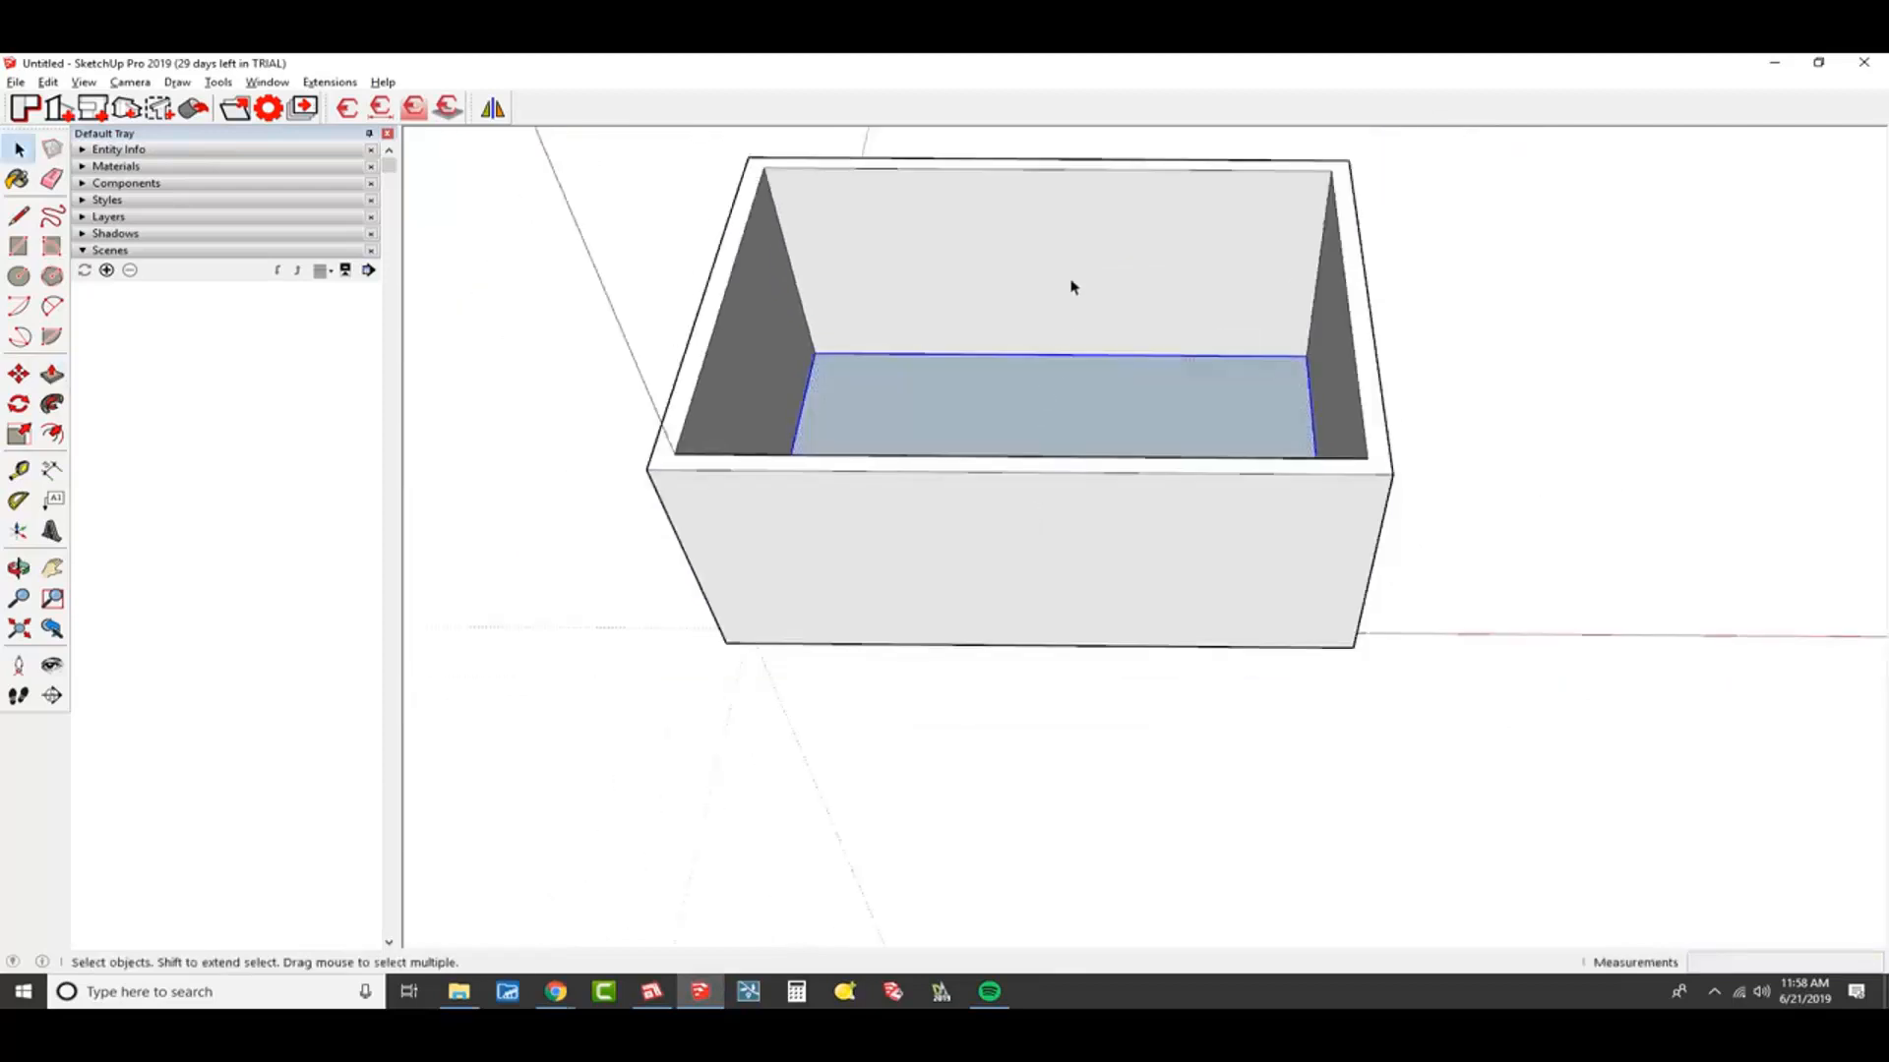
{"action": "key", "text": "Escape"}
Draw a ceiling rectangle between the inner upper corners of the walls and delete it
{"action": "mouse_move", "coordinate": [1071, 278]}
{"action": "middle_mouse_down"}
{"action": "mouse_move", "coordinate": [970, 435]}
{"action": "mouse_move", "coordinate": [1051, 272]}
{"action": "middle_mouse_up"}
{"action": "middle_click_drag", "start_coordinate": [1151, 398], "coordinate": [1092, 329]}
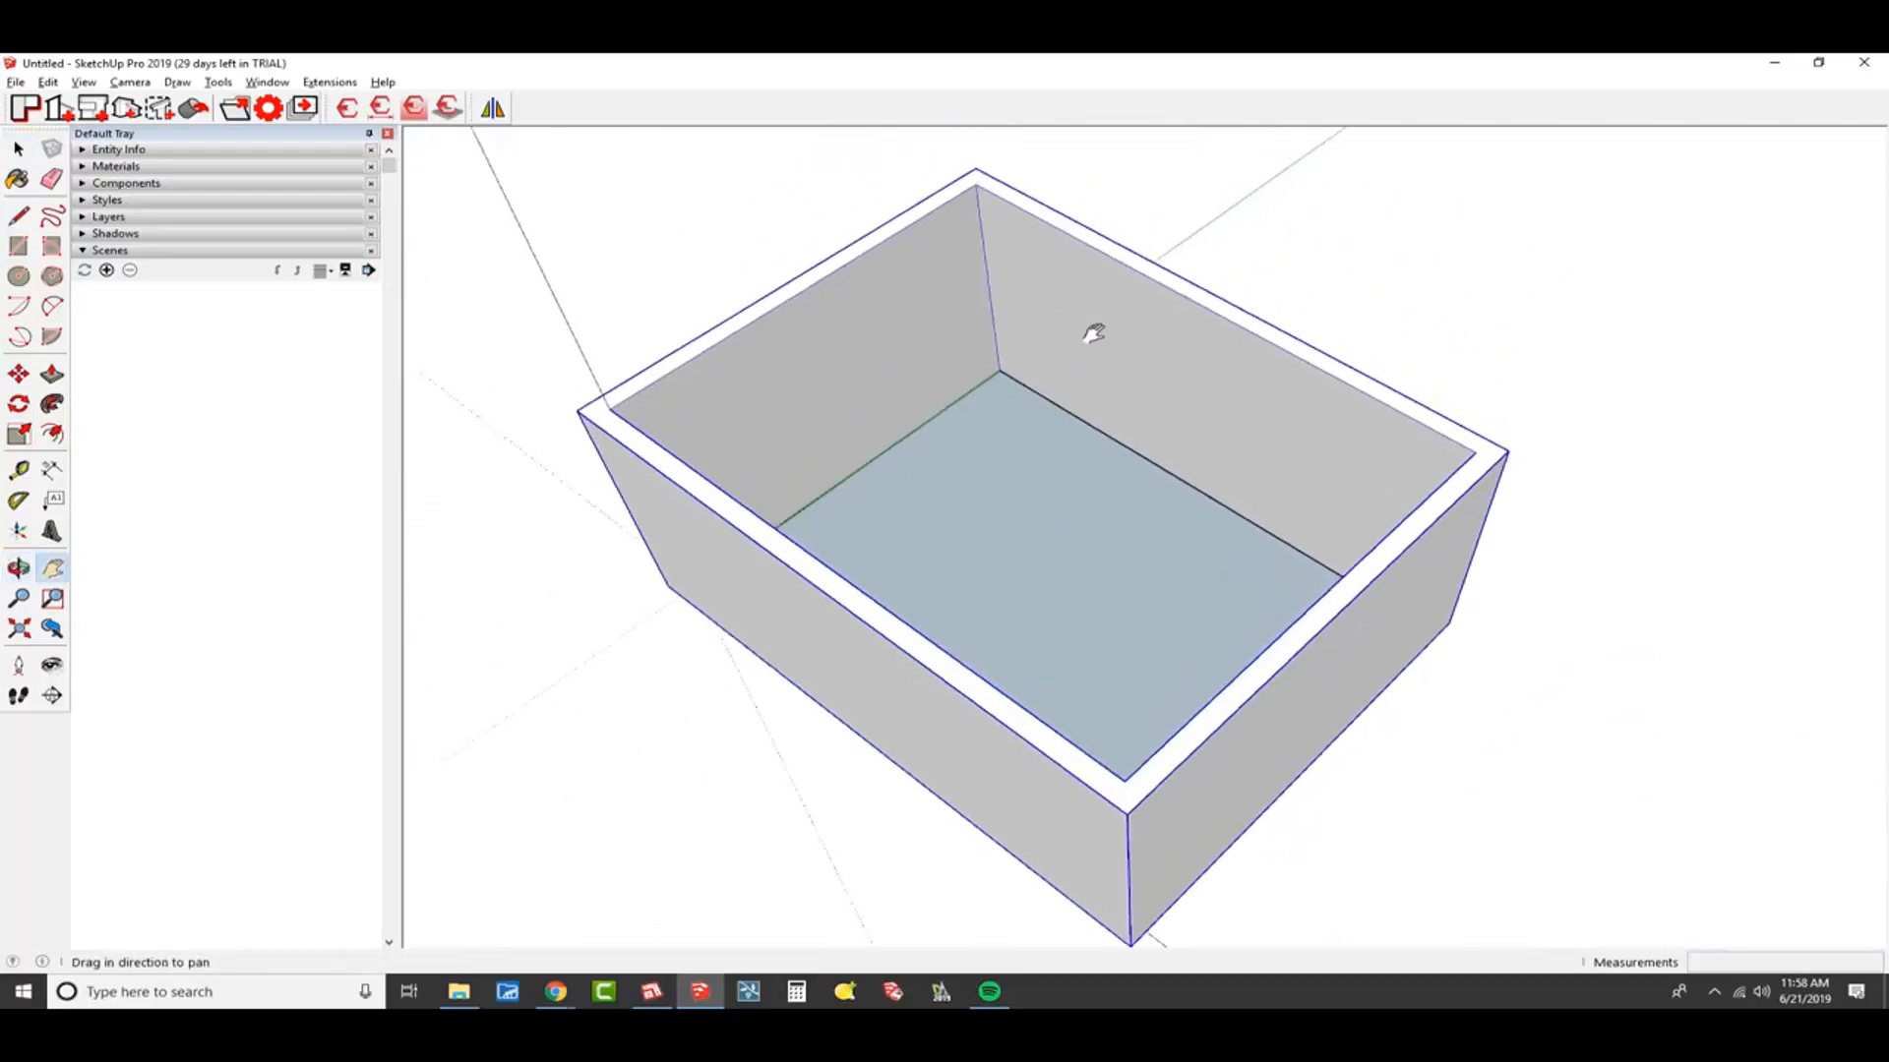
{"action": "key", "text": "r"}
{"action": "left_click", "coordinate": [610, 408]}
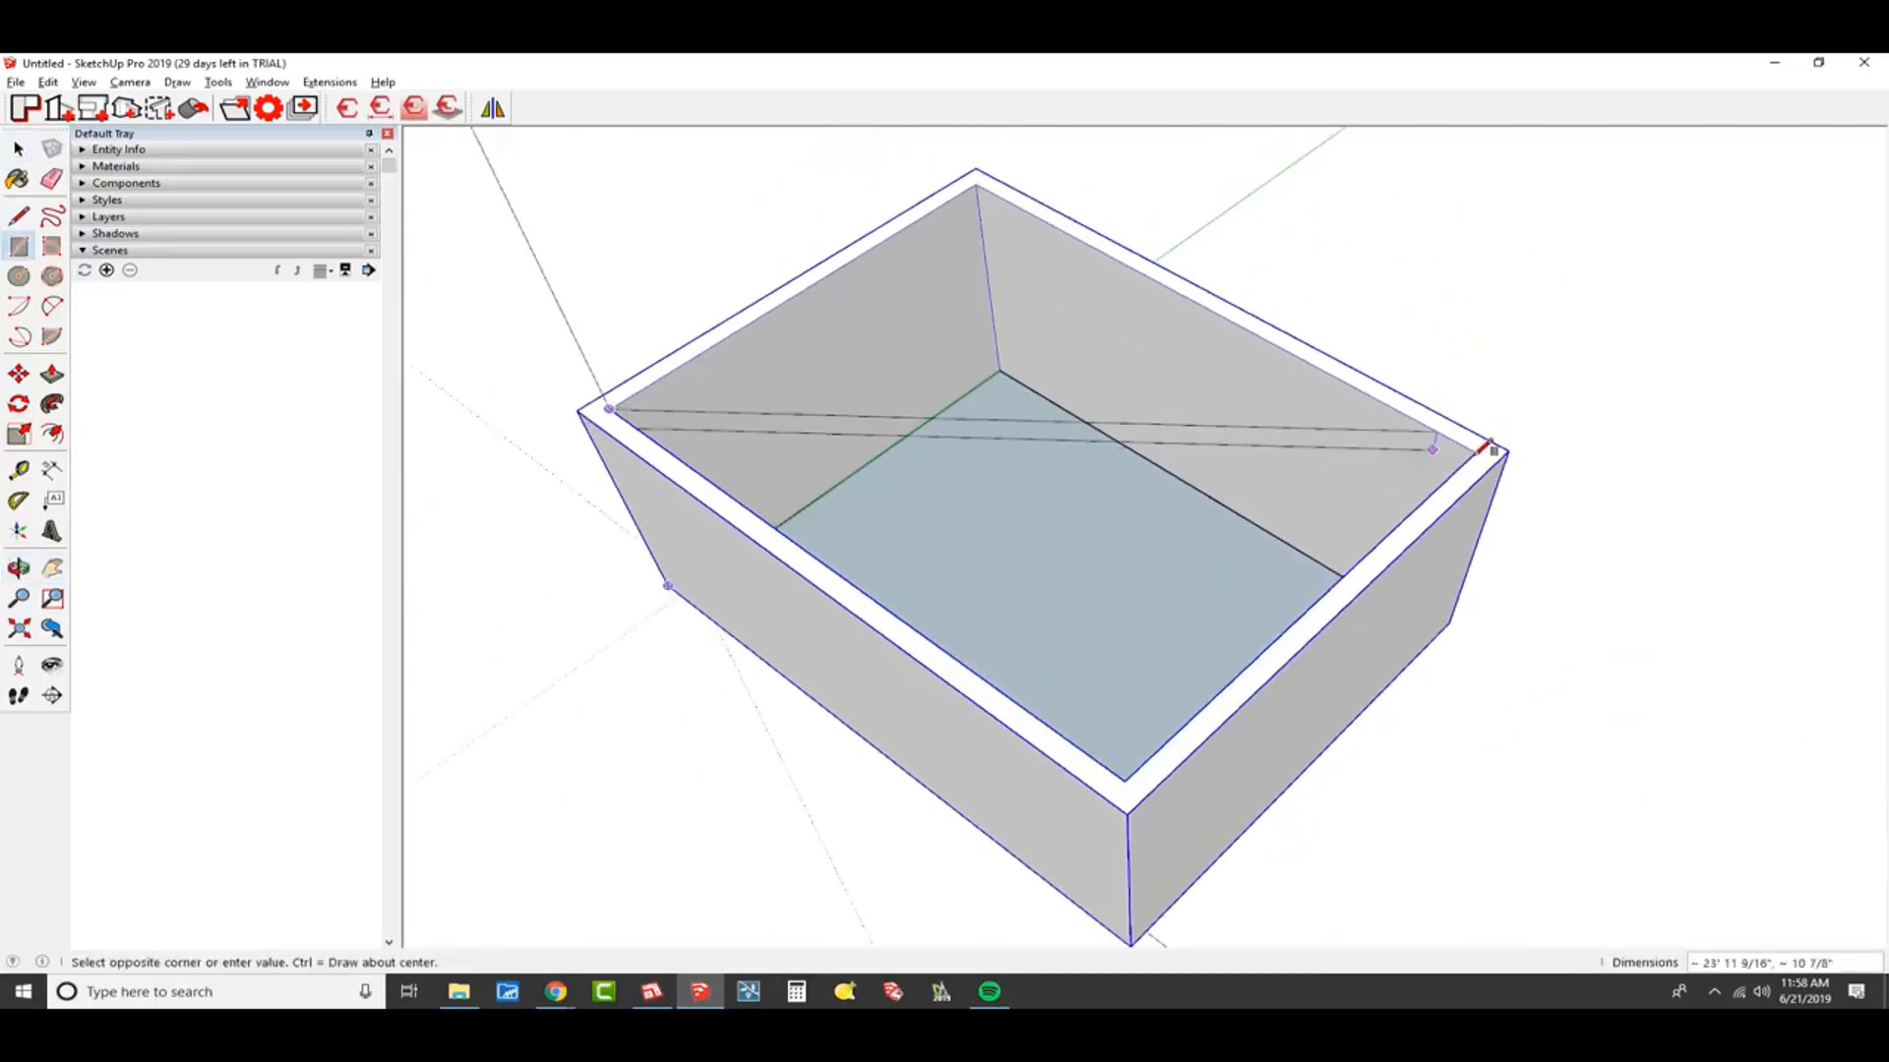
{"action": "left_click", "coordinate": [1476, 451]}
{"action": "key", "text": "space"}
{"action": "left_click", "coordinate": [1209, 502]}
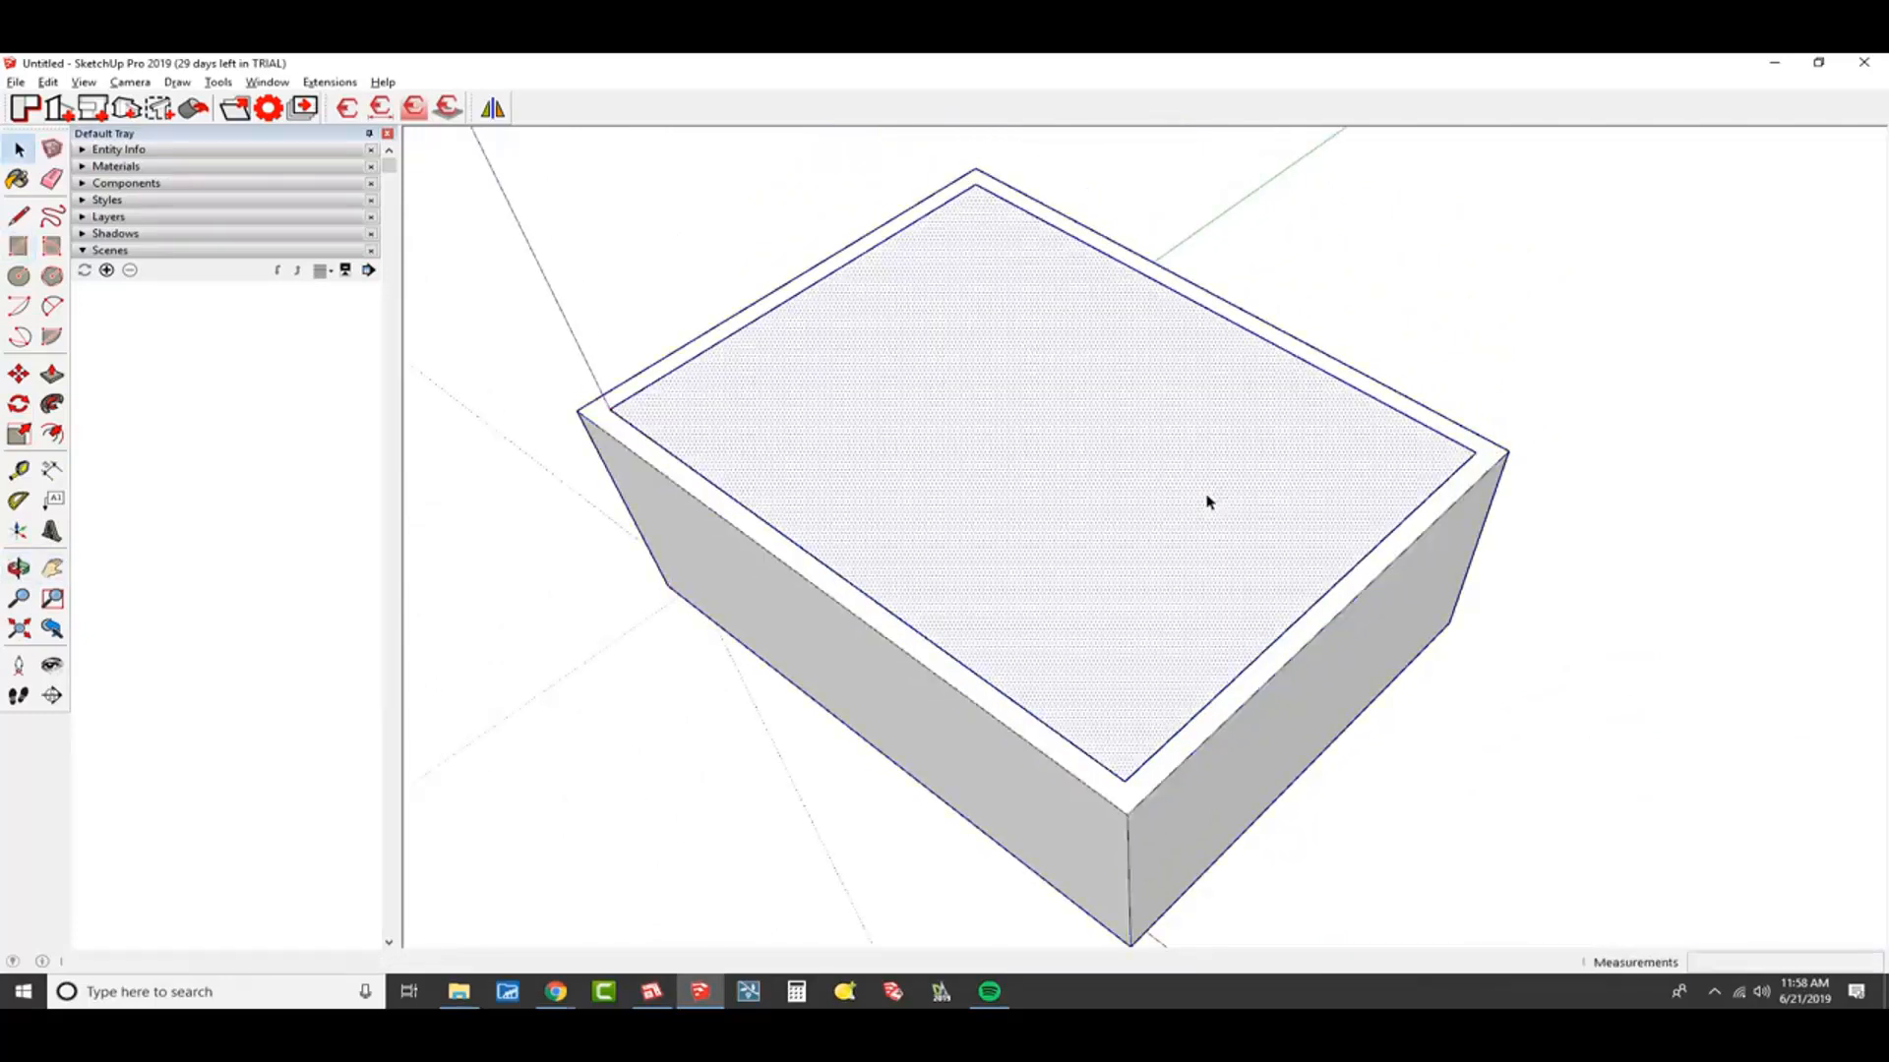
{"action": "key", "text": "Delete"}
Inside the wall group, place a horizontal guide 8' above the floor and a vertical guide near the corner on the back wall
{"action": "middle_click_drag", "start_coordinate": [1138, 611], "coordinate": [1256, 505]}
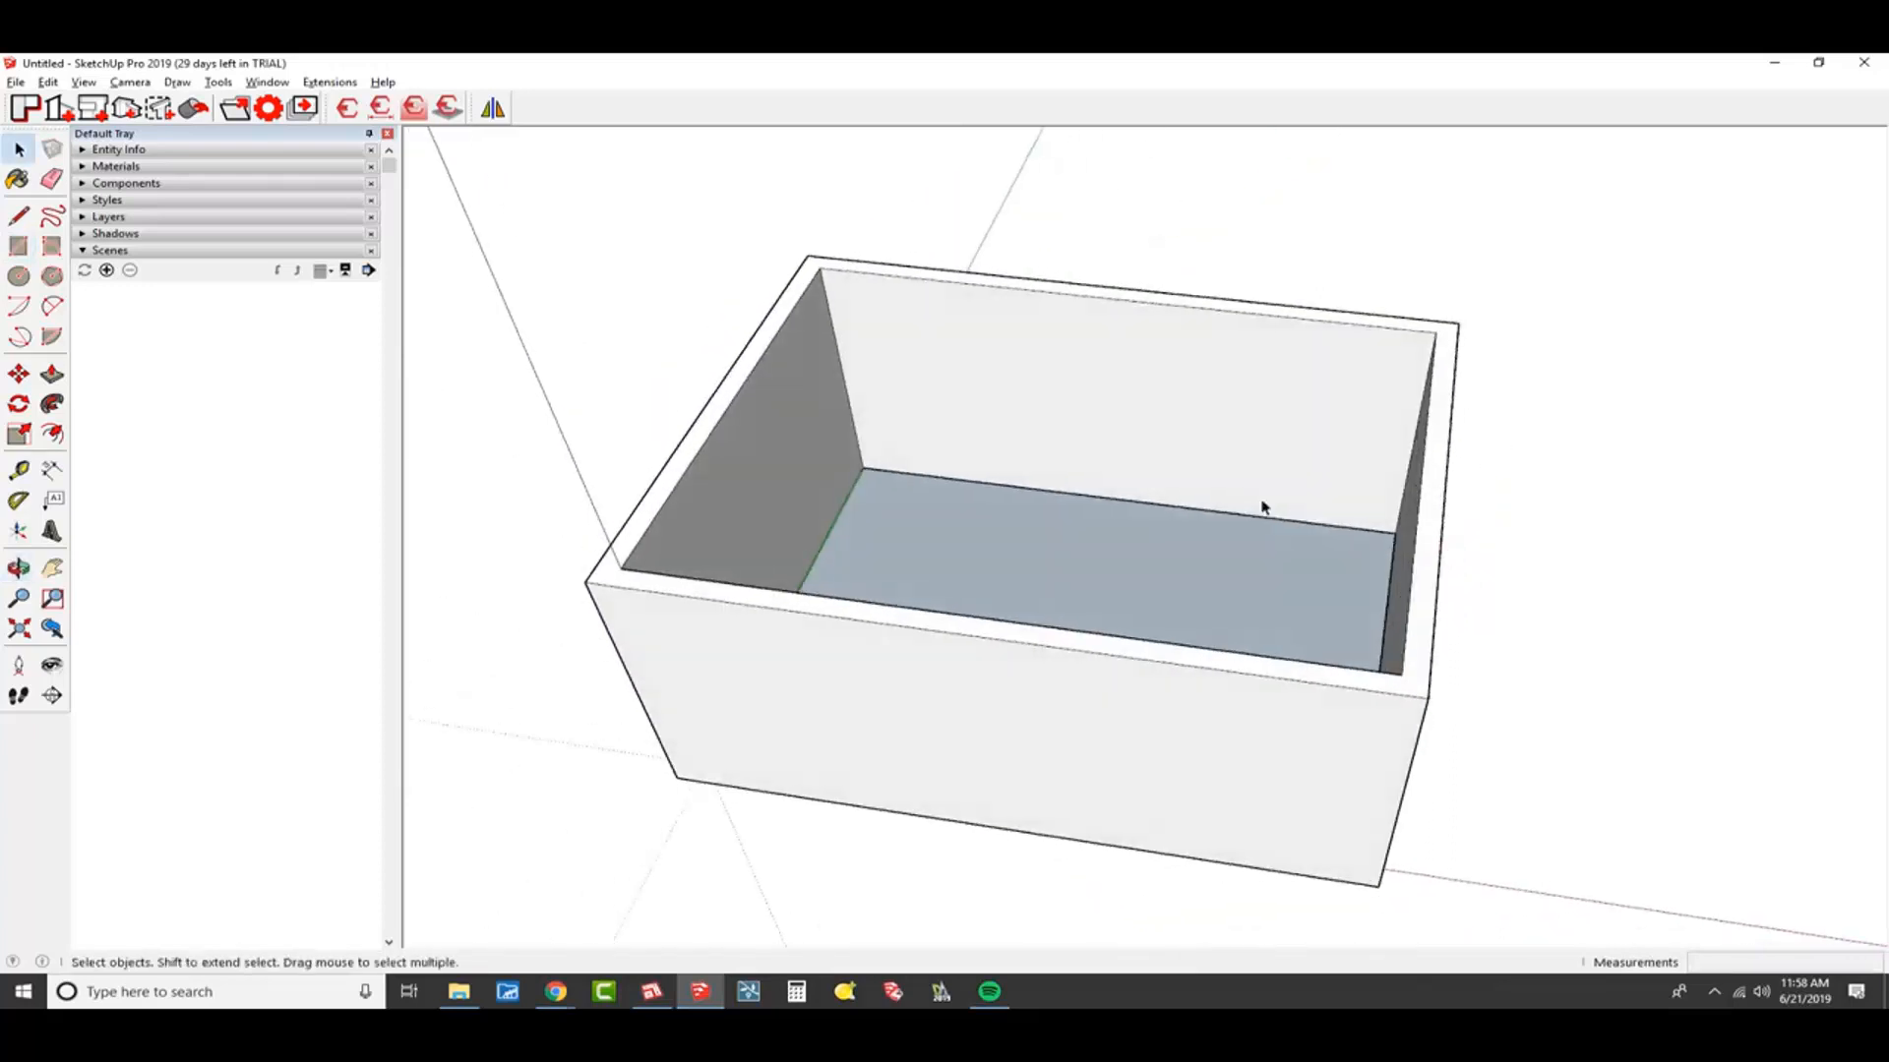
{"action": "scroll", "coordinate": [1124, 440], "scroll_direction": "up", "scroll_amount": 5}
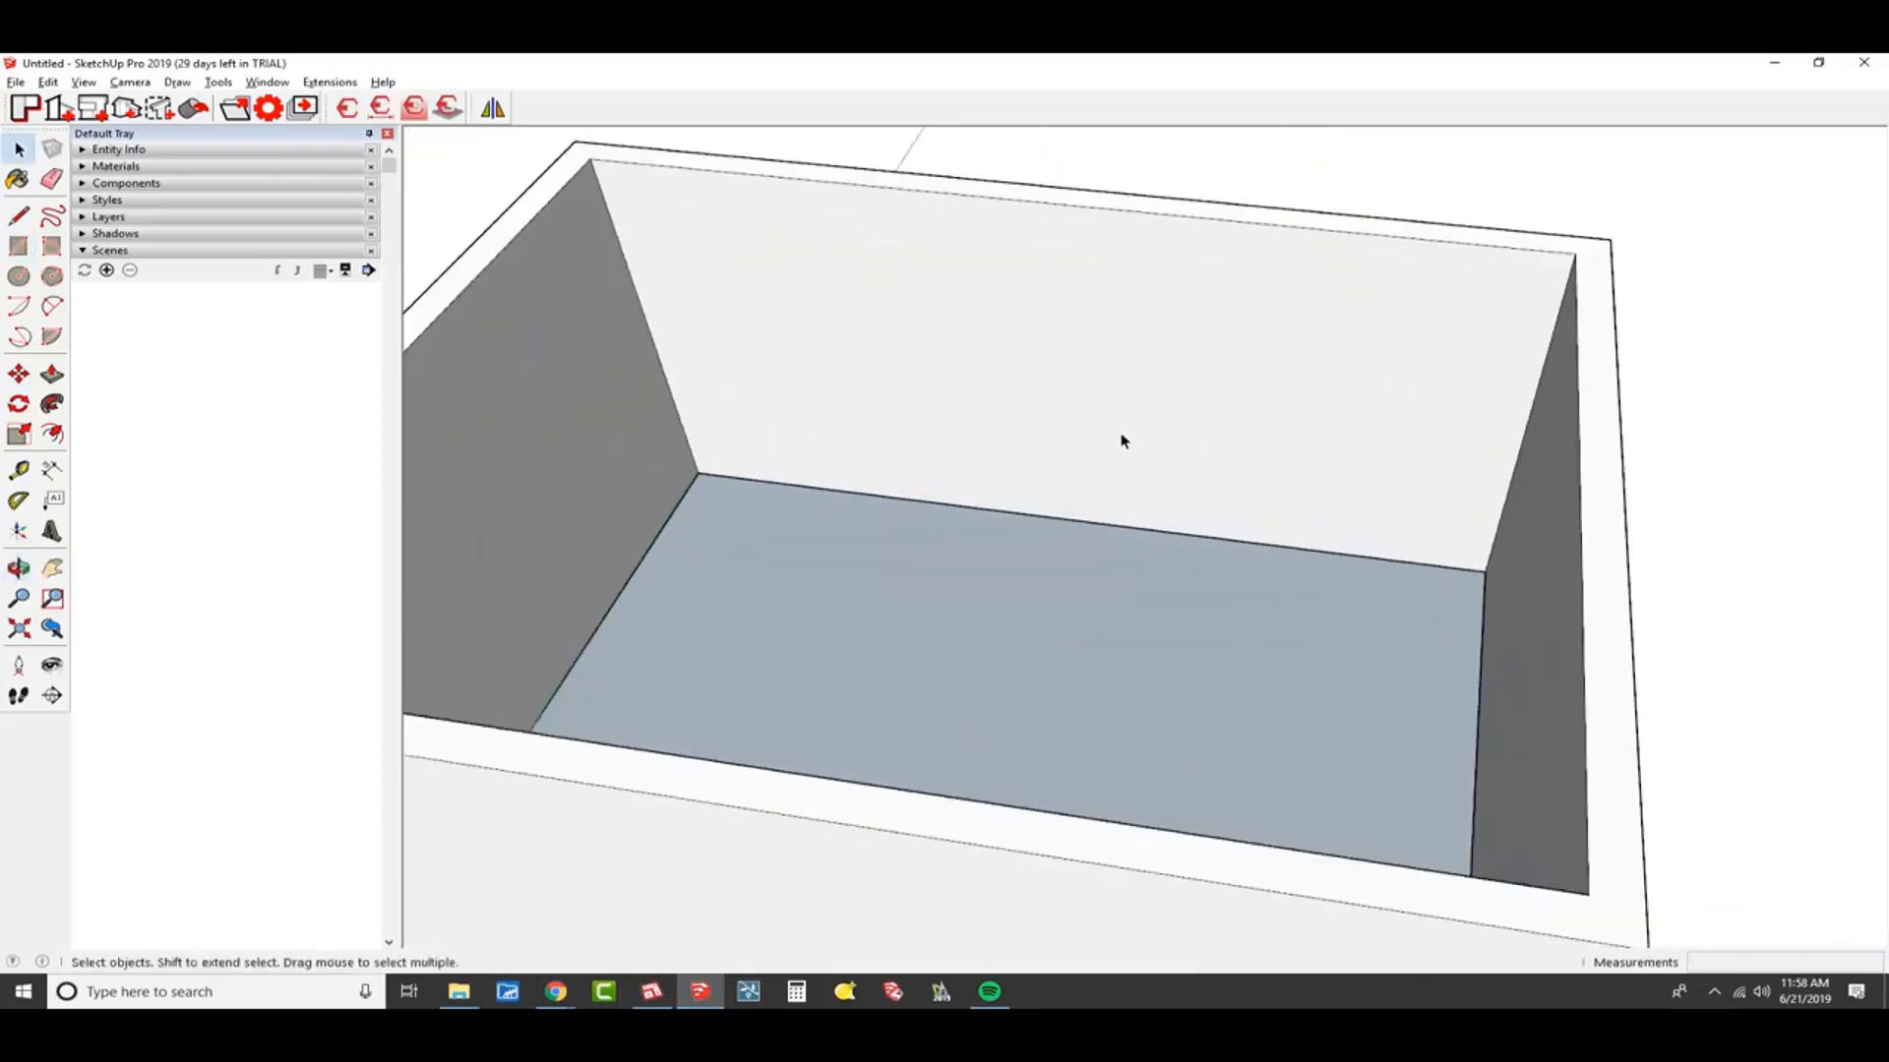
{"action": "left_click", "coordinate": [1032, 365]}
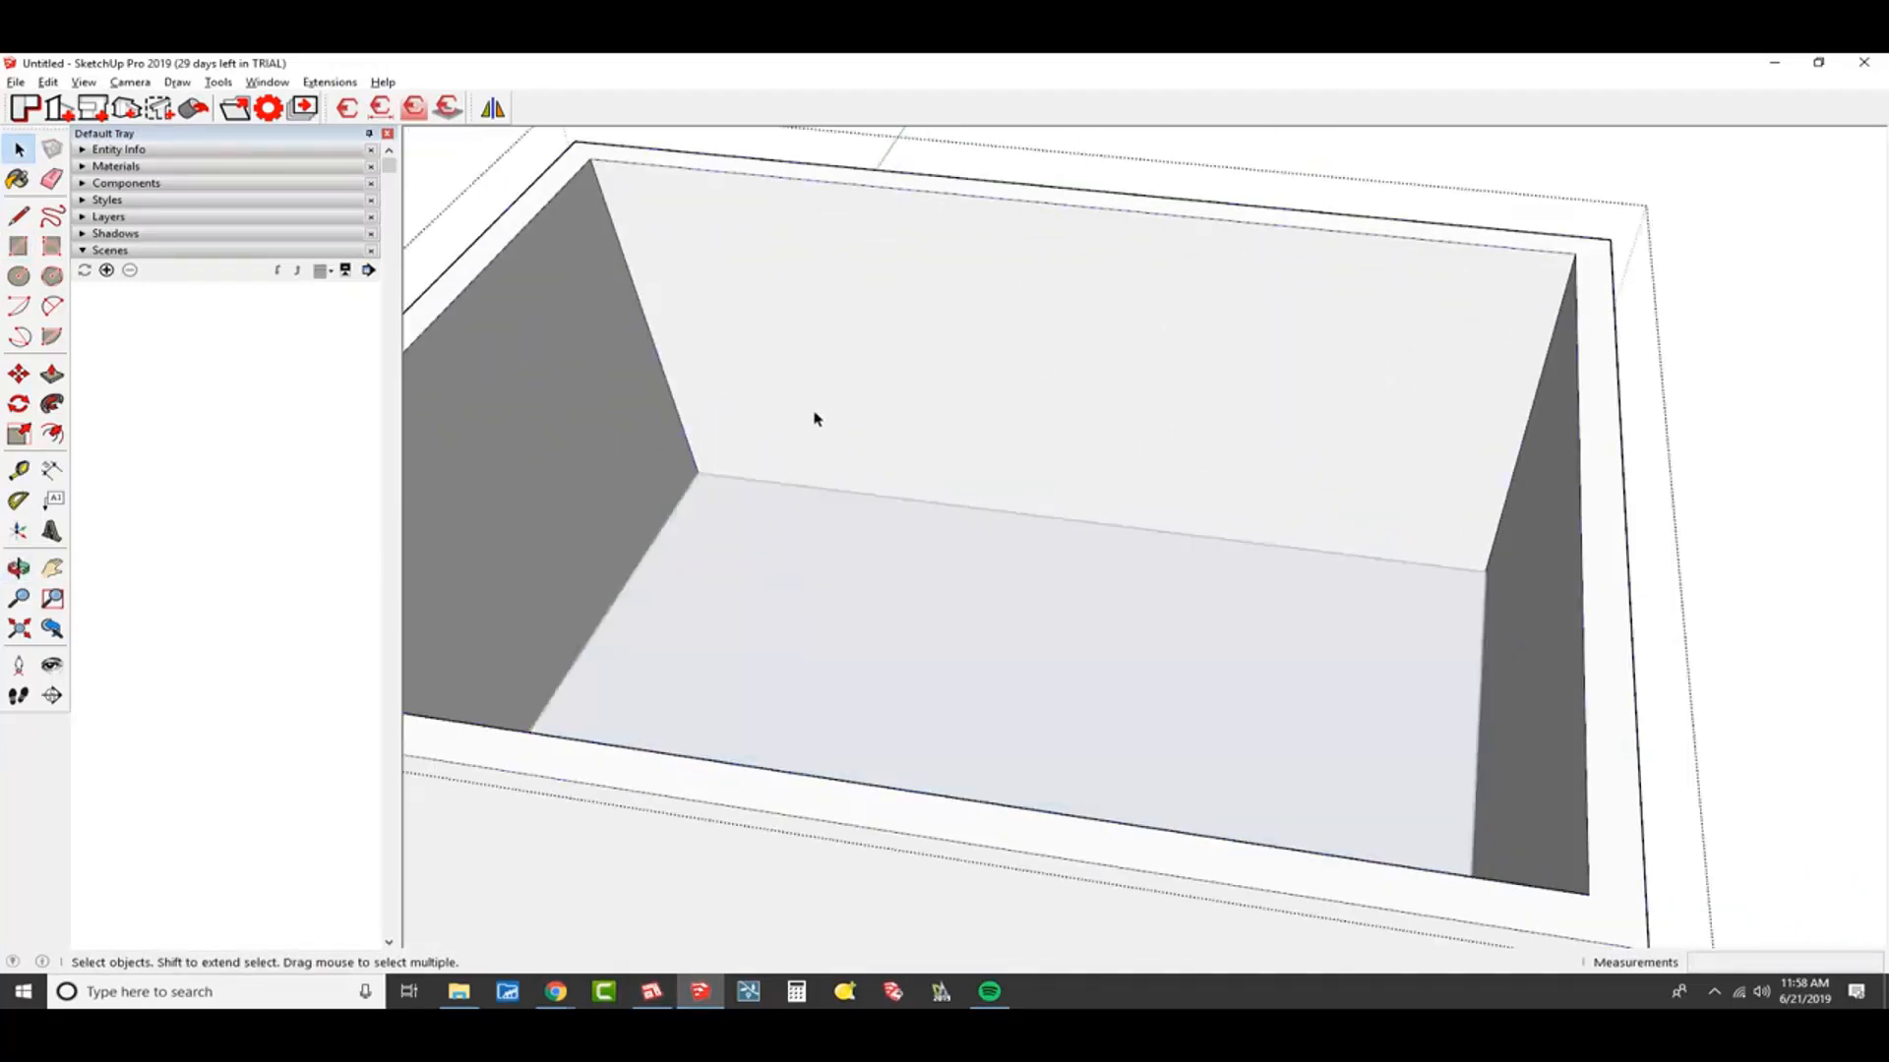
{"action": "key", "text": "t"}
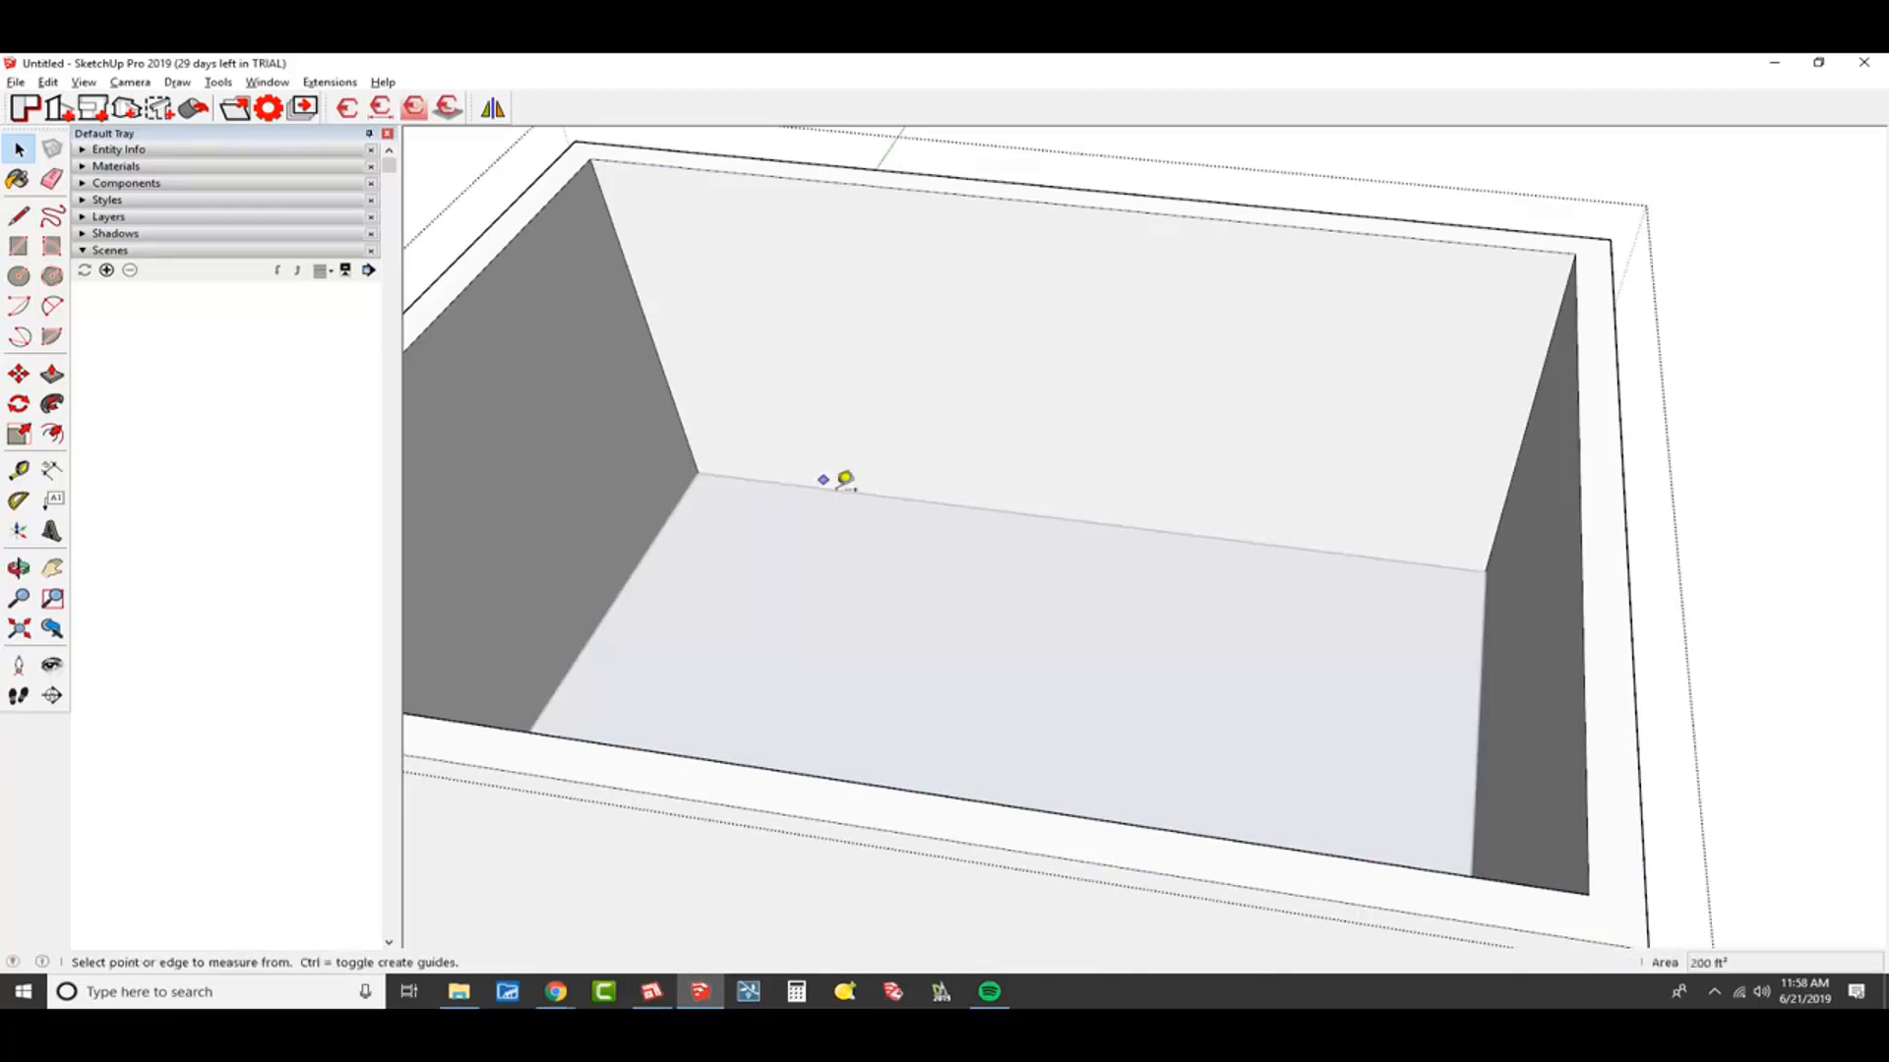
{"action": "left_click", "coordinate": [832, 488]}
{"action": "left_click", "coordinate": [814, 344]}
{"action": "type", "text": "7'"}
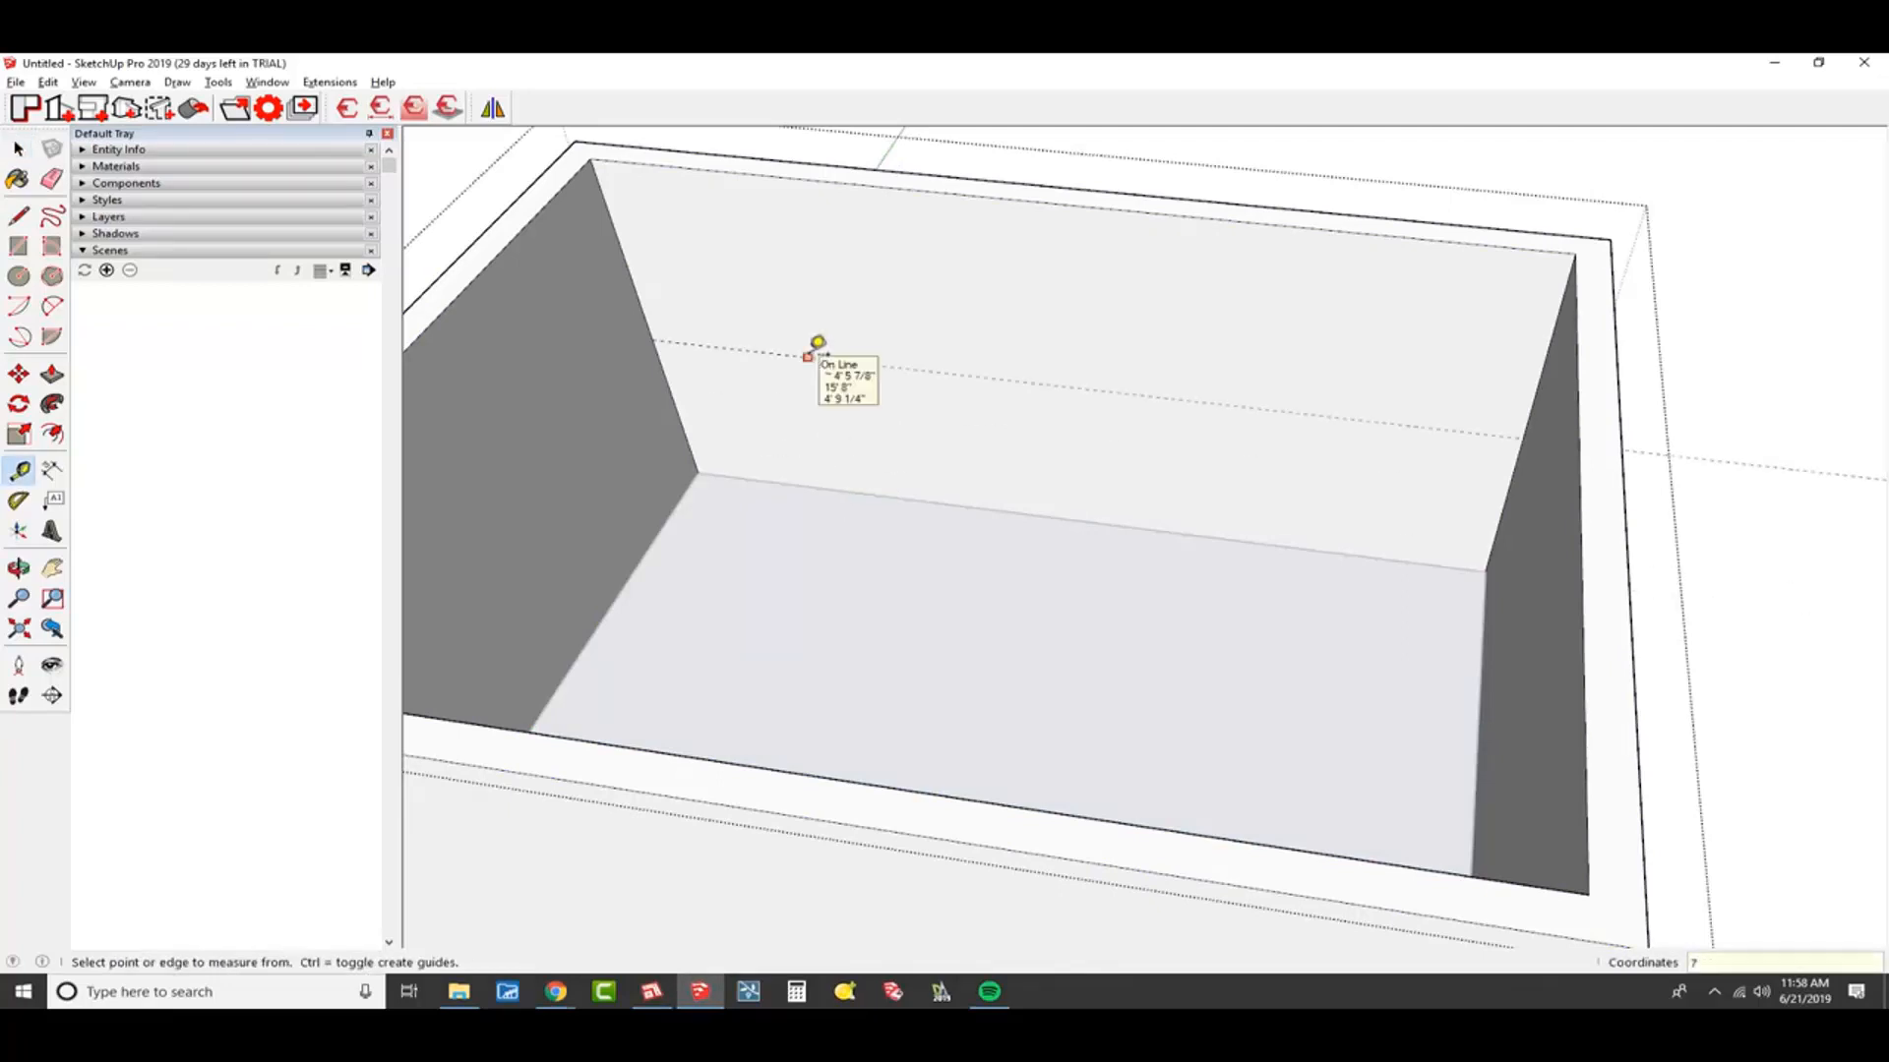
{"action": "key", "text": "Return"}
{"action": "type", "text": "8'"}
{"action": "key", "text": "Return"}
{"action": "left_click", "coordinate": [651, 317]}
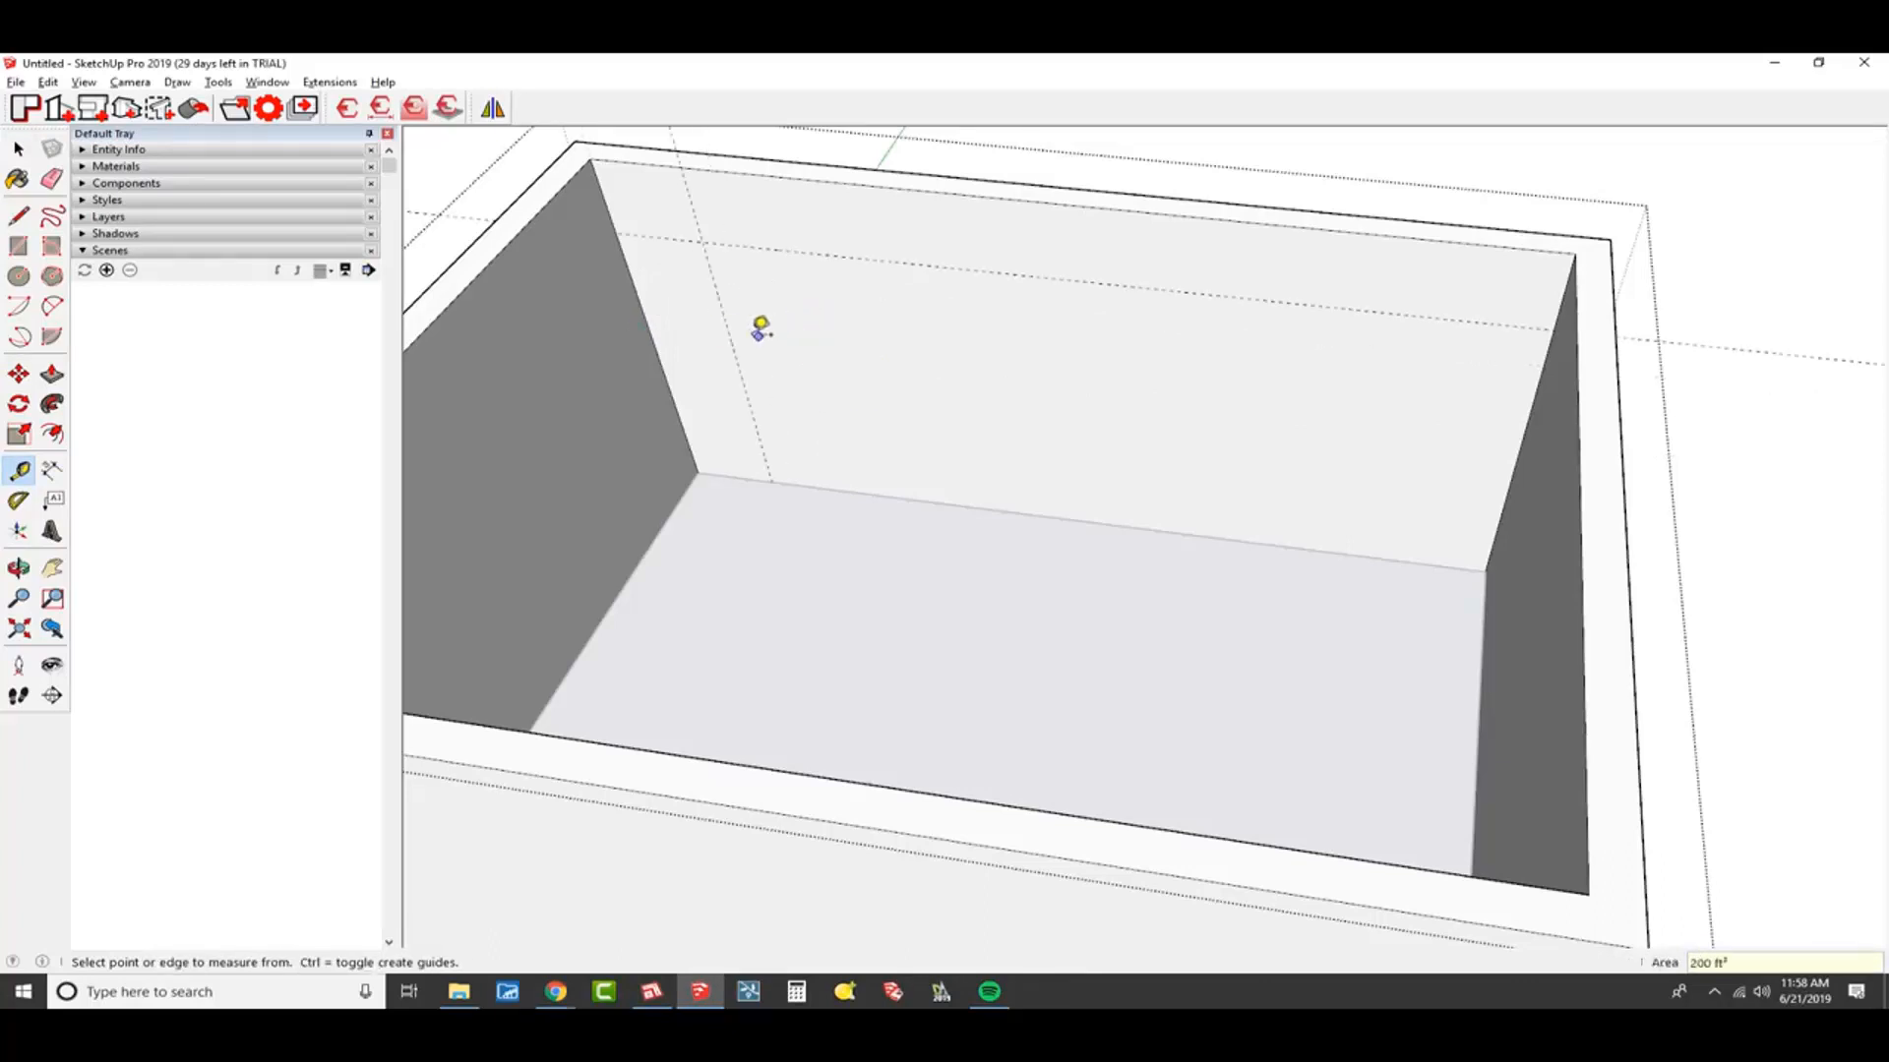
Place a second vertical guide 3' from the first and draw the door rectangle between them, from the floor to the 8' guide
{"action": "left_click", "coordinate": [736, 325]}
{"action": "left_click", "coordinate": [814, 346]}
{"action": "type", "text": "3"}
{"action": "key", "text": "Return"}
{"action": "key", "text": "r"}
{"action": "left_click", "coordinate": [771, 481]}
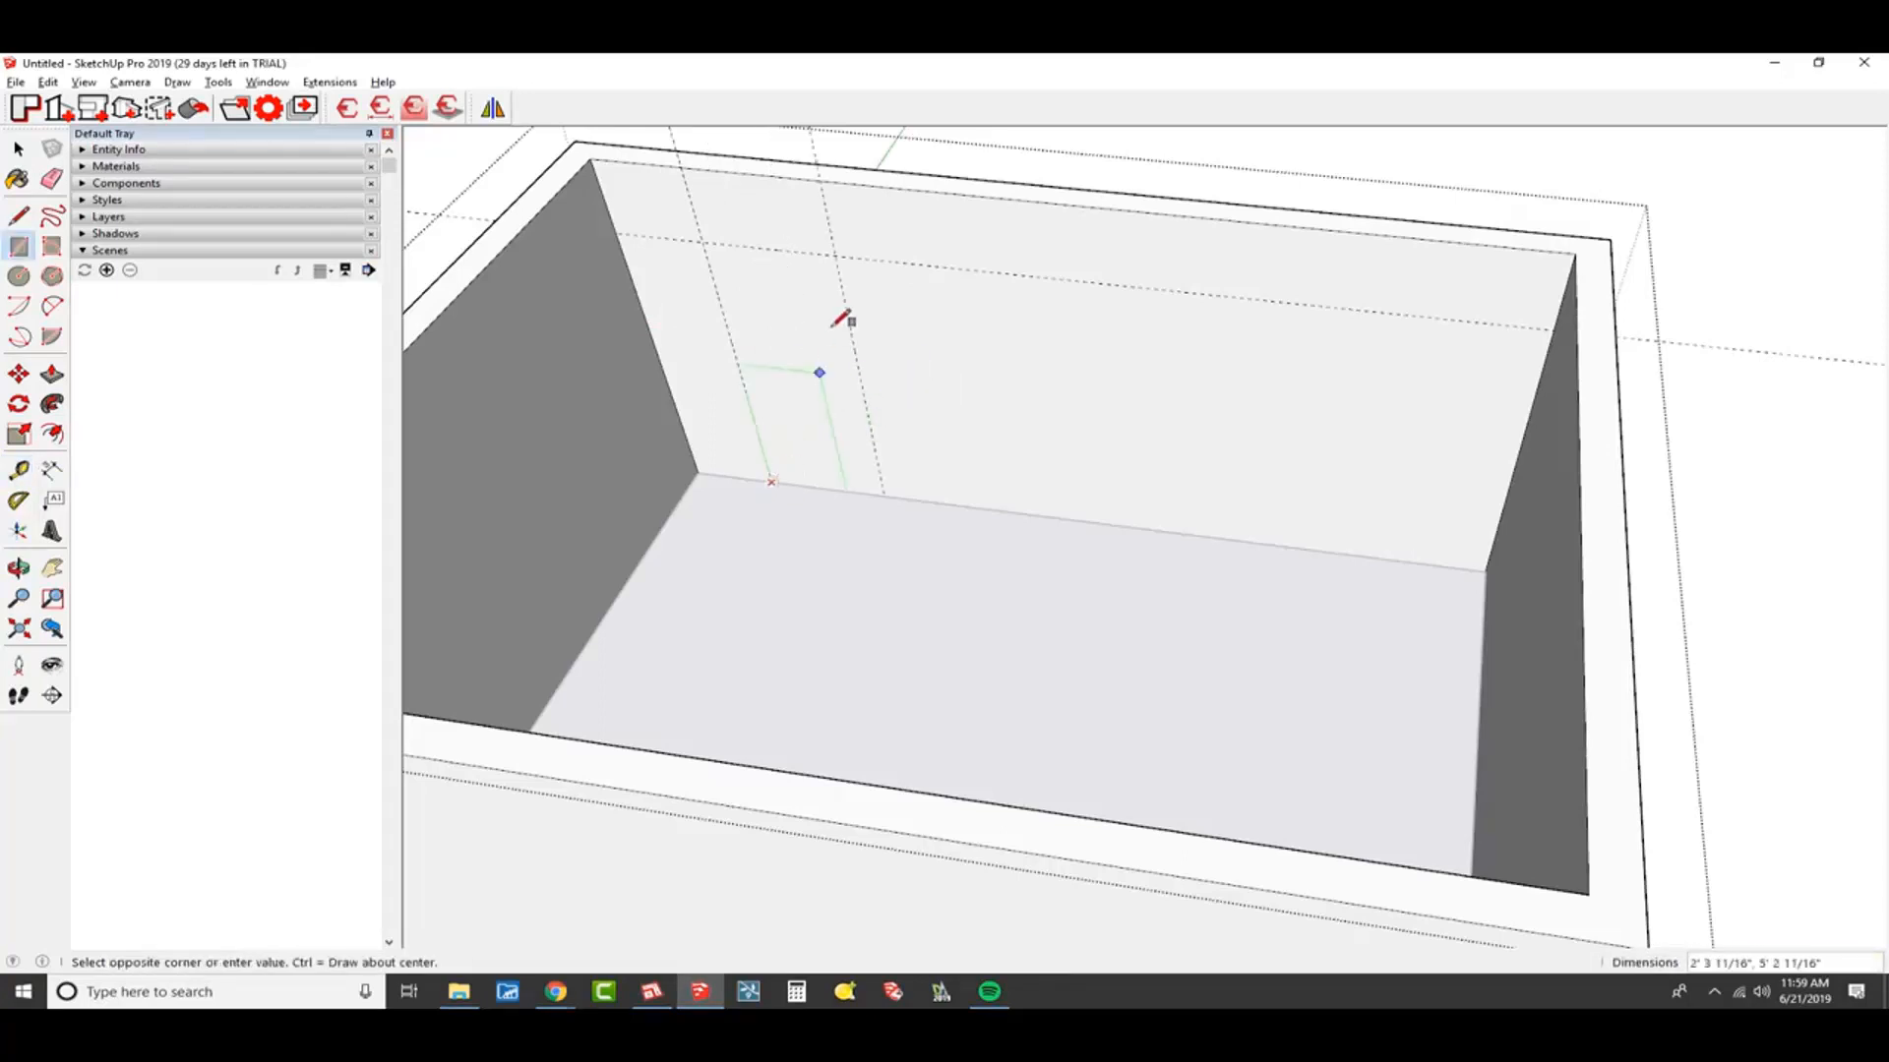
{"action": "left_click", "coordinate": [835, 257]}
Push/Pull the door rectangle 8" through the back wall to cut the door opening
{"action": "middle_click_drag", "start_coordinate": [839, 384], "coordinate": [848, 417], "text": "shift"}
{"action": "key", "text": "p"}
{"action": "left_click", "coordinate": [843, 460]}
{"action": "left_click", "coordinate": [851, 396]}
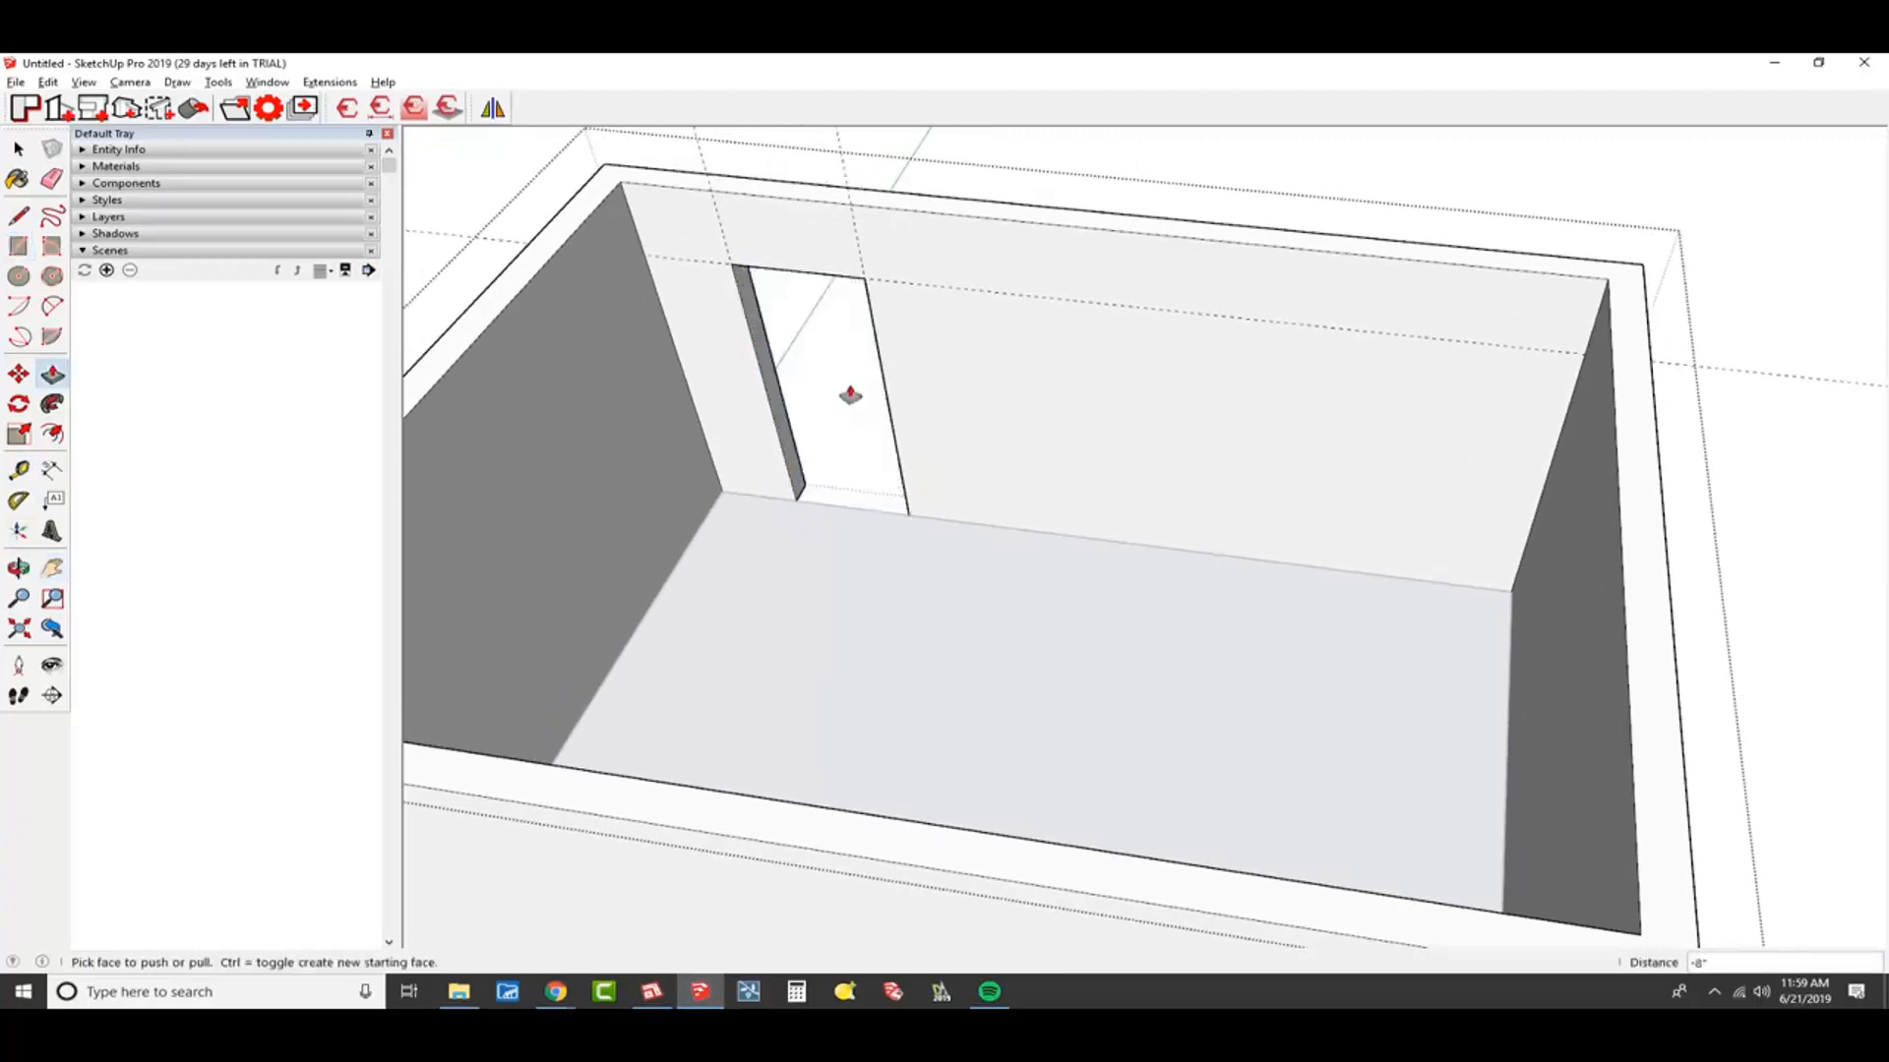
Draw a rectangle about 9'1" by 5'6" on the back wall beside the door opening, hanging from the 8' guide
{"action": "scroll", "coordinate": [959, 470], "scroll_direction": "up", "scroll_amount": 3}
{"action": "middle_click_drag", "start_coordinate": [959, 471], "coordinate": [1179, 472], "text": "shift"}
{"action": "scroll", "coordinate": [1025, 530], "scroll_direction": "down", "scroll_amount": 3}
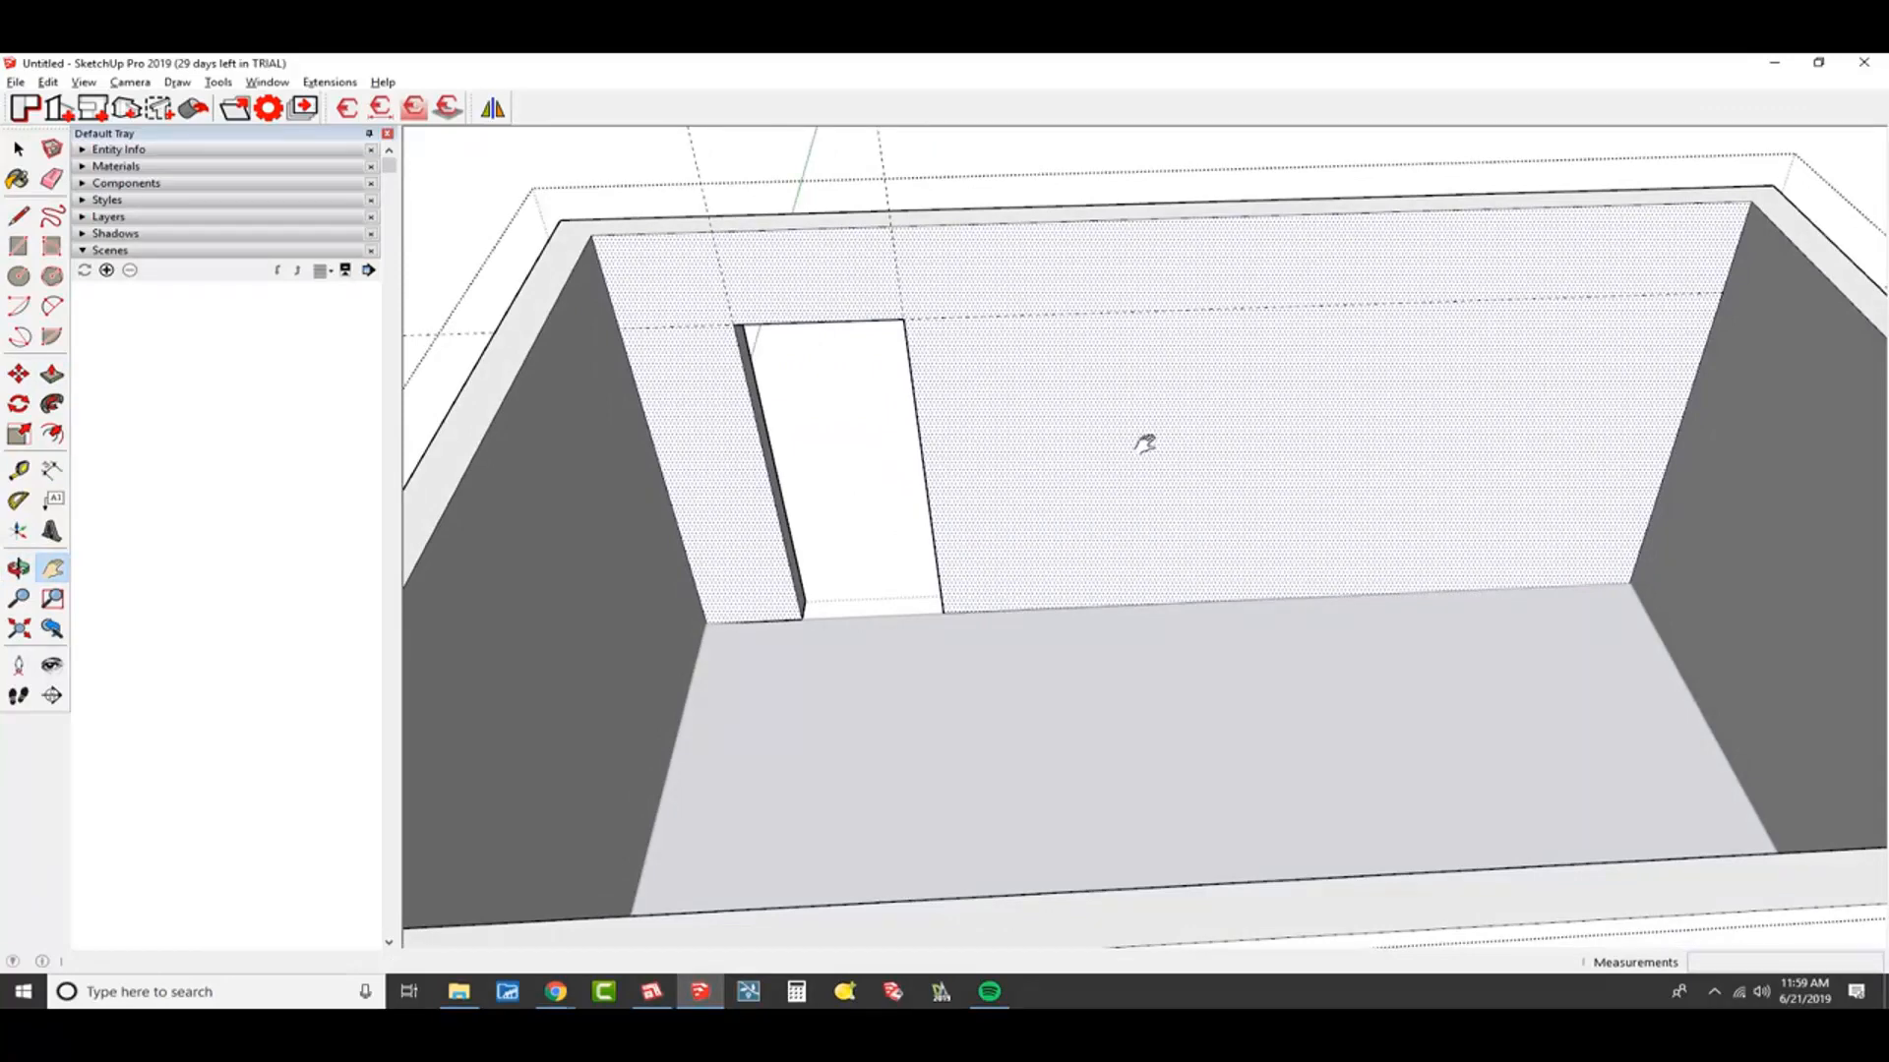
{"action": "key", "text": "r"}
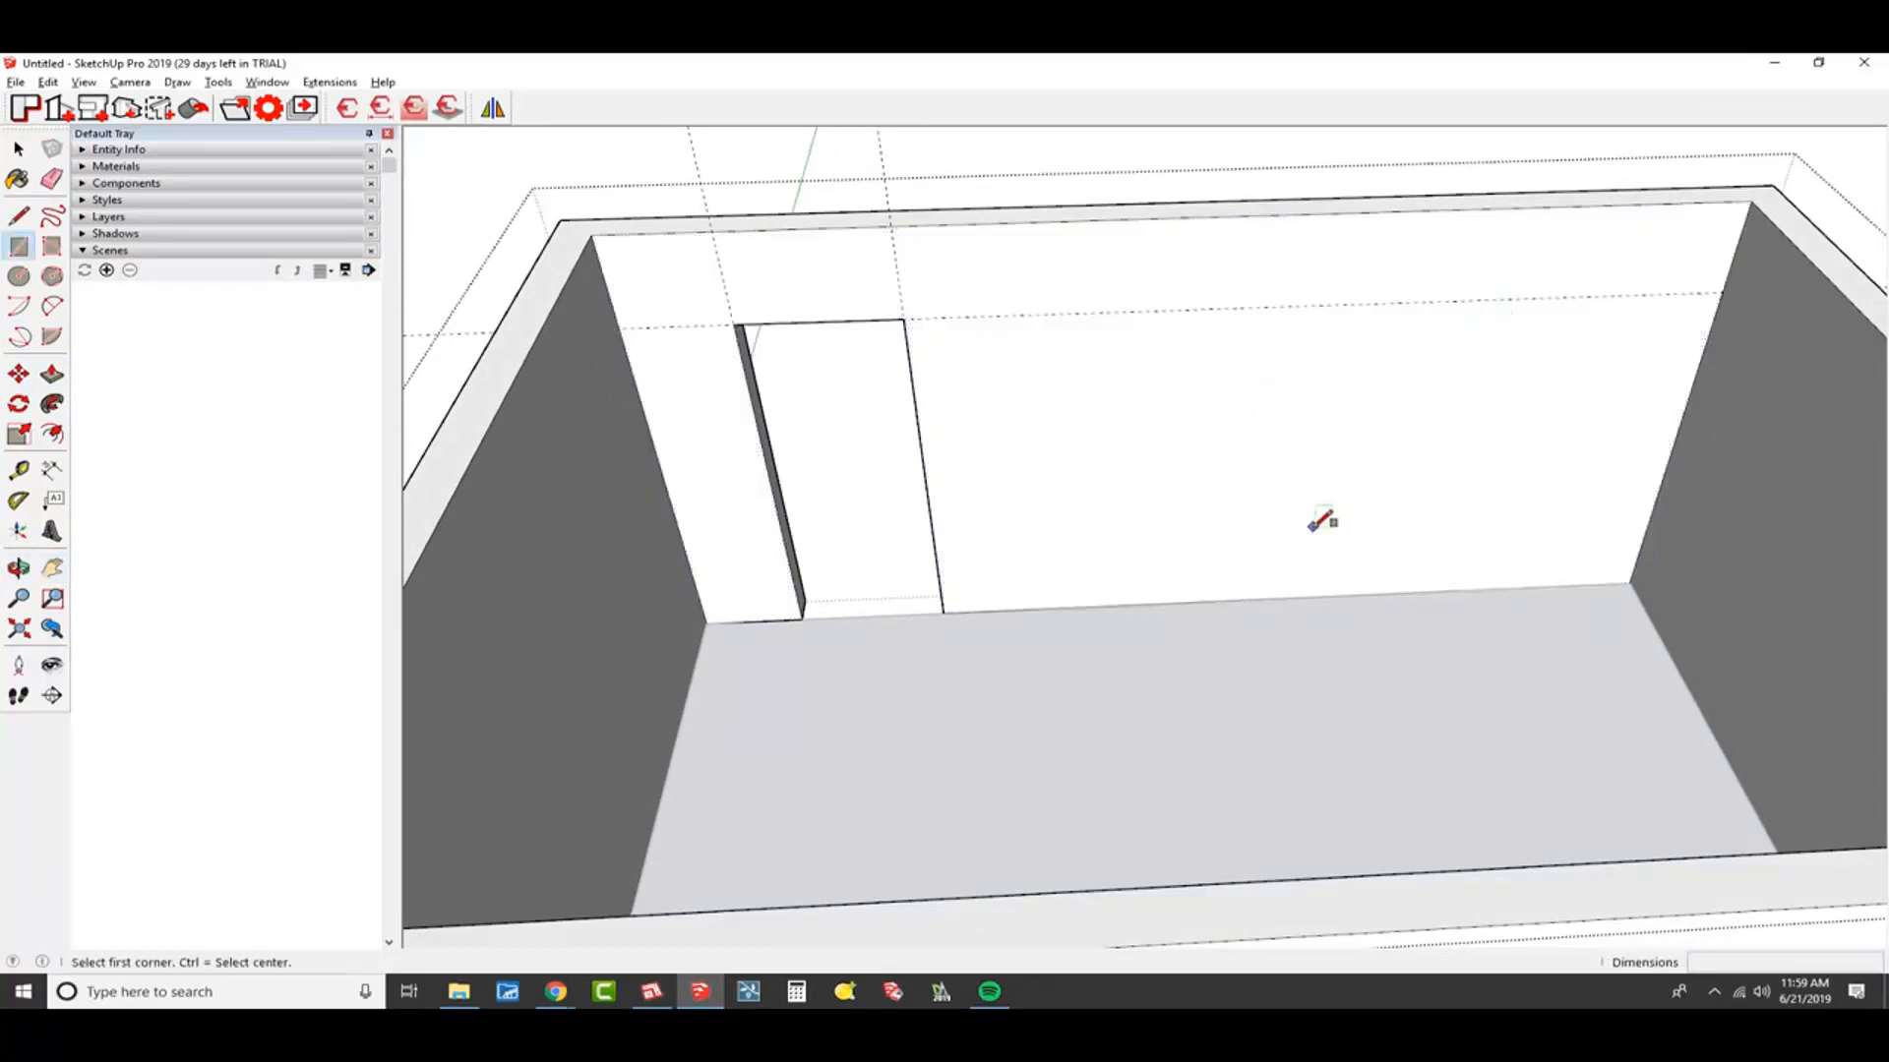
{"action": "left_click", "coordinate": [1050, 314]}
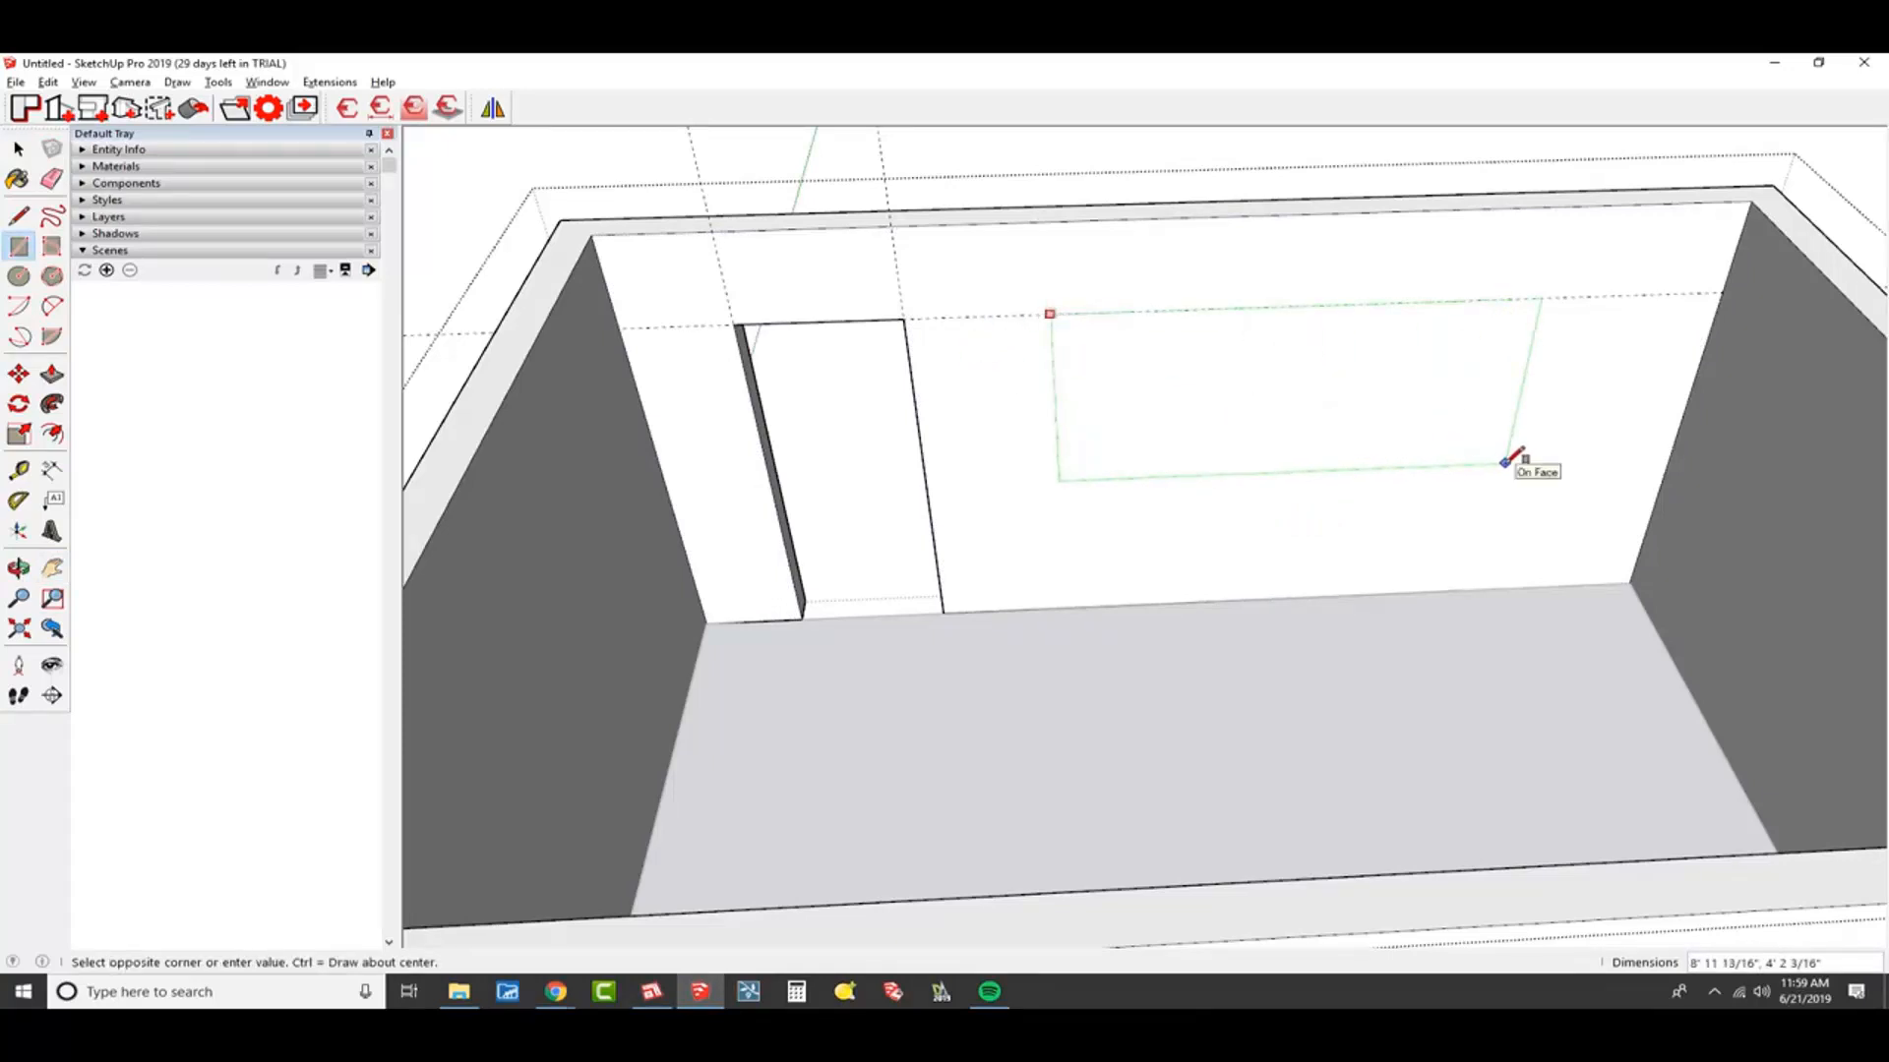
{"action": "left_click", "coordinate": [1502, 511]}
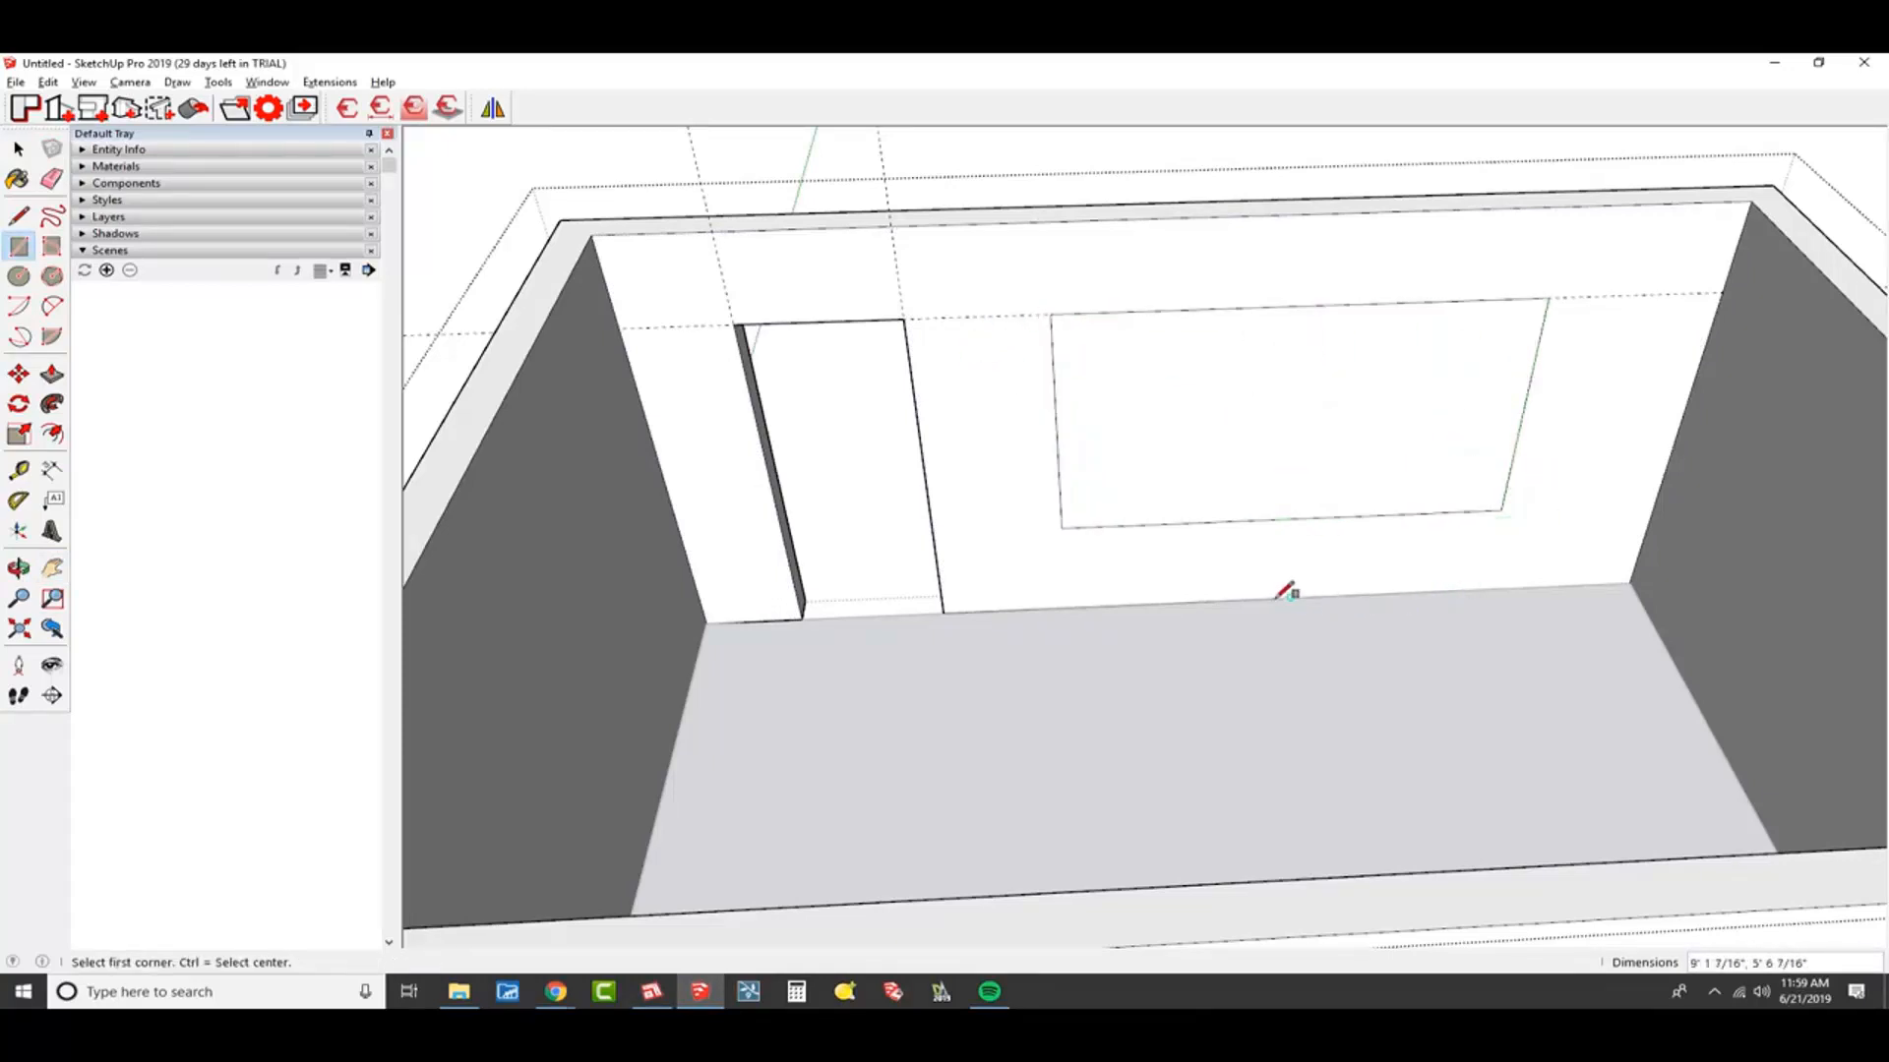
Select the rectangle's face, its side edge and the surrounding wall face in turn to examine how they divide the wall surface
{"action": "key", "text": "space"}
{"action": "left_click", "coordinate": [1251, 454]}
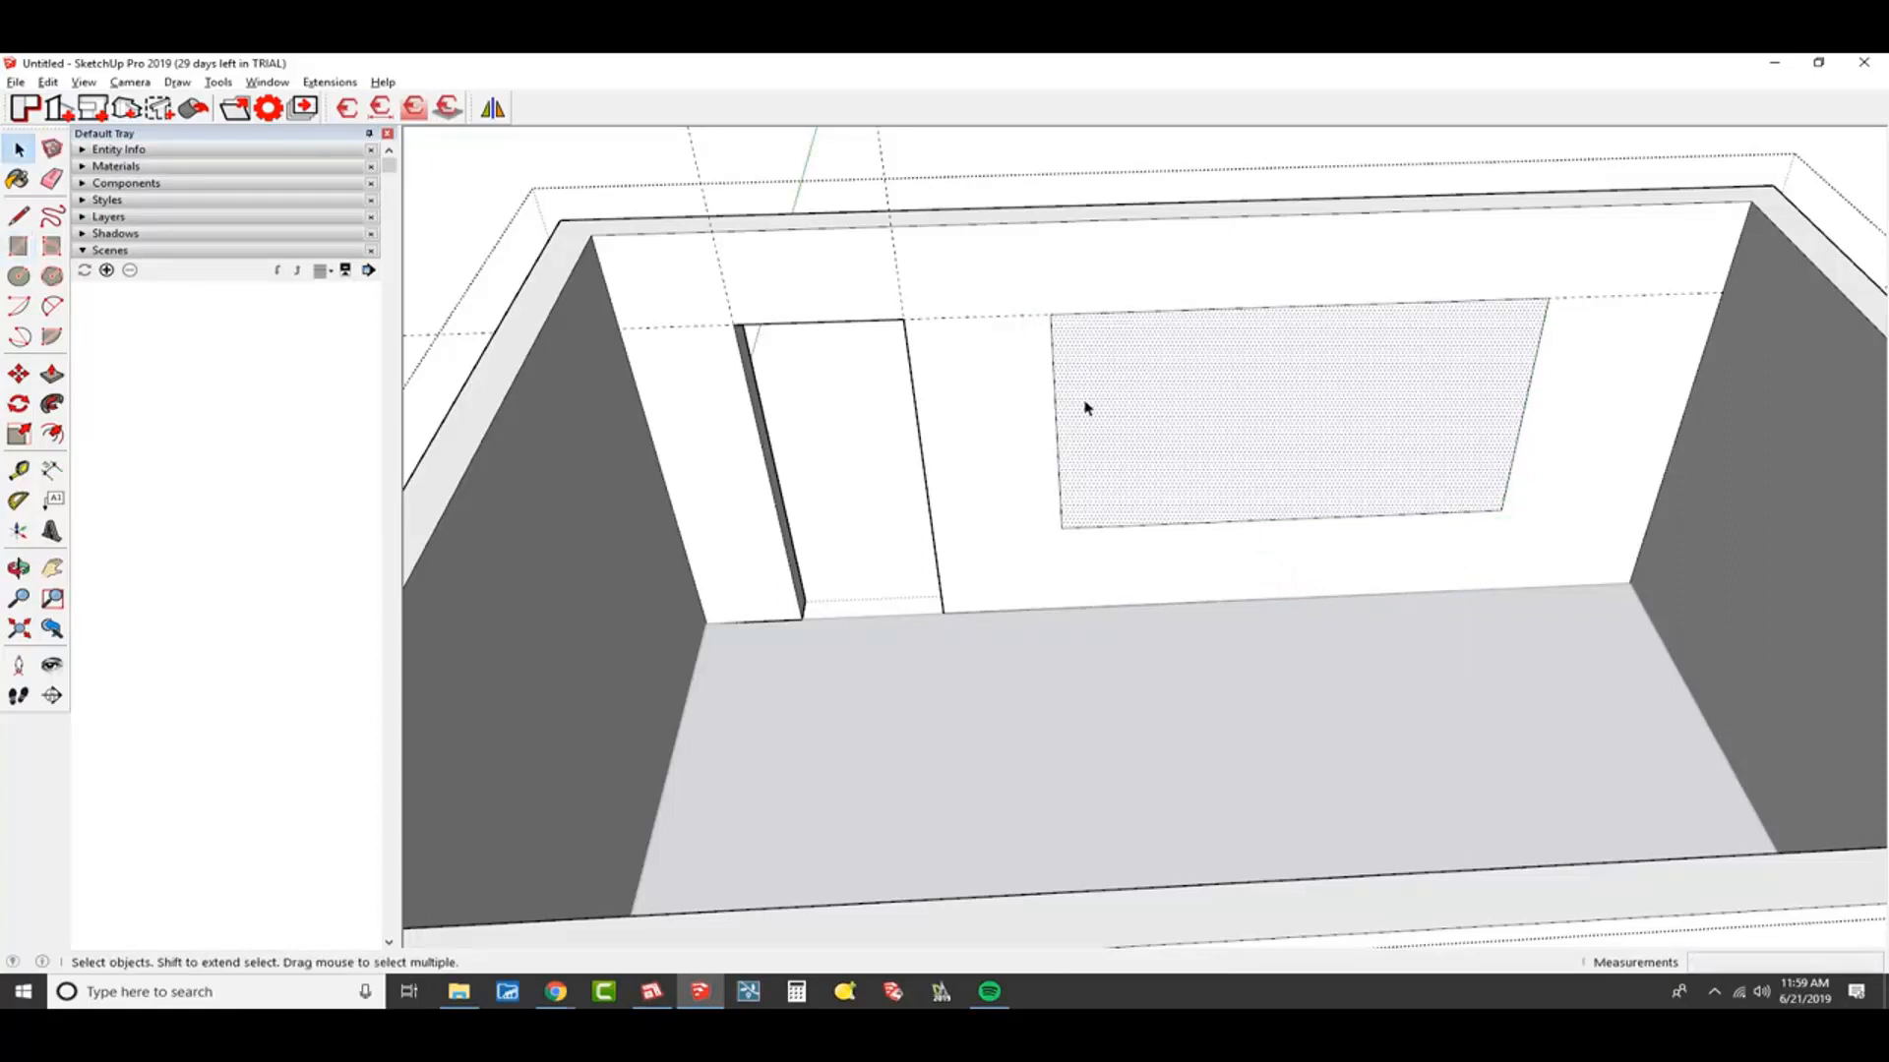
{"action": "left_click", "coordinate": [1054, 367]}
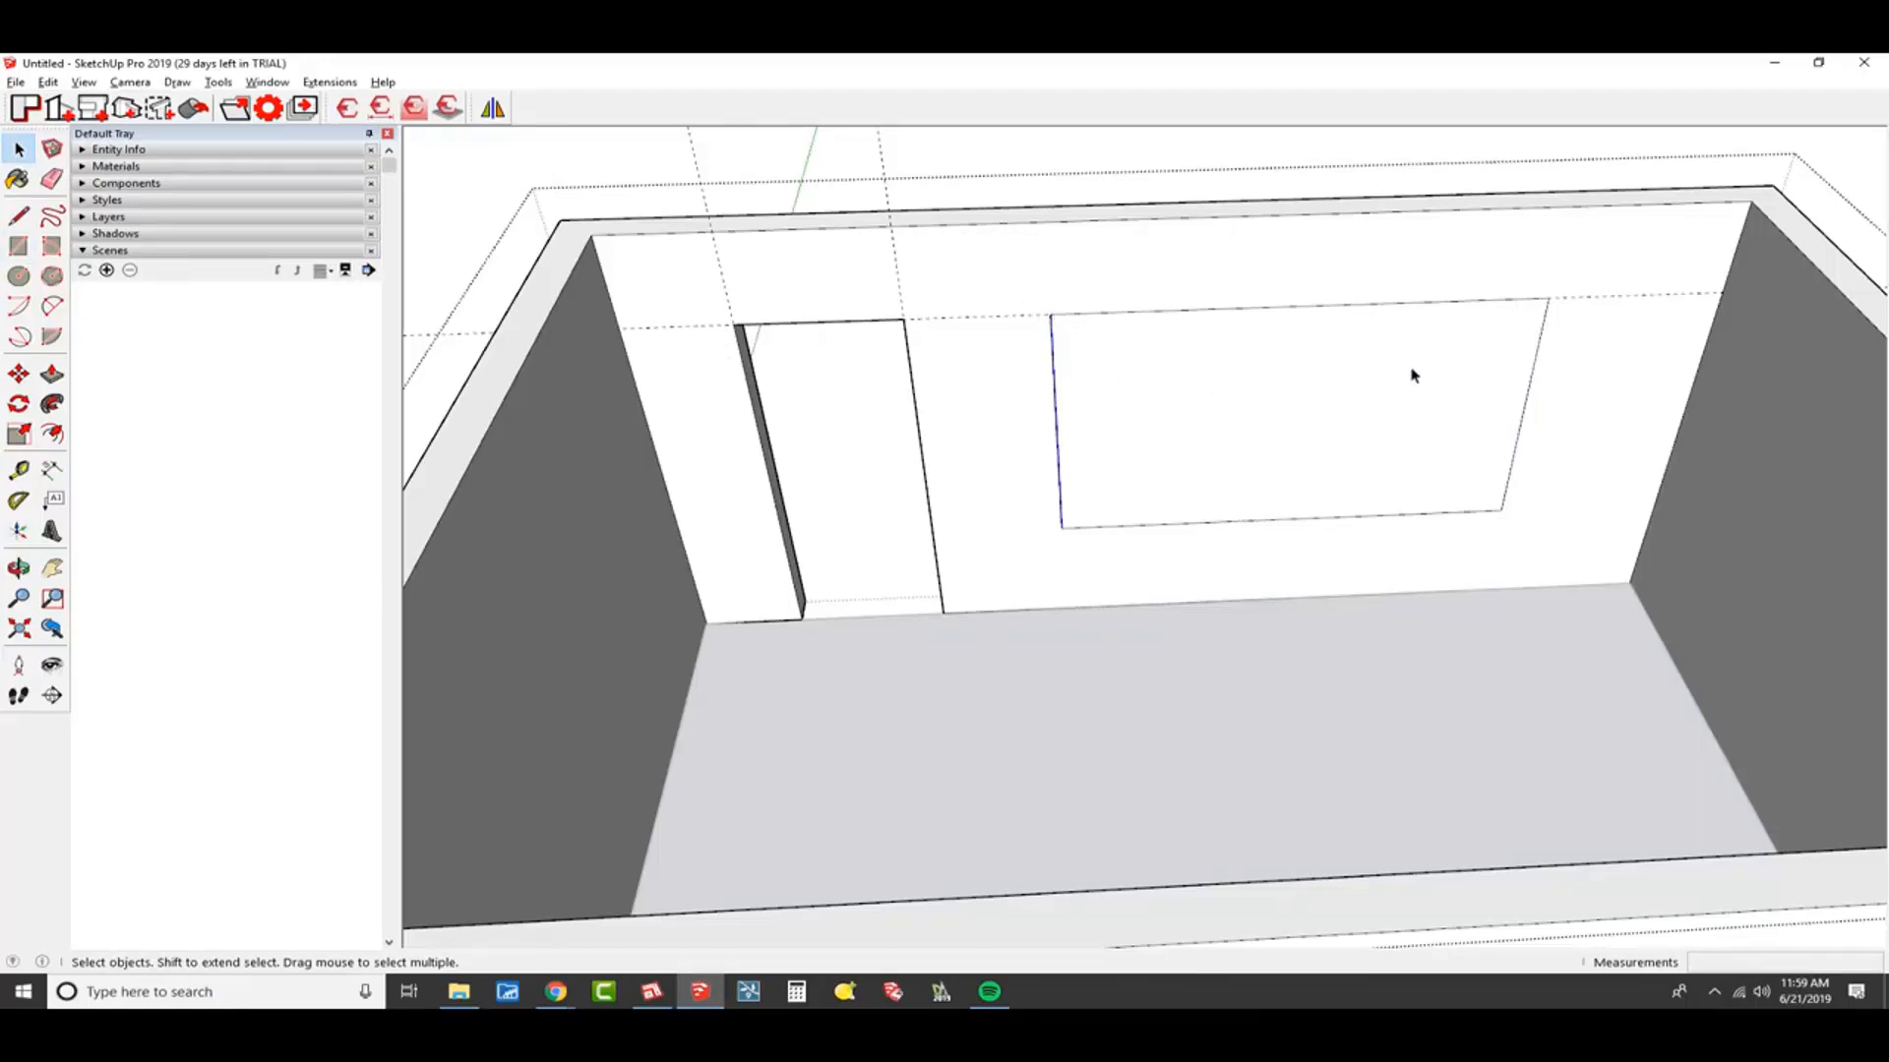
{"action": "left_click", "coordinate": [1531, 341]}
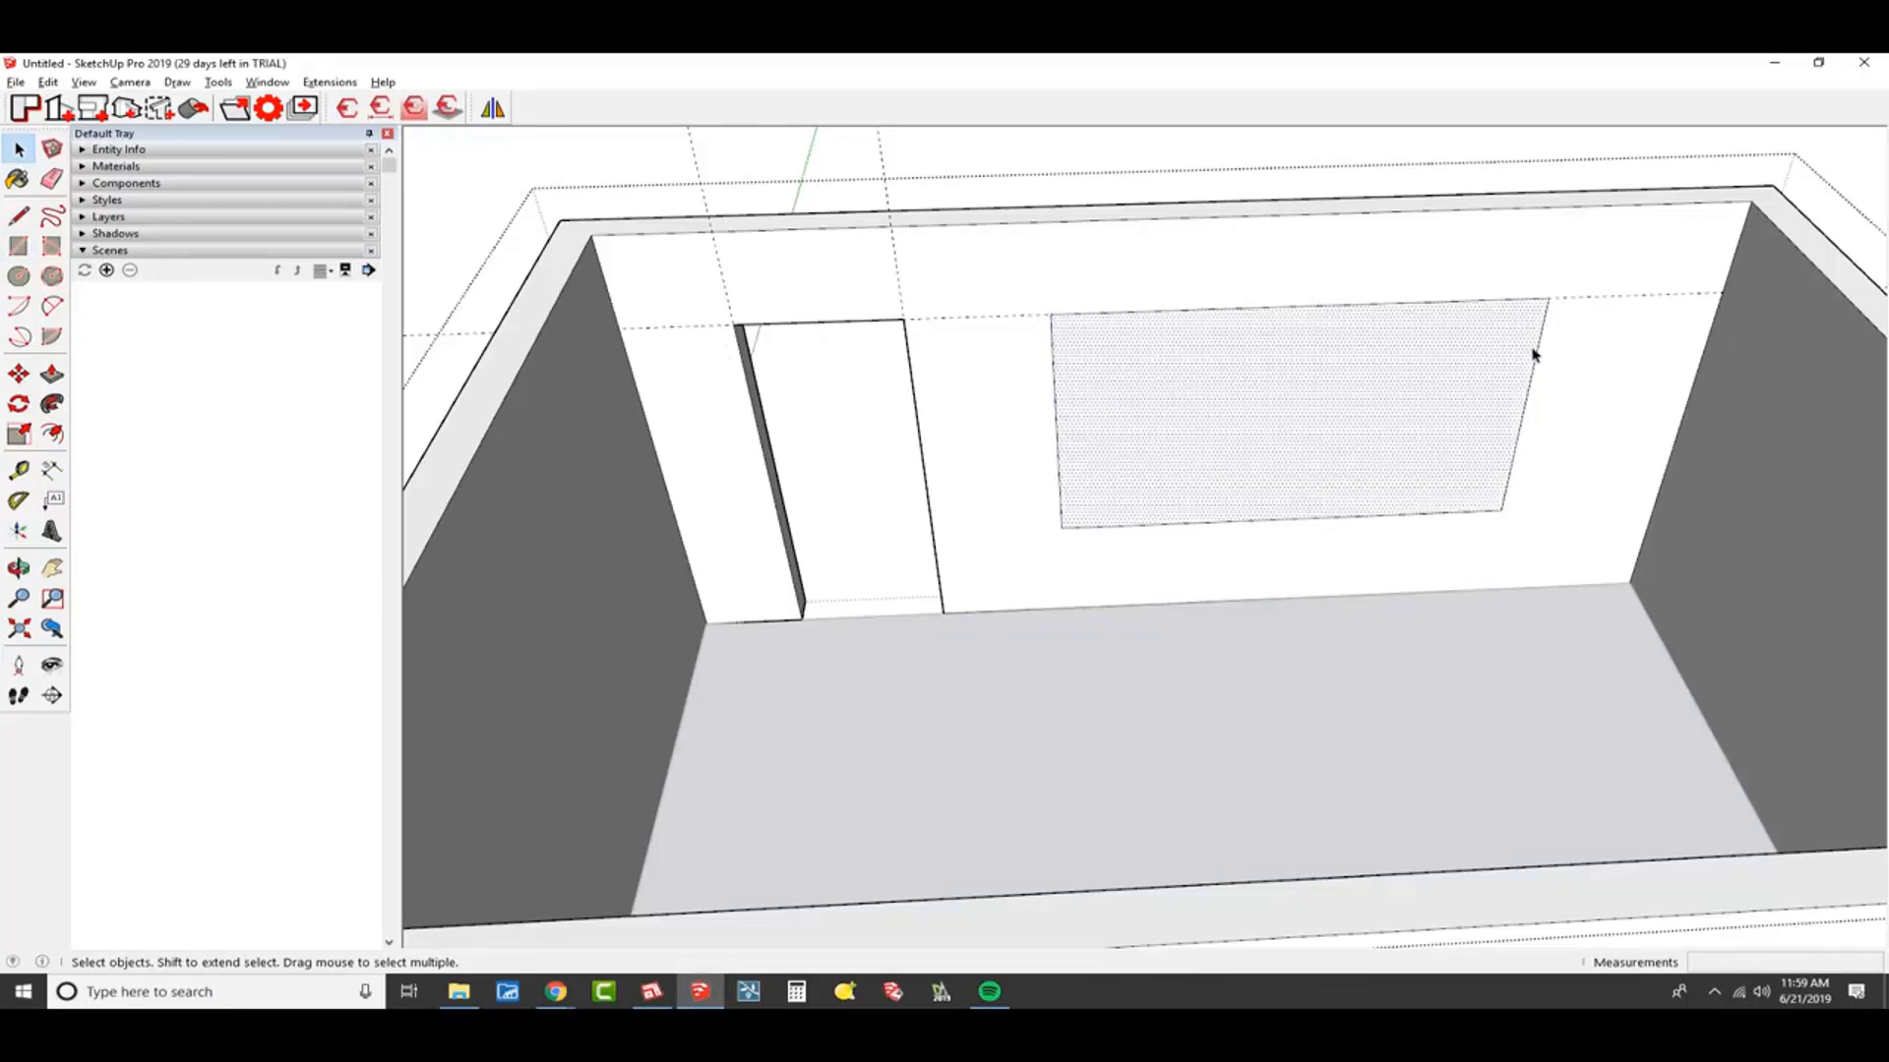
{"action": "left_click", "coordinate": [1596, 356]}
{"action": "left_click", "coordinate": [1488, 370]}
{"action": "left_click", "coordinate": [1597, 369]}
{"action": "left_click", "coordinate": [1361, 426]}
{"action": "left_click", "coordinate": [1606, 385]}
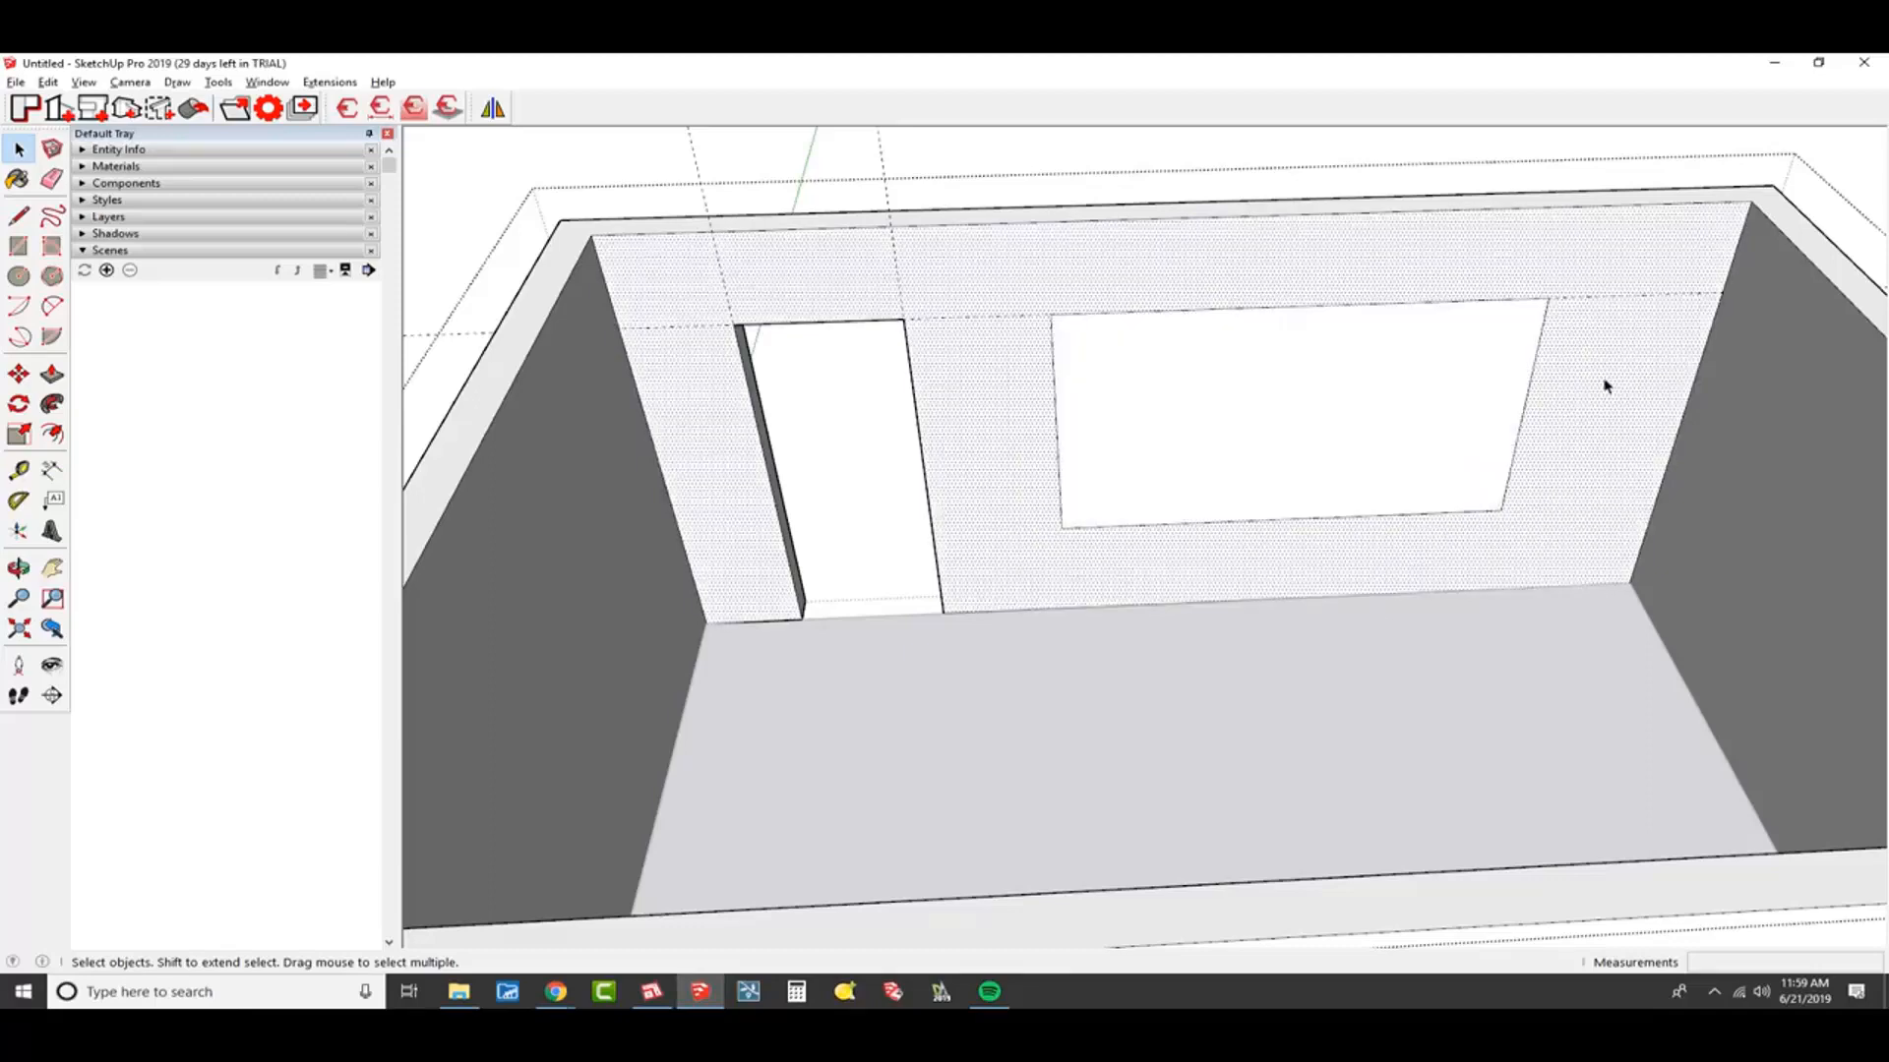
{"action": "left_click", "coordinate": [1057, 413]}
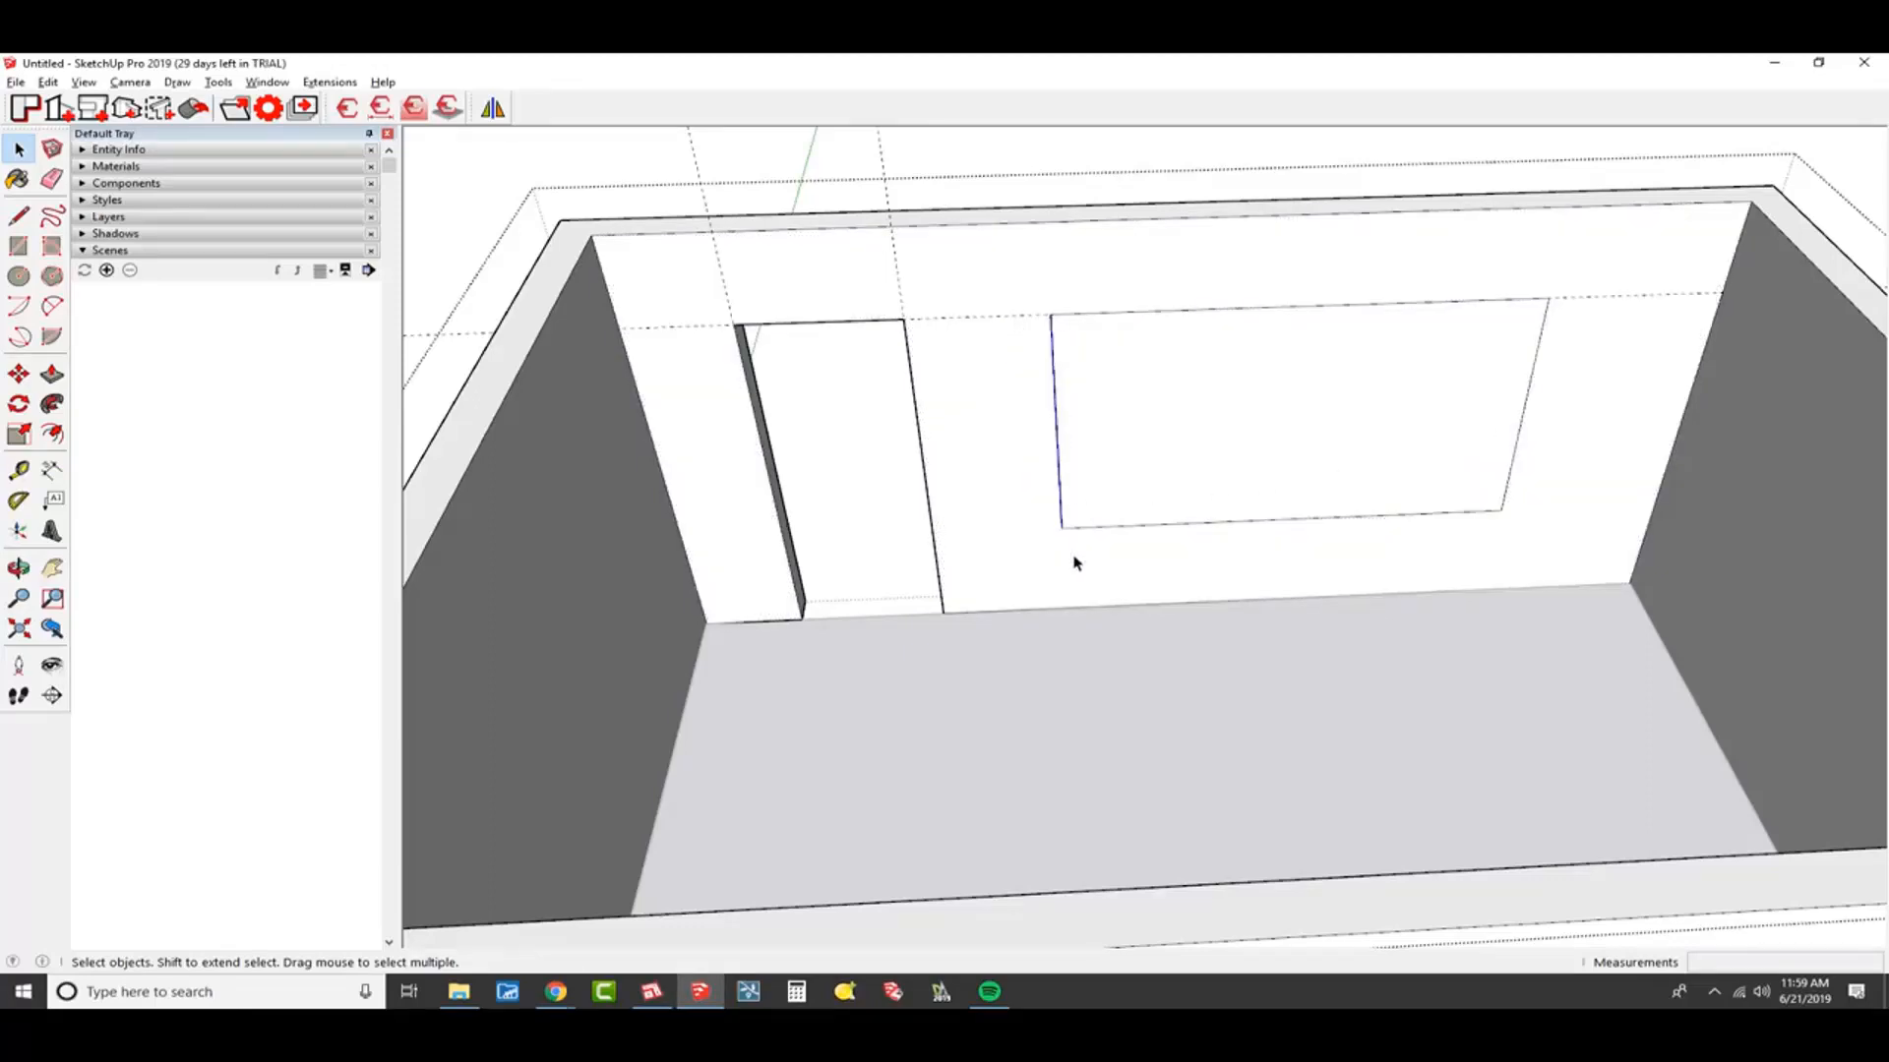
Leave the wall group and load the ConDoc 4_INTERIORS - SU2019.condoc drawing set
{"action": "middle_click_drag", "start_coordinate": [1075, 540], "coordinate": [1024, 127]}
{"action": "scroll", "coordinate": [1020, 387], "scroll_direction": "up", "scroll_amount": 5}
{"action": "middle_click_drag", "start_coordinate": [1024, 128], "coordinate": [1374, 468], "text": "shift"}
{"action": "scroll", "coordinate": [1031, 640], "scroll_direction": "down", "scroll_amount": 5}
{"action": "scroll", "coordinate": [1396, 433], "scroll_direction": "up", "scroll_amount": 2}
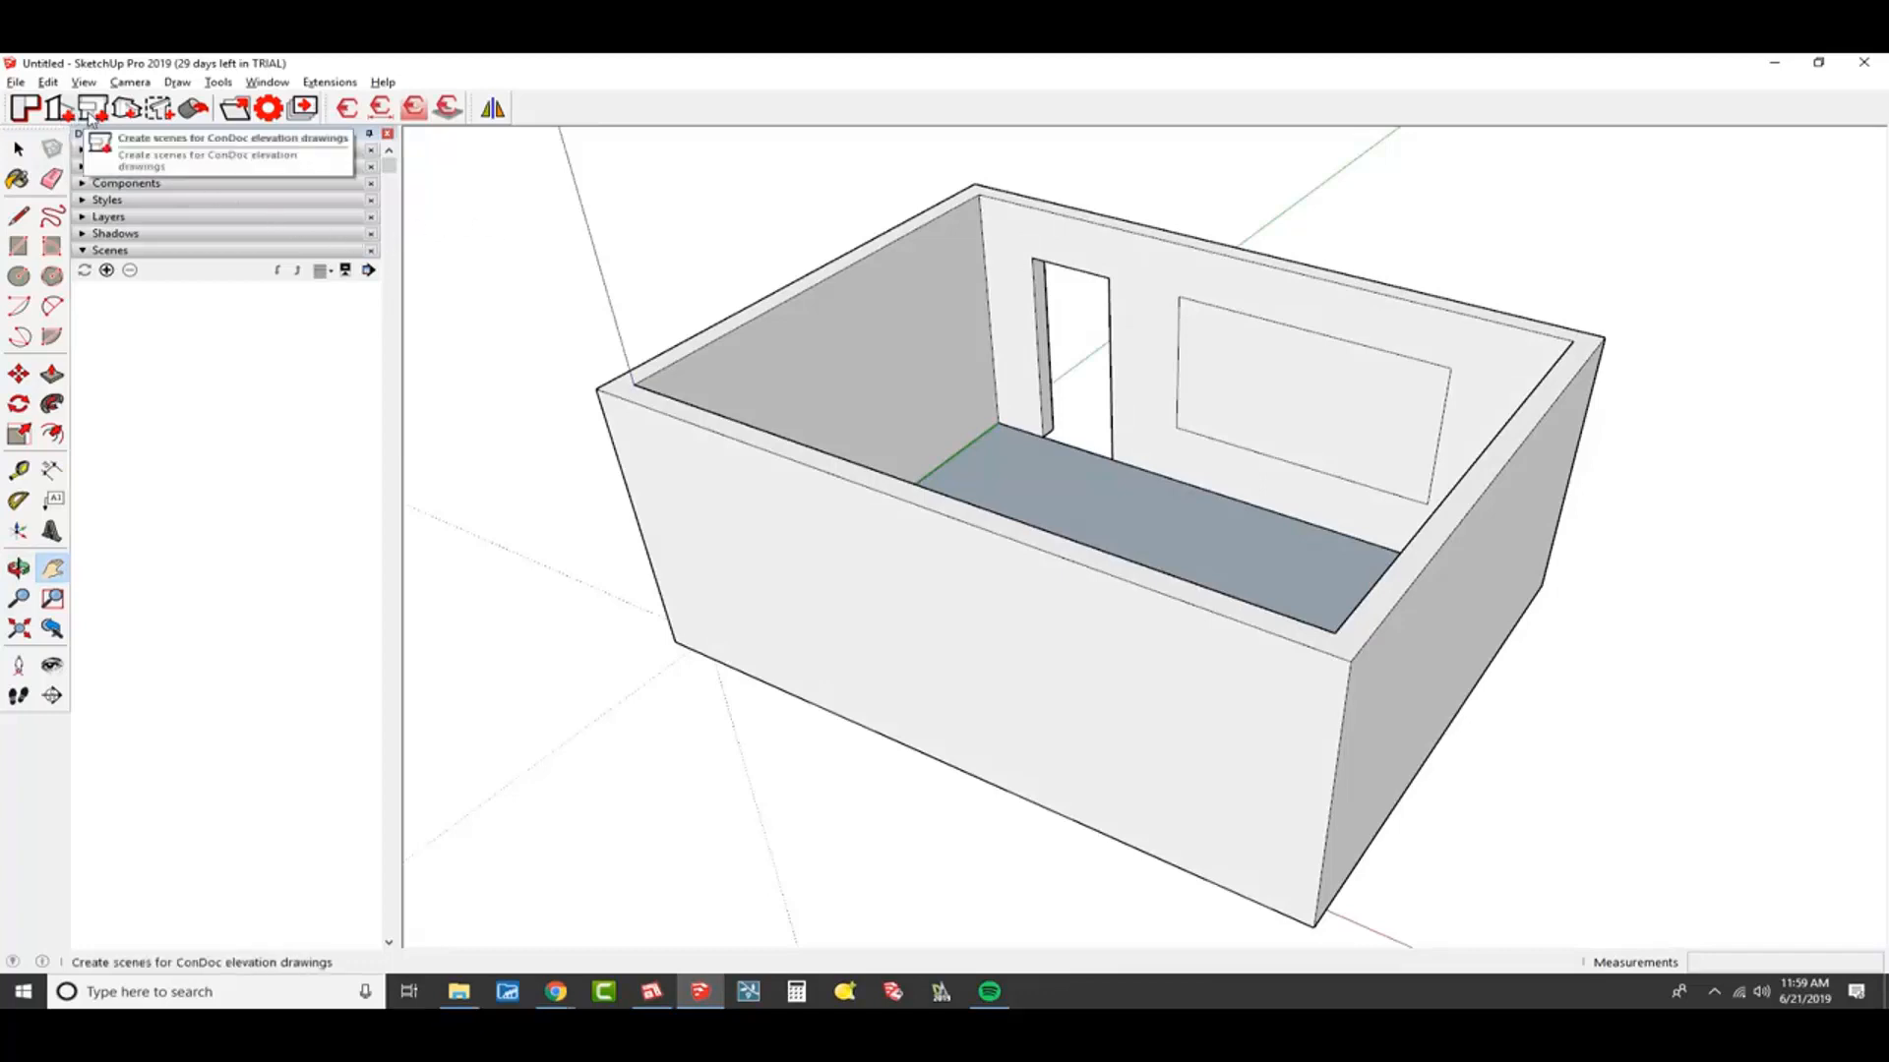
{"action": "left_click", "coordinate": [234, 107]}
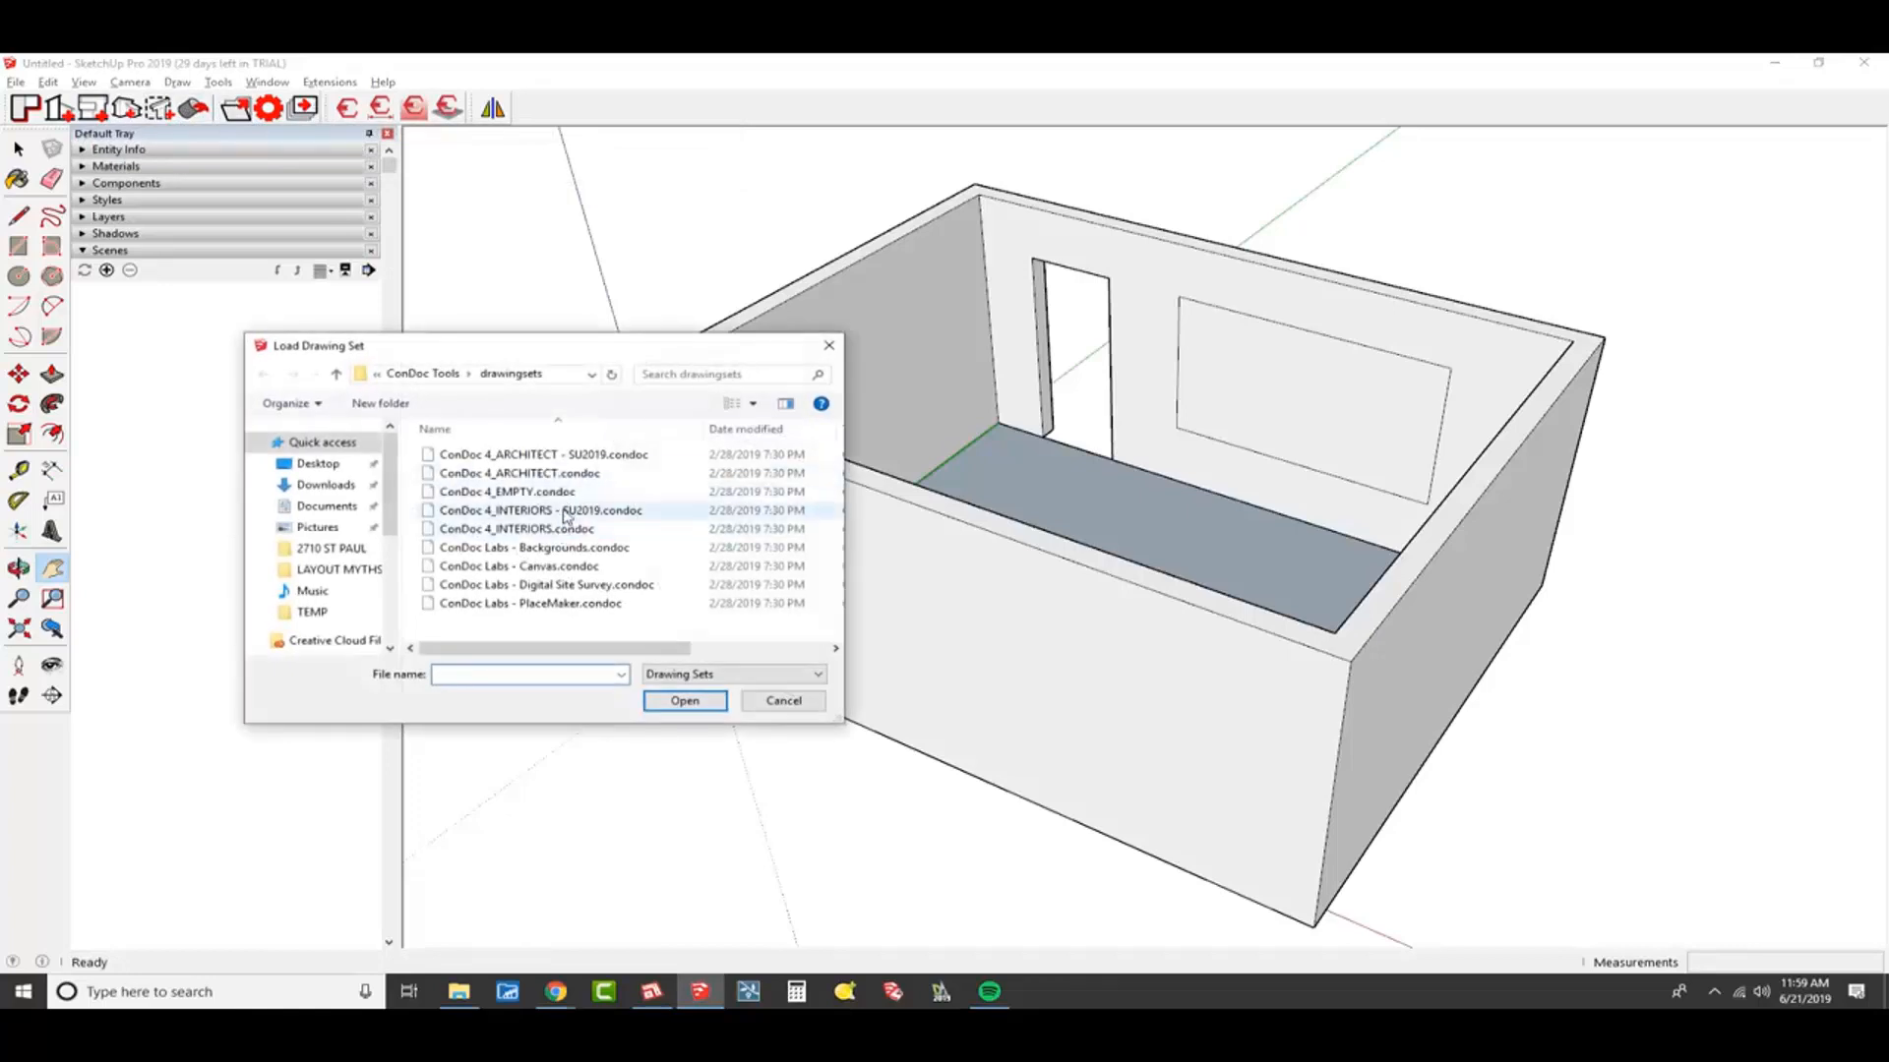
{"action": "double_click", "coordinate": [558, 510]}
Create an Interior Elevation (CD) scene with a section plane facing the back wall
{"action": "left_click", "coordinate": [96, 109]}
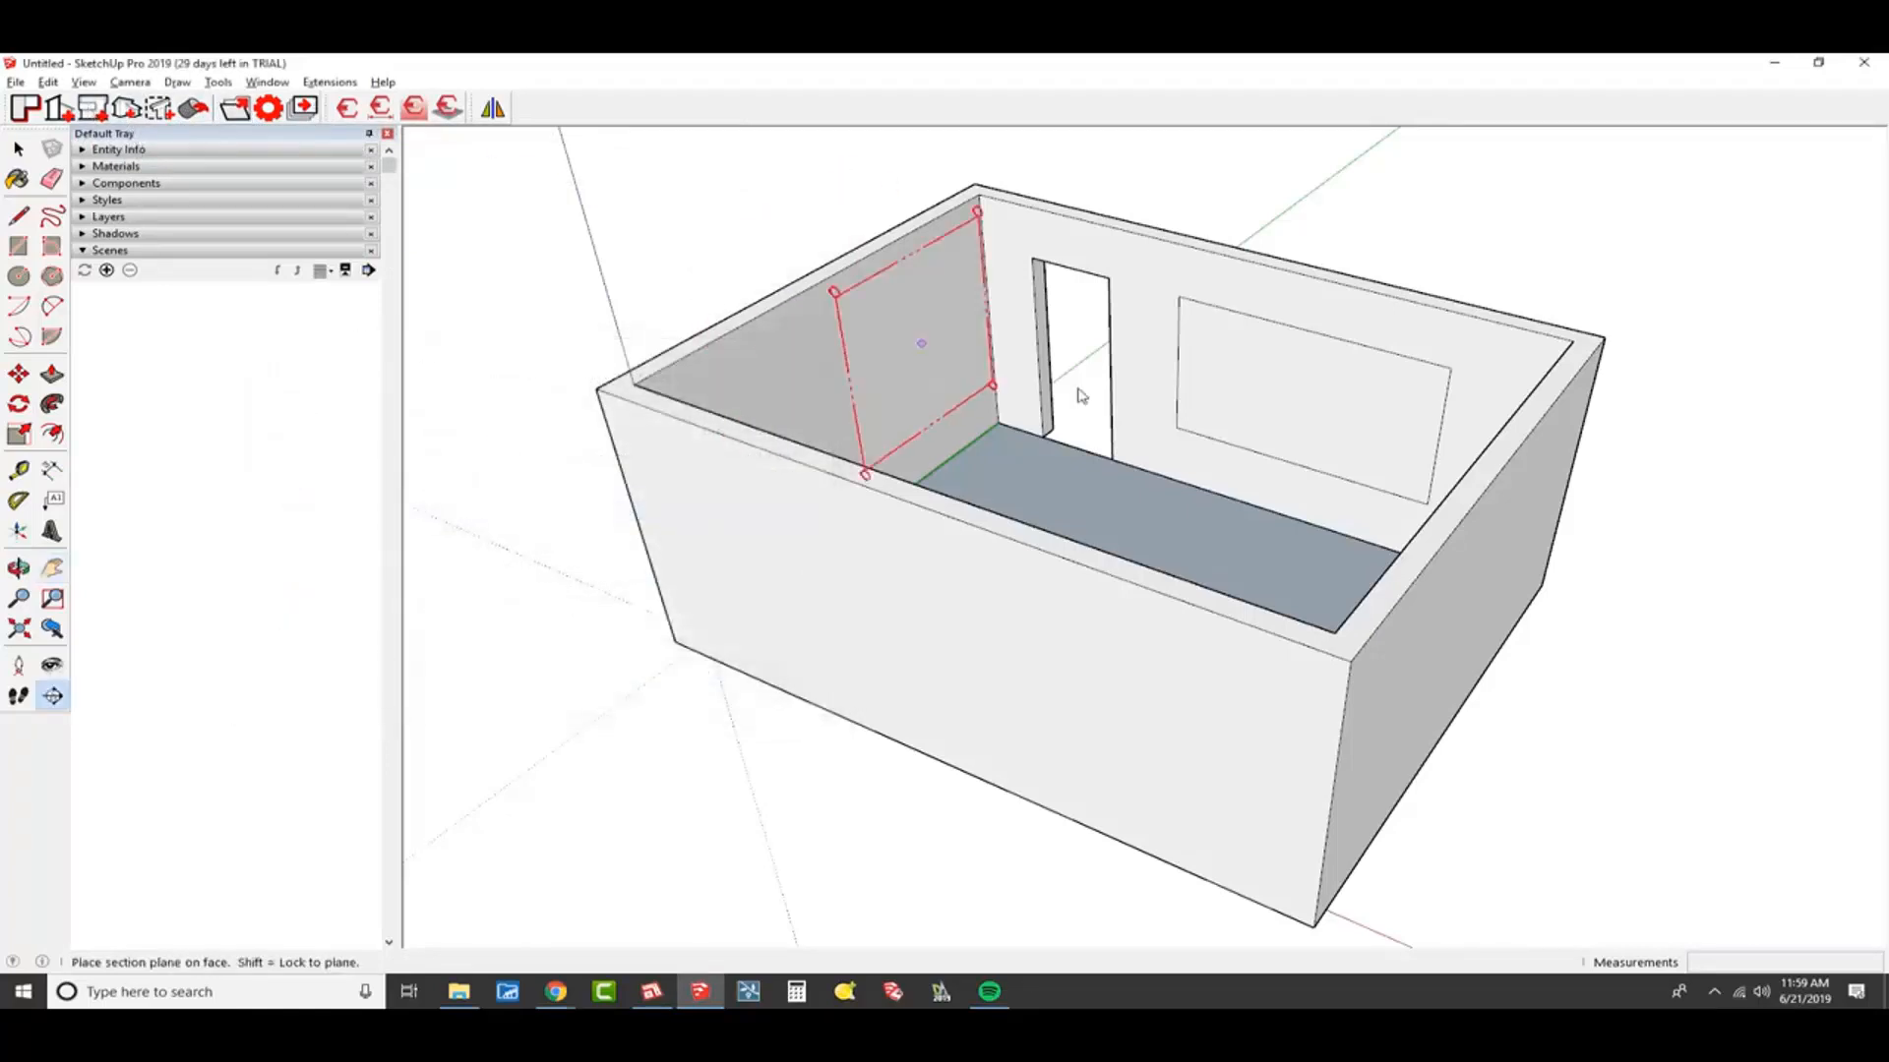
{"action": "left_click", "coordinate": [1256, 430]}
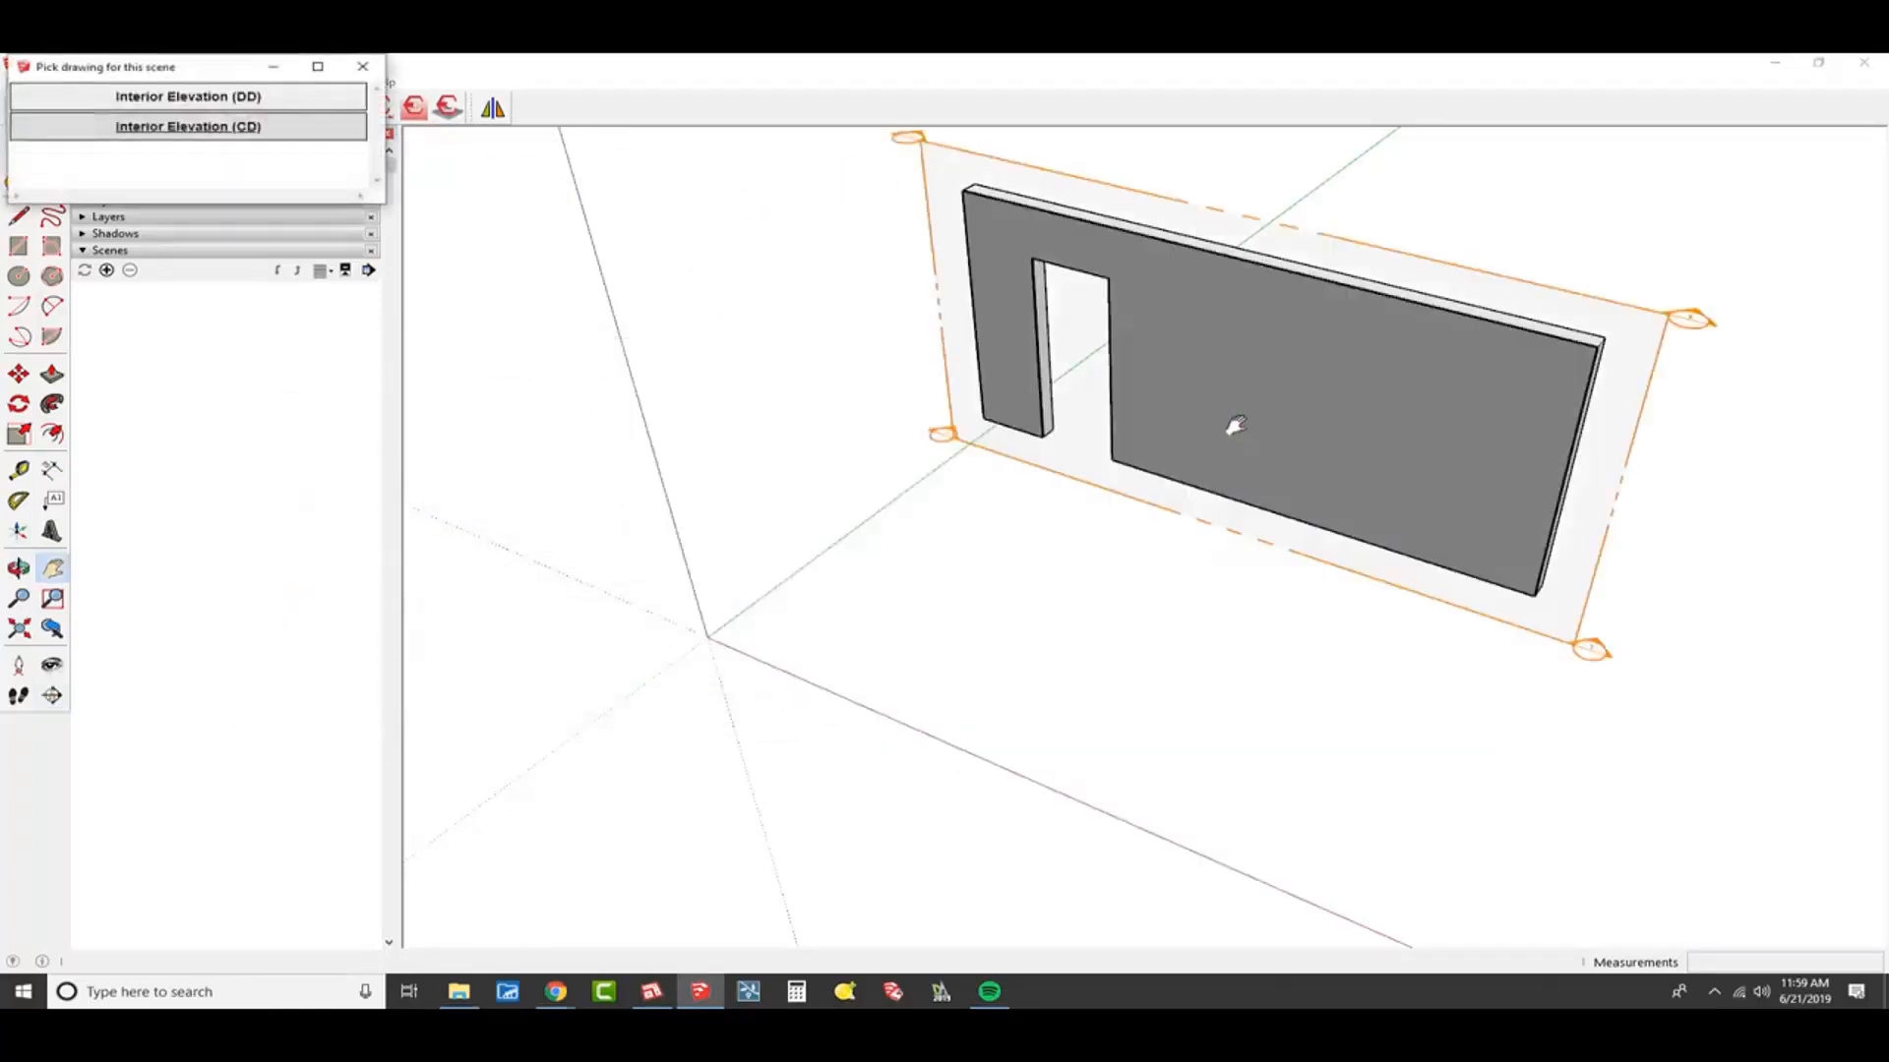
{"action": "left_click", "coordinate": [240, 130]}
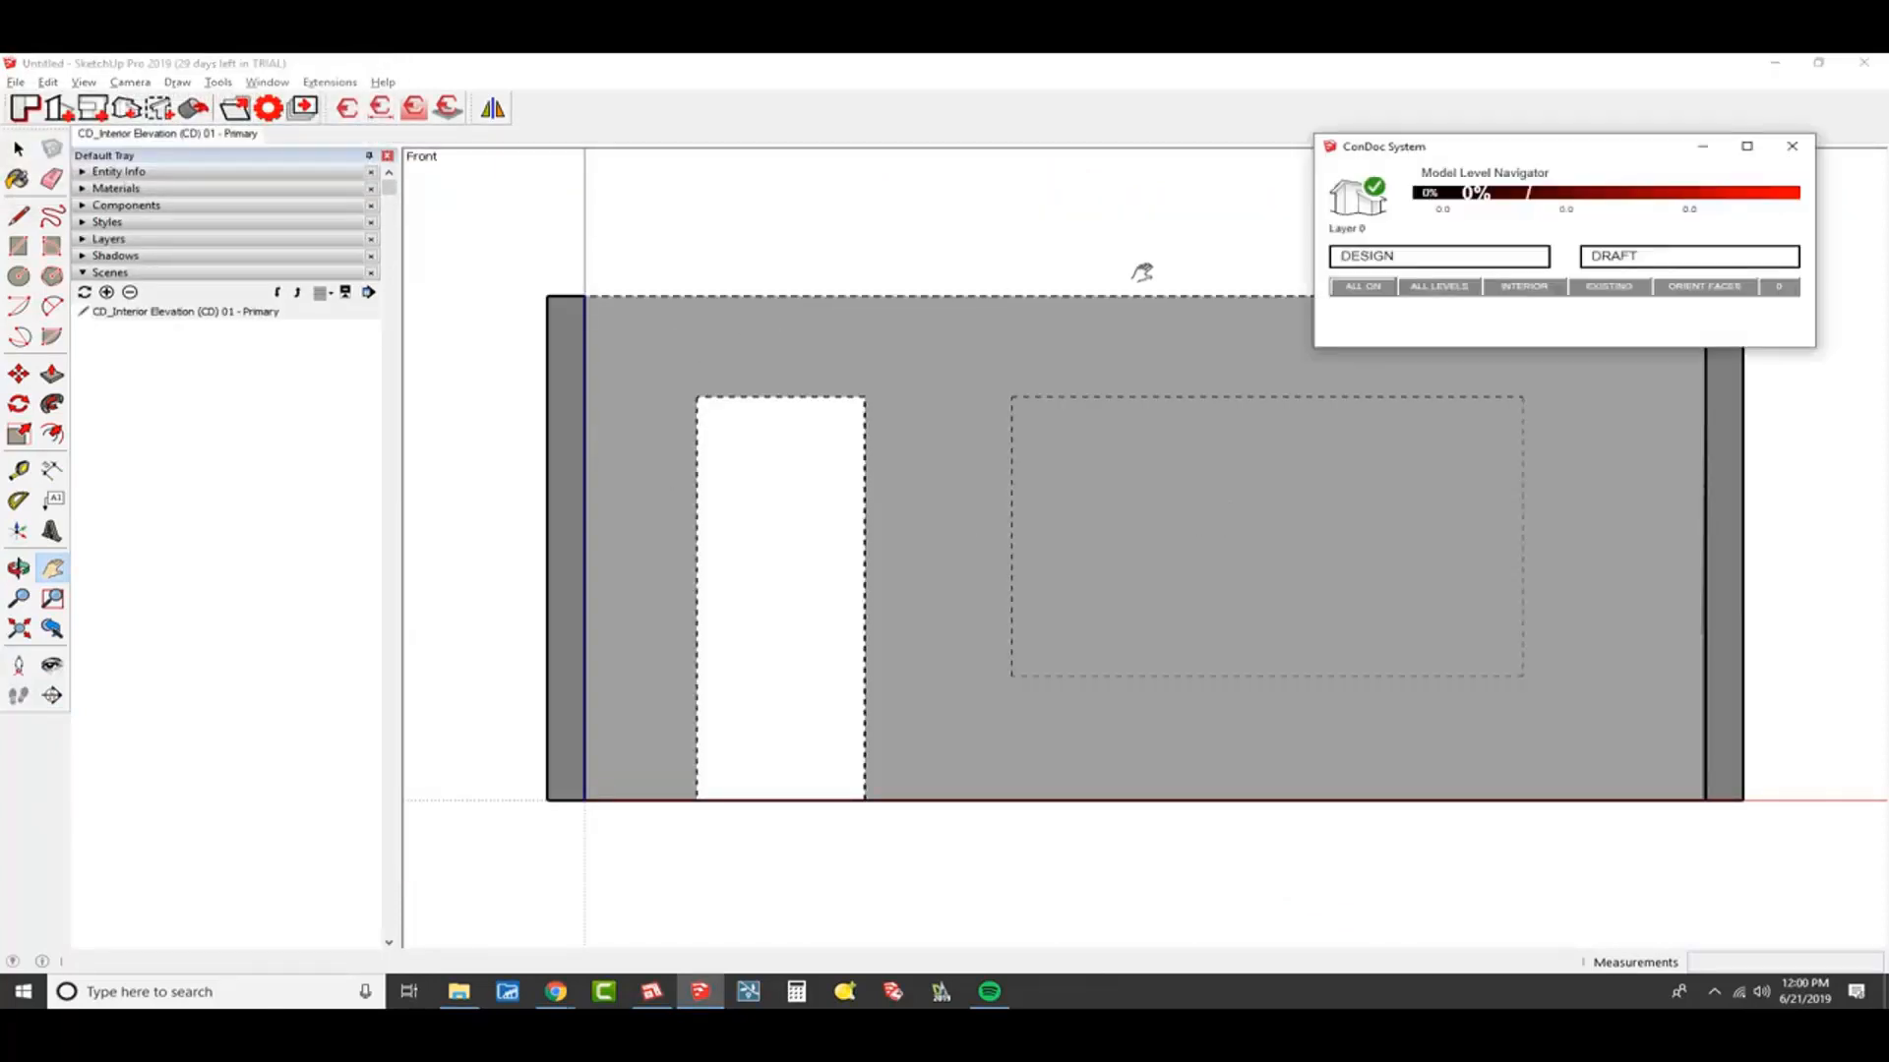
Create the DESIGN scene, return to the interior elevation scene, and move the ConDoc System window clear of the drawing
{"action": "left_click", "coordinate": [1429, 258]}
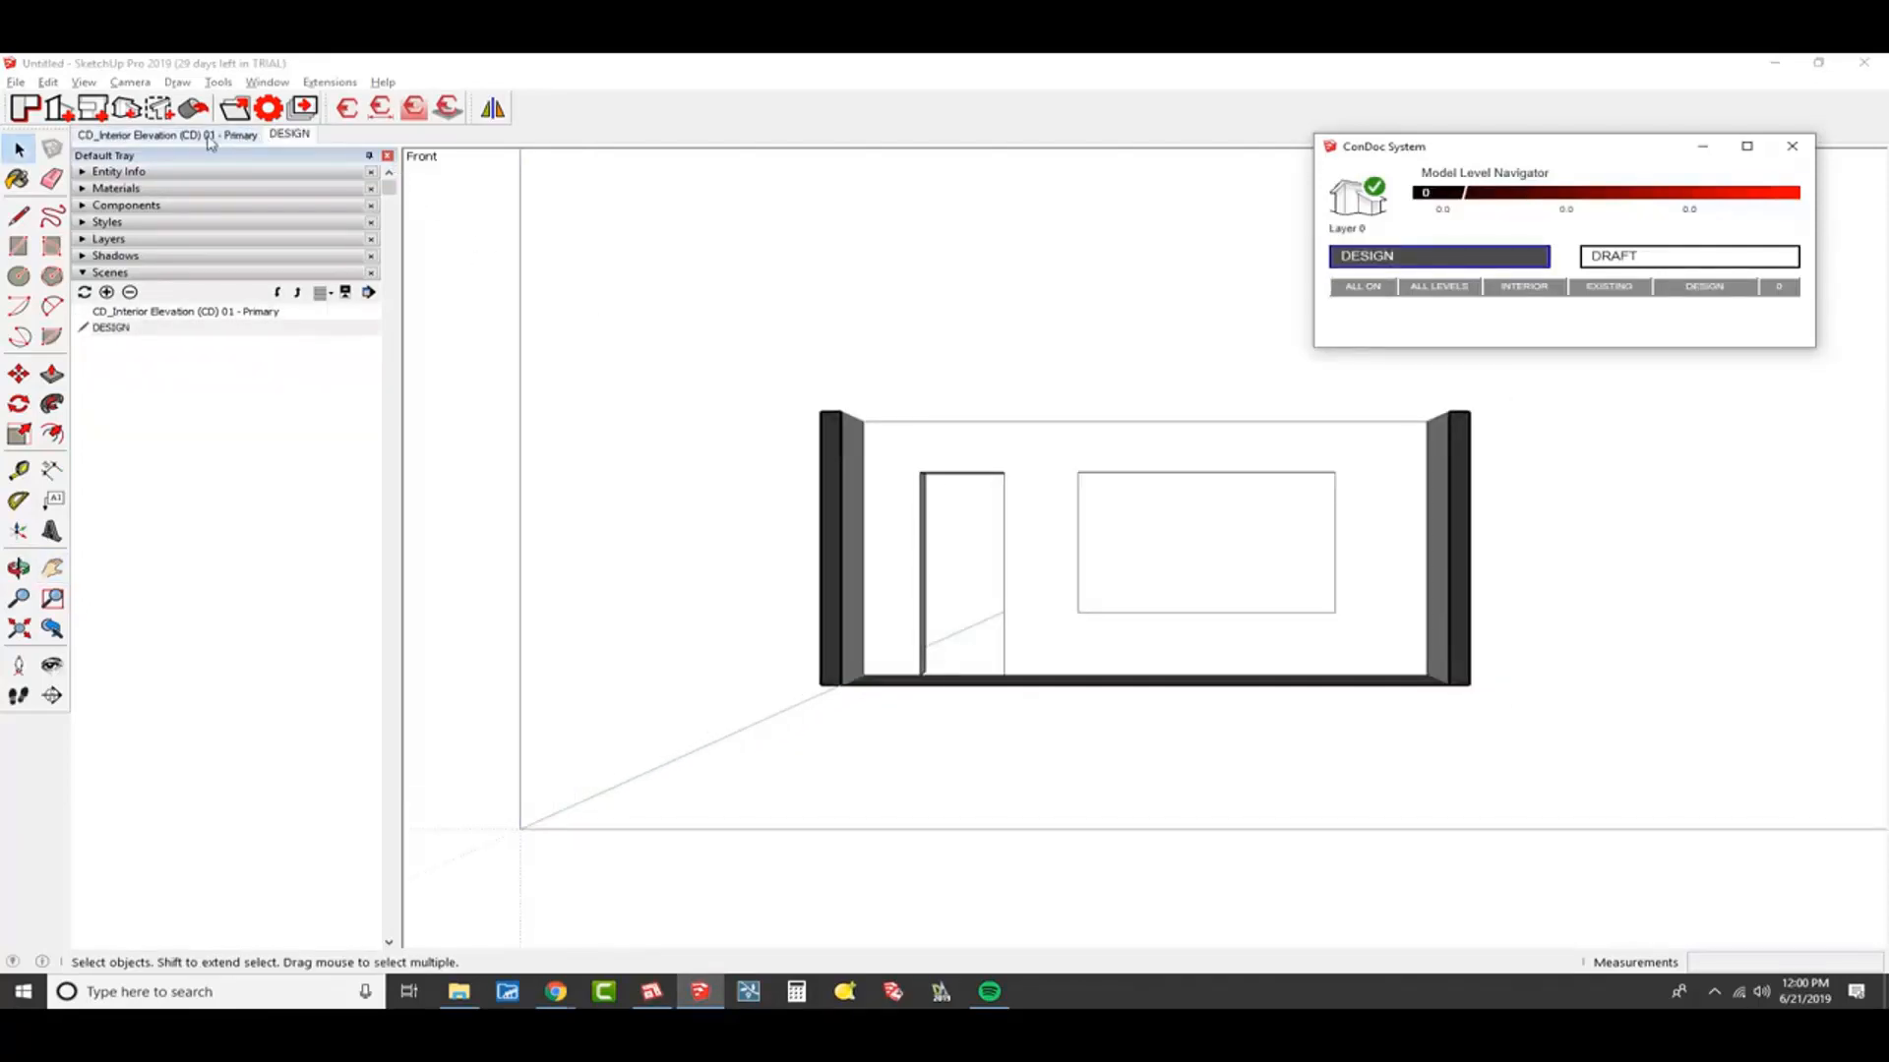
{"action": "left_click", "coordinate": [215, 138]}
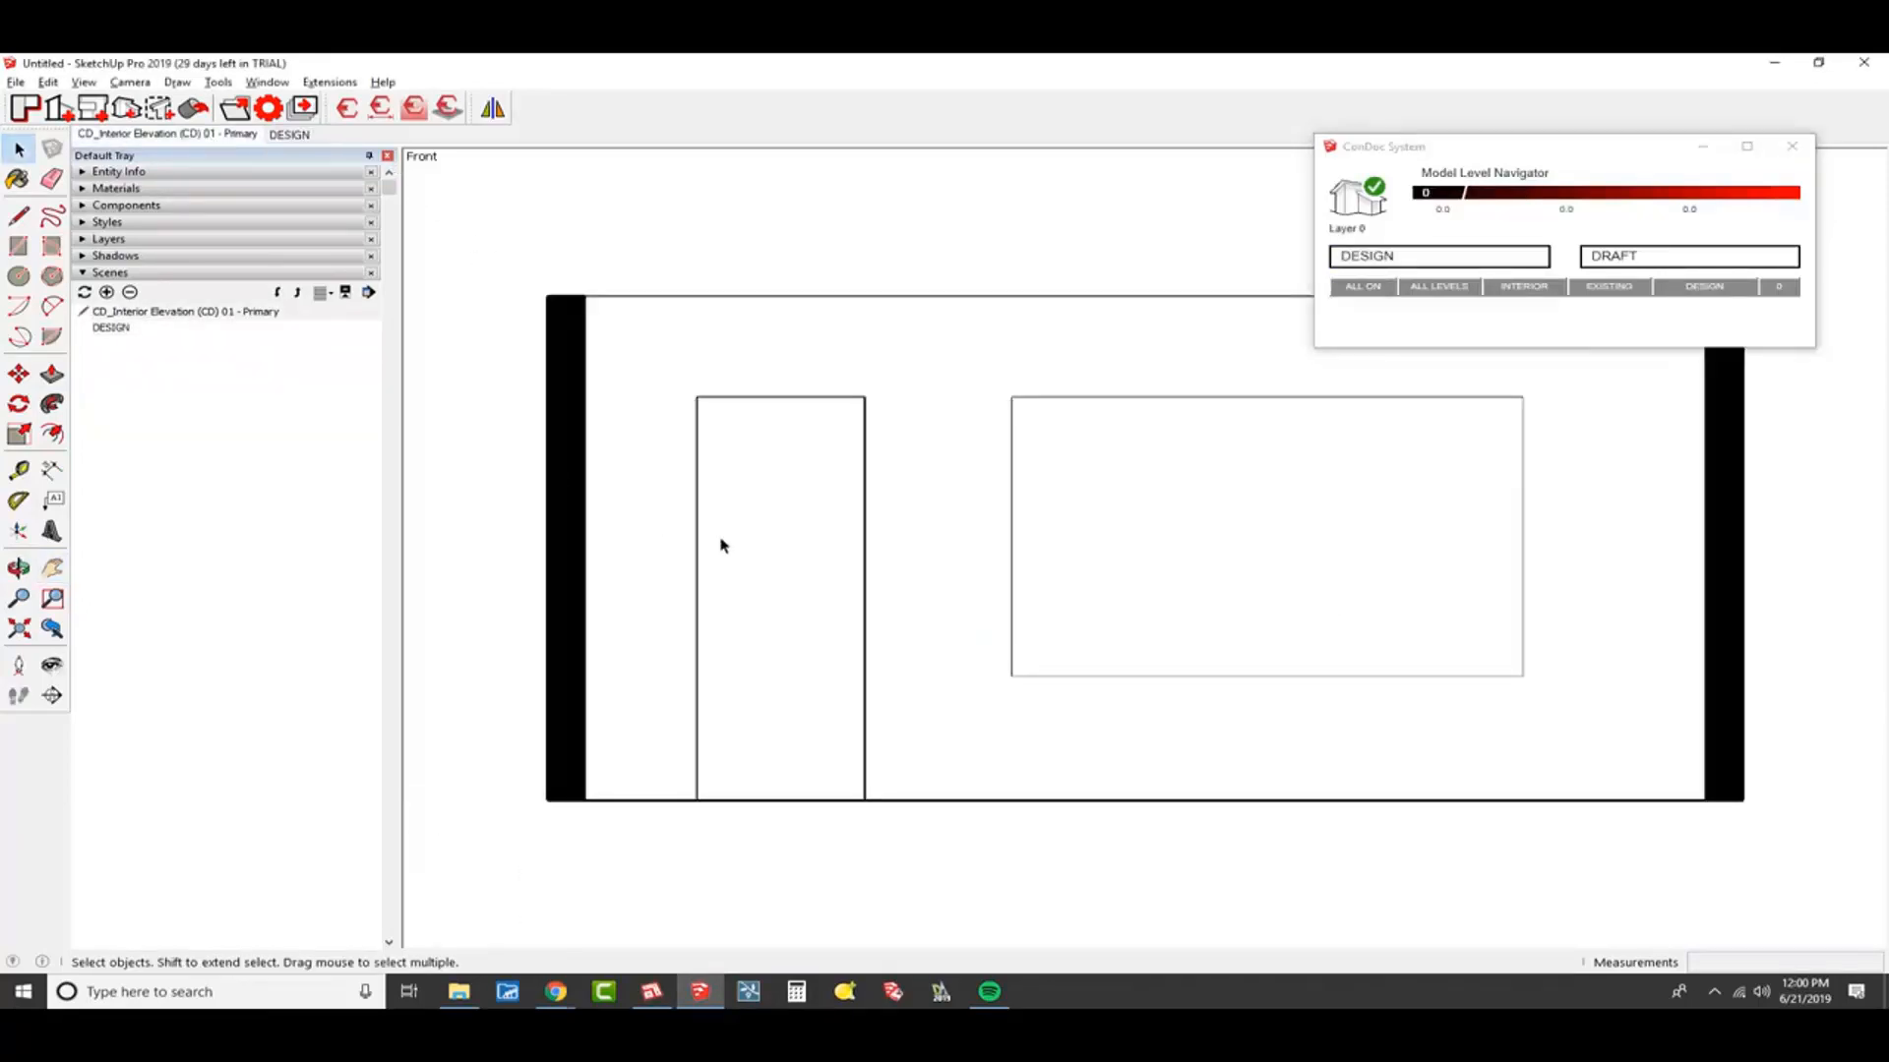
{"action": "left_click_drag", "start_coordinate": [1604, 150], "coordinate": [1650, 759]}
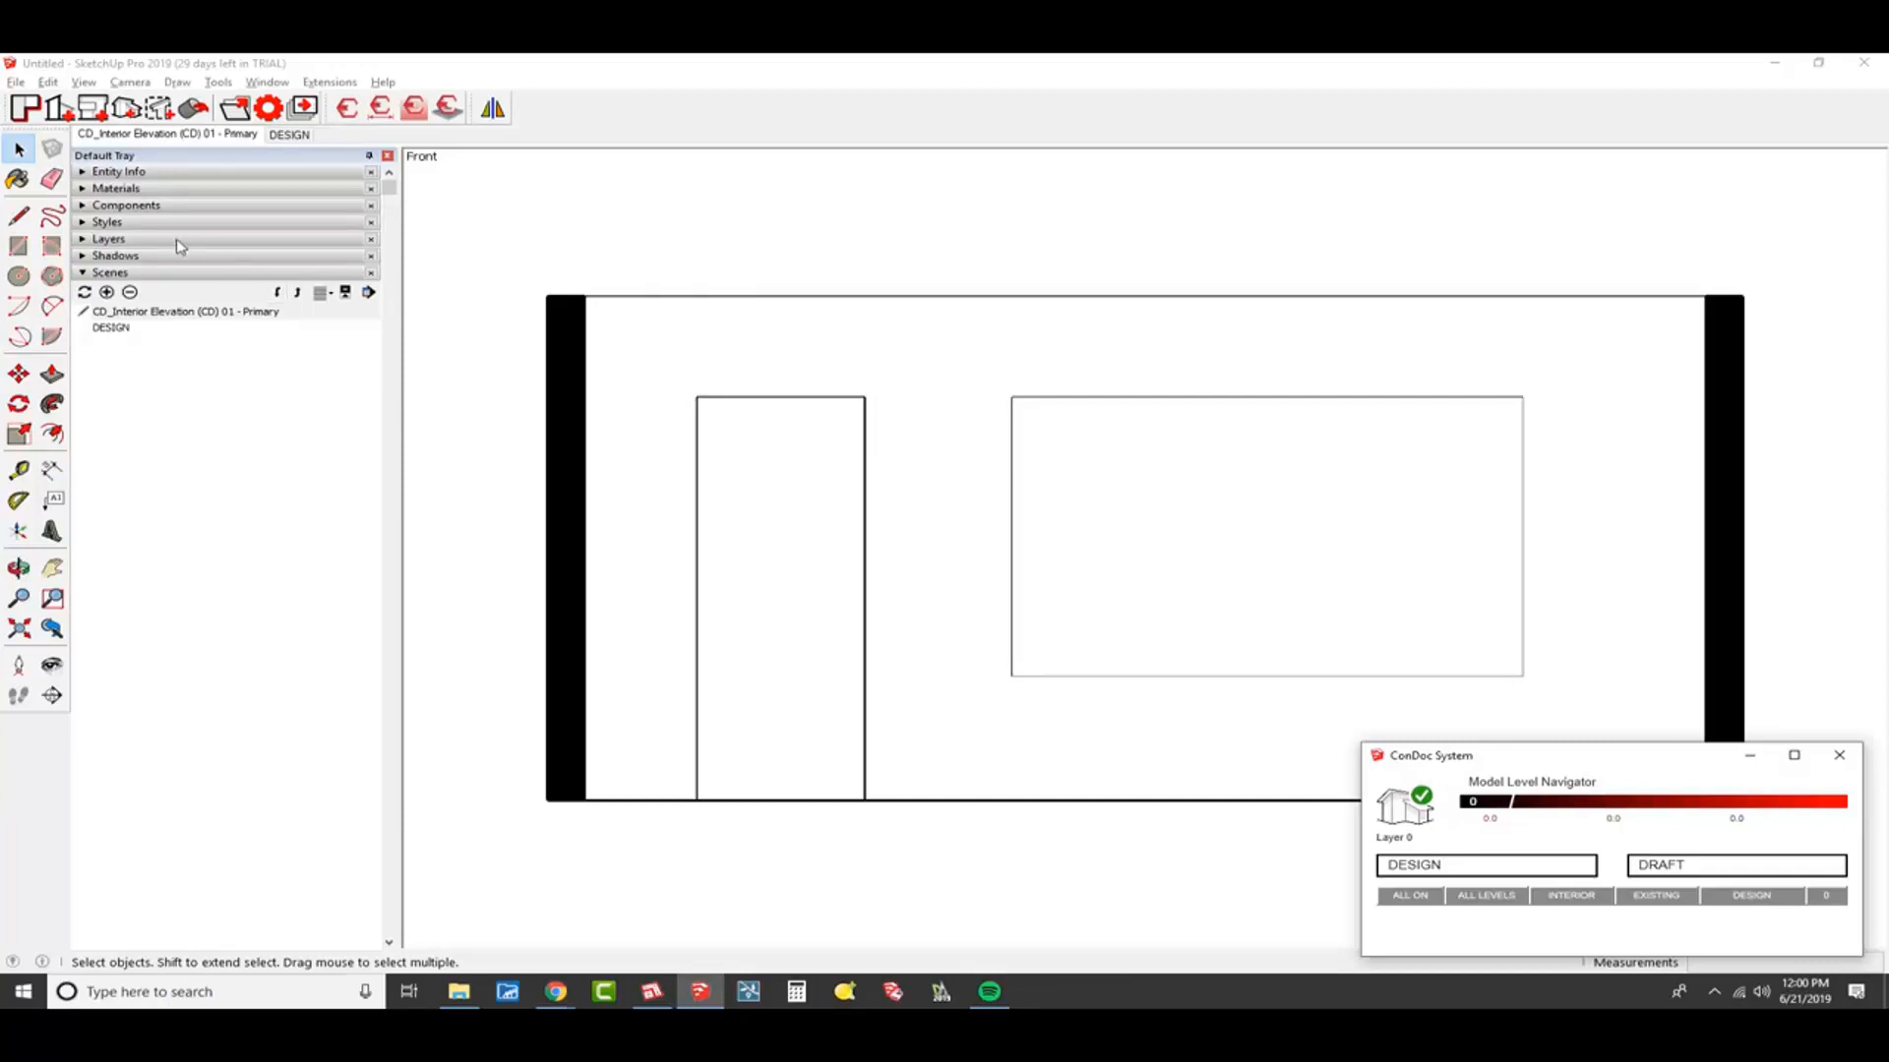
Turn off section fill in the LINE DRAWING - 00 Section Fill style and update the style
{"action": "left_click", "coordinate": [152, 224]}
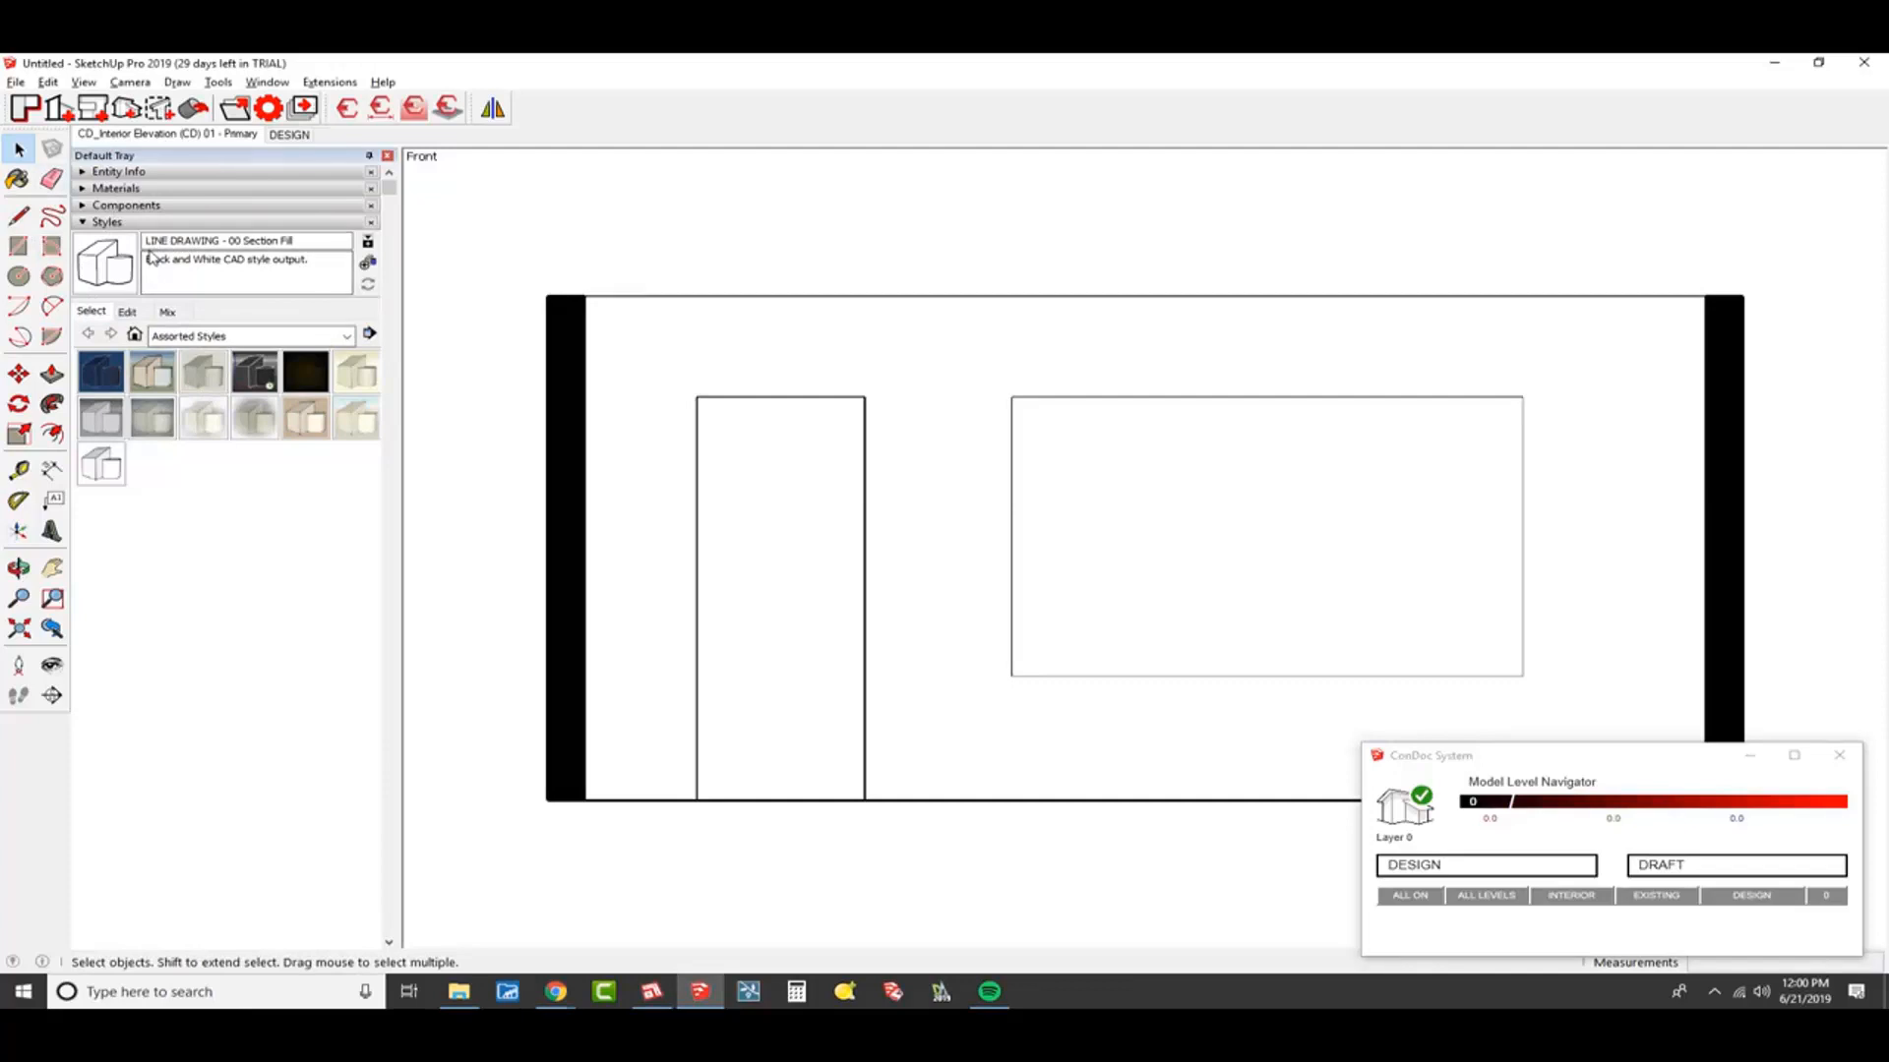
{"action": "double_click", "coordinate": [235, 240]}
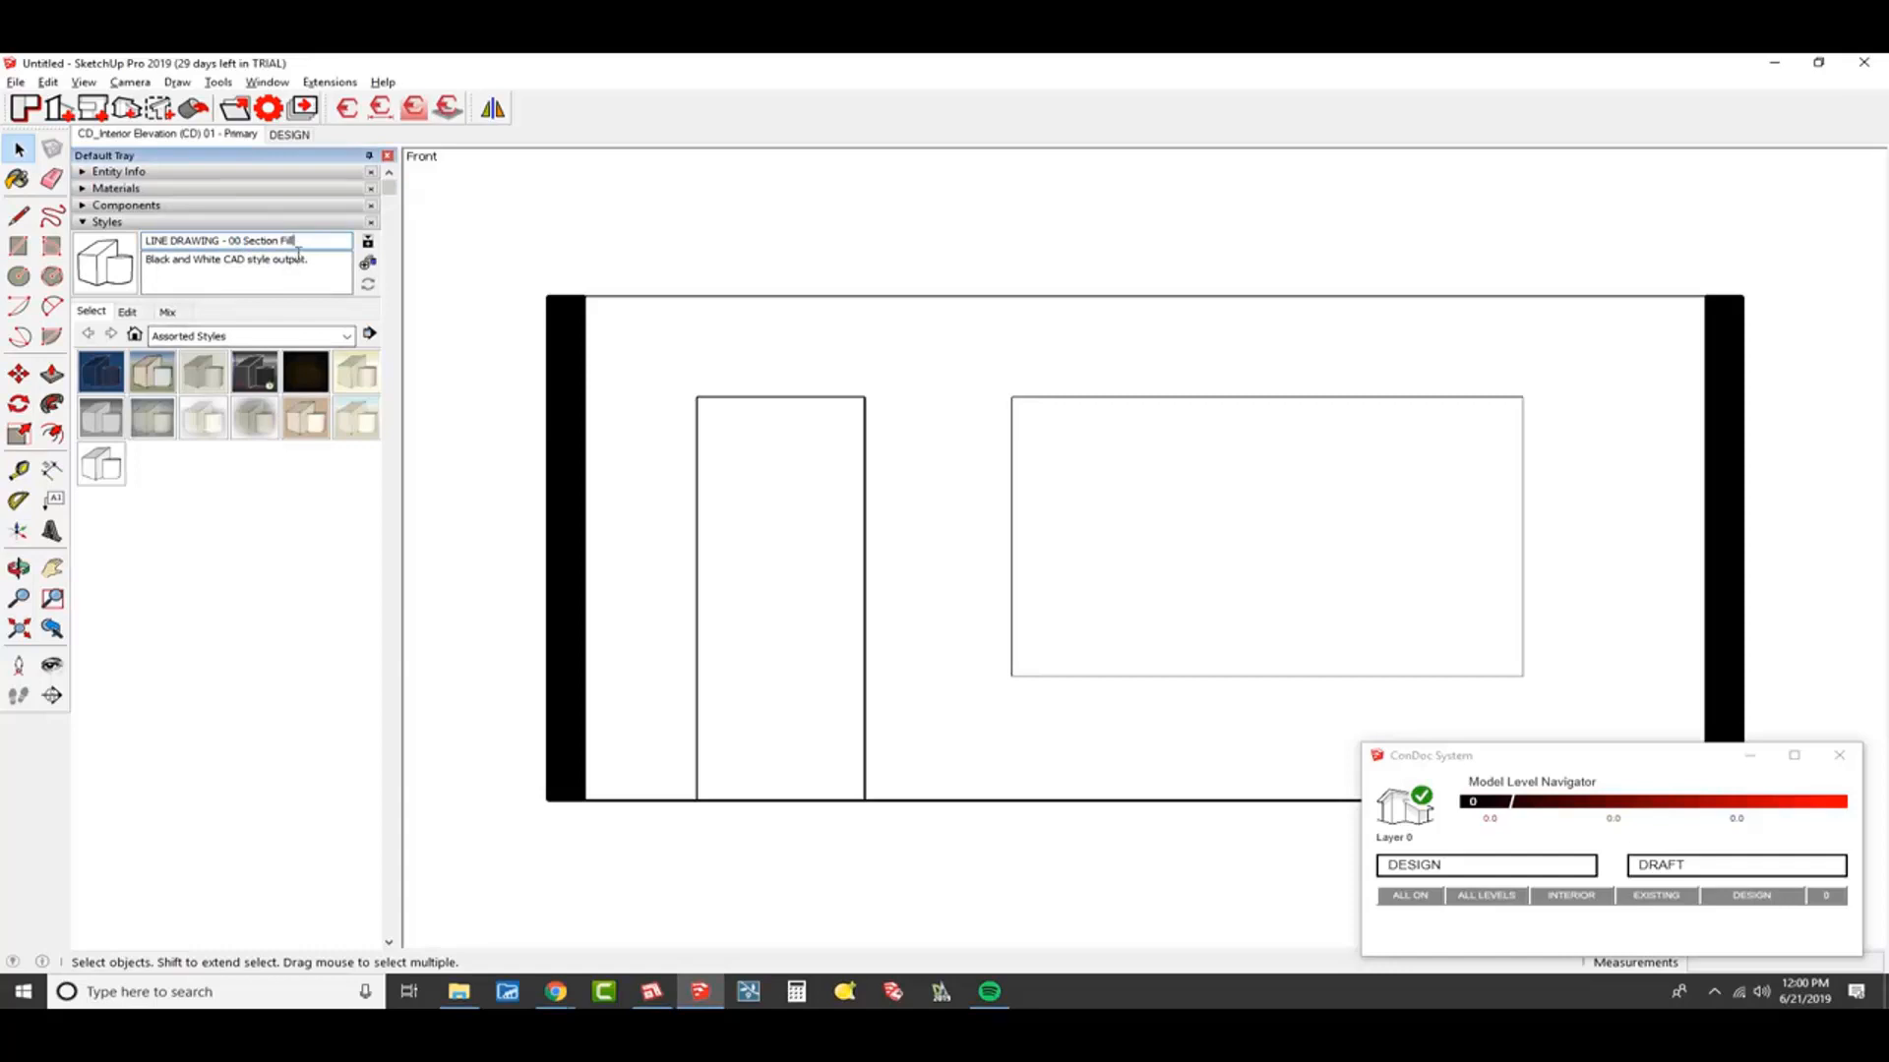
{"action": "left_click", "coordinate": [131, 312]}
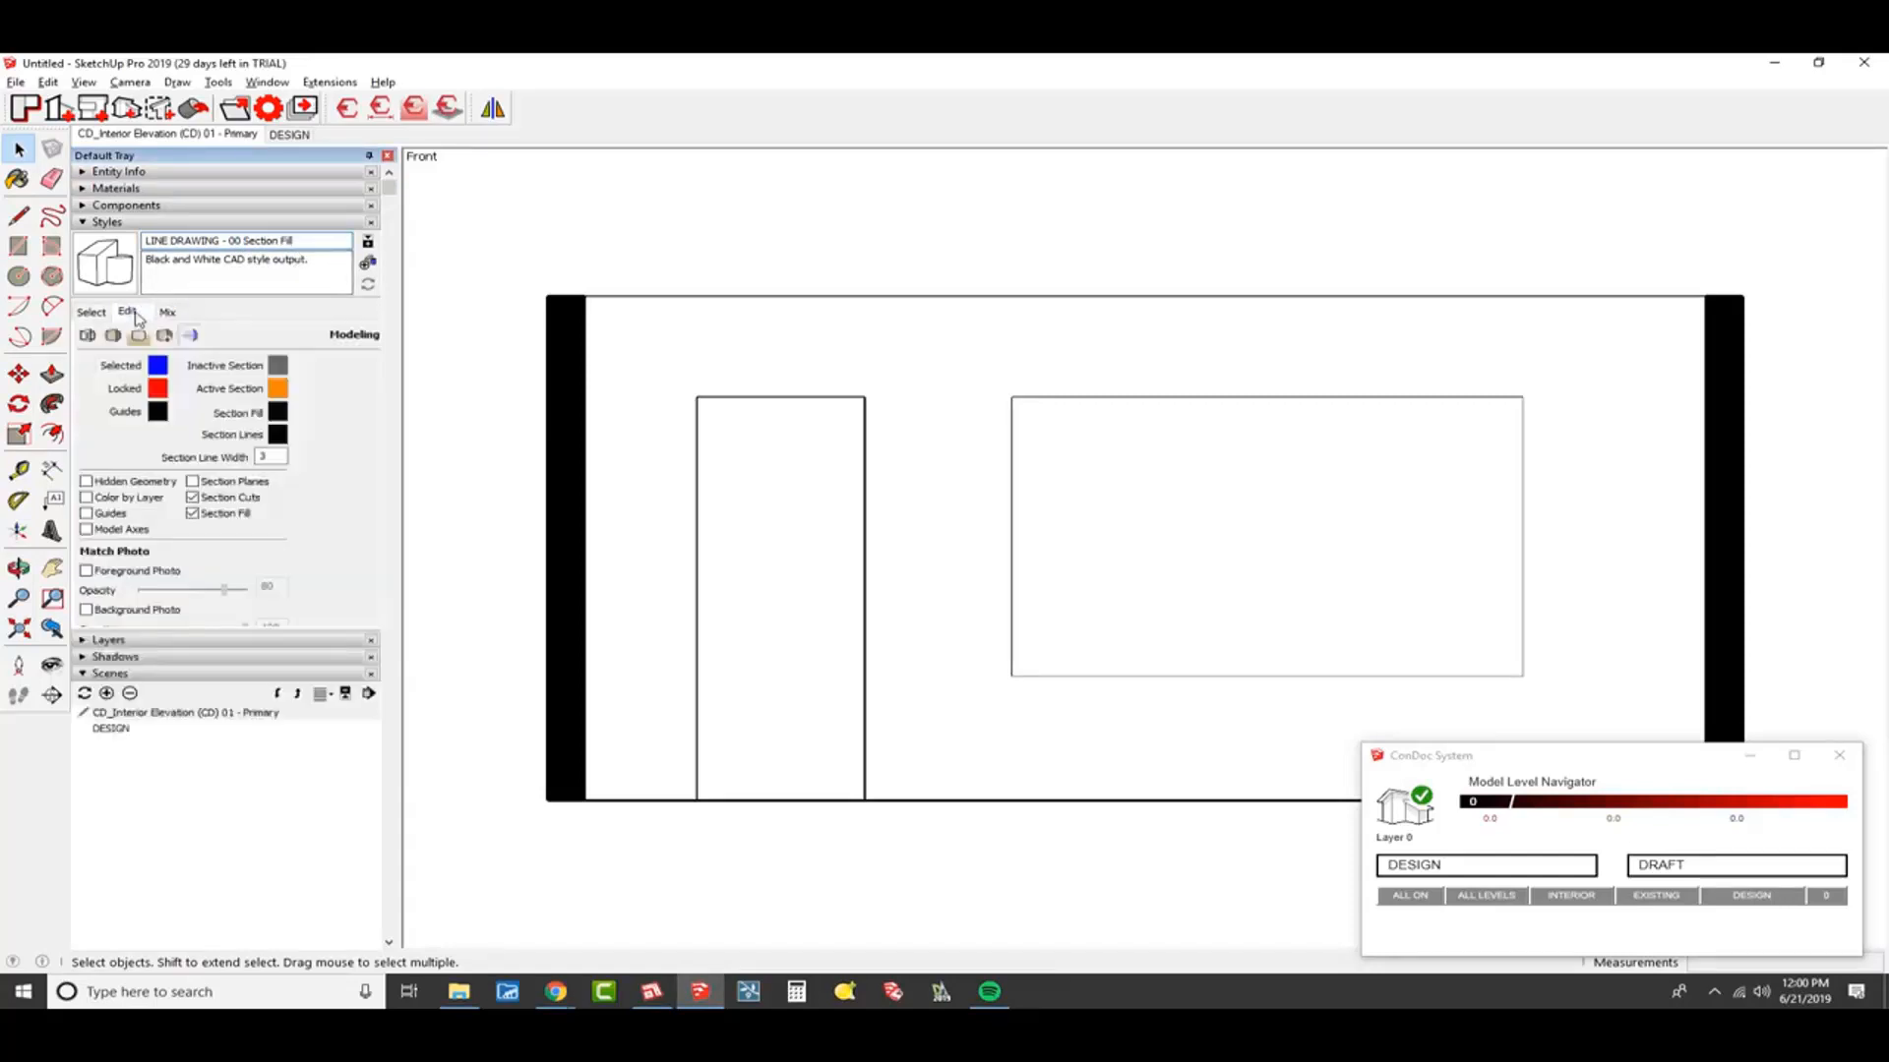
{"action": "left_click", "coordinate": [216, 519]}
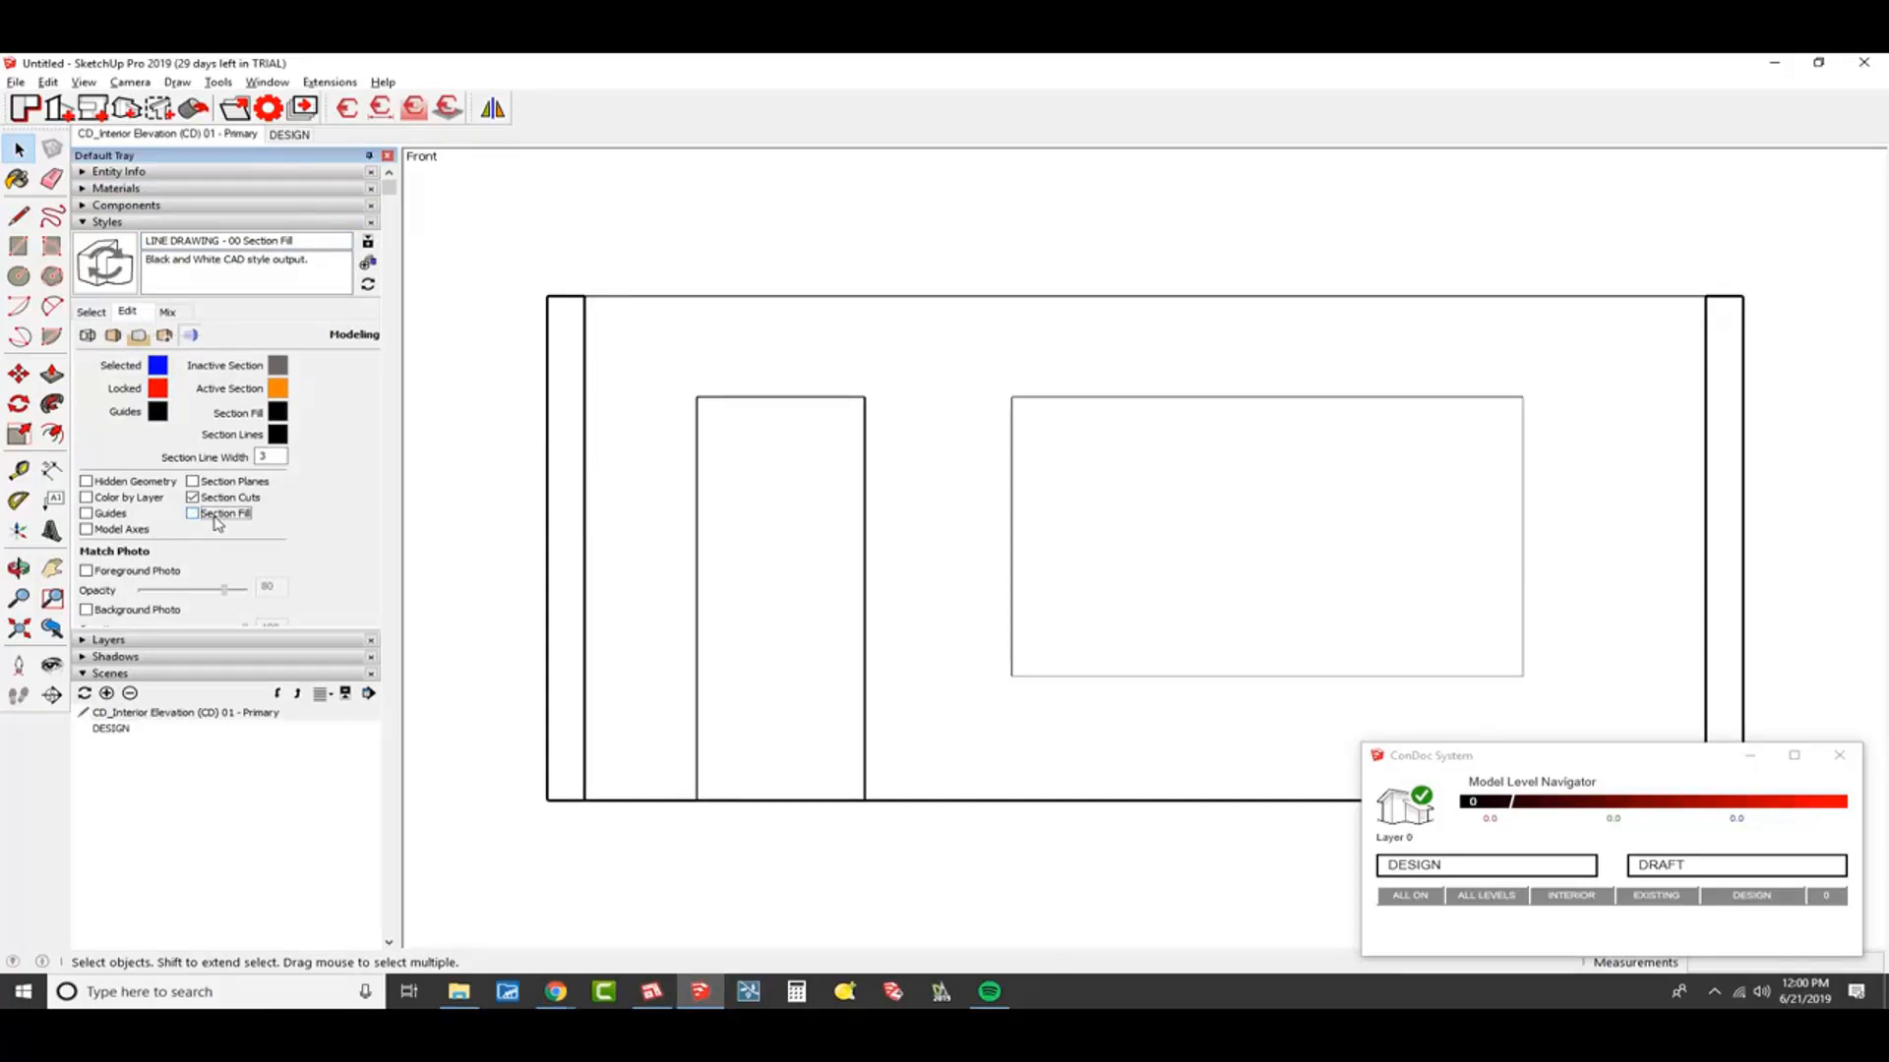
{"action": "left_click", "coordinate": [108, 271]}
Set the style's section line width to 10 and its profile width to 5
{"action": "left_click_drag", "start_coordinate": [279, 456], "coordinate": [212, 454]}
{"action": "key", "text": "Return"}
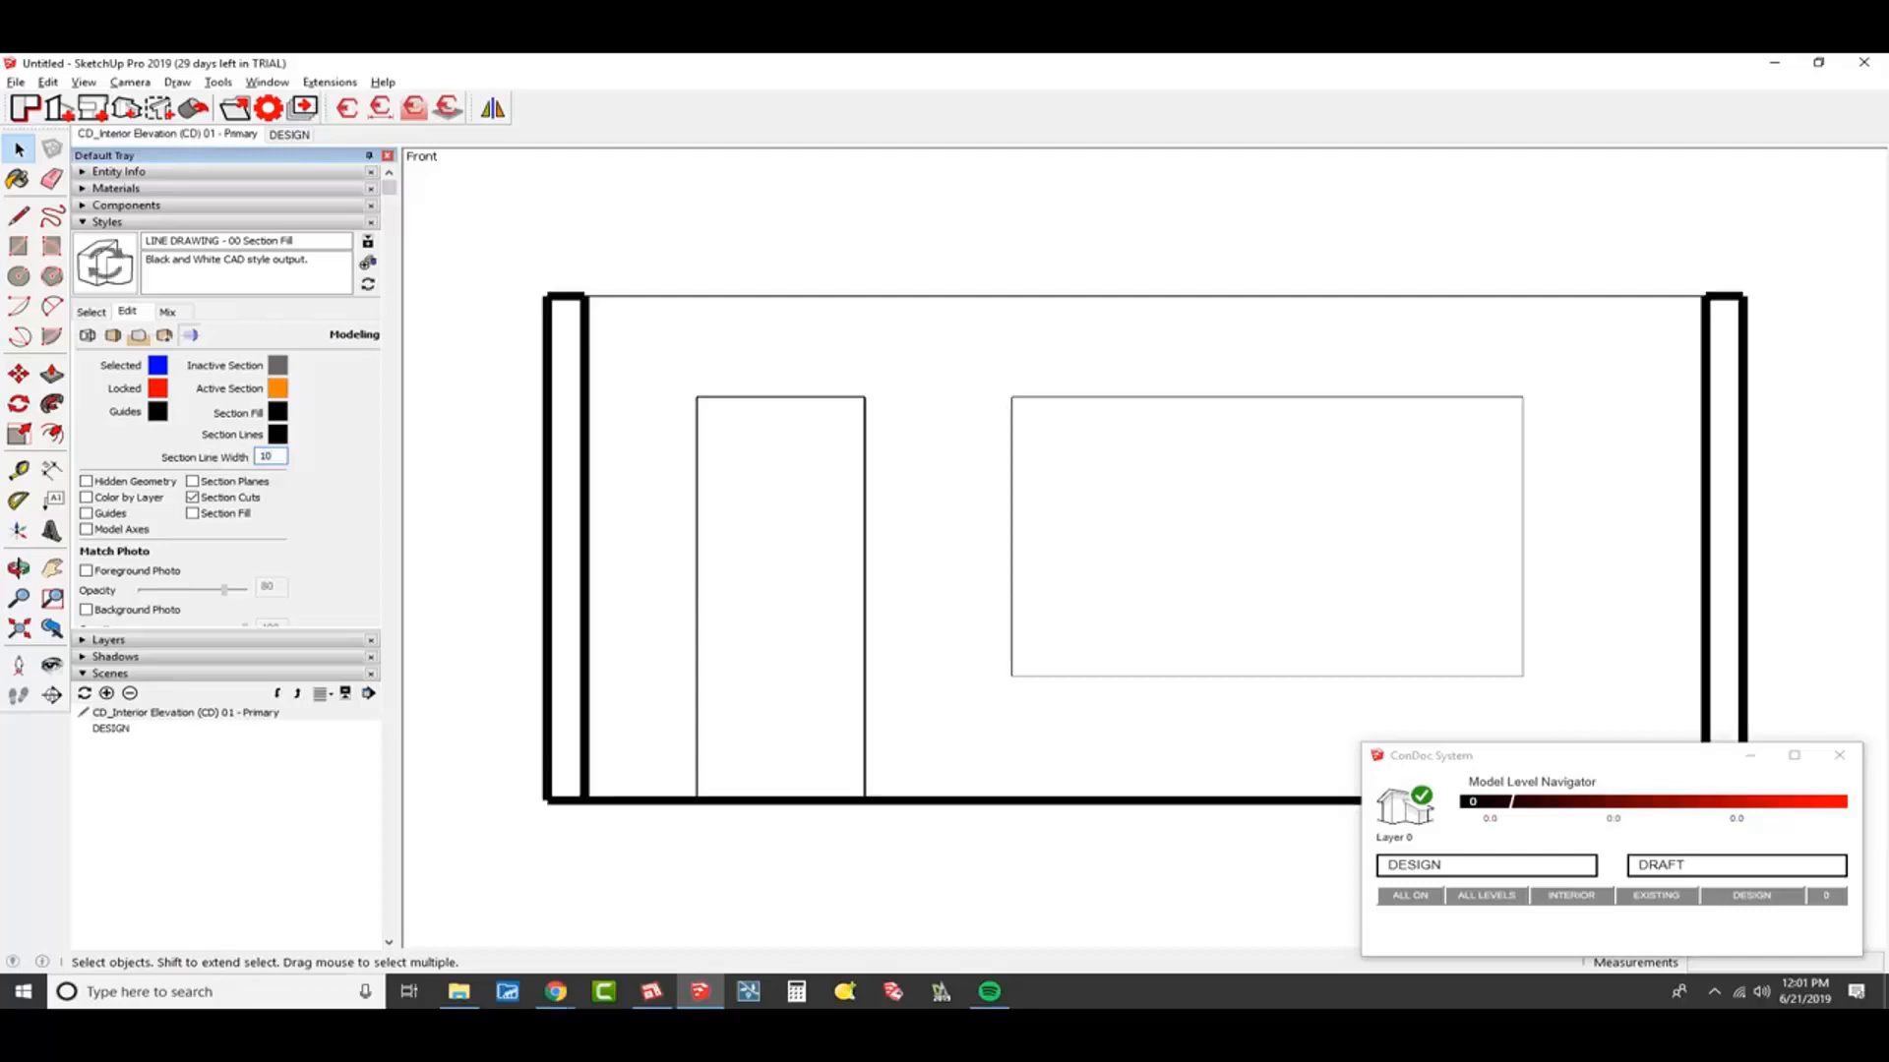
{"action": "left_click", "coordinate": [88, 335]}
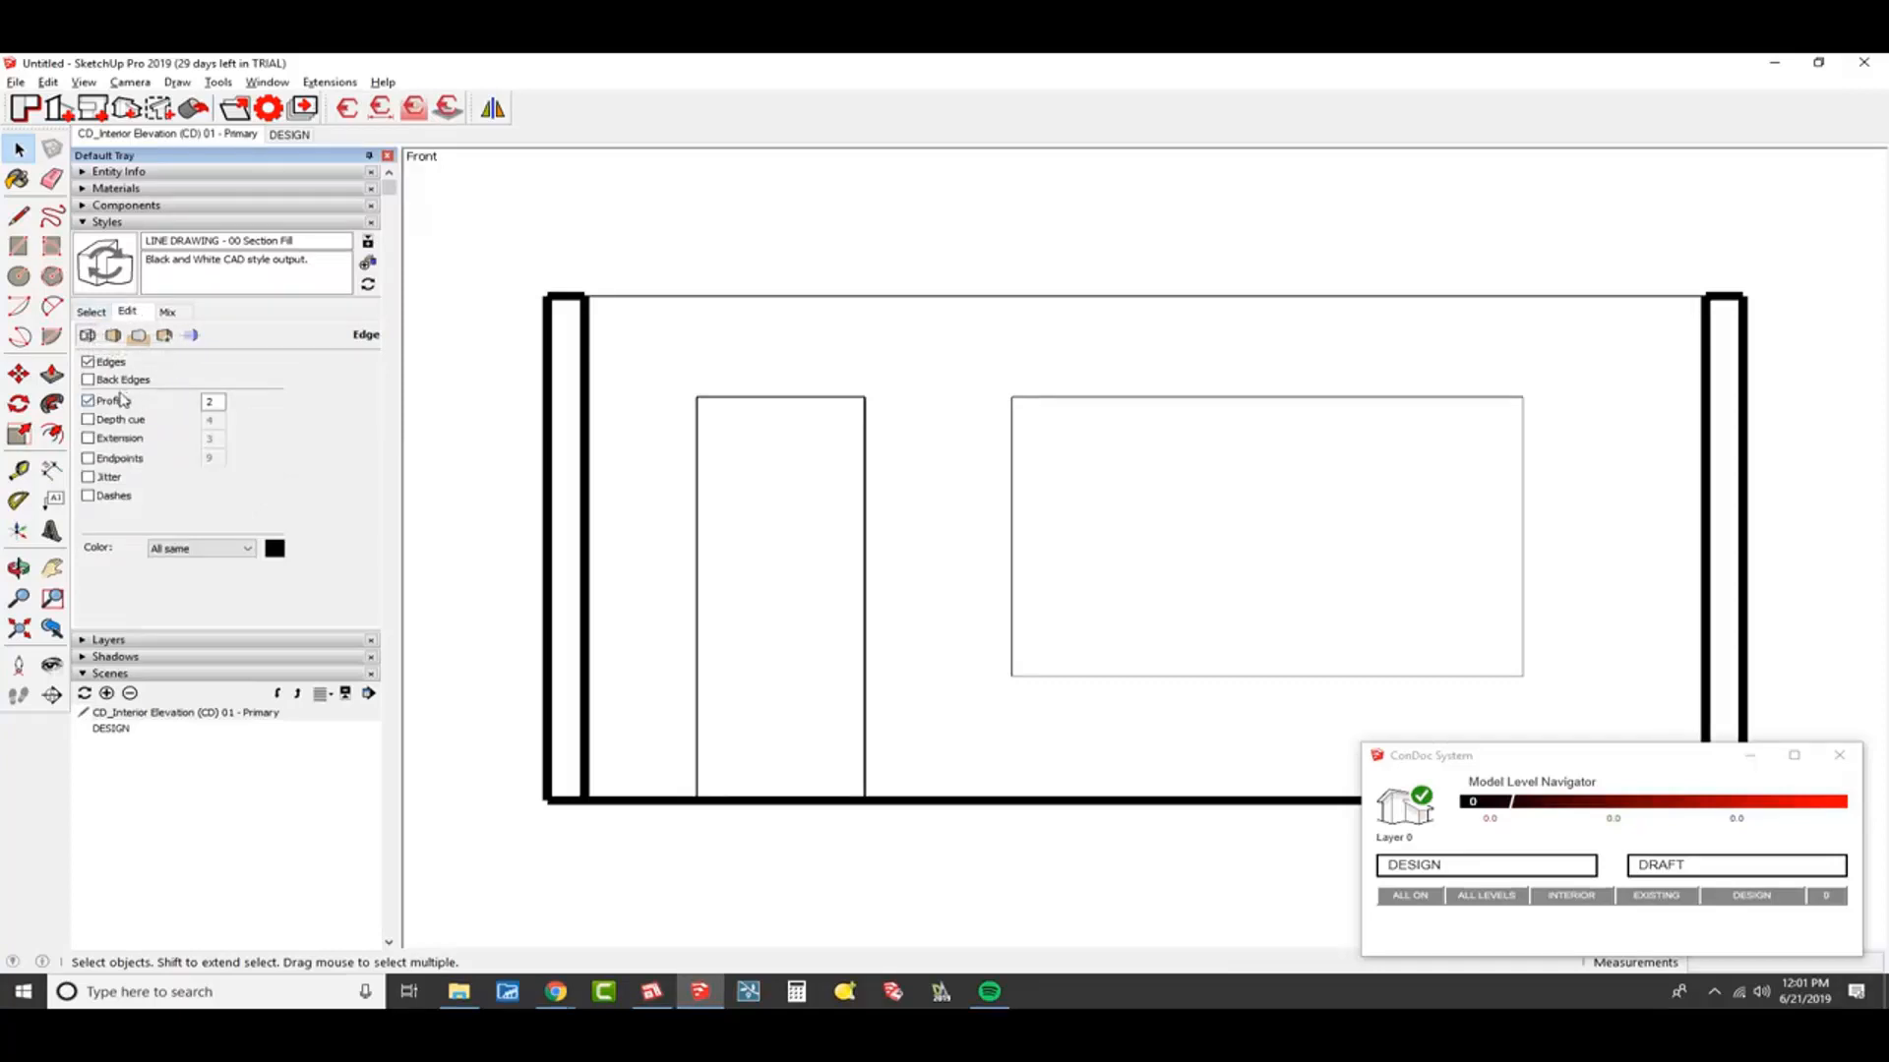
{"action": "double_click", "coordinate": [209, 402]}
{"action": "type", "text": "5"}
{"action": "key", "text": "Return"}
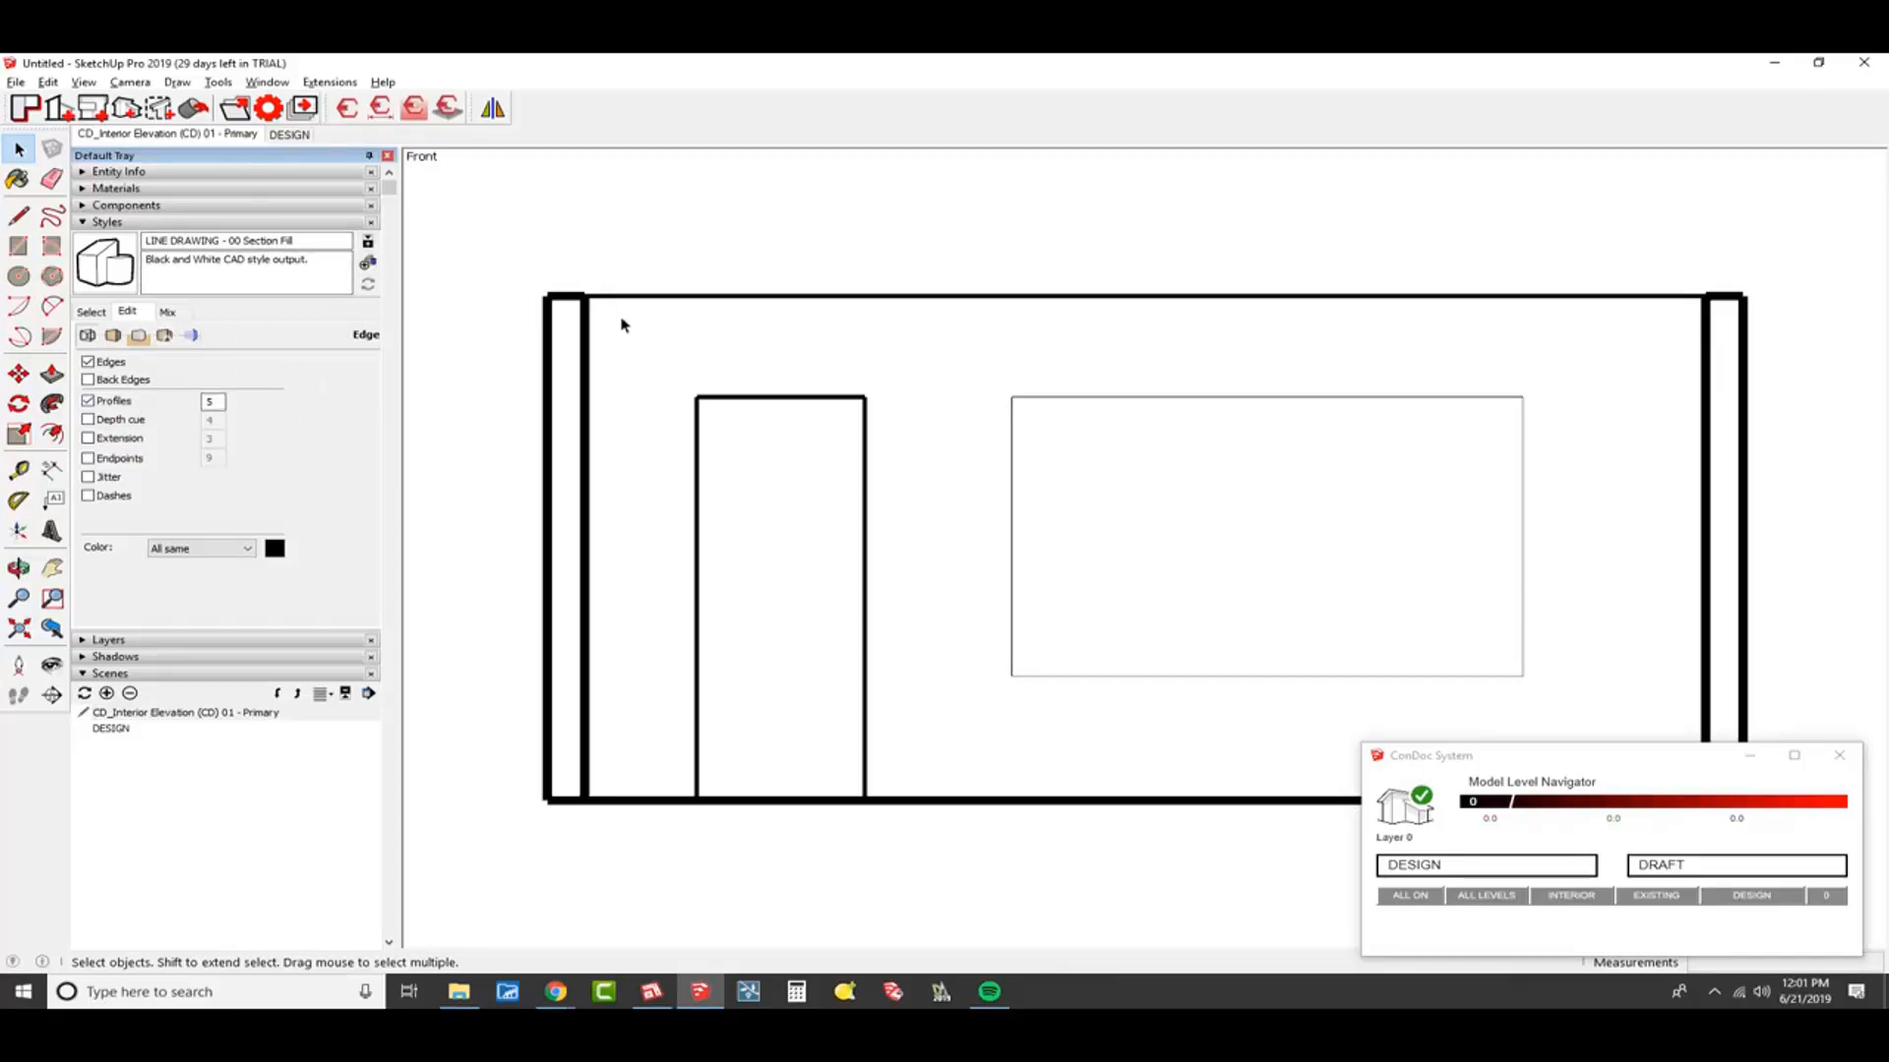
Examine the section-cut, profile and plain edge line weights on the sectioned room from angled views
{"action": "middle_click_drag", "start_coordinate": [1118, 561], "coordinate": [905, 620]}
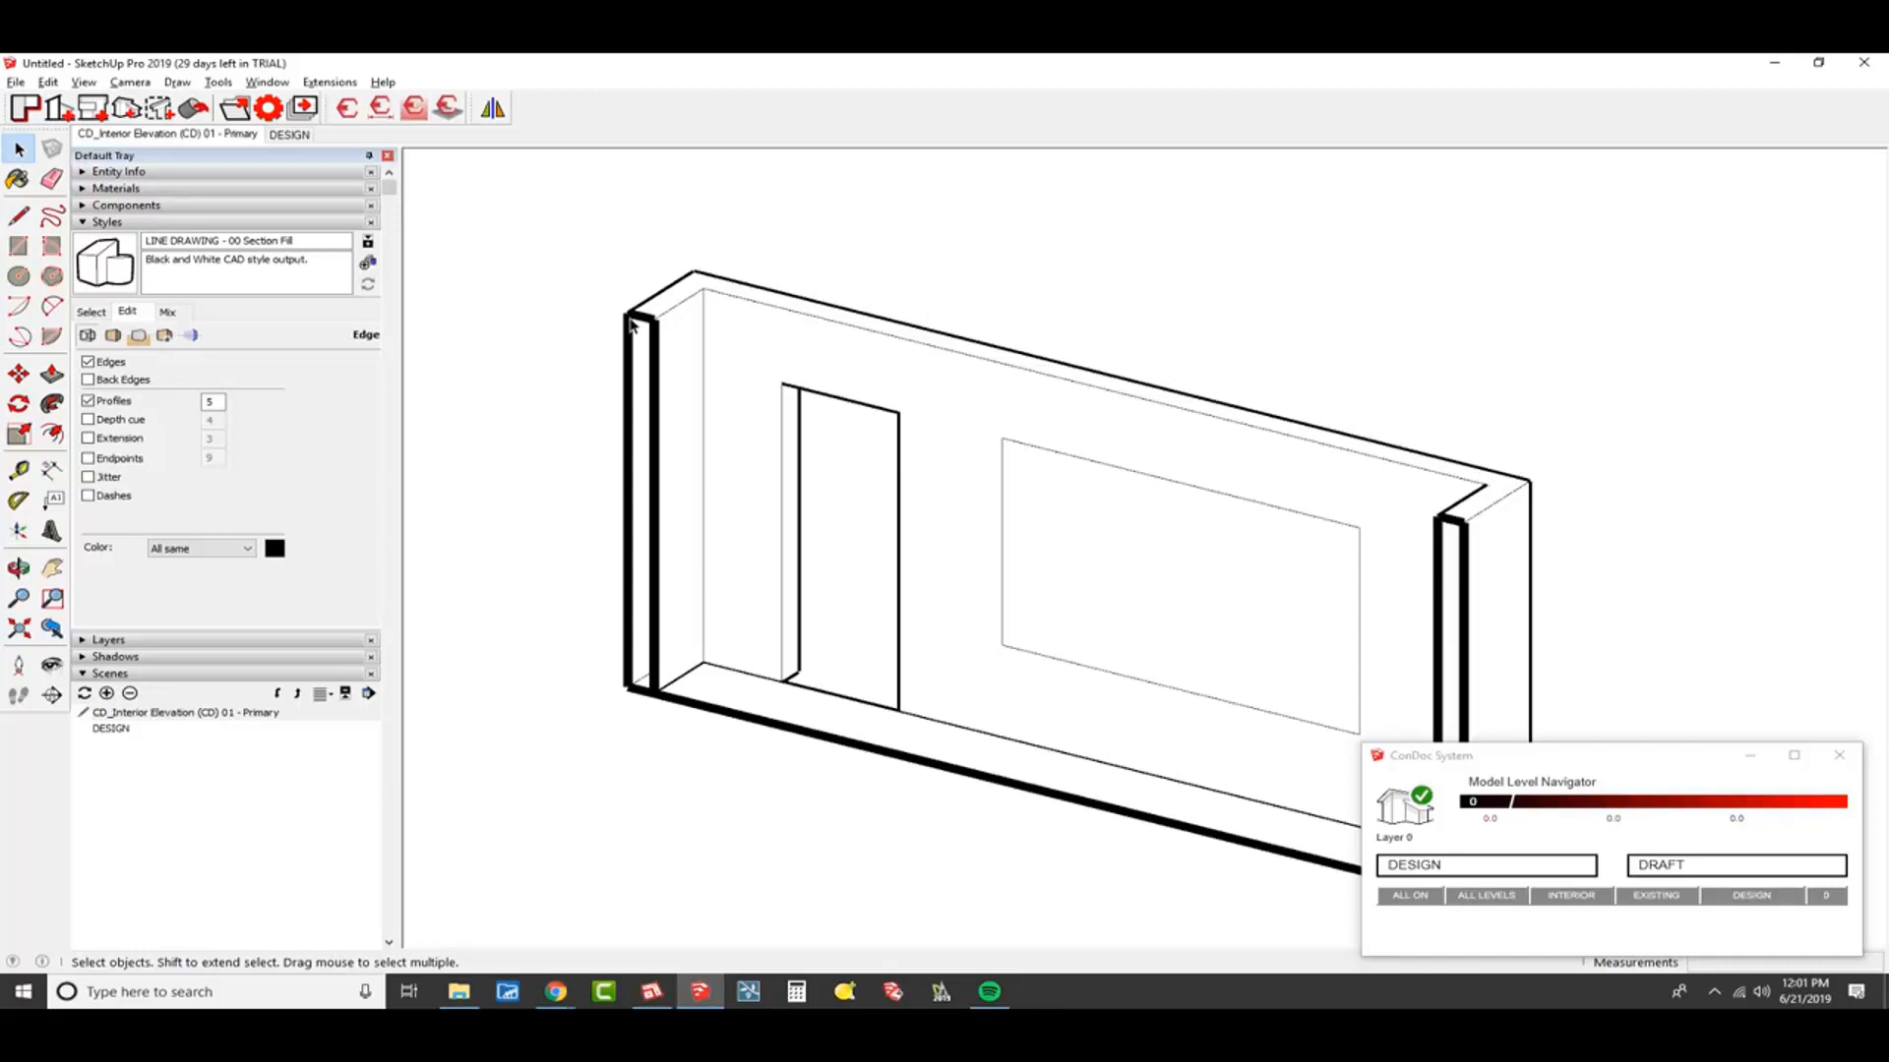
{"action": "scroll", "coordinate": [787, 384], "scroll_direction": "down", "scroll_amount": 1}
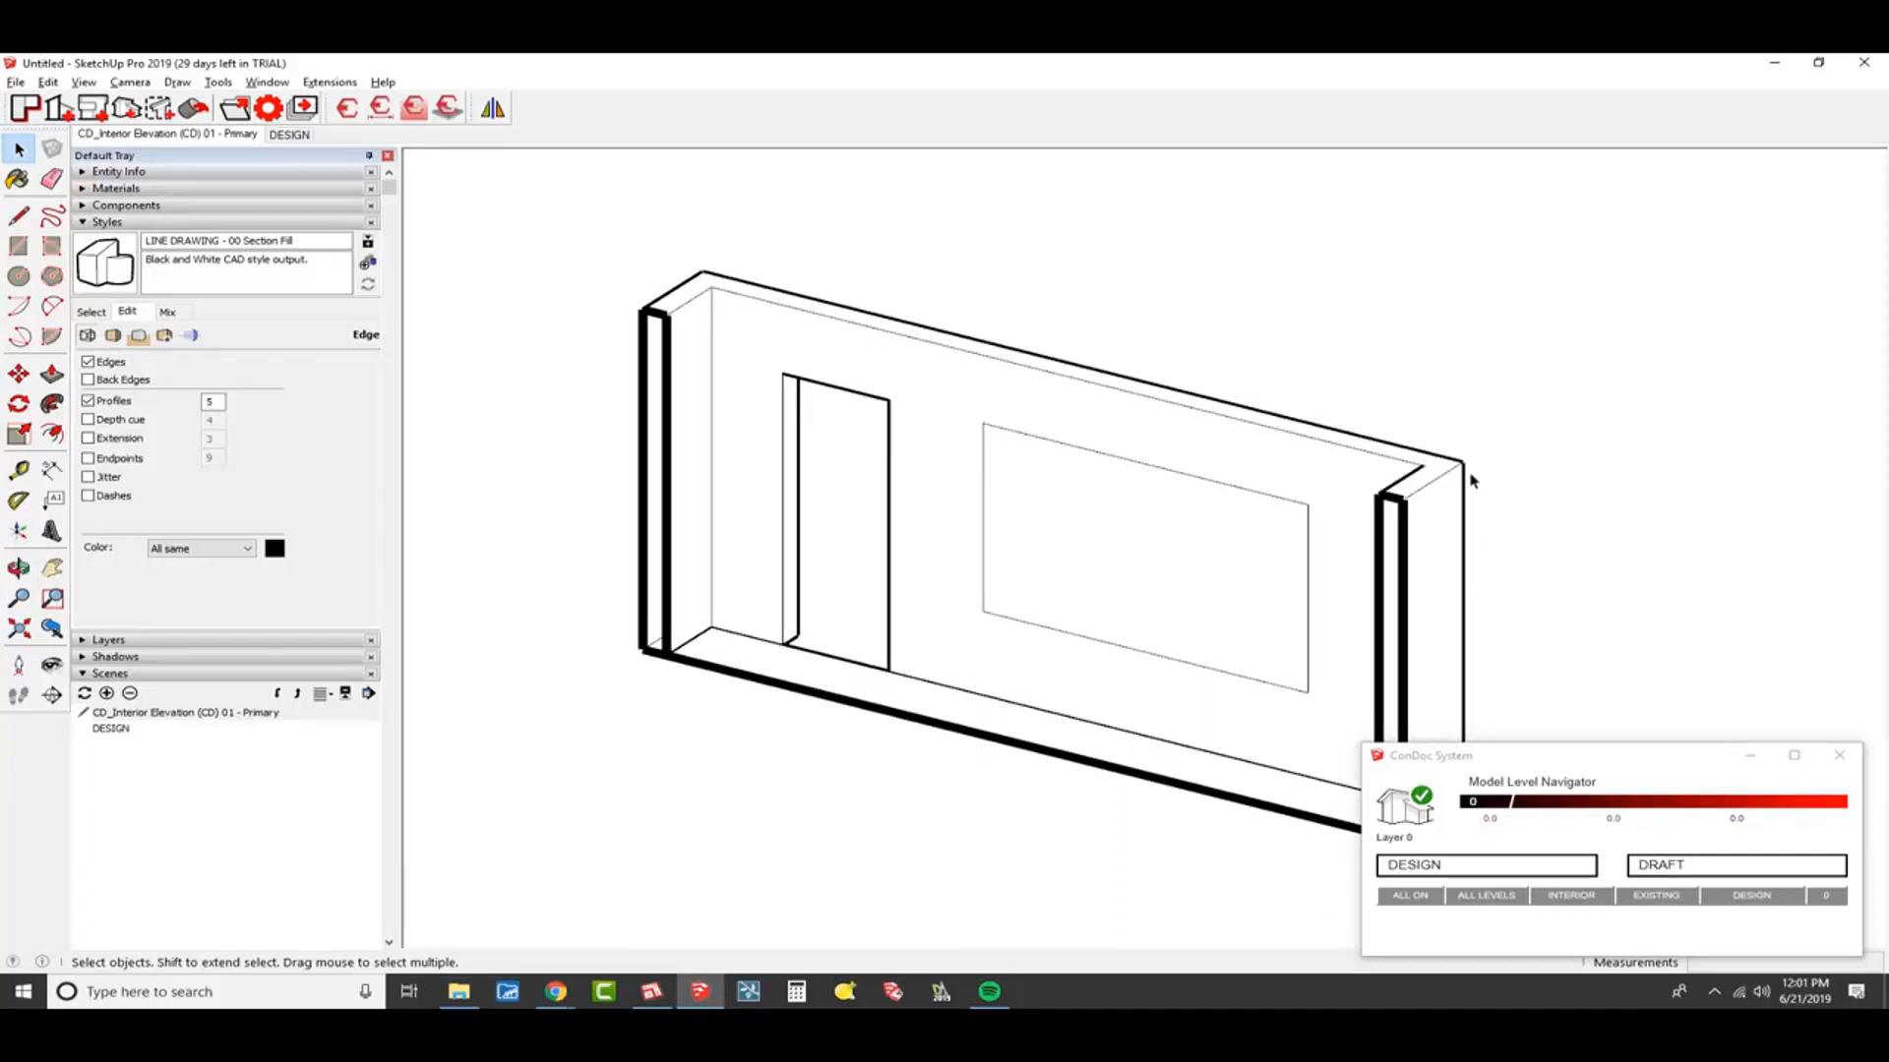
{"action": "left_click", "coordinate": [192, 336]}
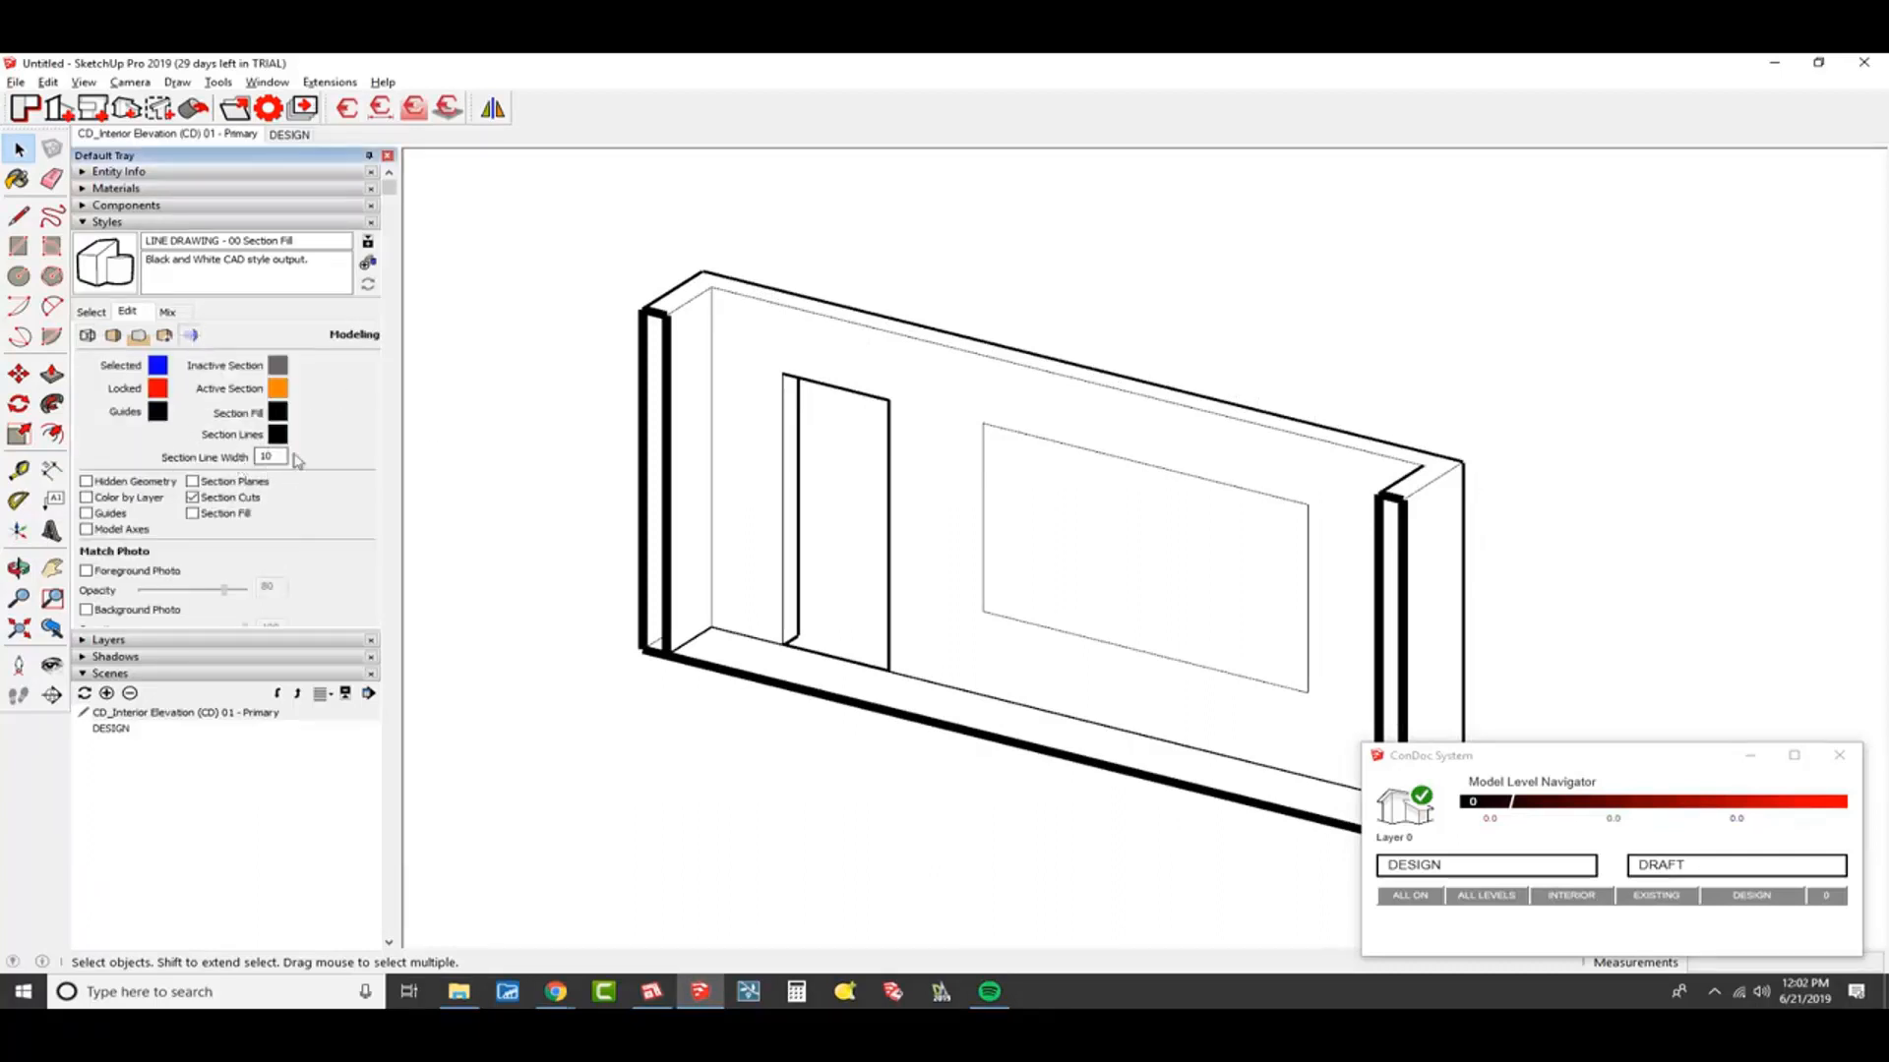
{"action": "double_click", "coordinate": [263, 456]}
{"action": "scroll", "coordinate": [669, 639], "scroll_direction": "down", "scroll_amount": 1}
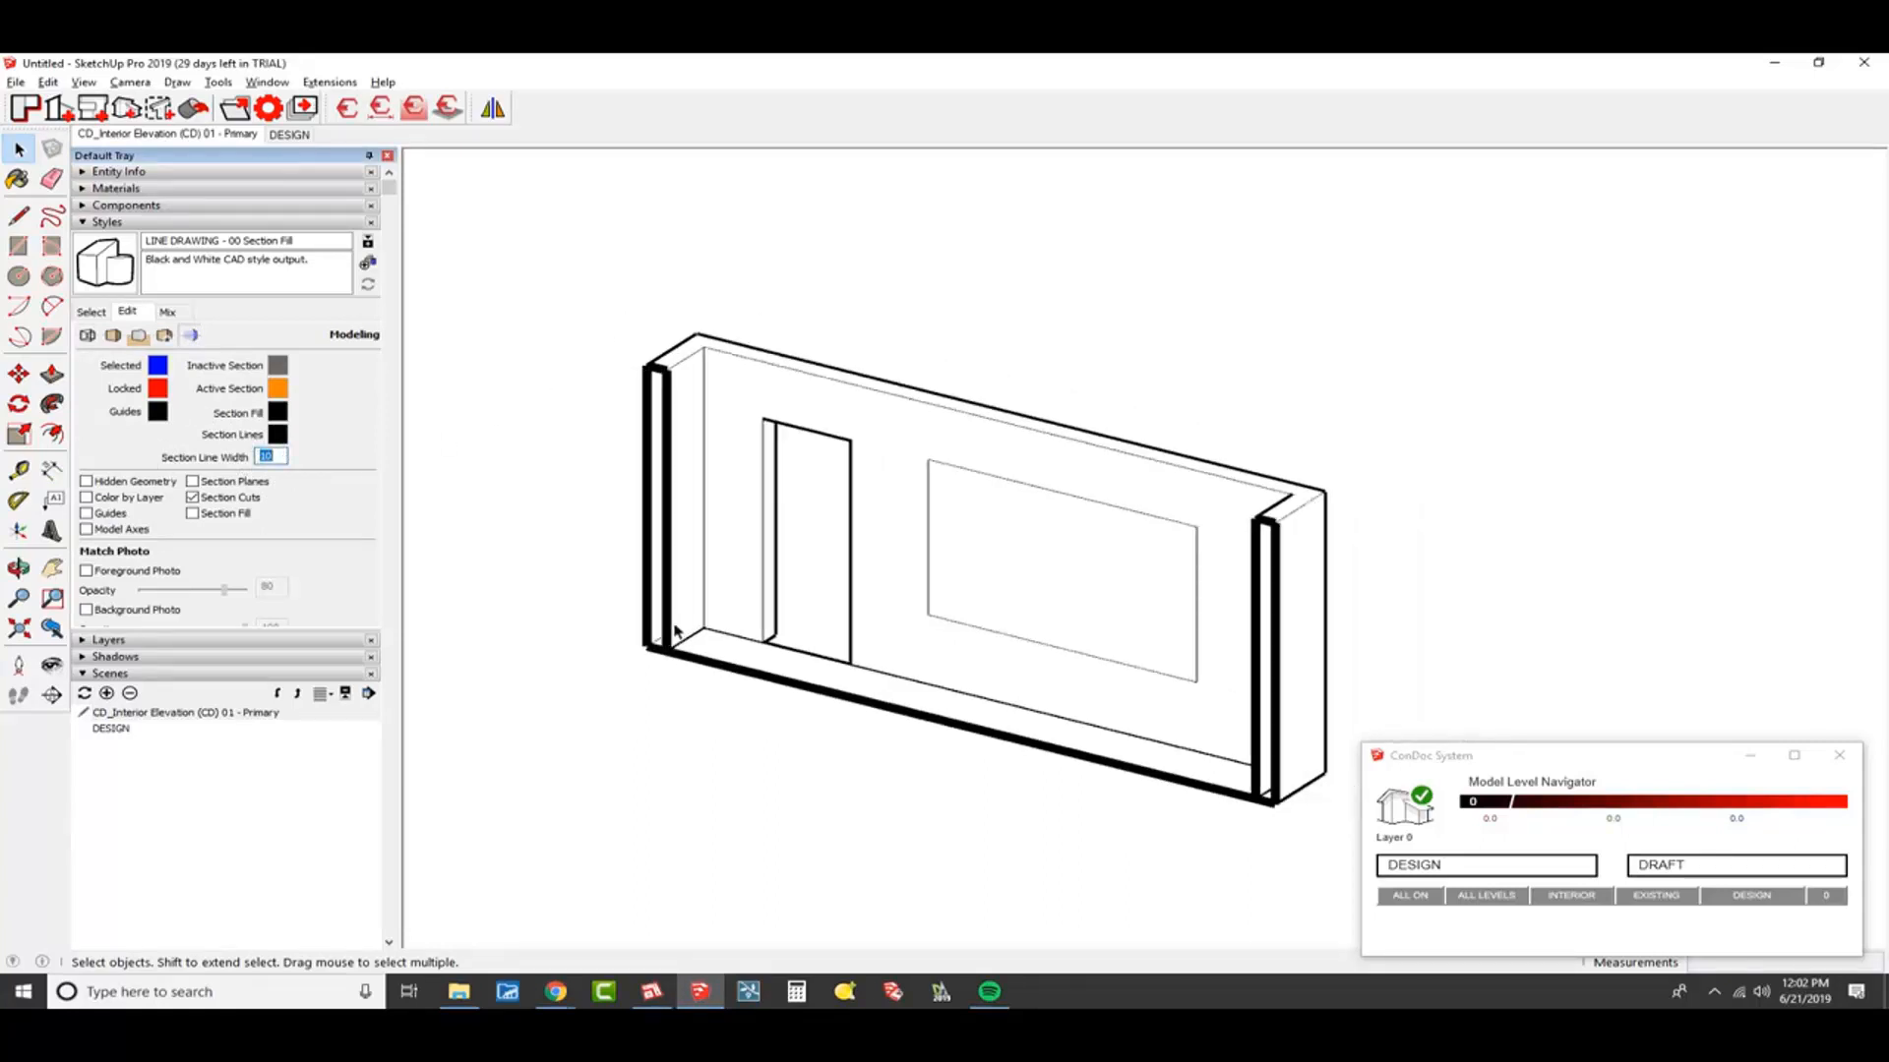
{"action": "middle_click", "coordinate": [894, 584]}
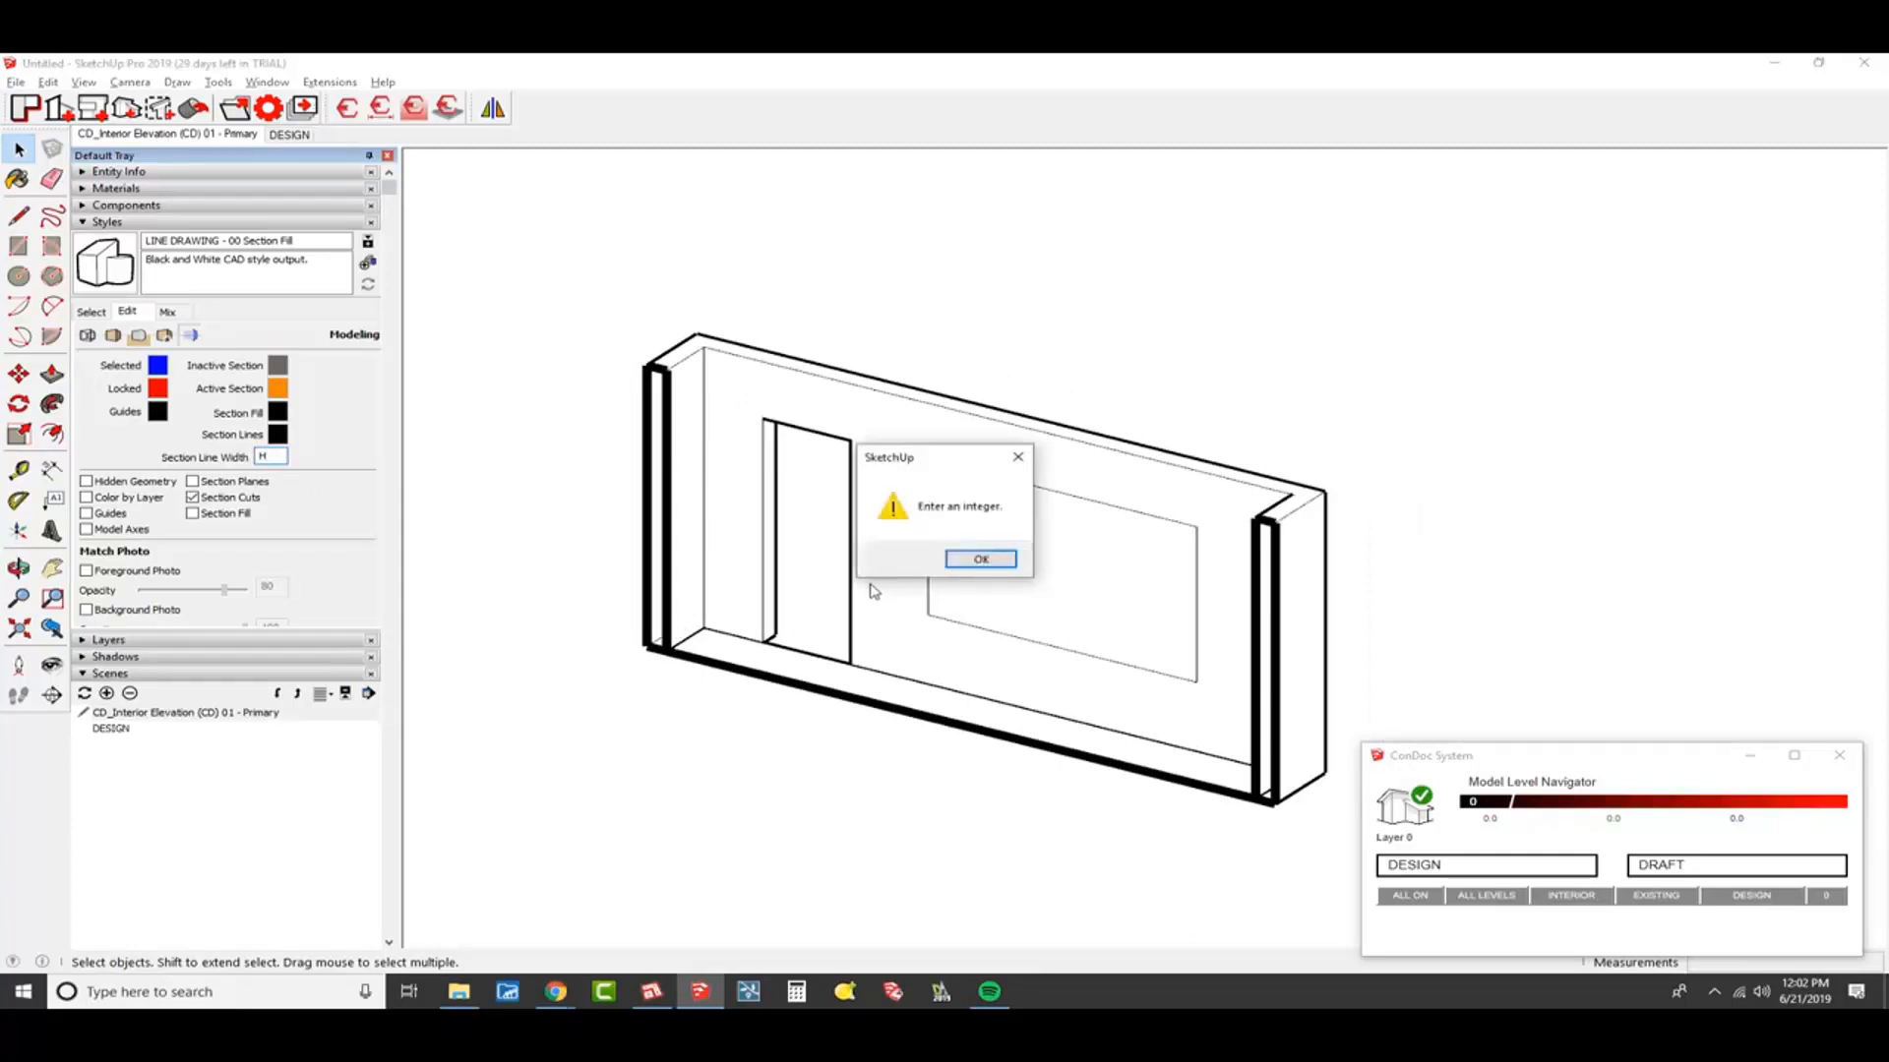
{"action": "left_click", "coordinate": [999, 558]}
{"action": "middle_click_drag", "start_coordinate": [1004, 559], "coordinate": [1005, 559]}
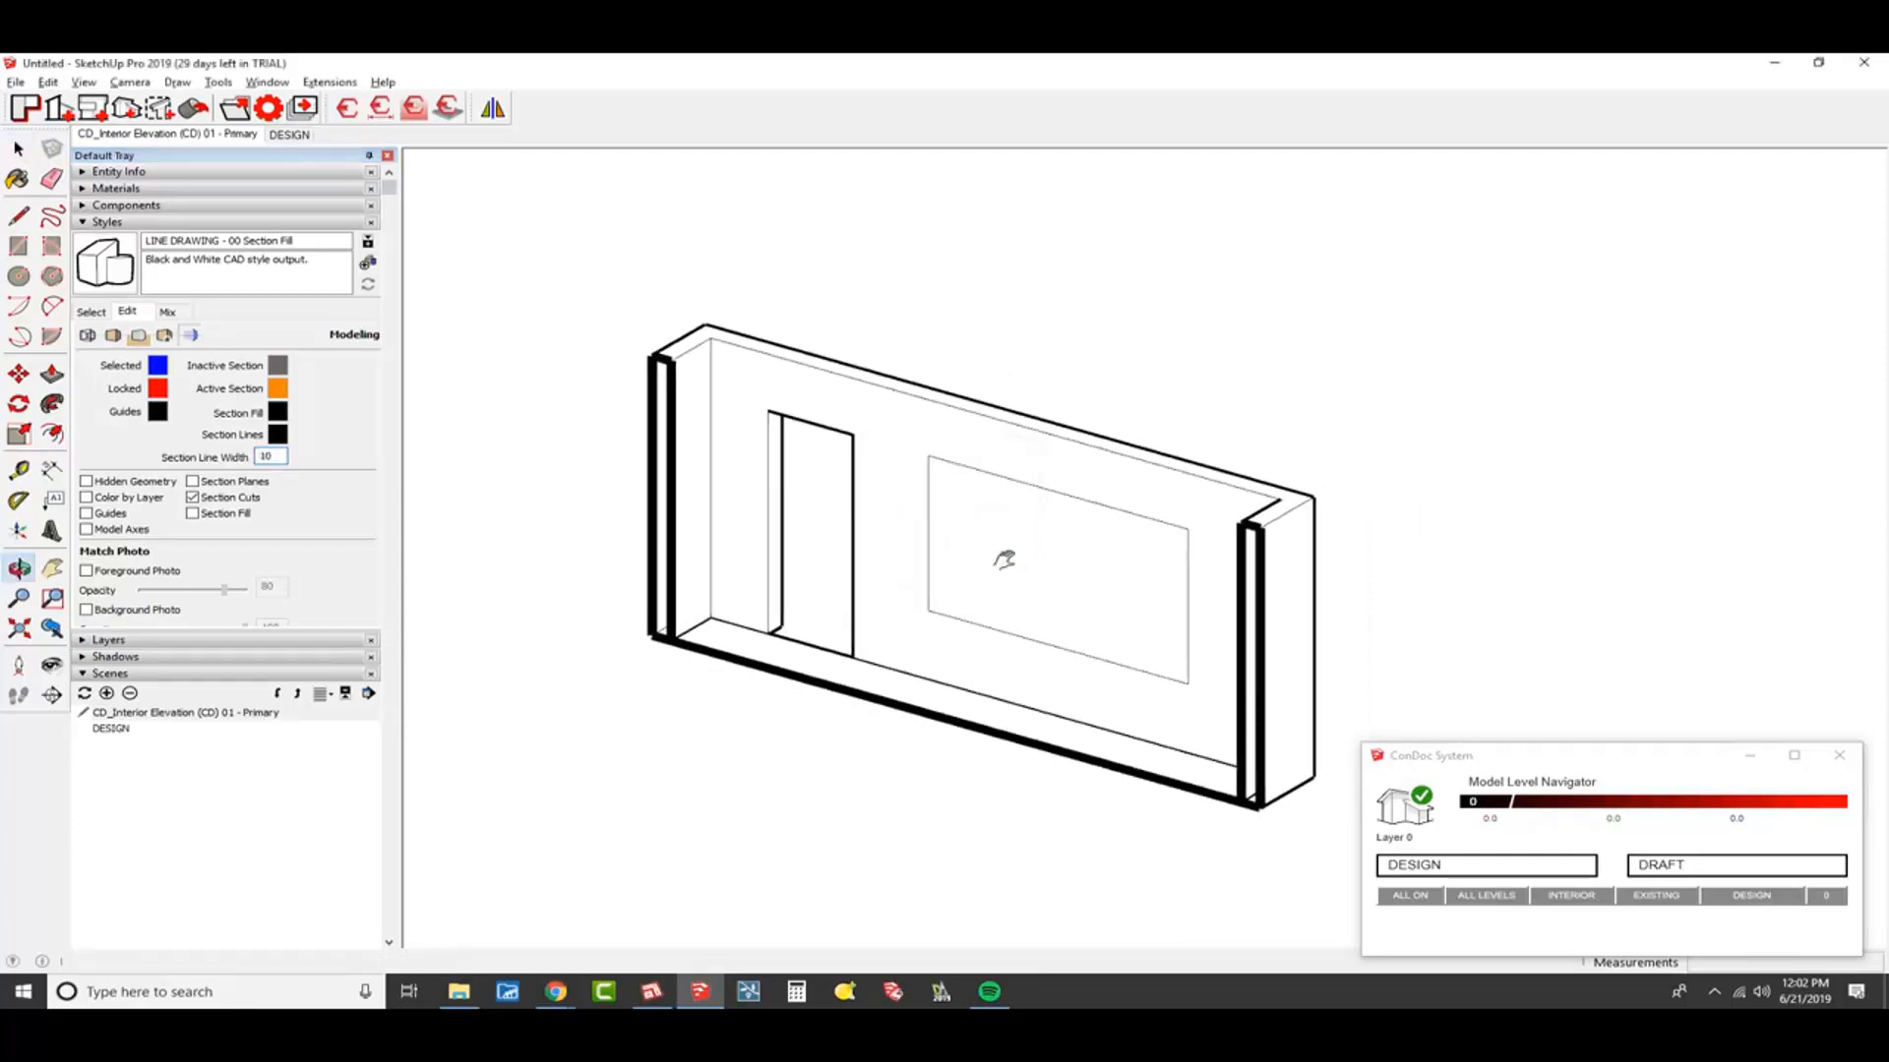
{"action": "left_click_drag", "start_coordinate": [985, 612], "coordinate": [1069, 456]}
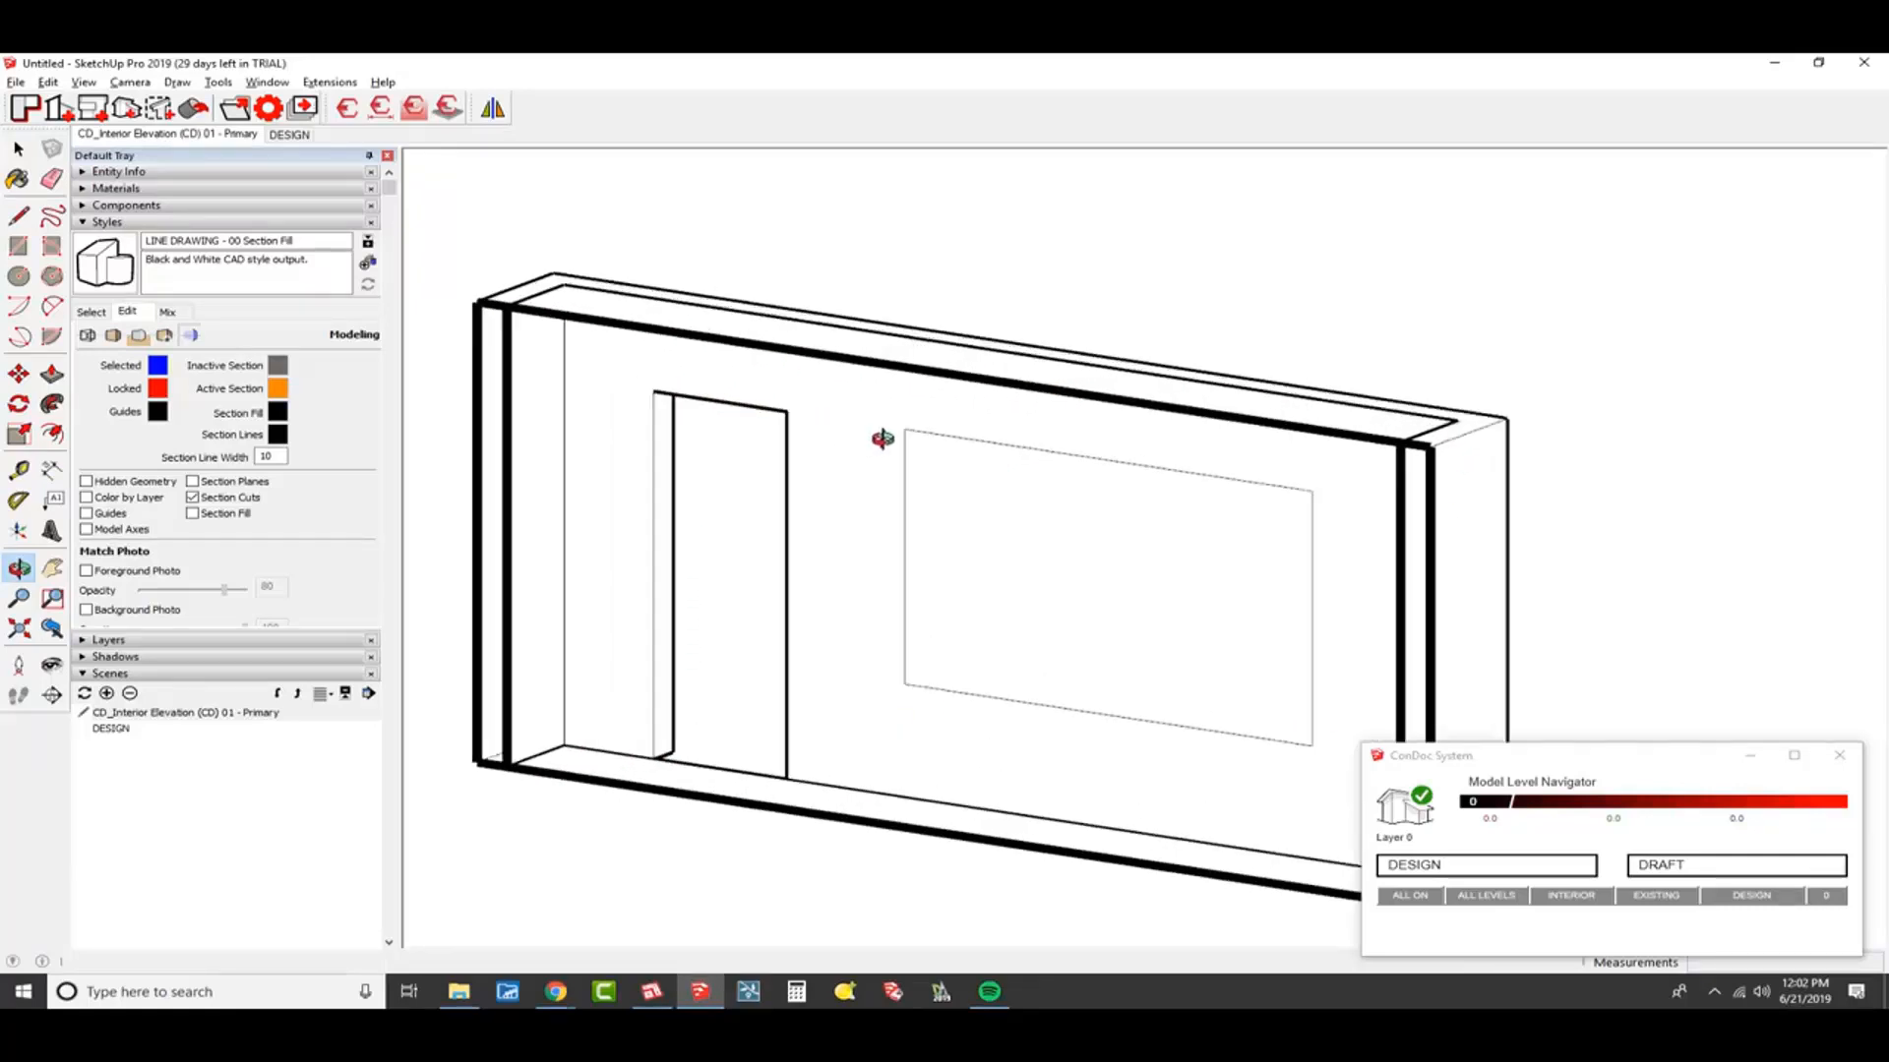
{"action": "scroll", "coordinate": [879, 441], "scroll_direction": "up", "scroll_amount": 1}
{"action": "key", "text": "space"}
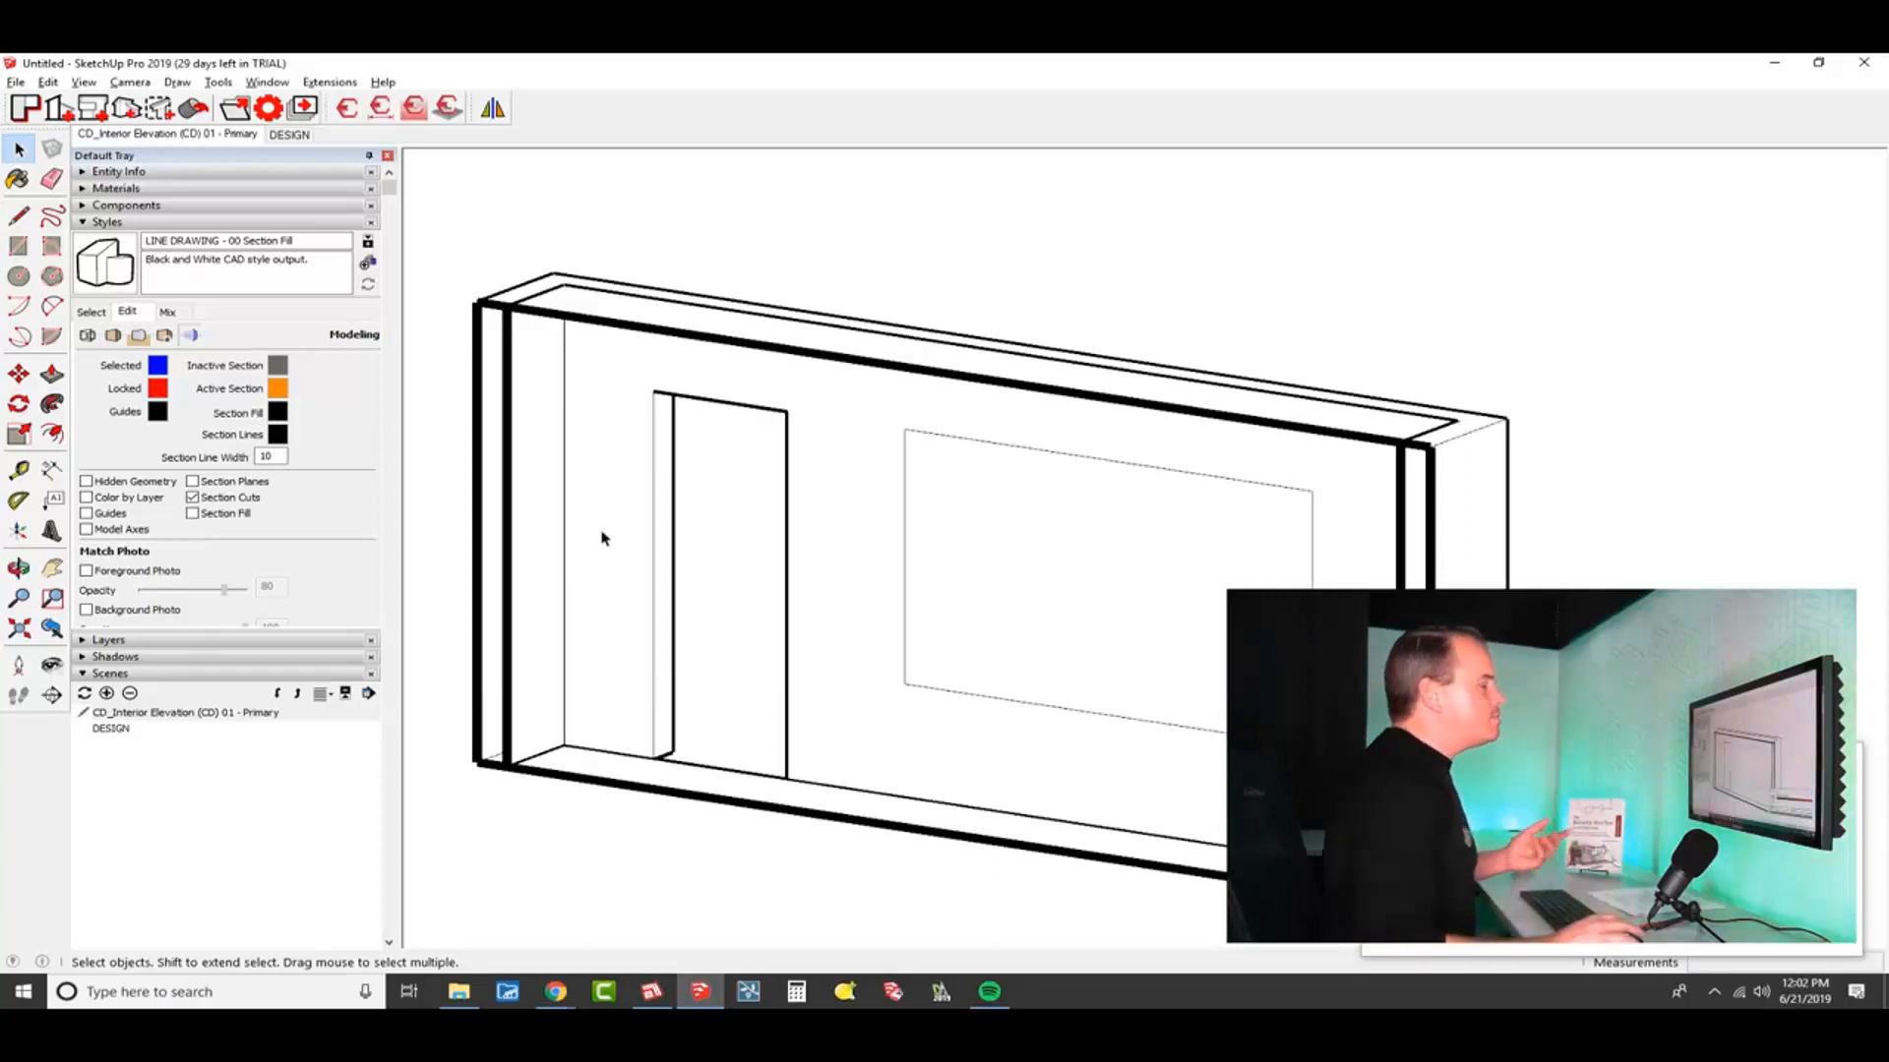
Set the style's section line width to 3 and its profile width to 2
{"action": "double_click", "coordinate": [267, 457]}
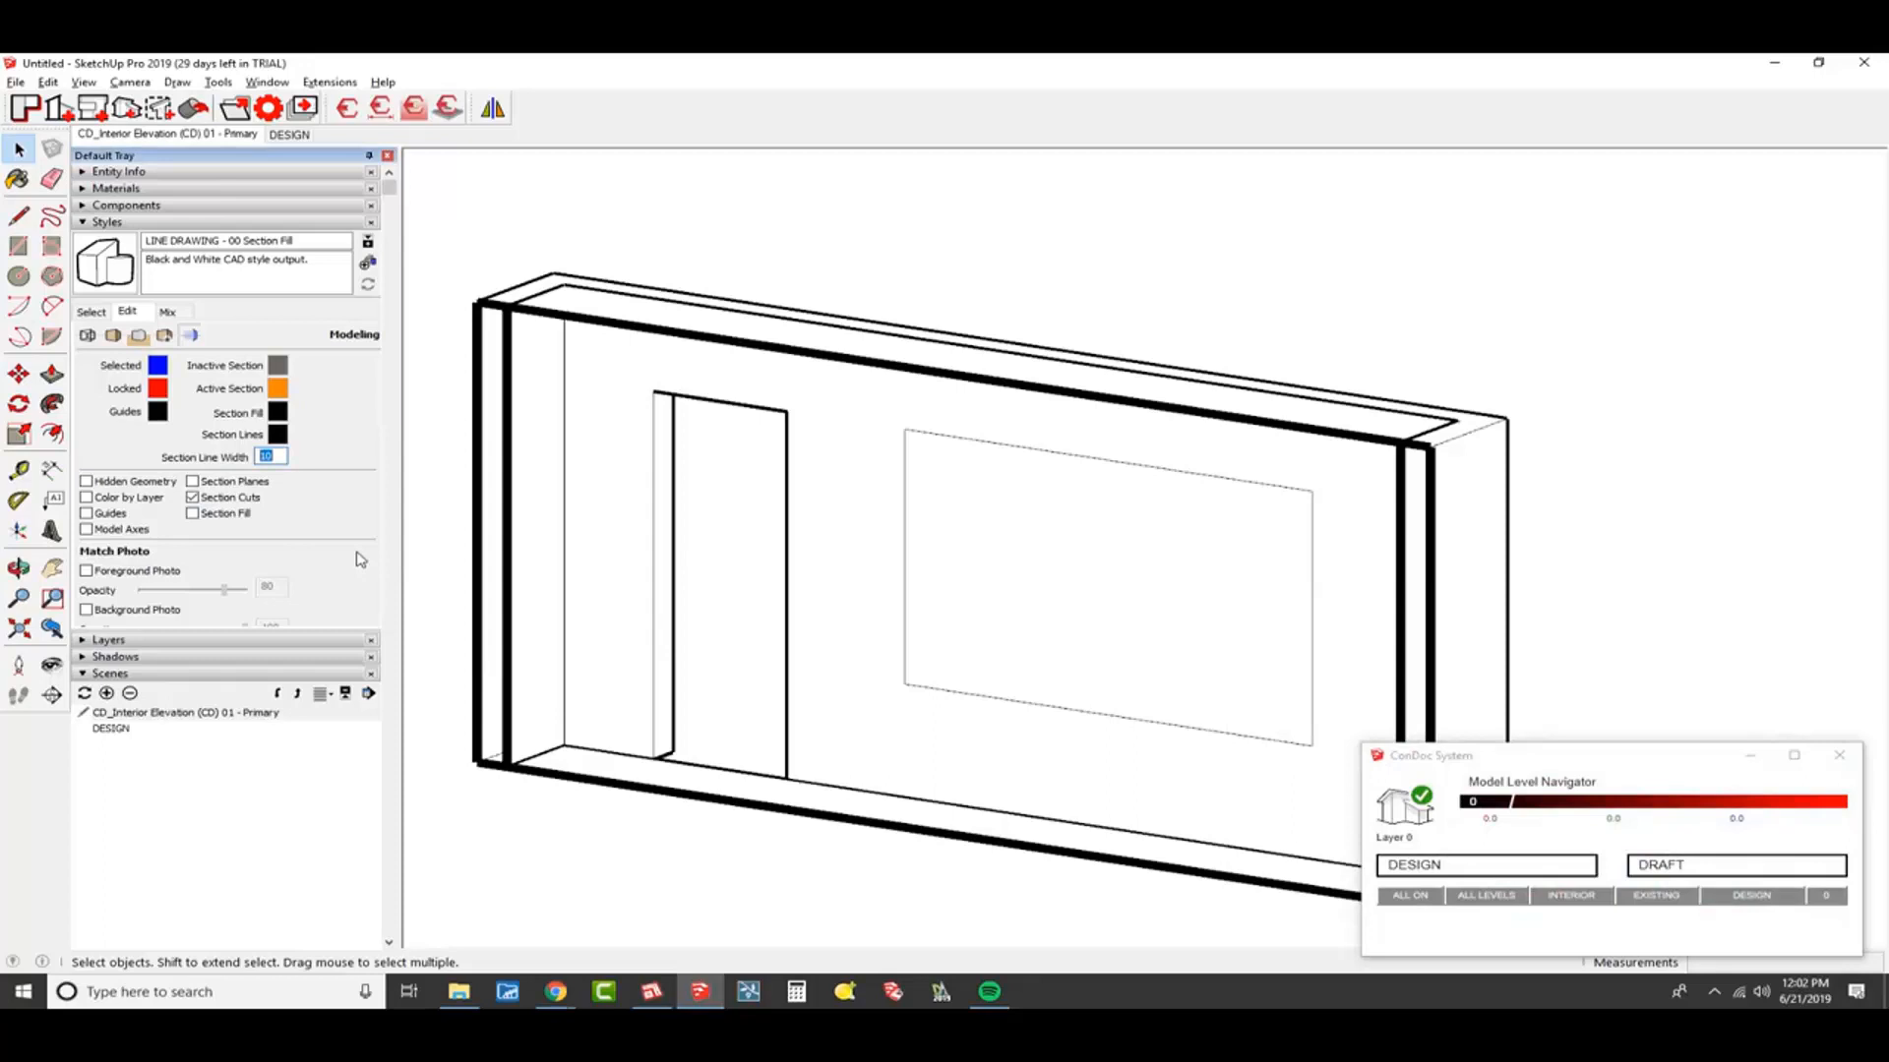
{"action": "type", "text": "3"}
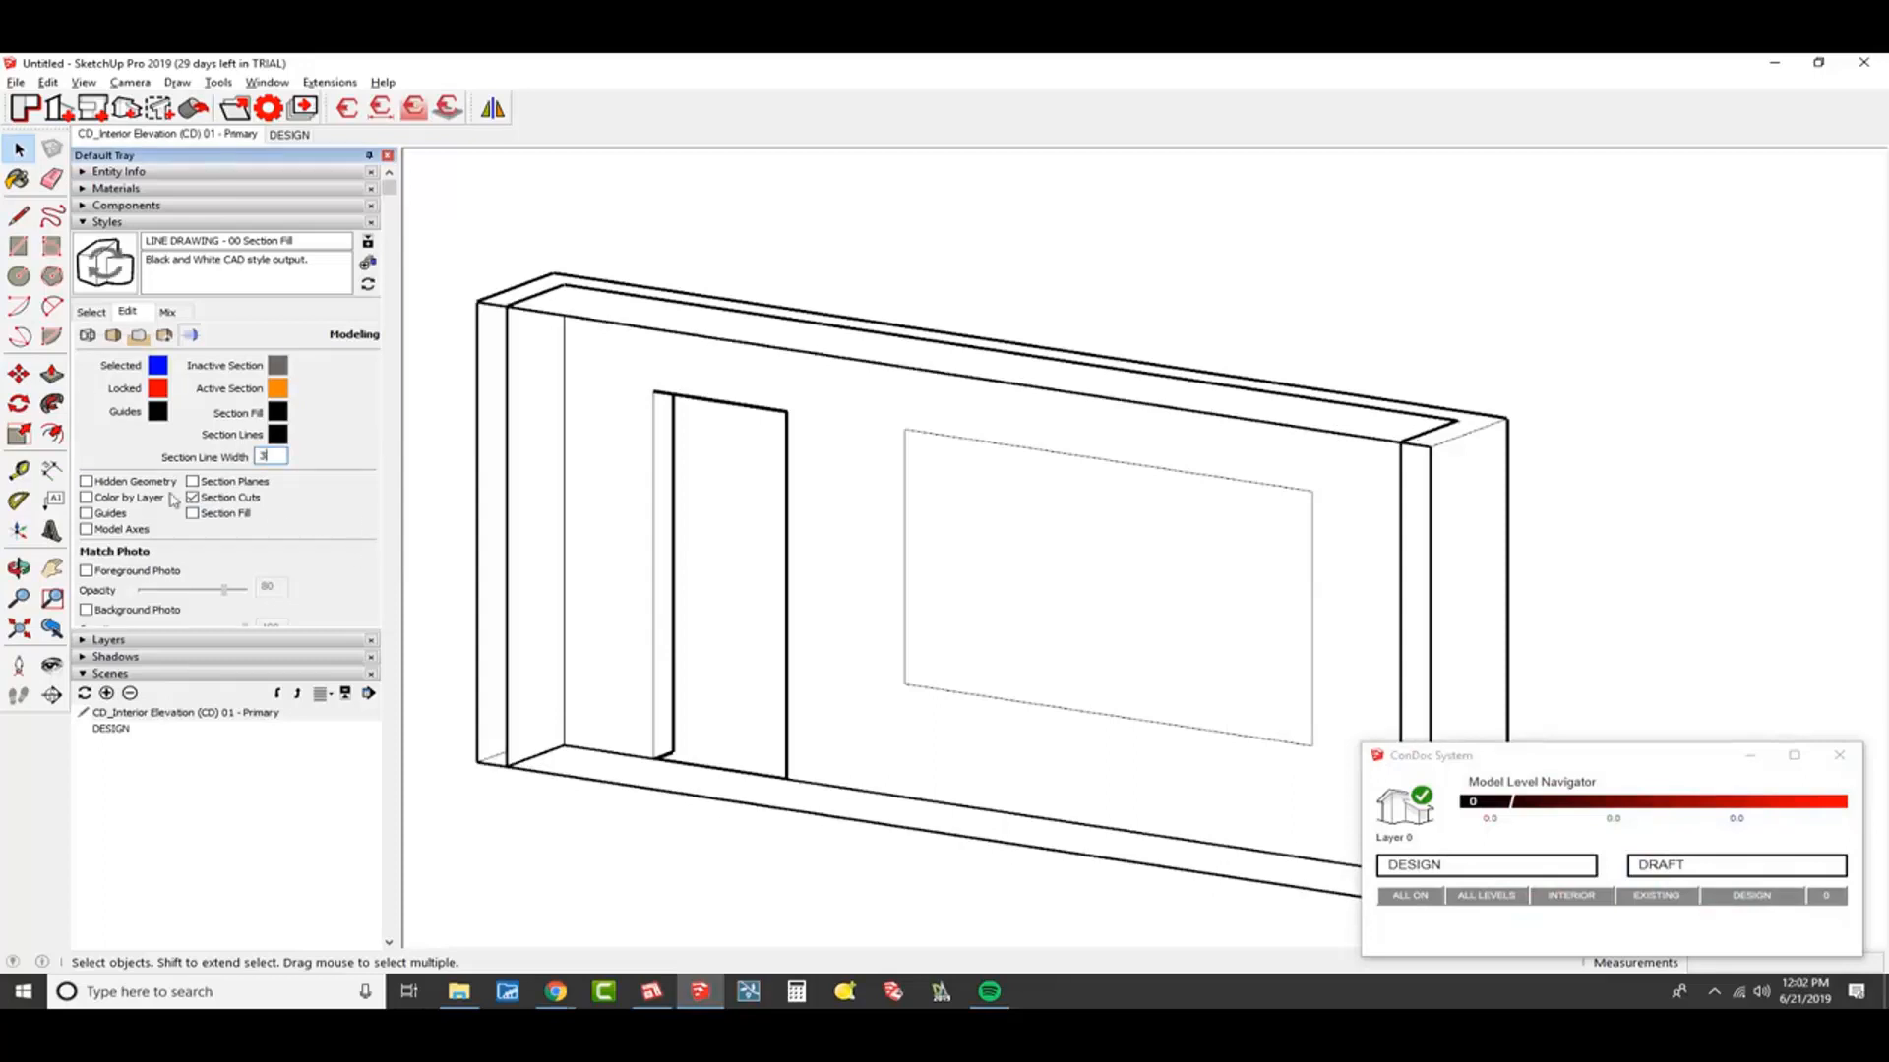
{"action": "left_click", "coordinate": [87, 336]}
{"action": "double_click", "coordinate": [208, 403]}
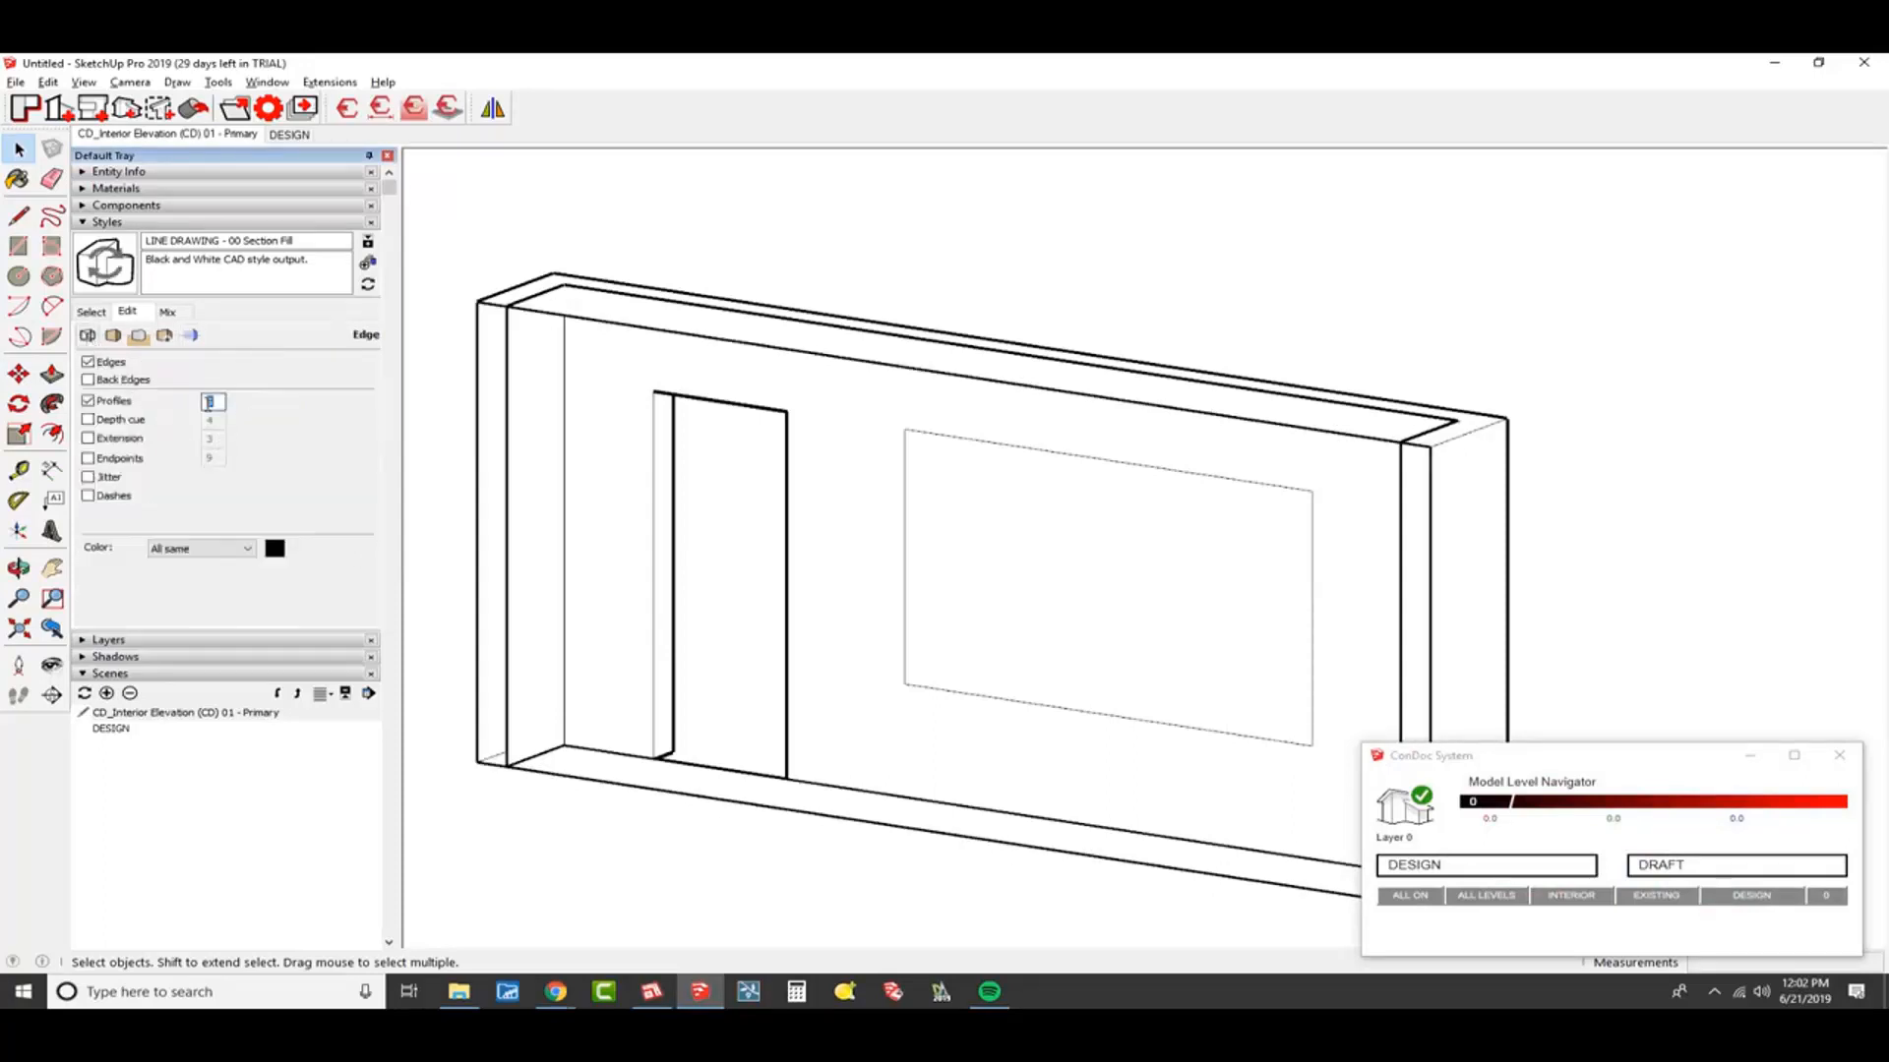
{"action": "type", "text": "2"}
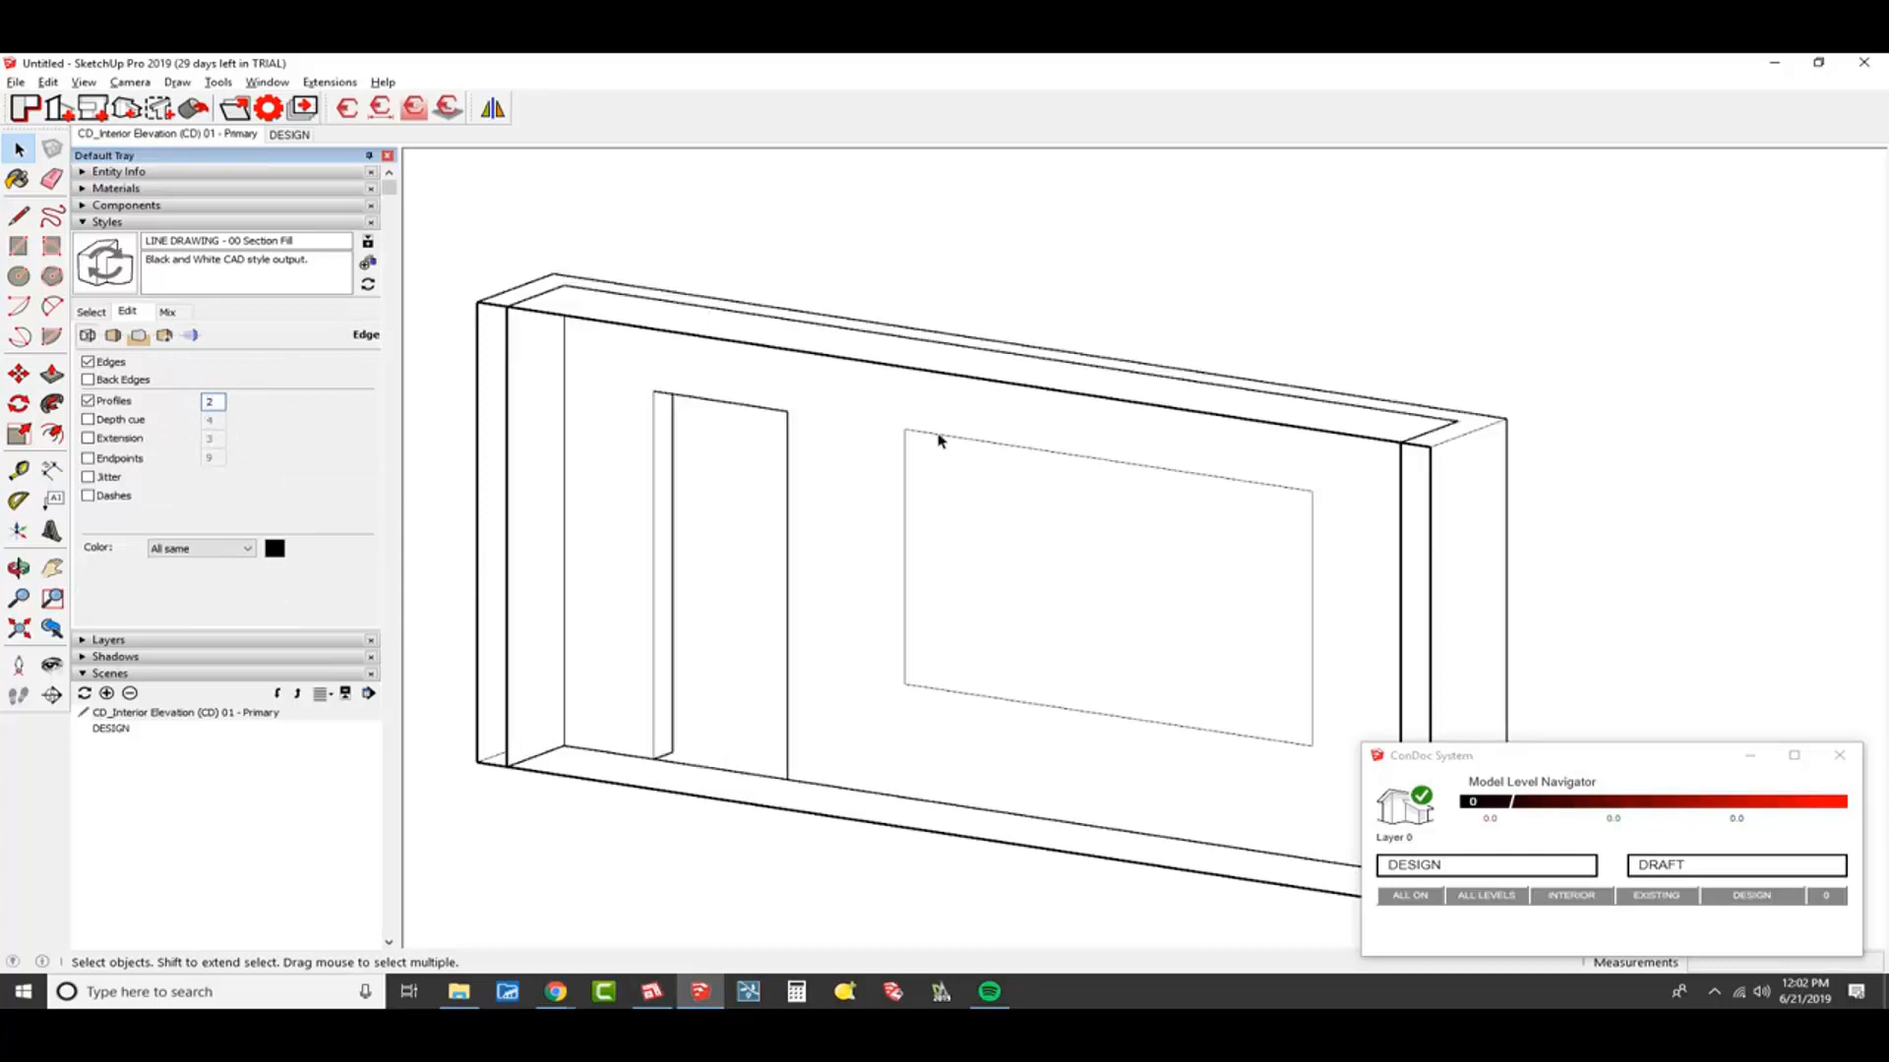
Update the LINE DRAWING - 00 Section Fill style, return to the interior elevation scene, and close the ConDoc System window
{"action": "left_click", "coordinate": [108, 258]}
{"action": "left_click", "coordinate": [175, 138]}
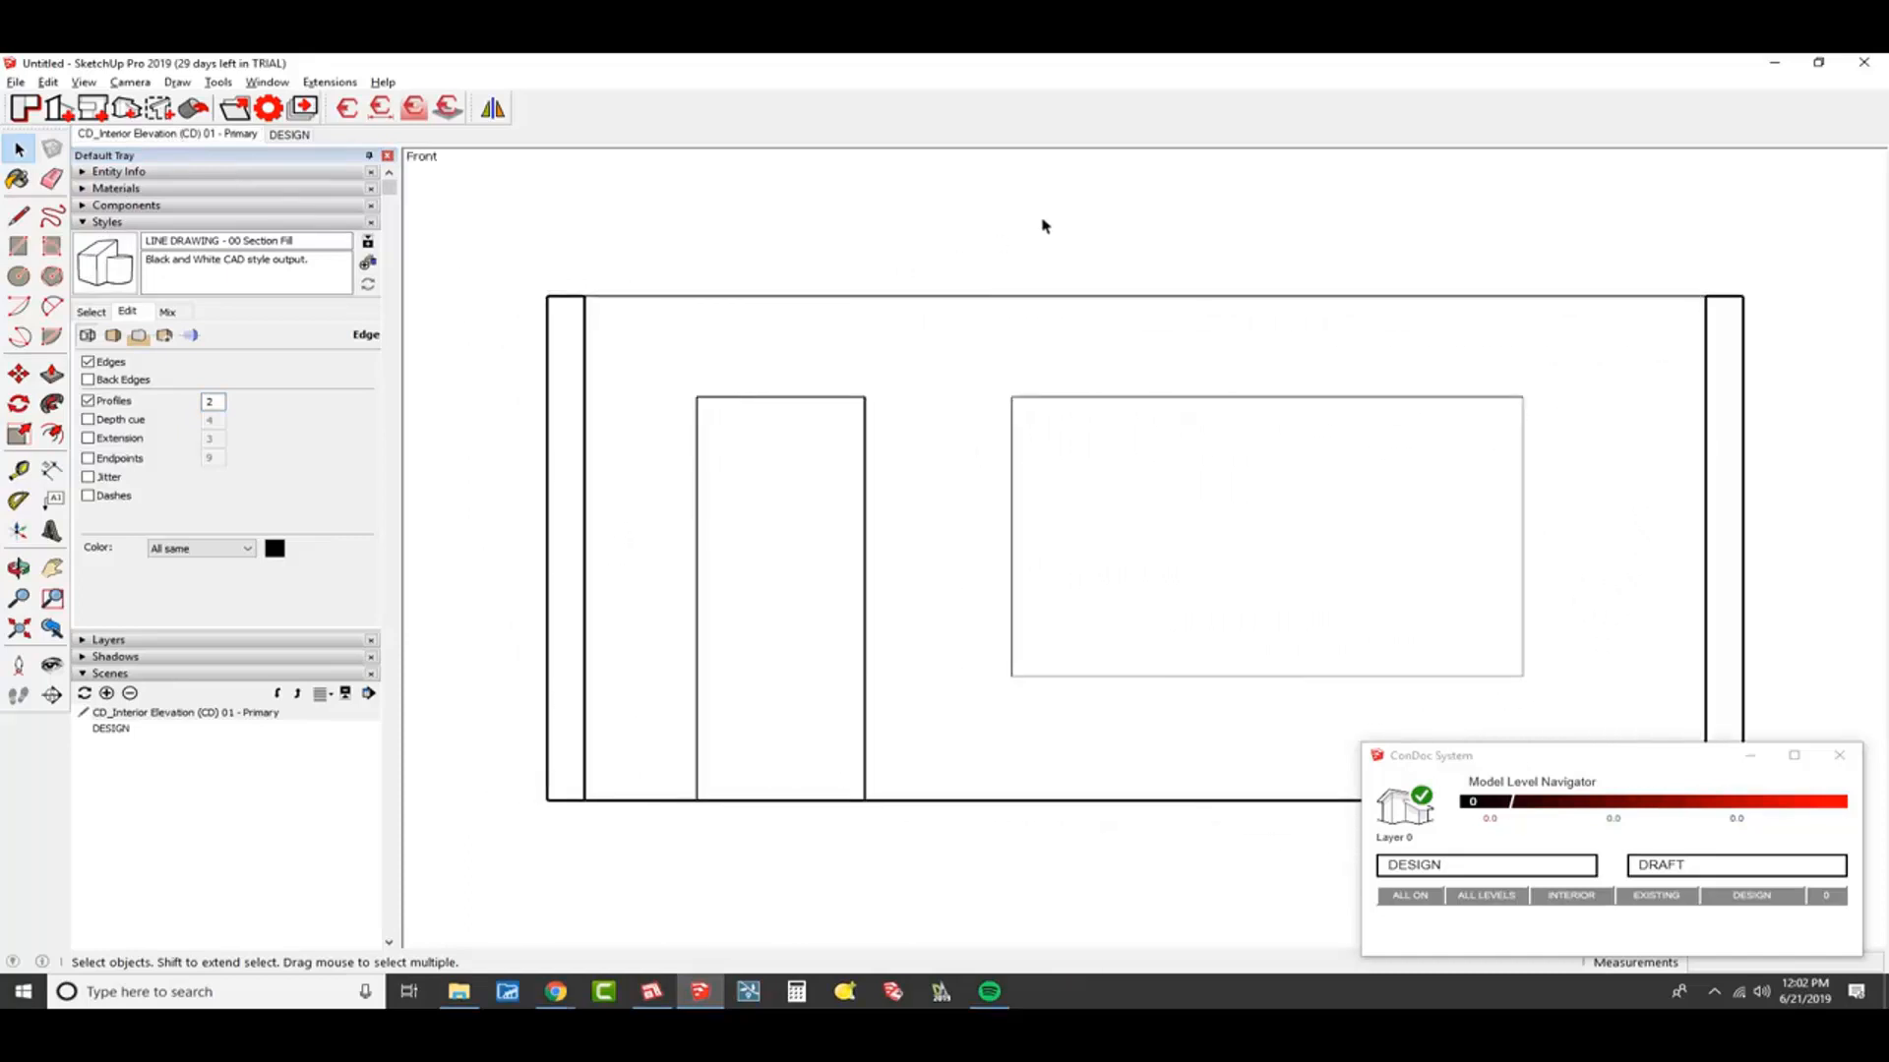
{"action": "left_click", "coordinate": [1839, 755]}
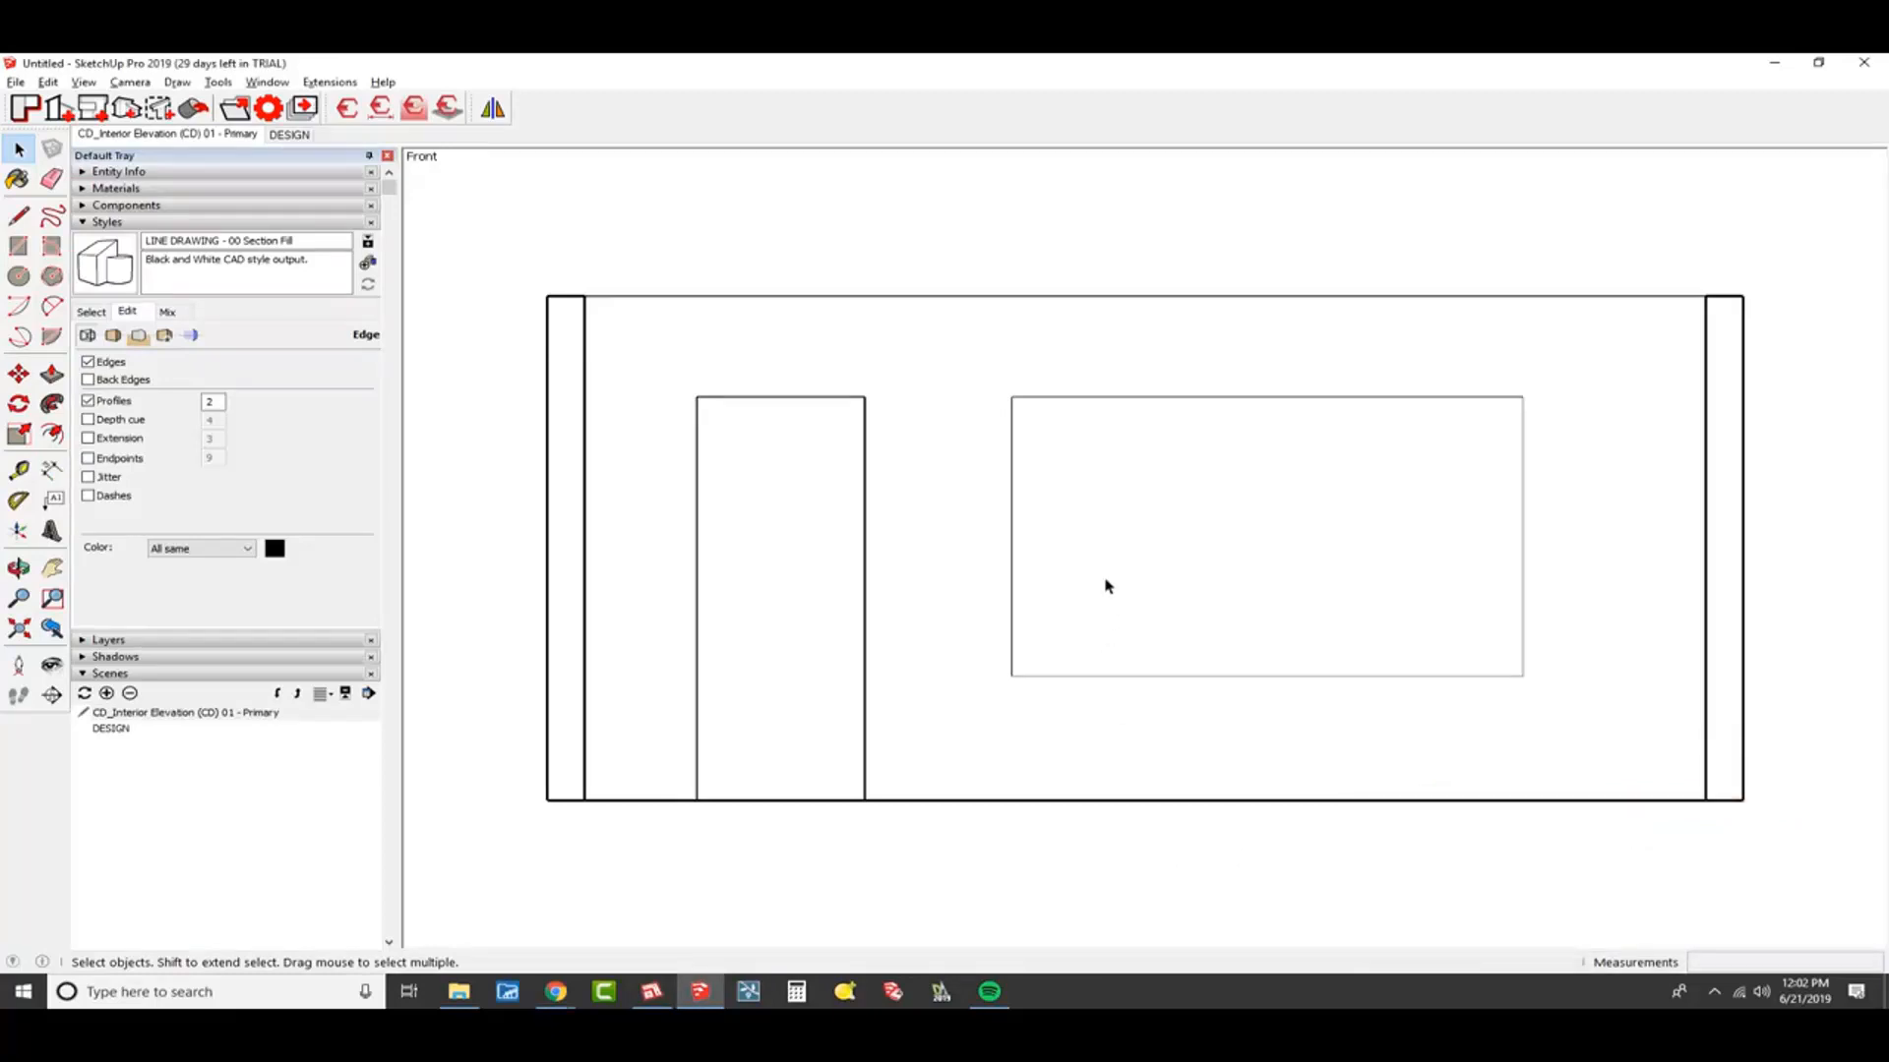
Save the model as Room in the TEMP folder on the Desktop
{"action": "key", "text": "ctrl+s"}
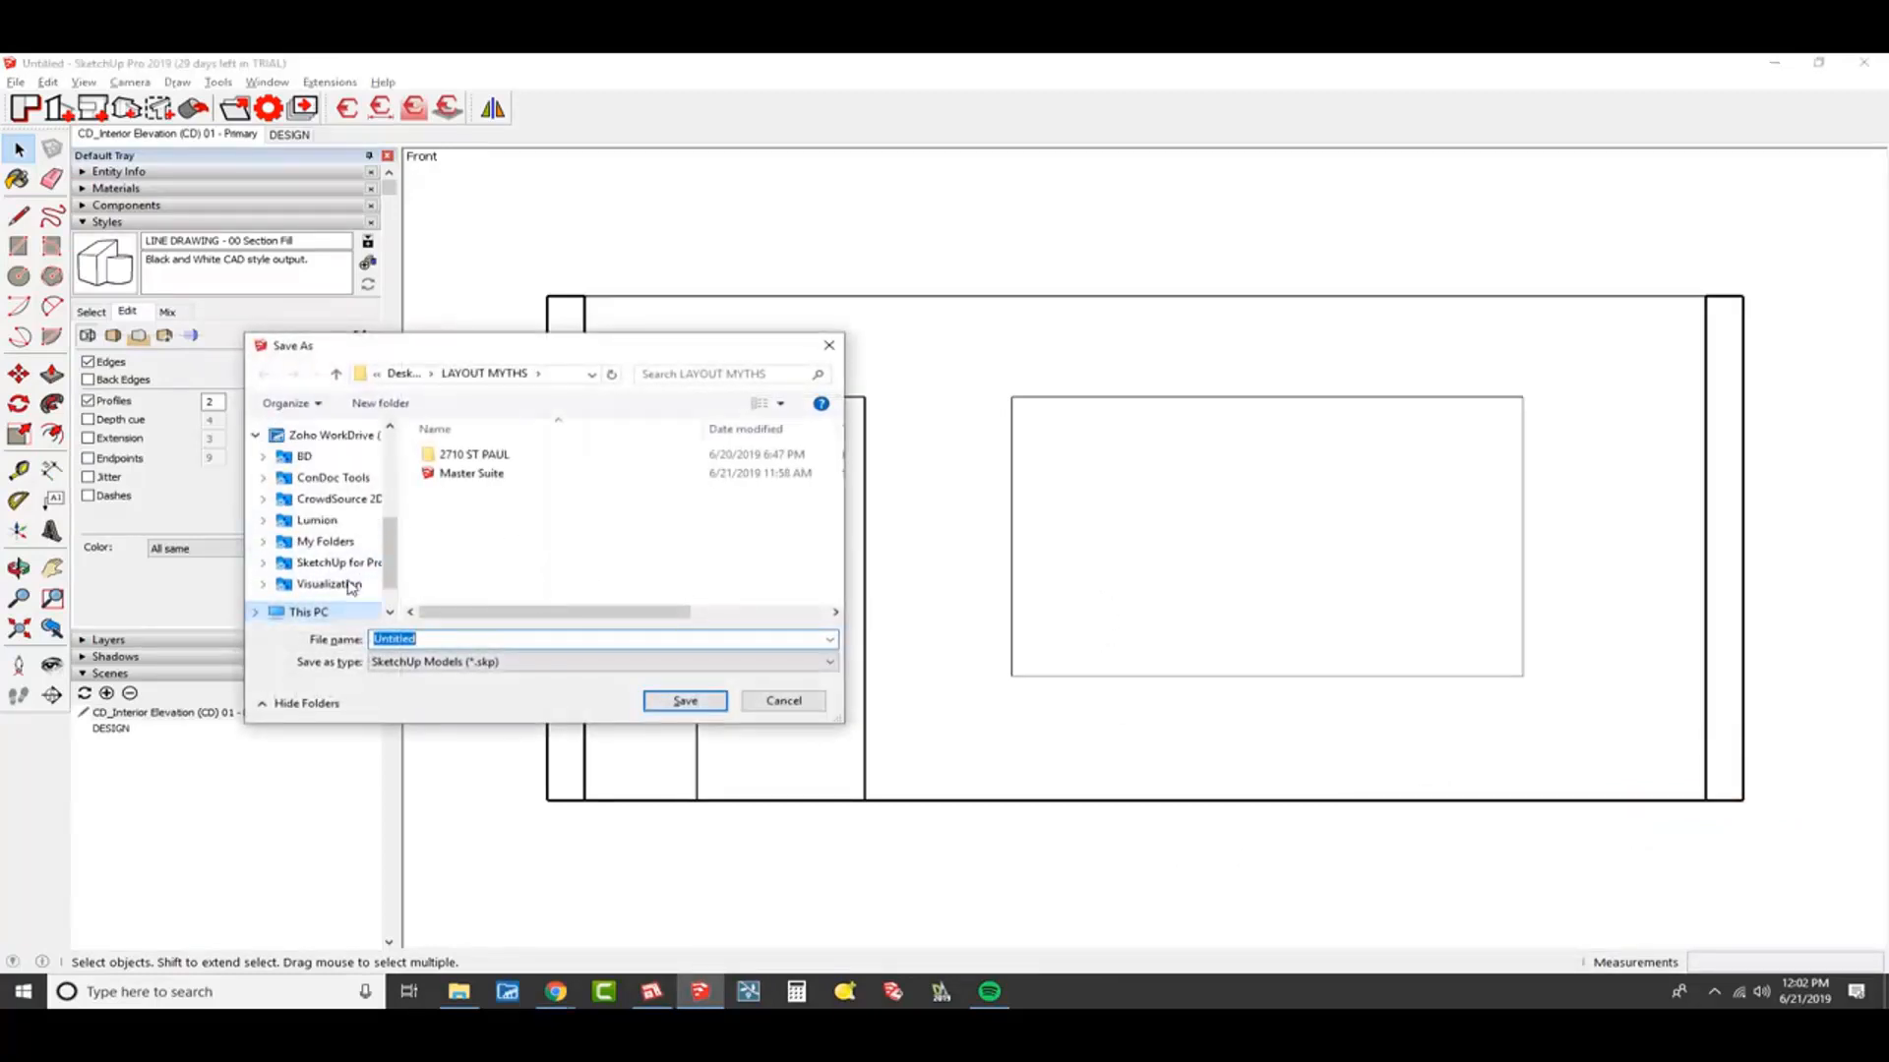
{"action": "scroll", "coordinate": [352, 588], "scroll_direction": "up", "scroll_amount": 6}
{"action": "left_click", "coordinate": [317, 463]}
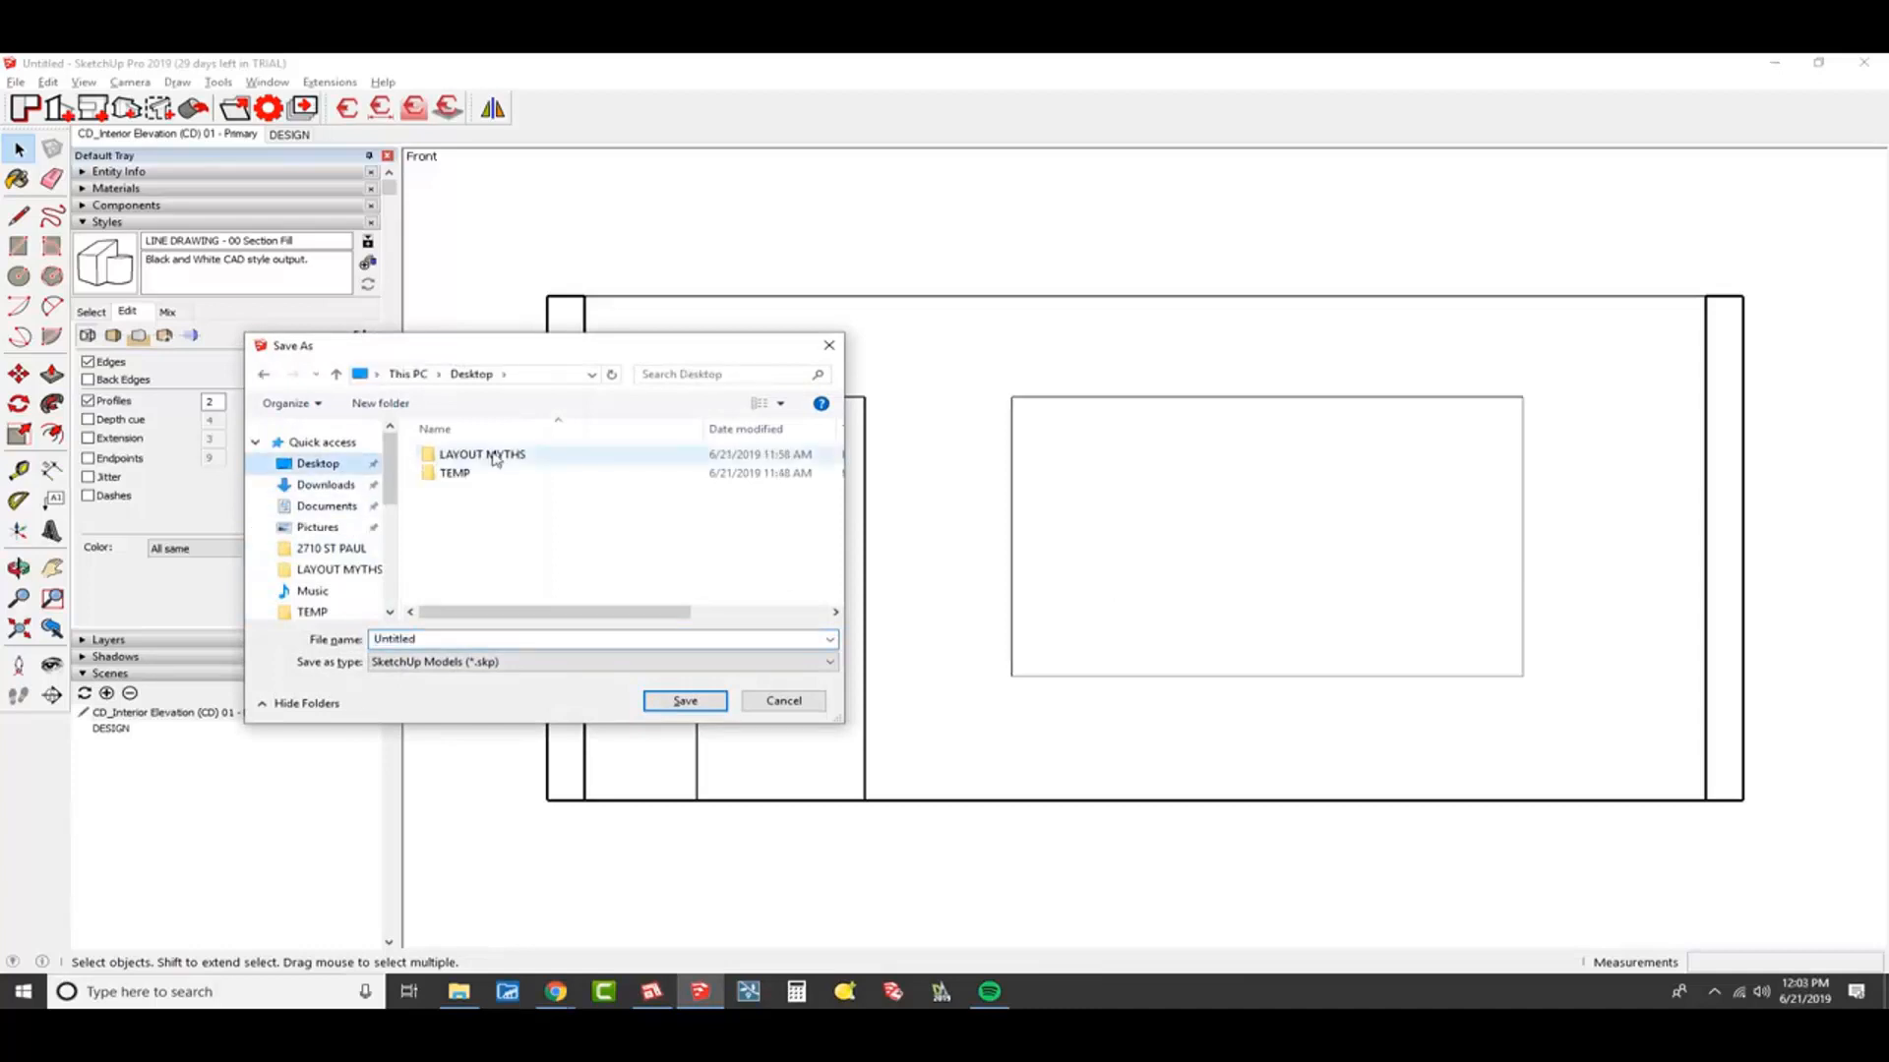
{"action": "double_click", "coordinate": [454, 473]}
{"action": "left_click", "coordinate": [451, 473]}
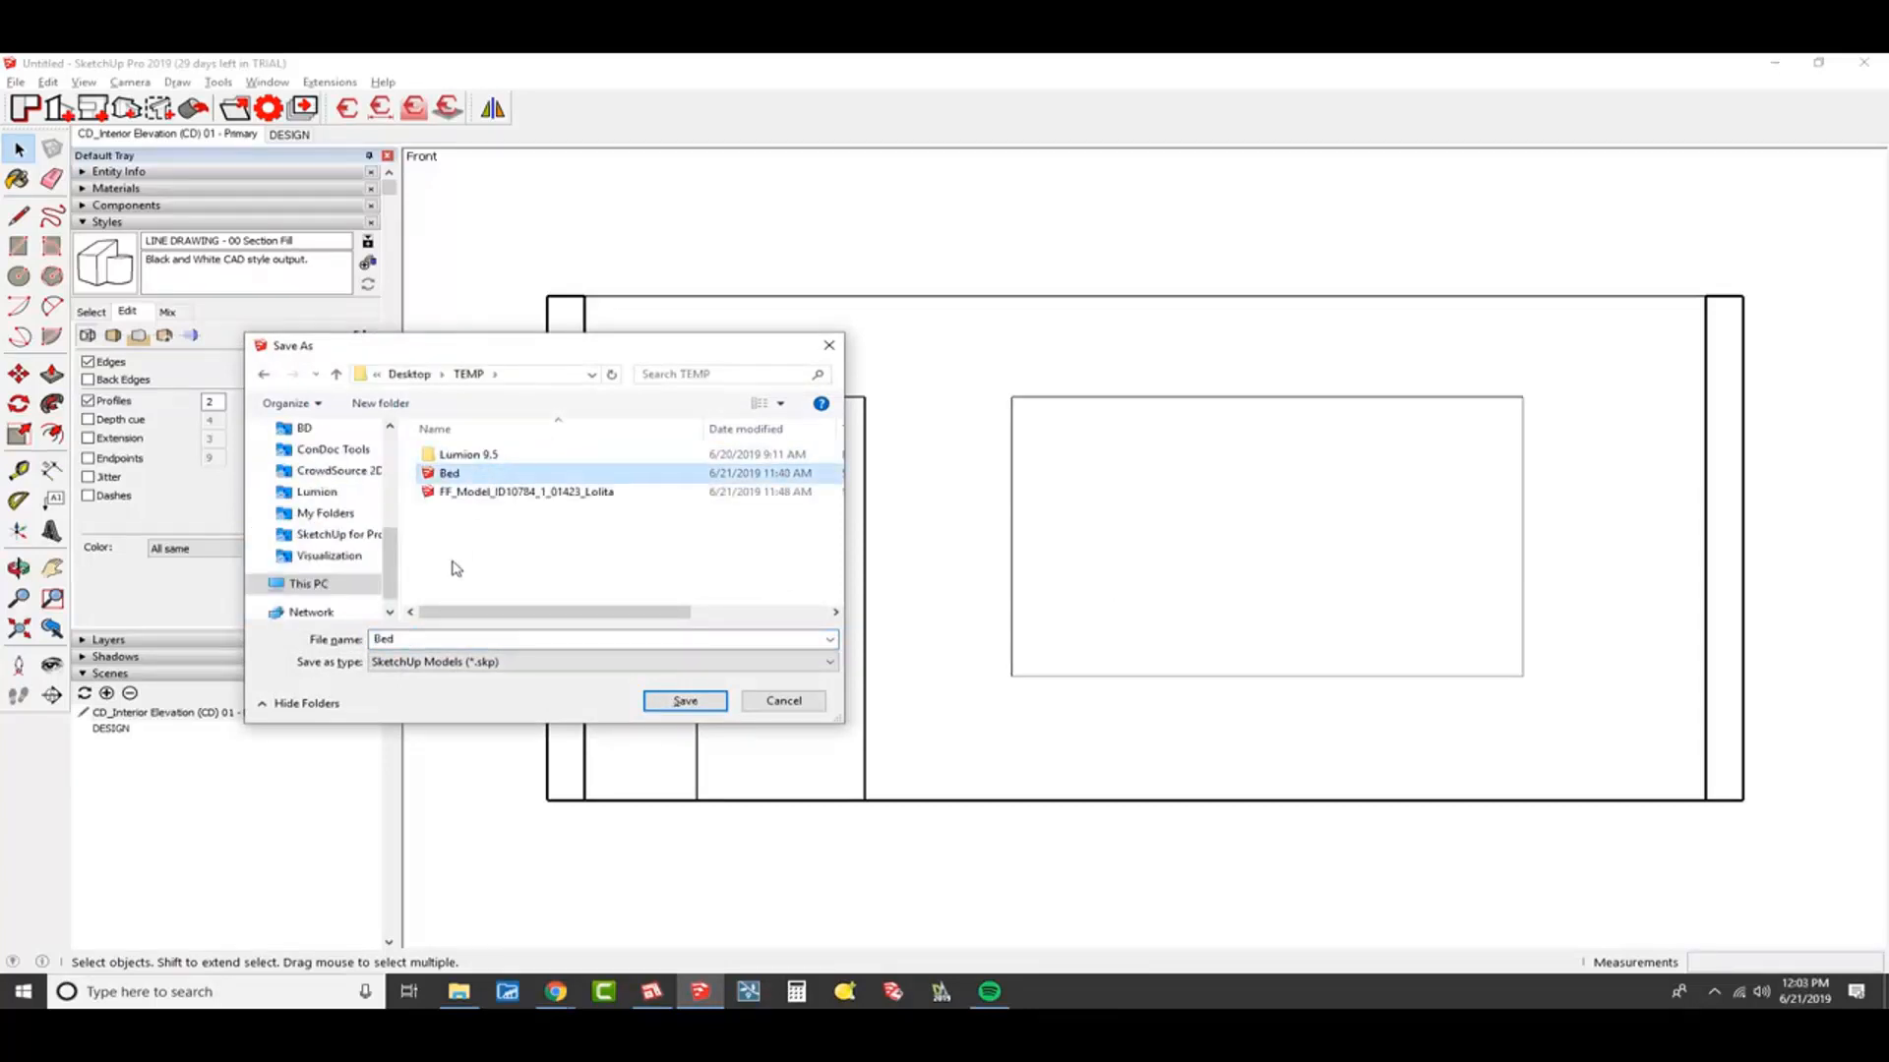
{"action": "double_click", "coordinate": [430, 637]}
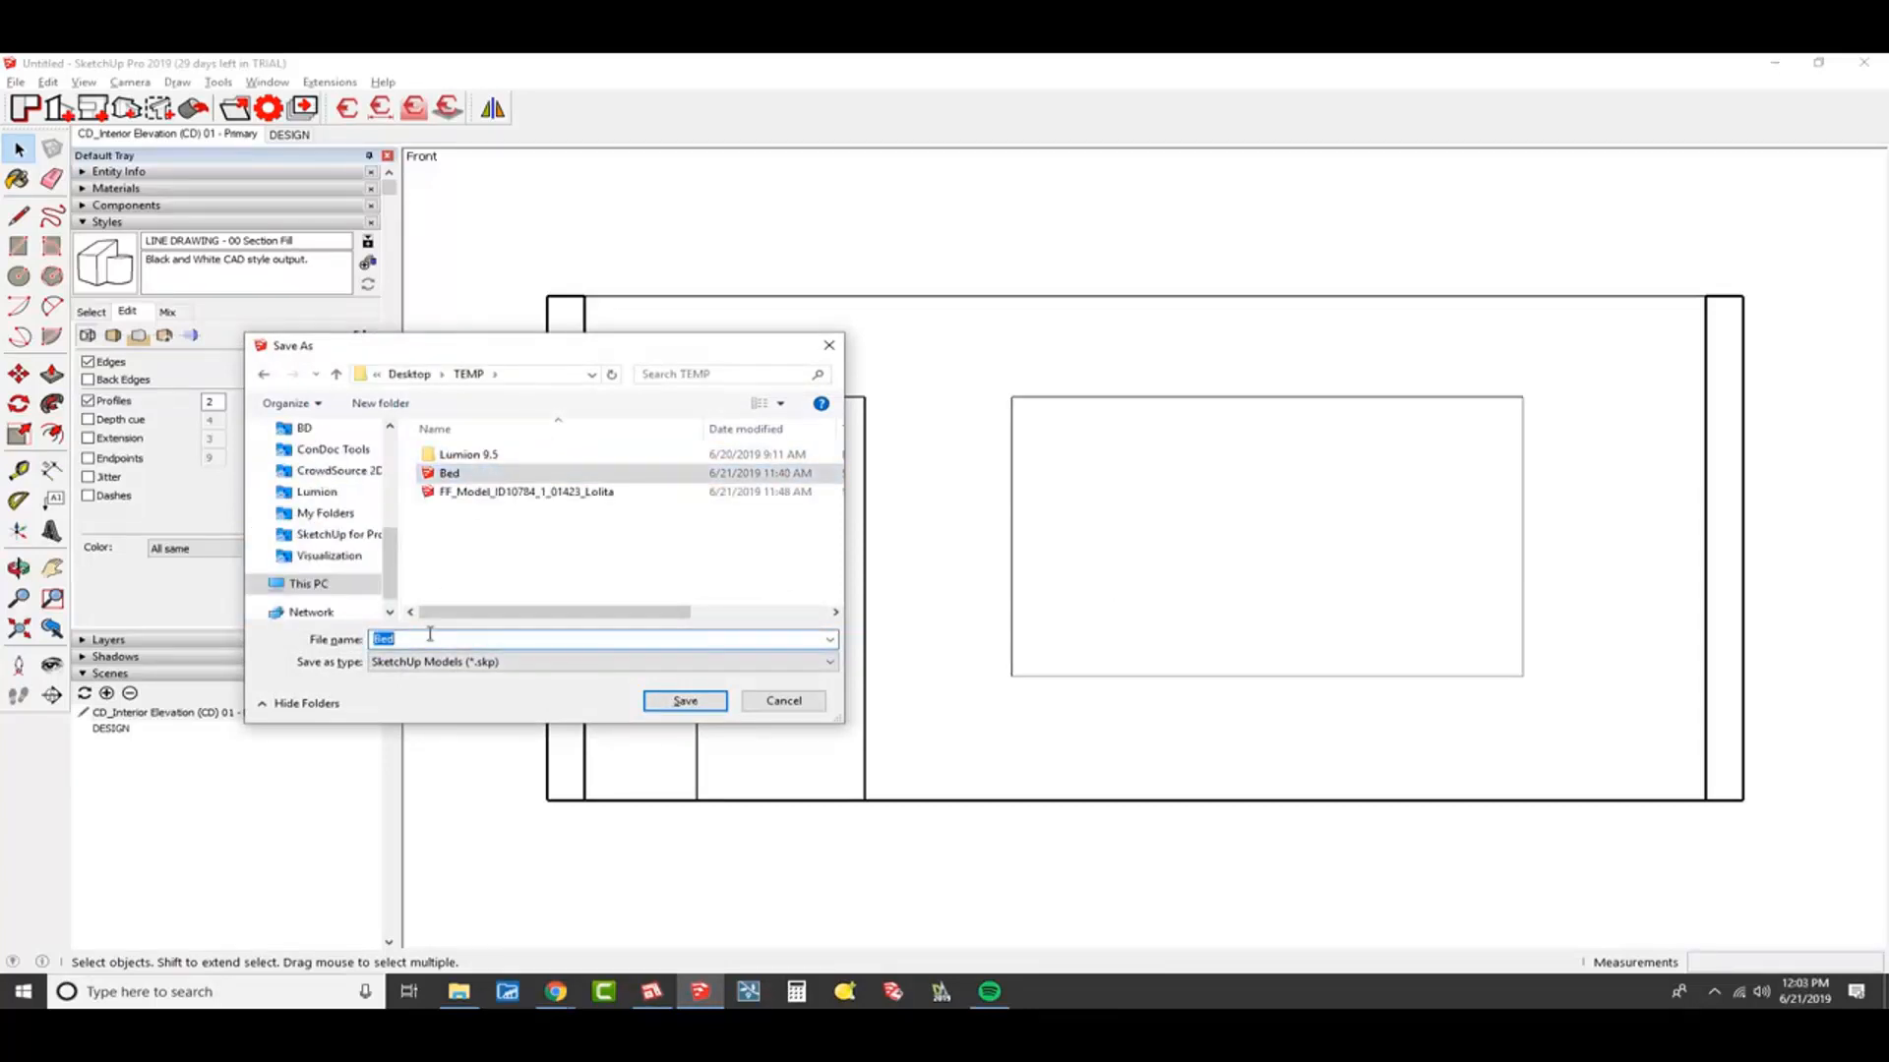
{"action": "type", "text": "Room"}
{"action": "key", "text": "Return"}
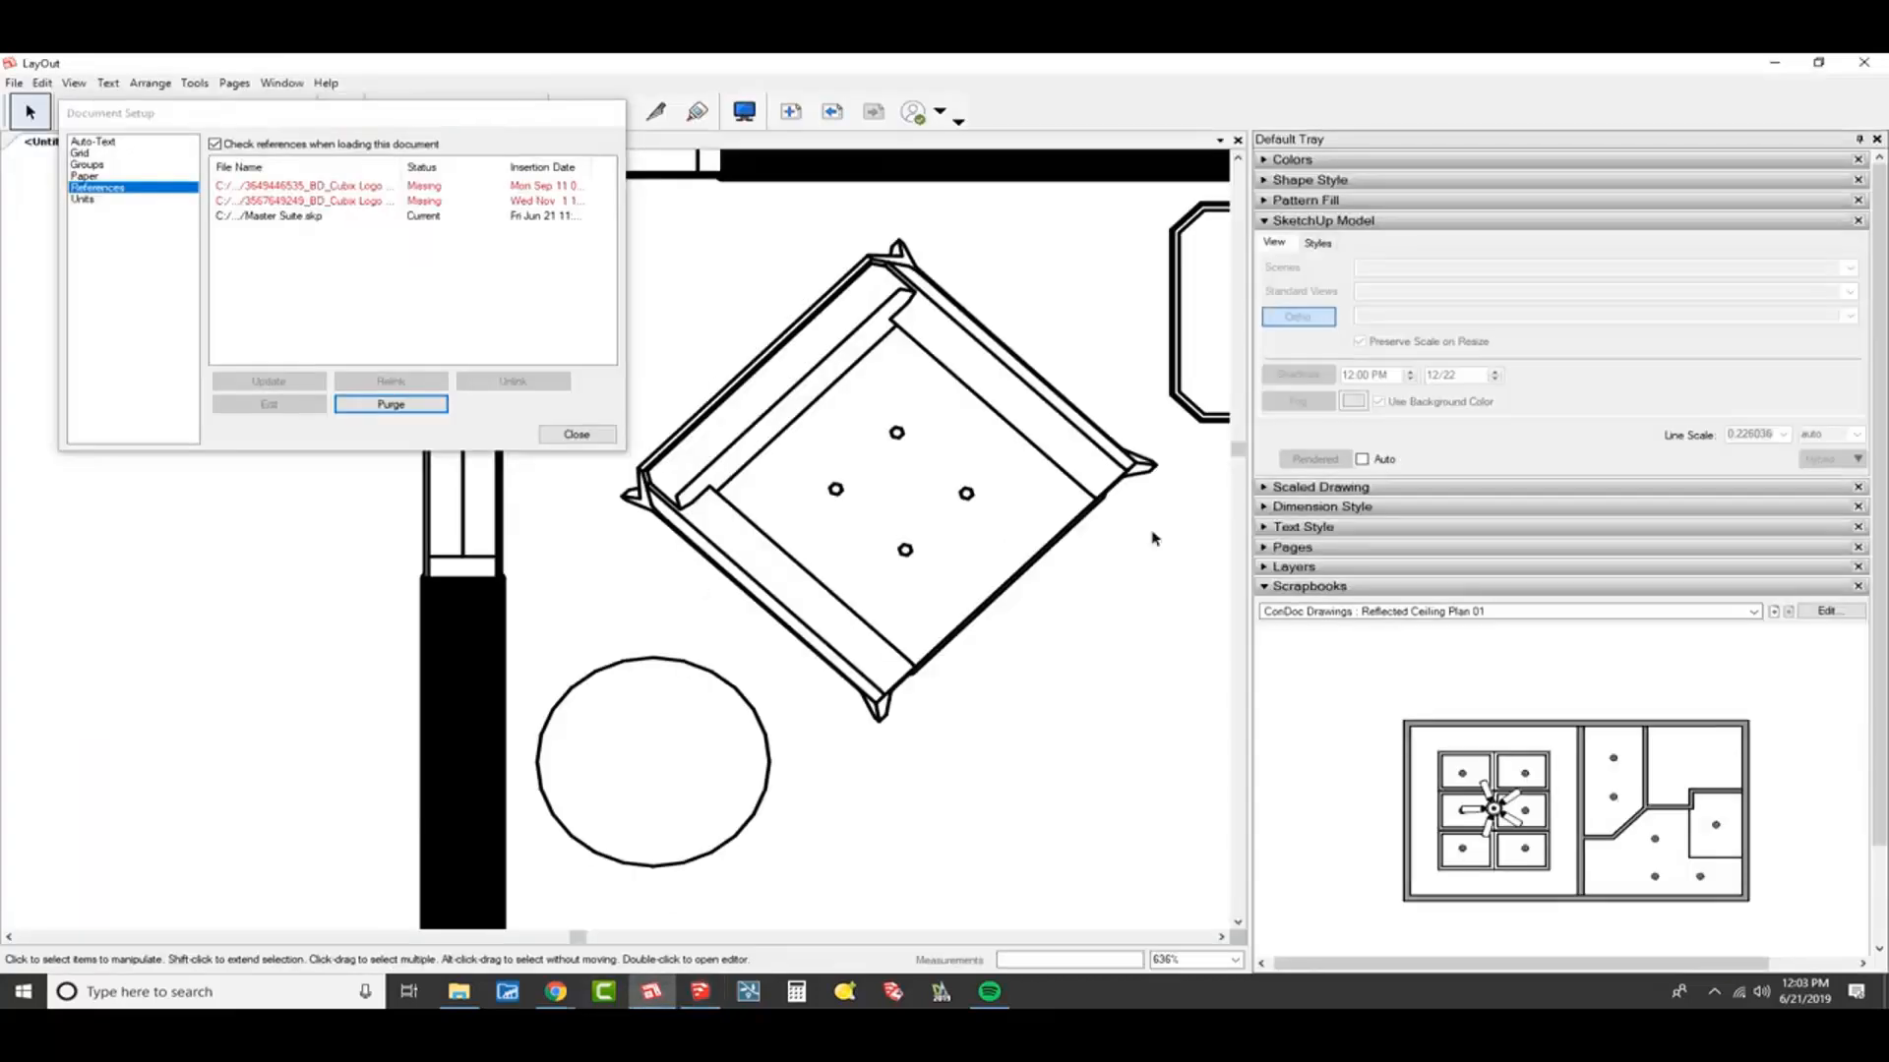
Switch to LayOut, close the Document Setup dialog, and bring the whole A1.03 sheet into view
{"action": "scroll", "coordinate": [1153, 538], "scroll_direction": "down", "scroll_amount": 10}
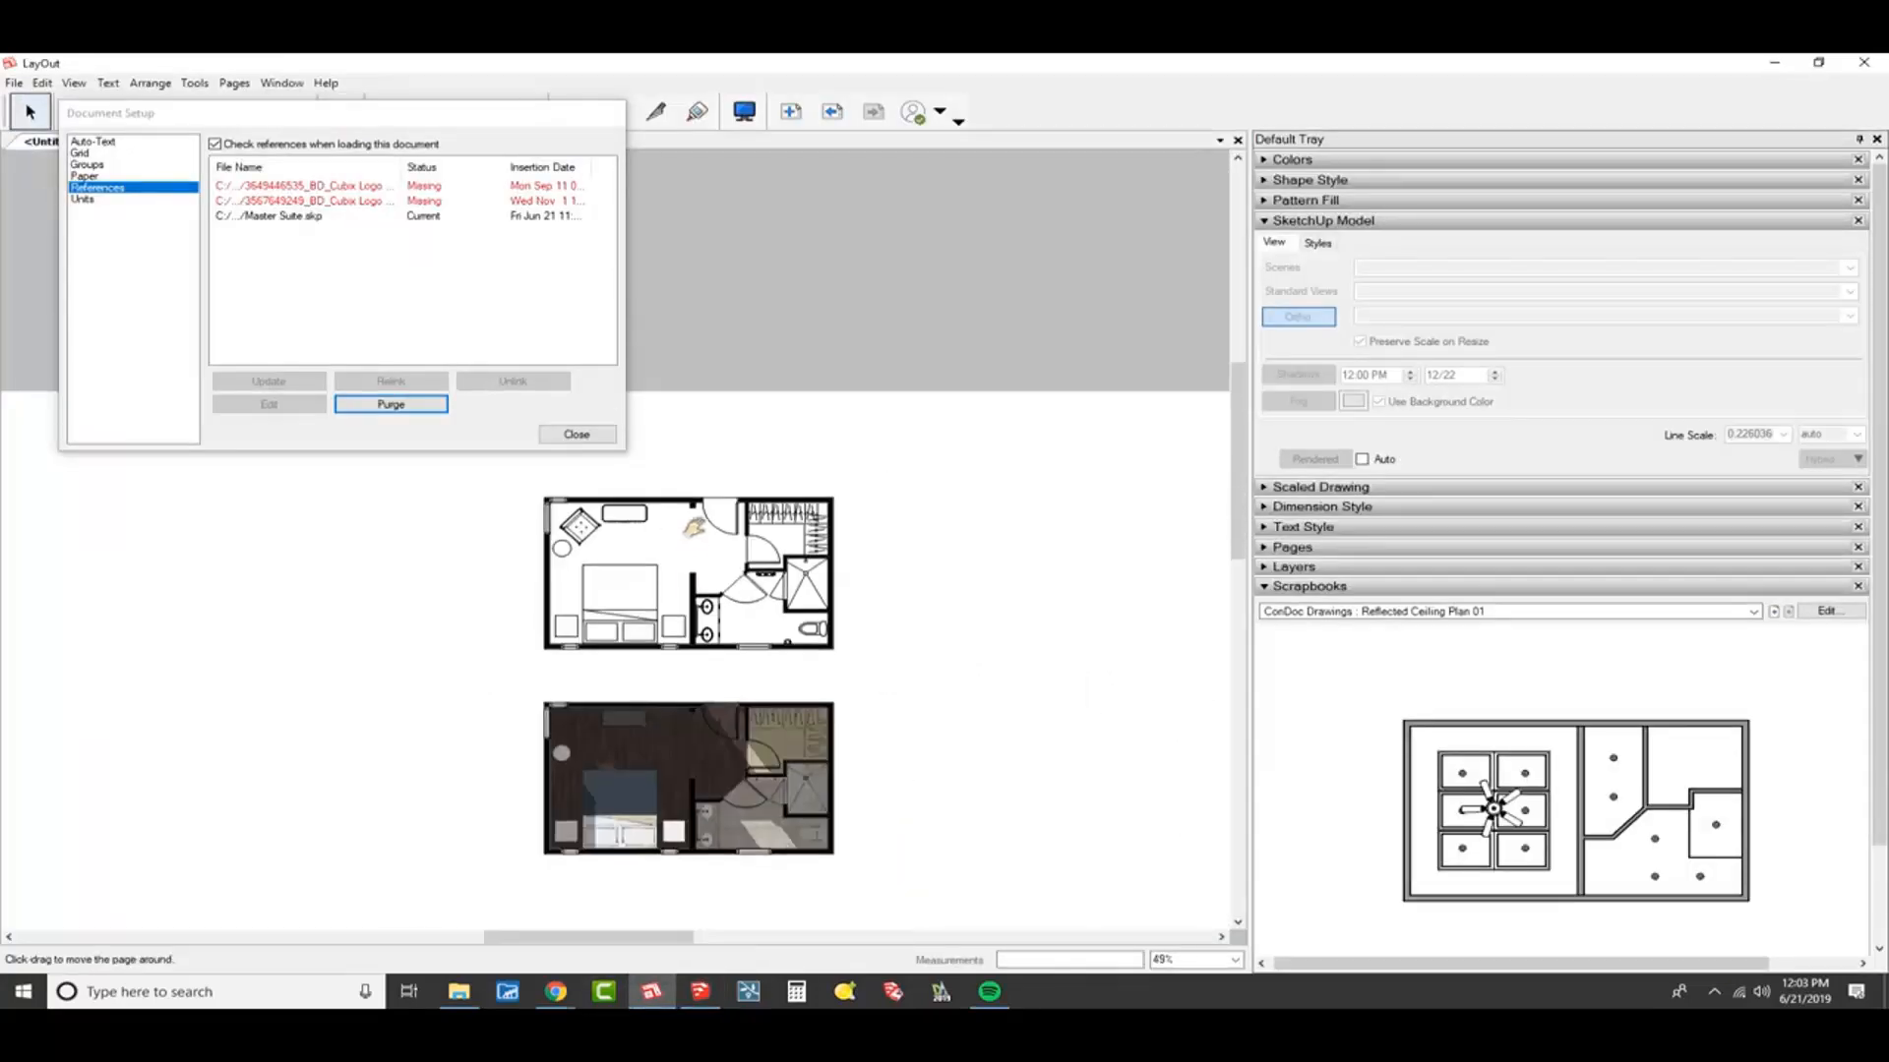
{"action": "left_click", "coordinate": [576, 434]}
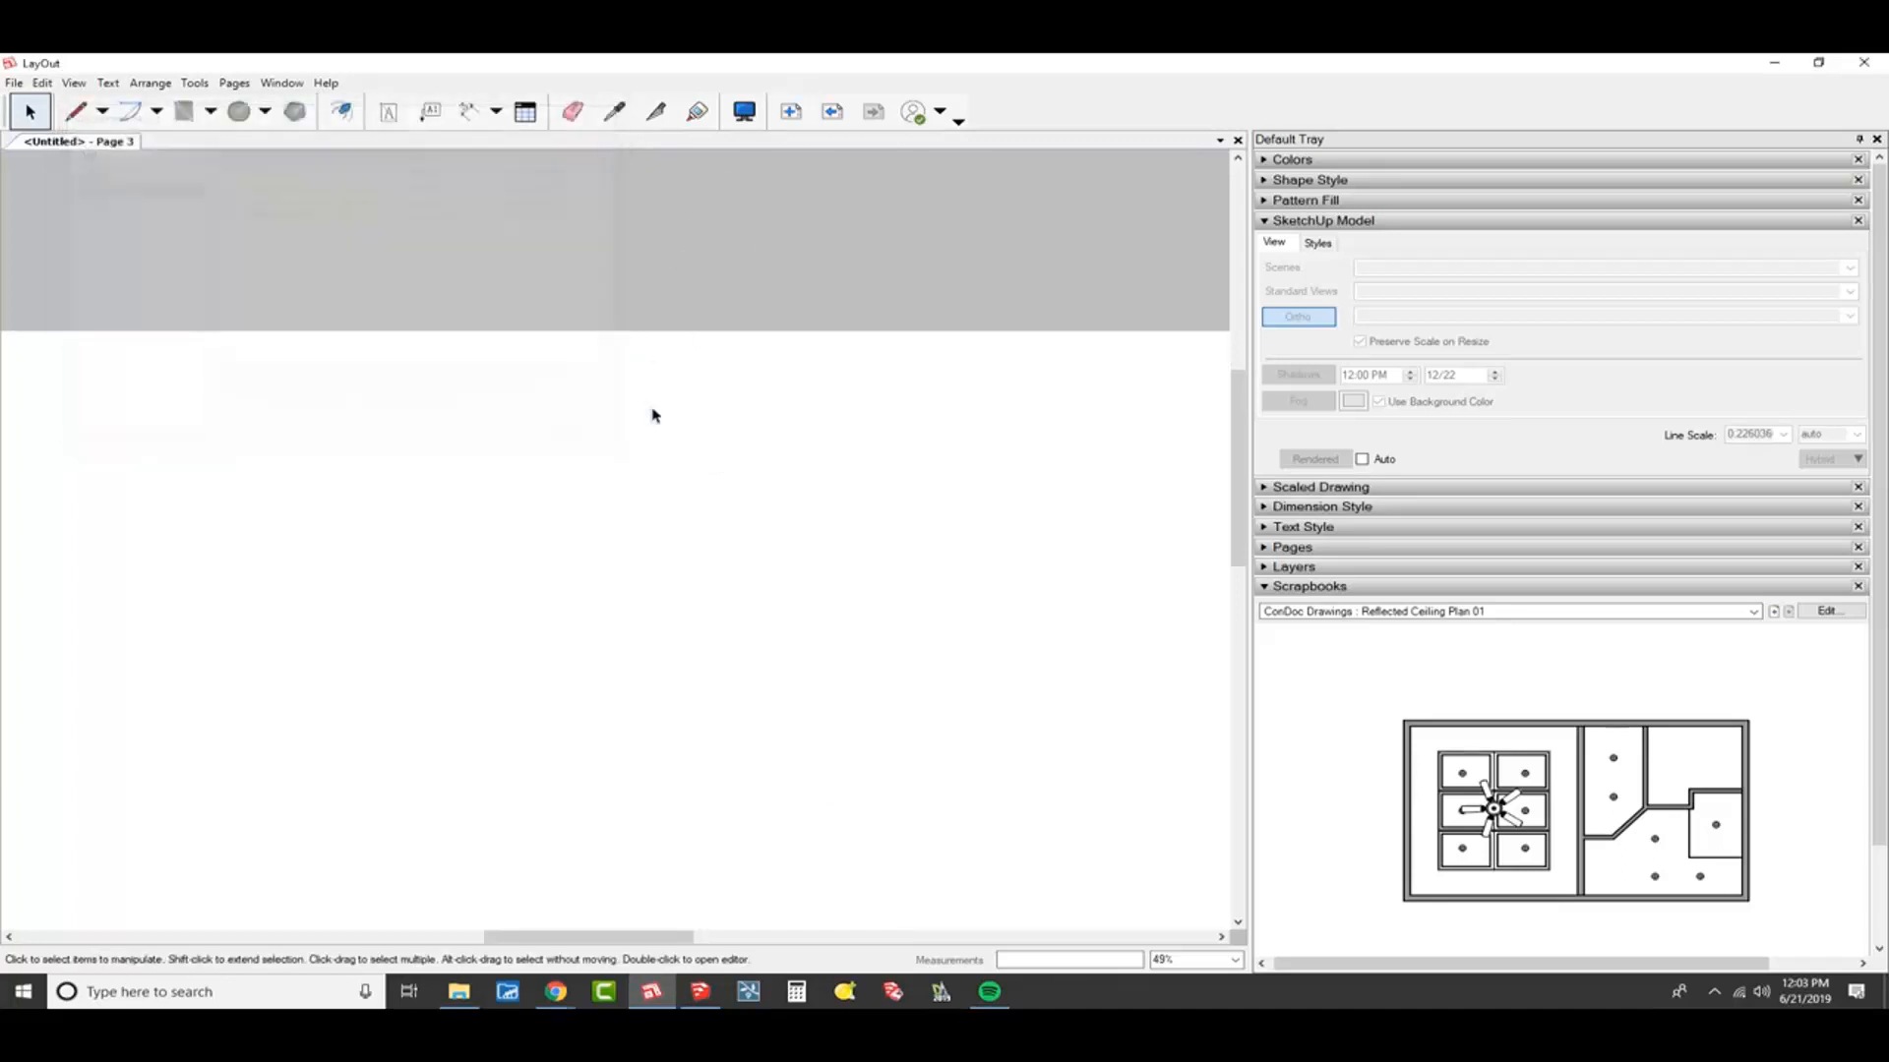
{"action": "scroll", "coordinate": [679, 421], "scroll_direction": "down", "scroll_amount": 4}
Insert the Room SketchUp model from the Desktop TEMP folder onto the A1.03 sheet
{"action": "left_click", "coordinate": [13, 83]}
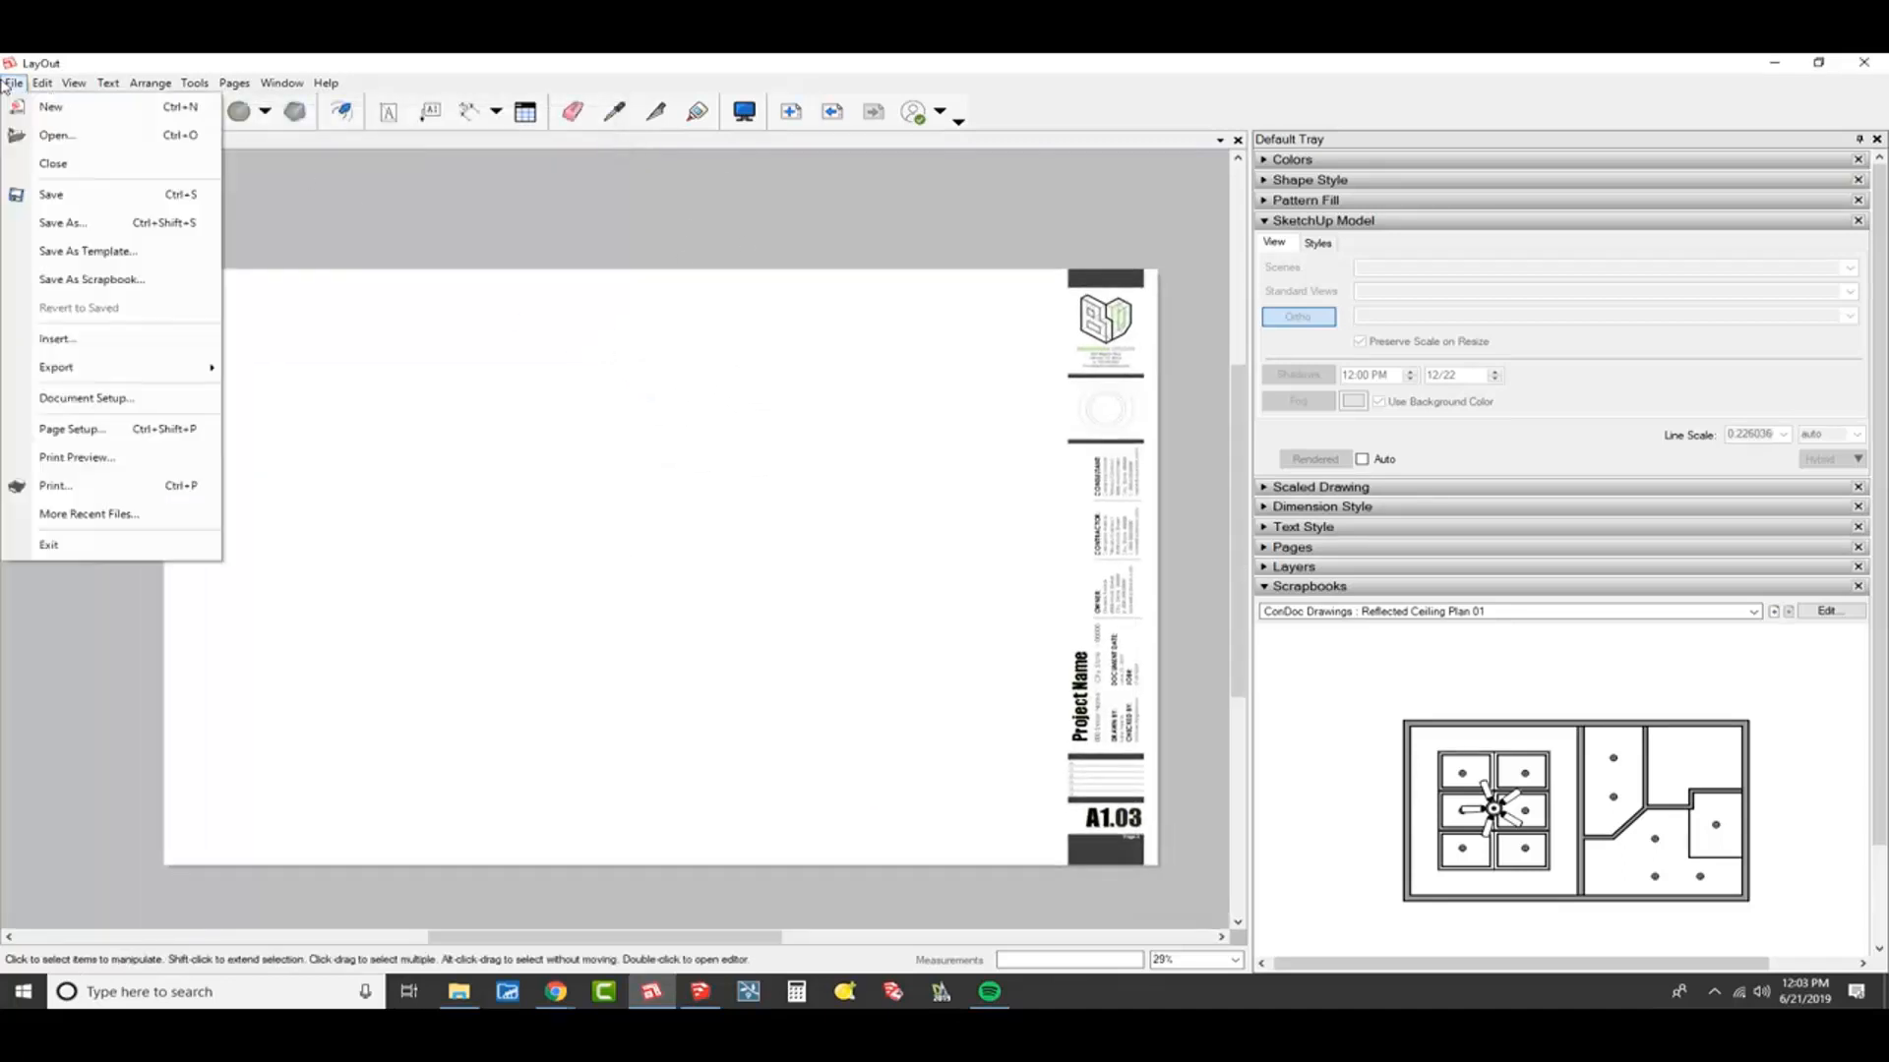
{"action": "left_click", "coordinate": [69, 338]}
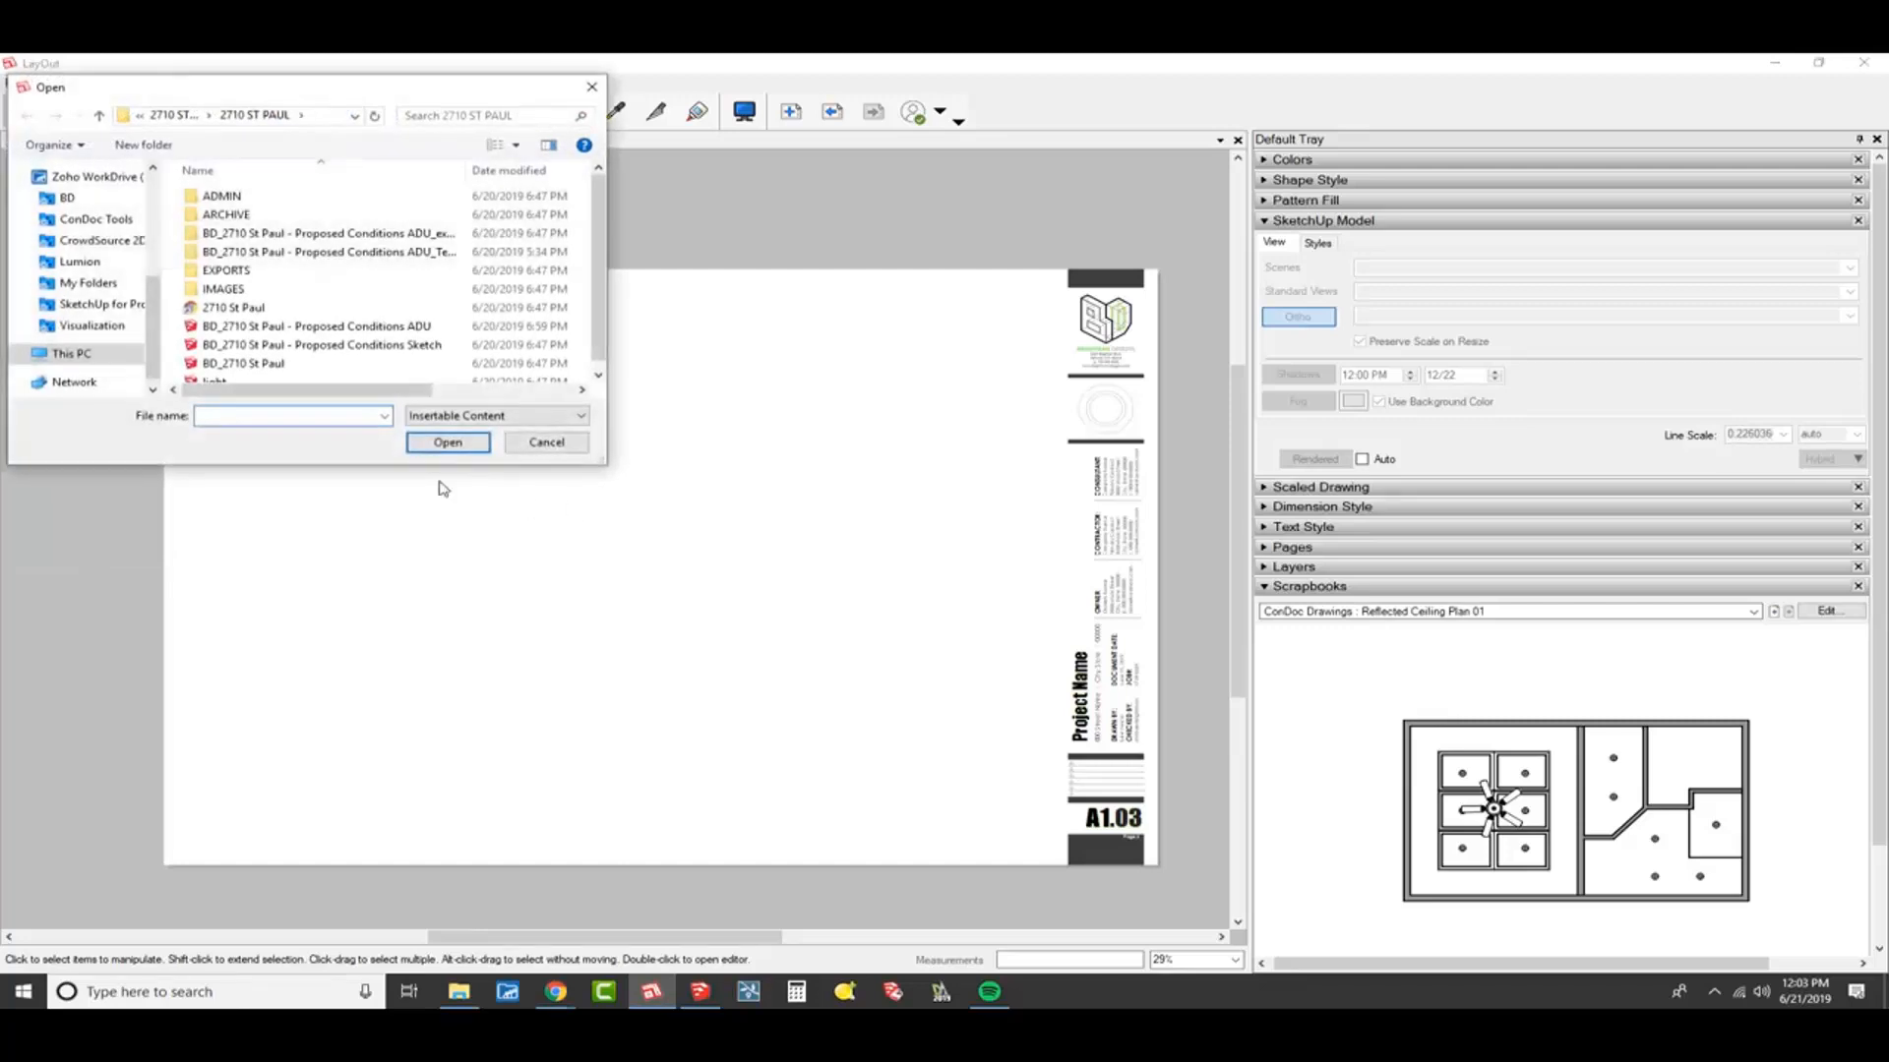
{"action": "scroll", "coordinate": [111, 218], "scroll_direction": "up", "scroll_amount": 5}
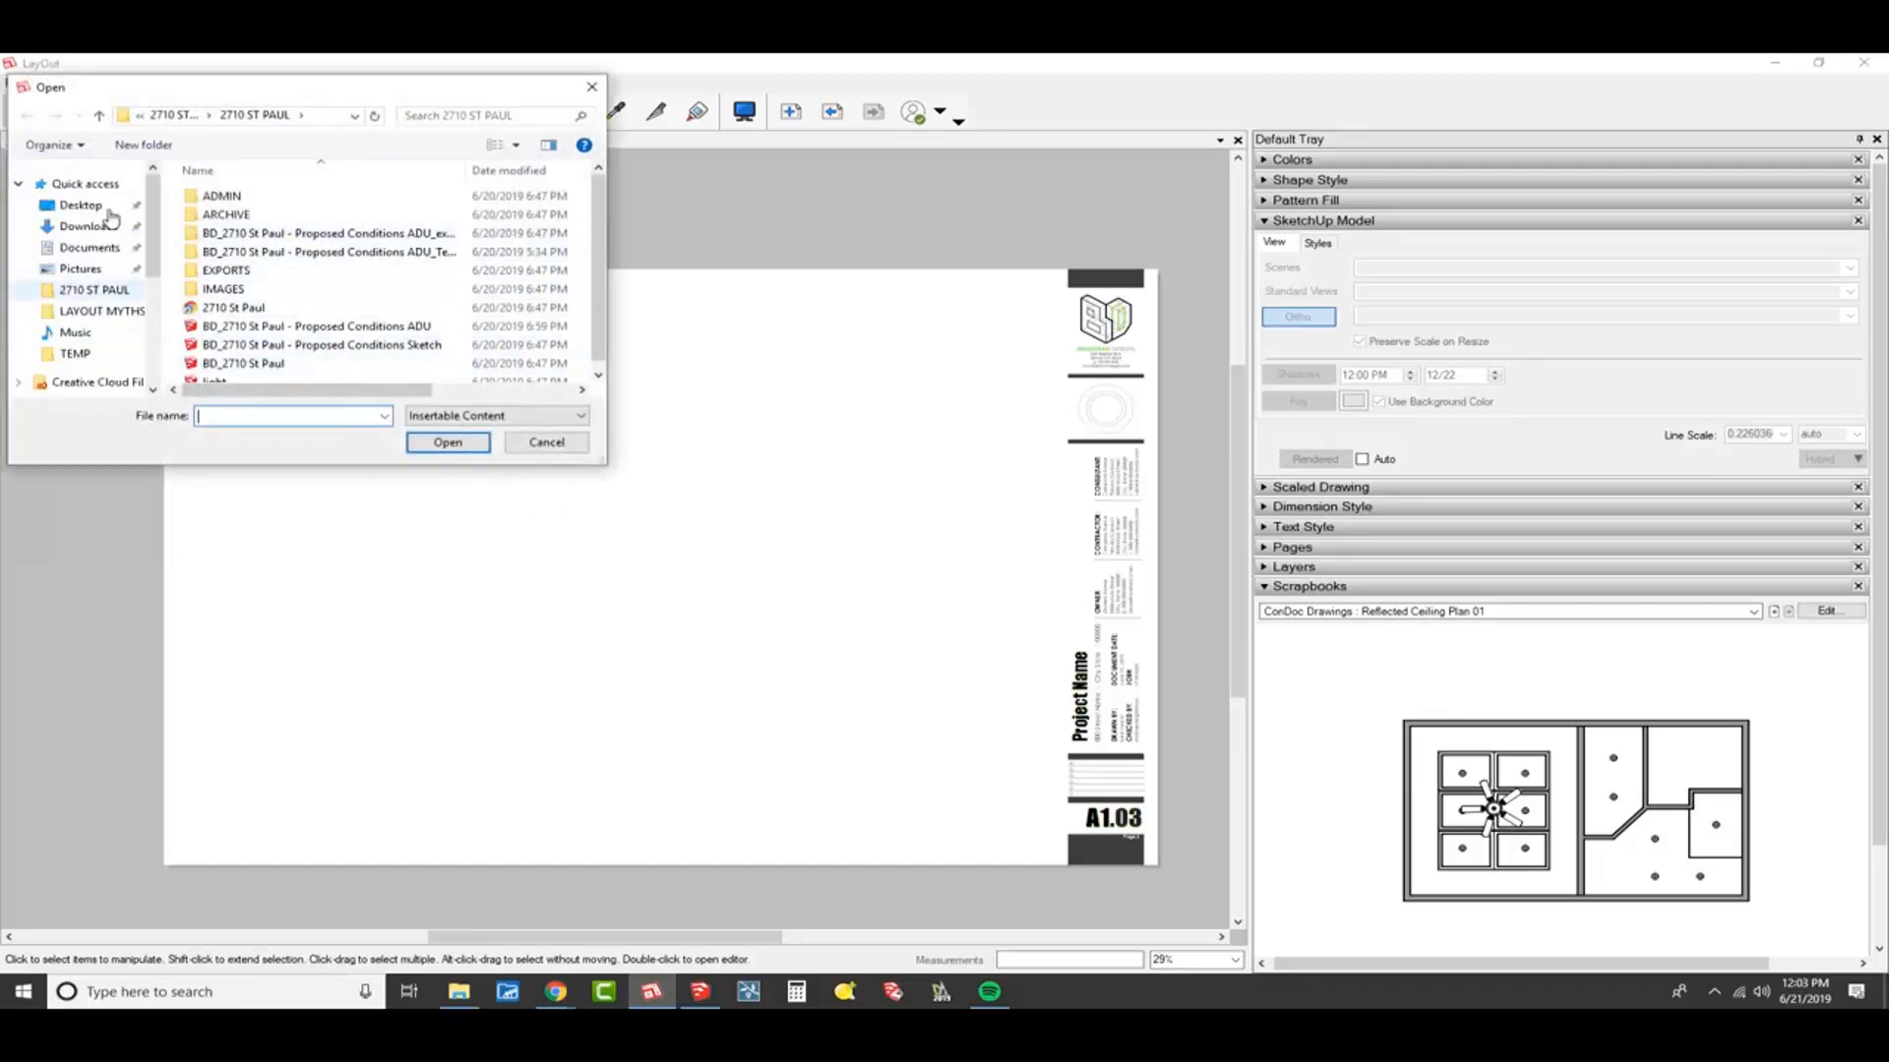
{"action": "left_click", "coordinate": [96, 207]}
{"action": "double_click", "coordinate": [220, 216]}
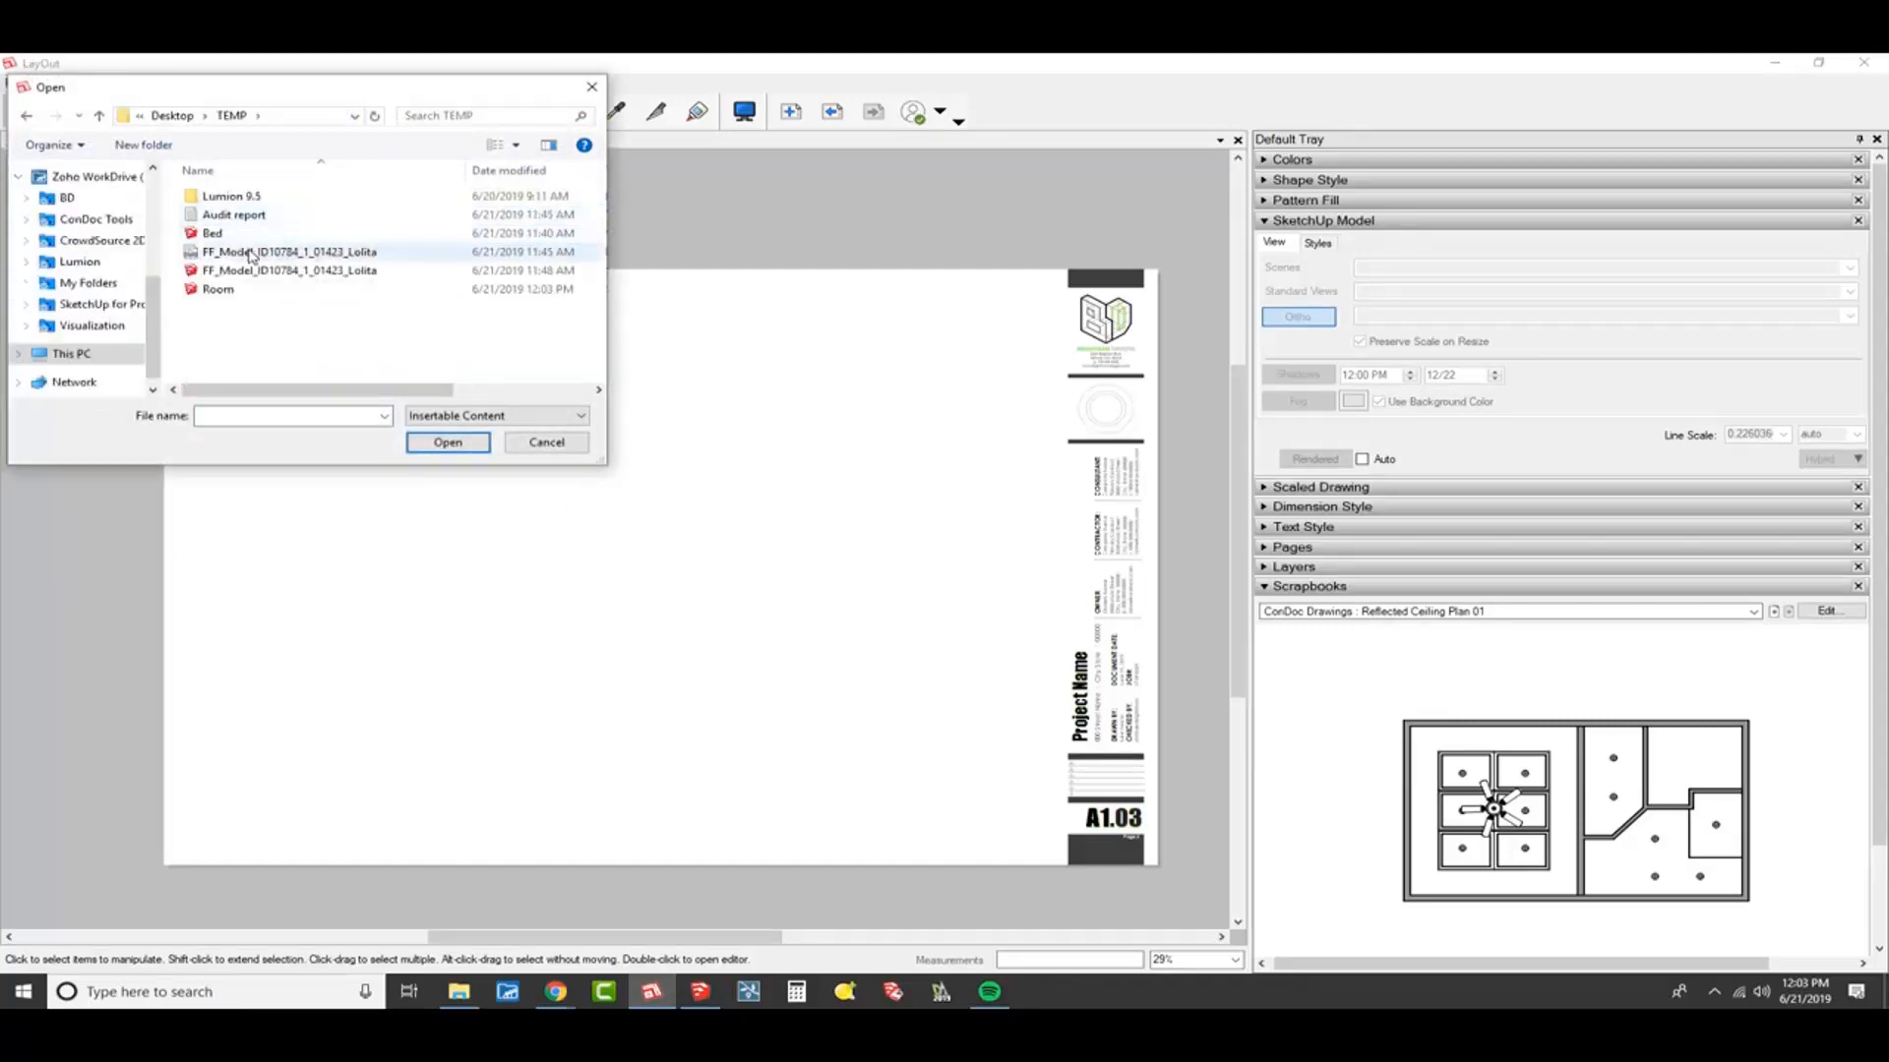
{"action": "double_click", "coordinate": [218, 289]}
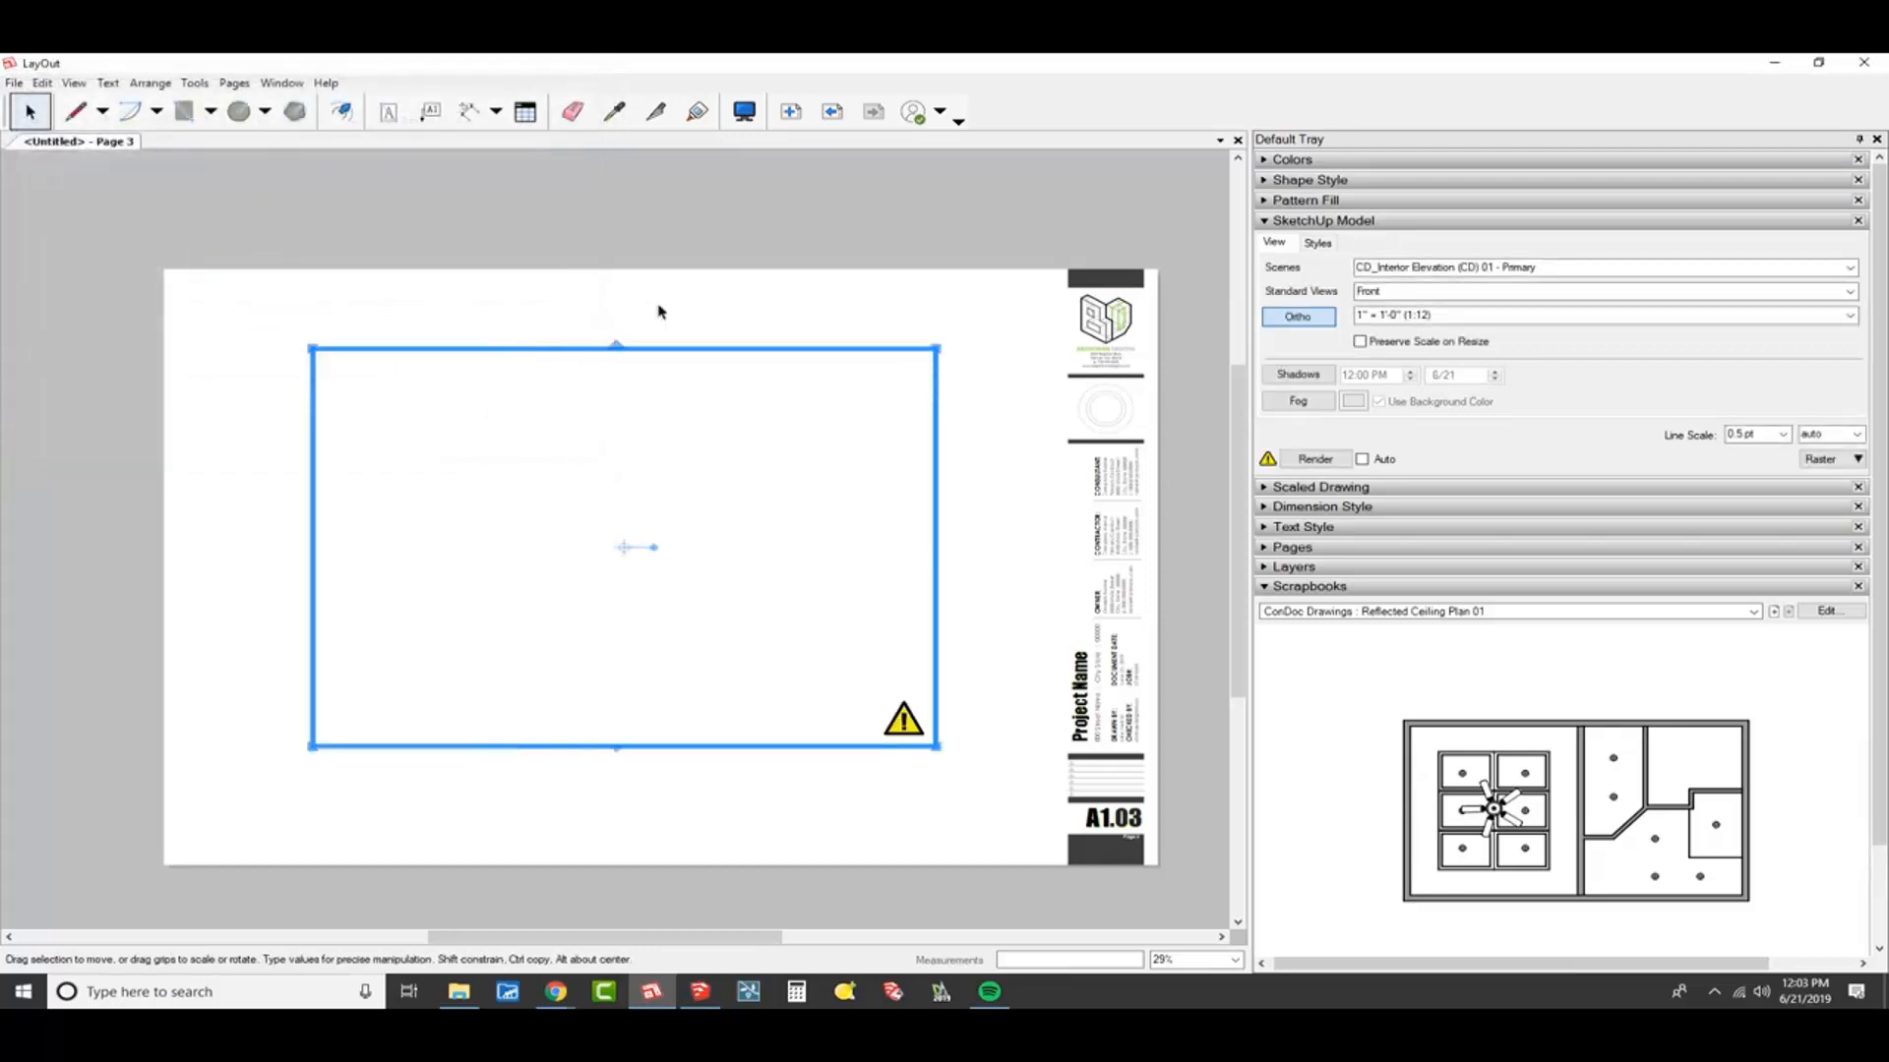
Turn on automatic rendering for the room viewport and set its render mode to Vector
{"action": "left_click", "coordinate": [1374, 462]}
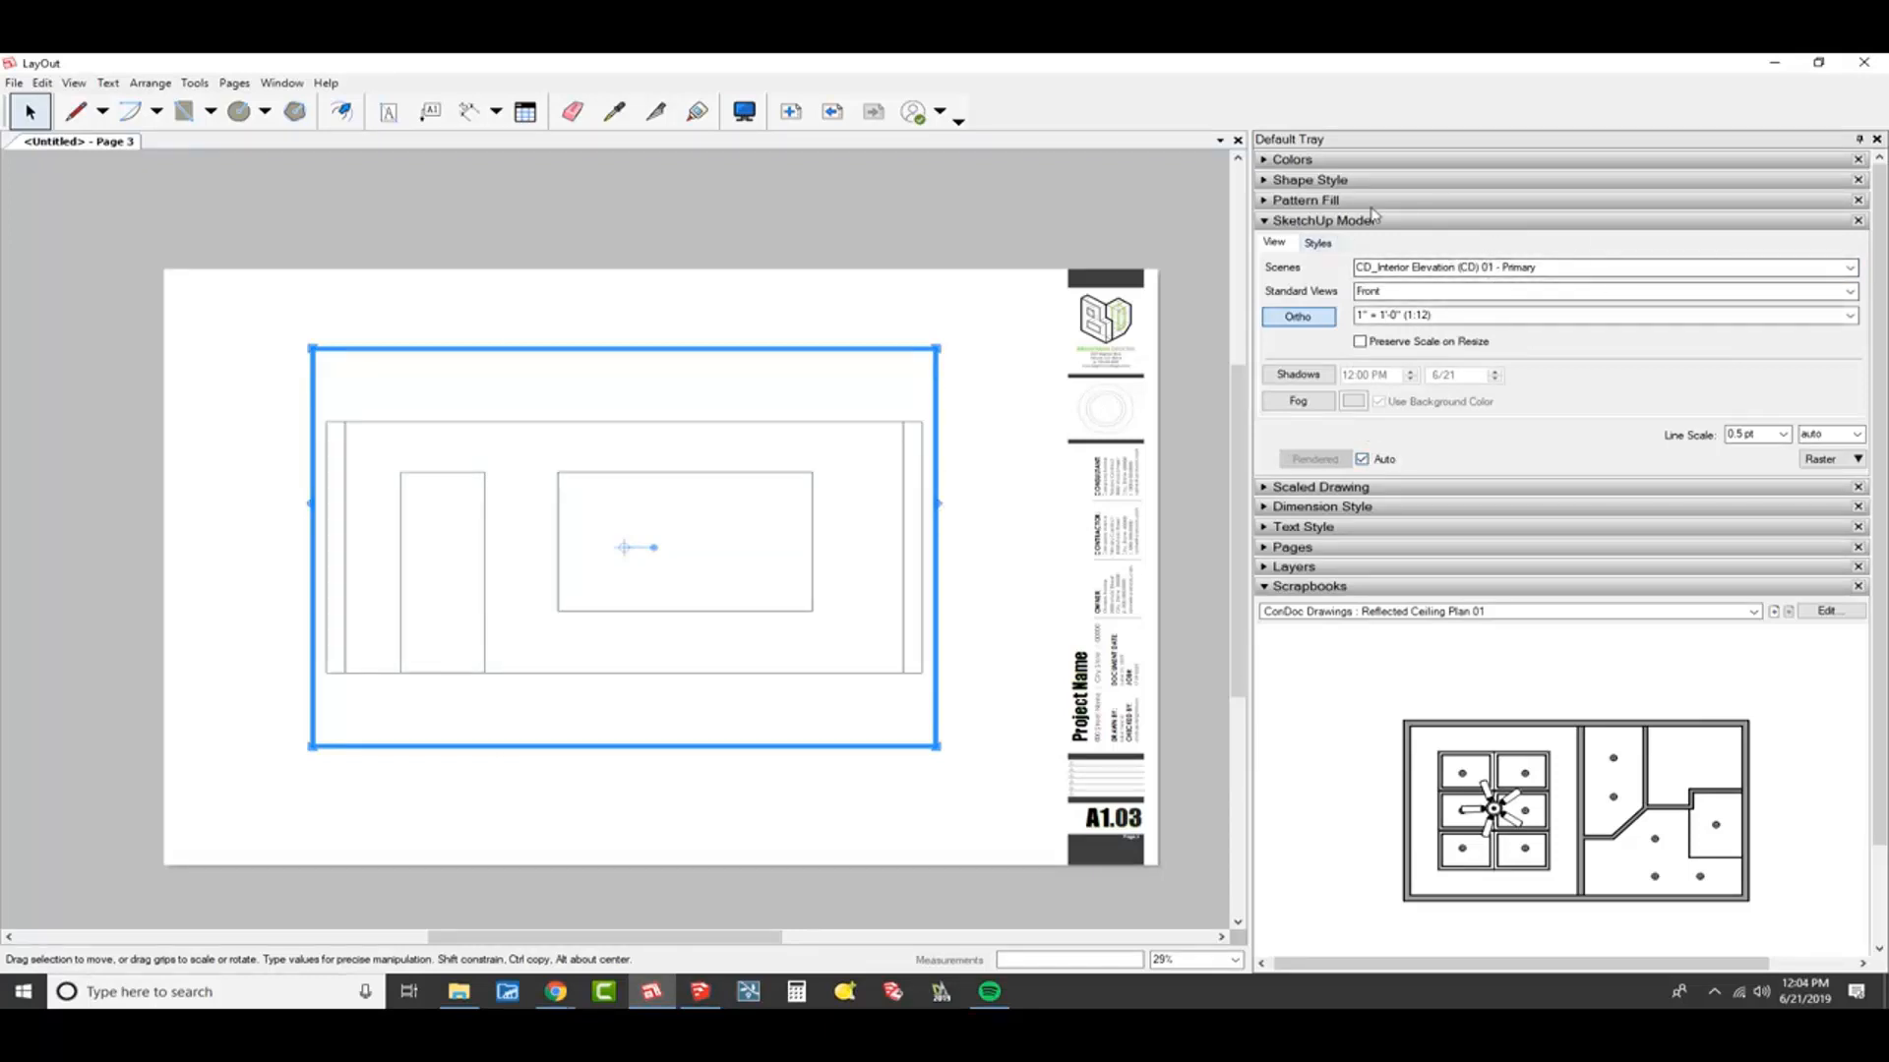
{"action": "scroll", "coordinate": [823, 558], "scroll_direction": "up", "scroll_amount": 7}
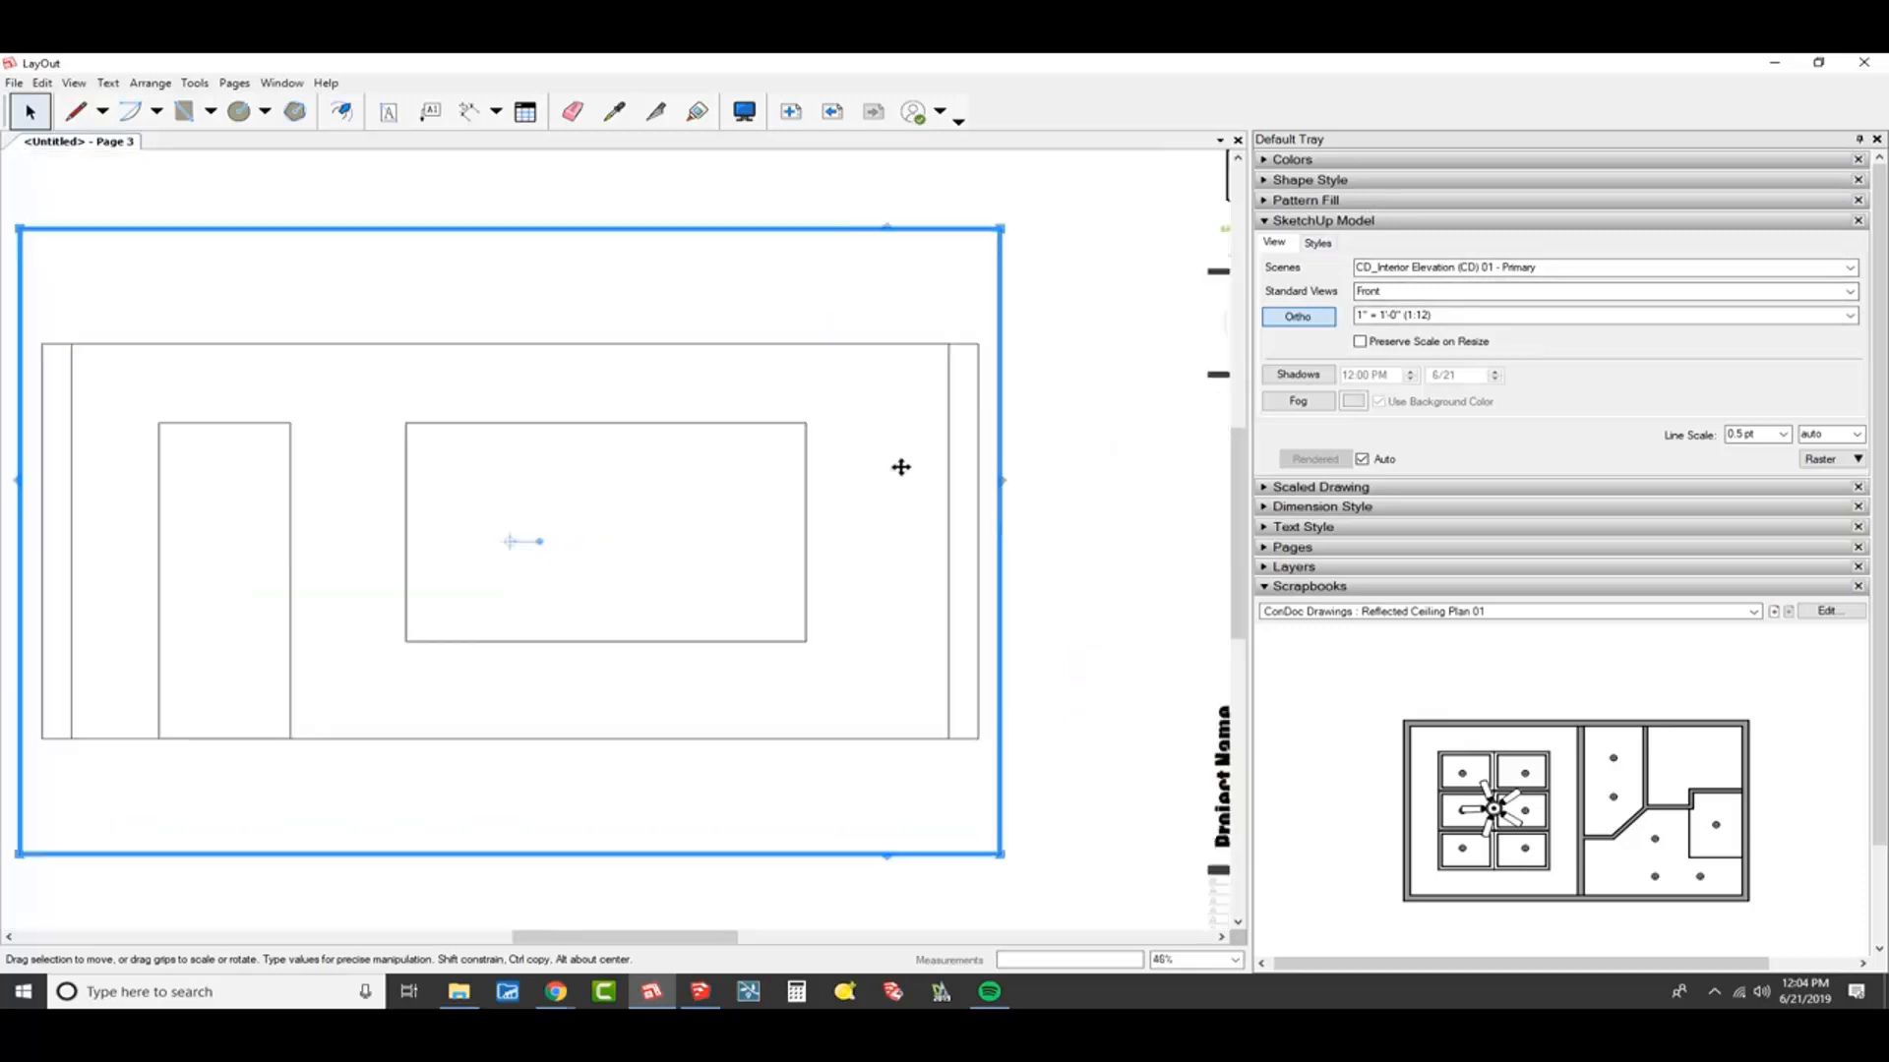
{"action": "scroll", "coordinate": [1009, 393], "scroll_direction": "up", "scroll_amount": 1}
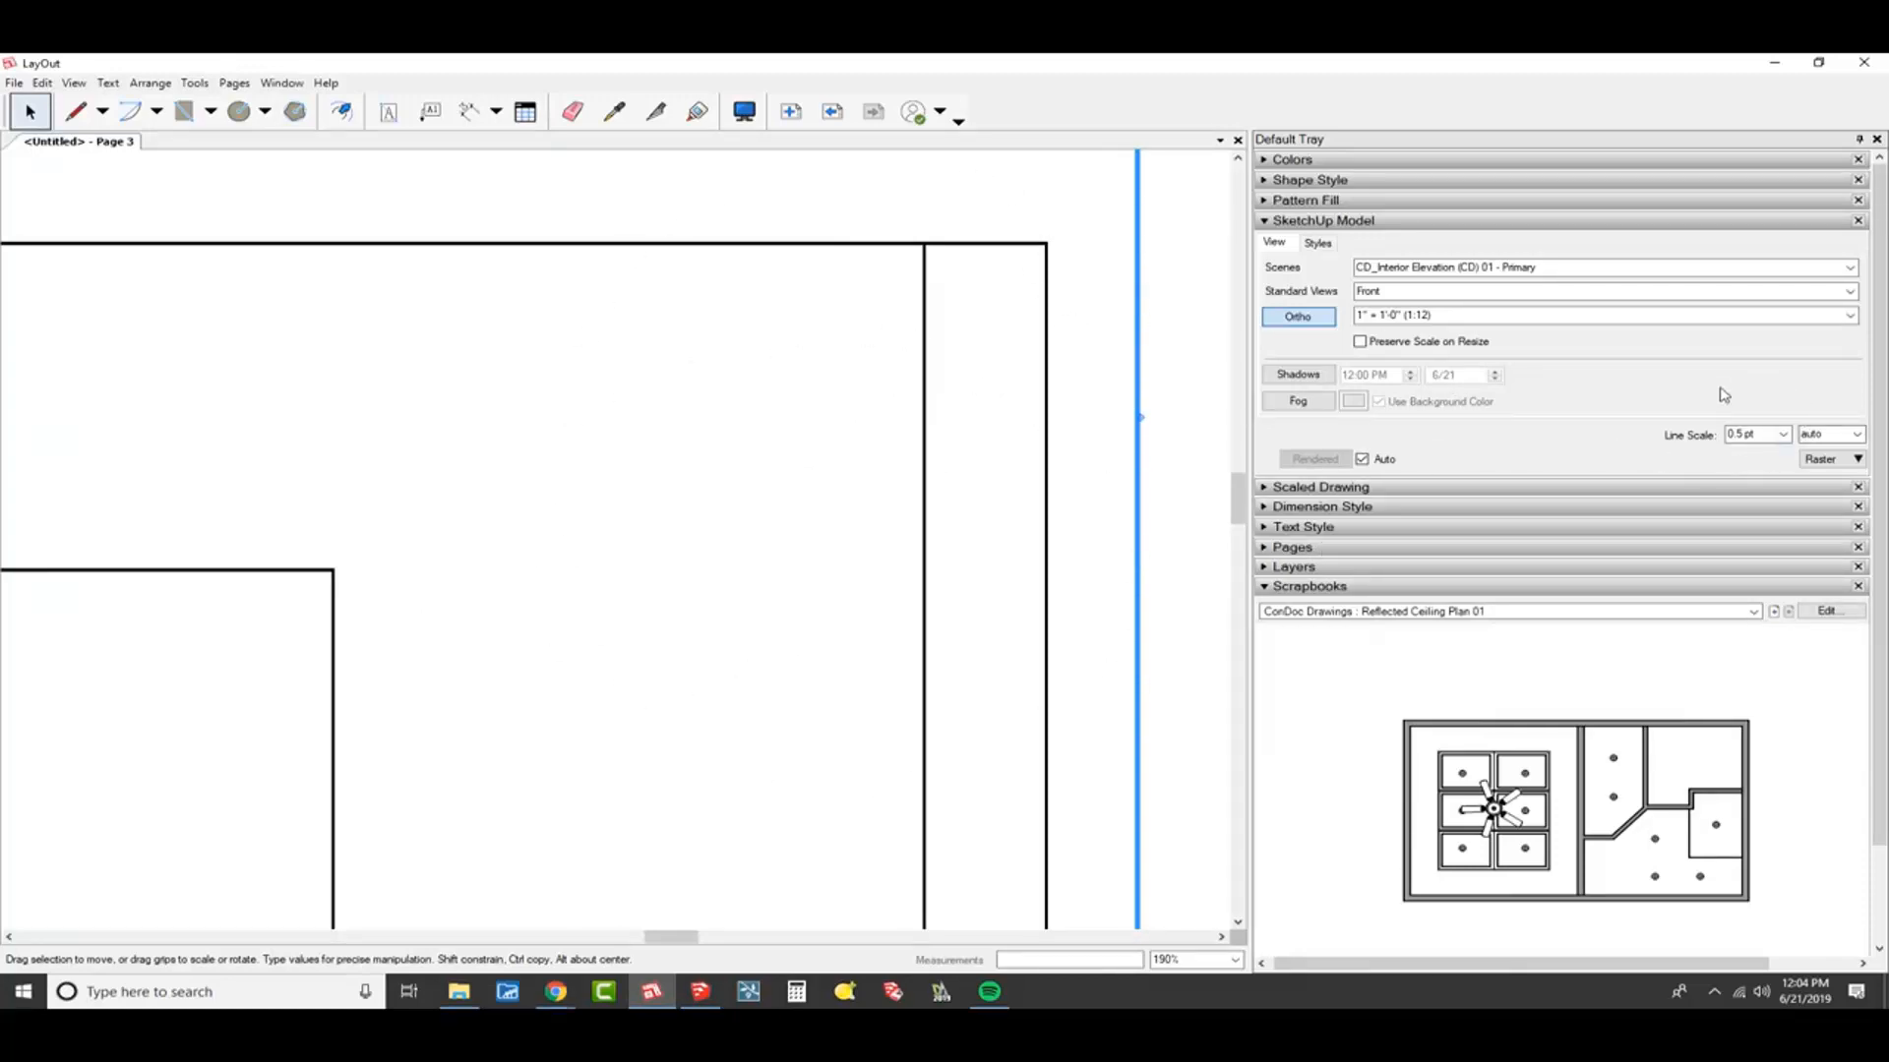
{"action": "left_click", "coordinate": [1834, 464]}
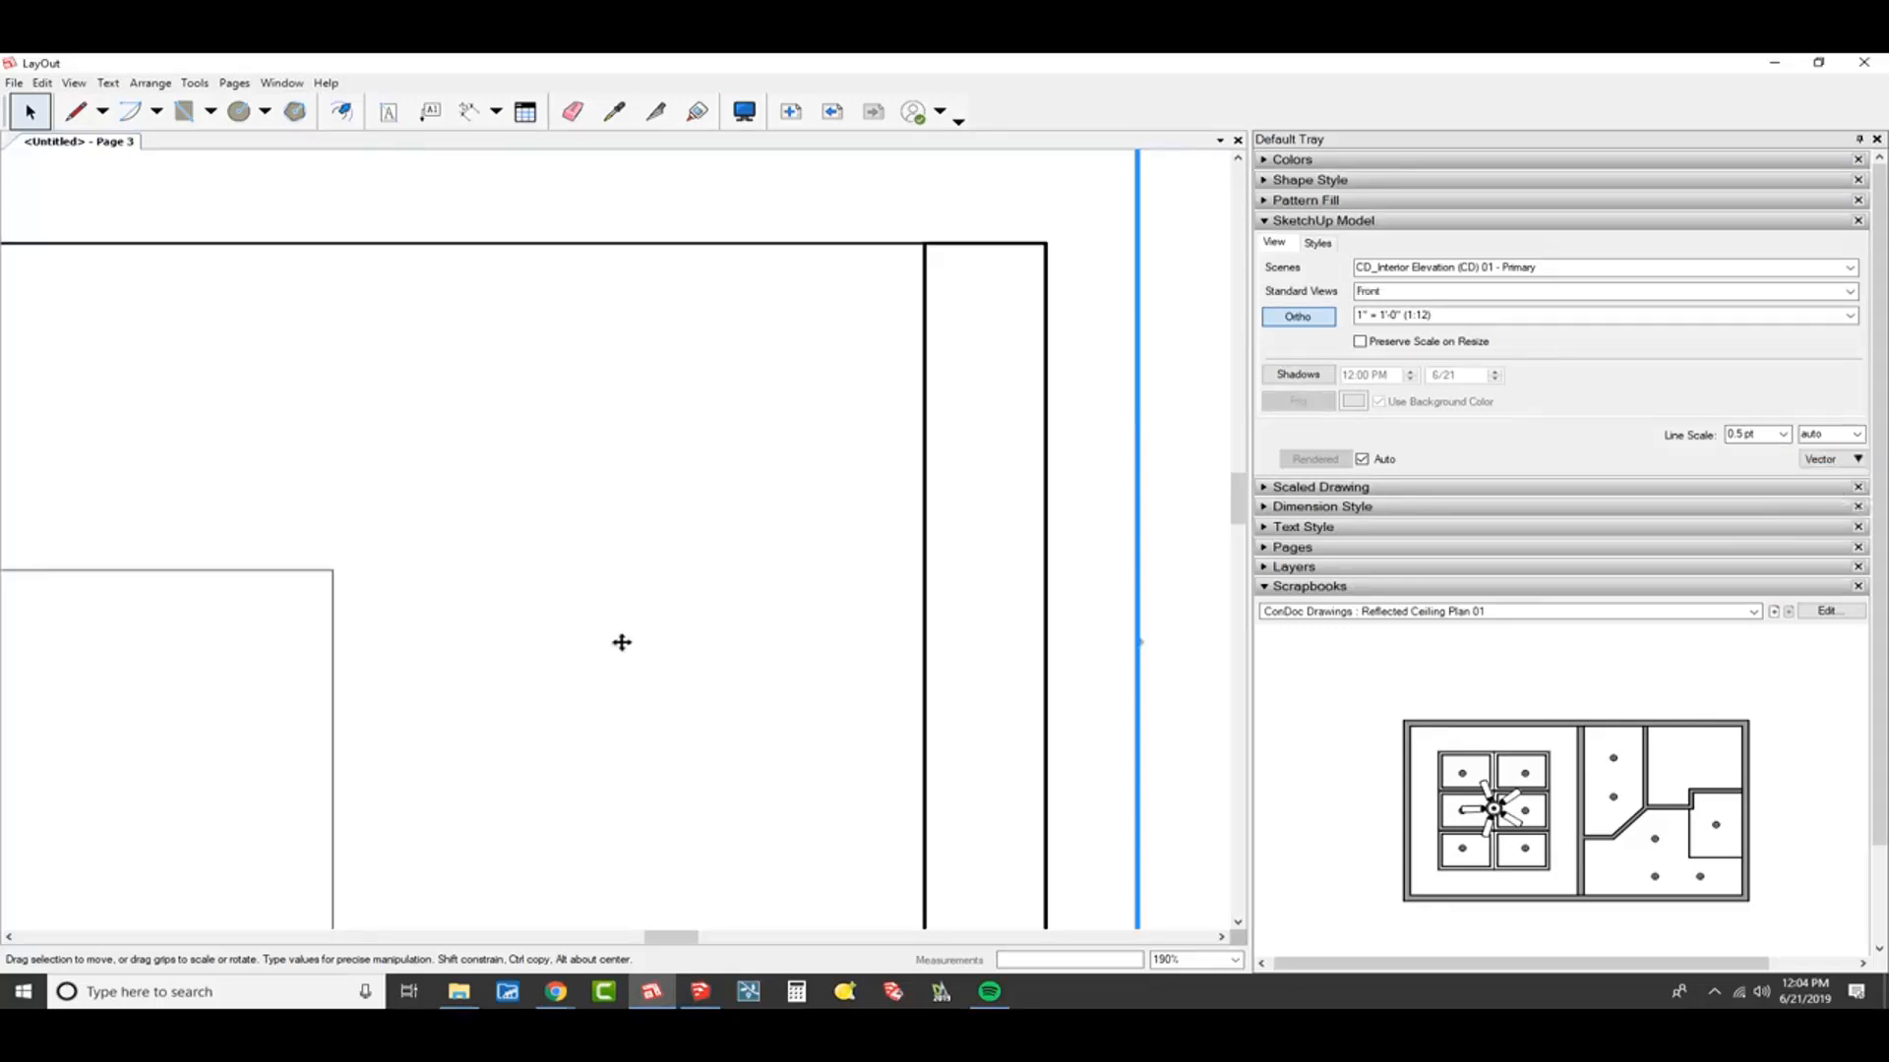
Set the room viewport's scale to 1/8" = 1'-0" (1:96)
{"action": "scroll", "coordinate": [624, 650], "scroll_direction": "down", "scroll_amount": 4}
{"action": "scroll", "coordinate": [689, 512], "scroll_direction": "down", "scroll_amount": 1}
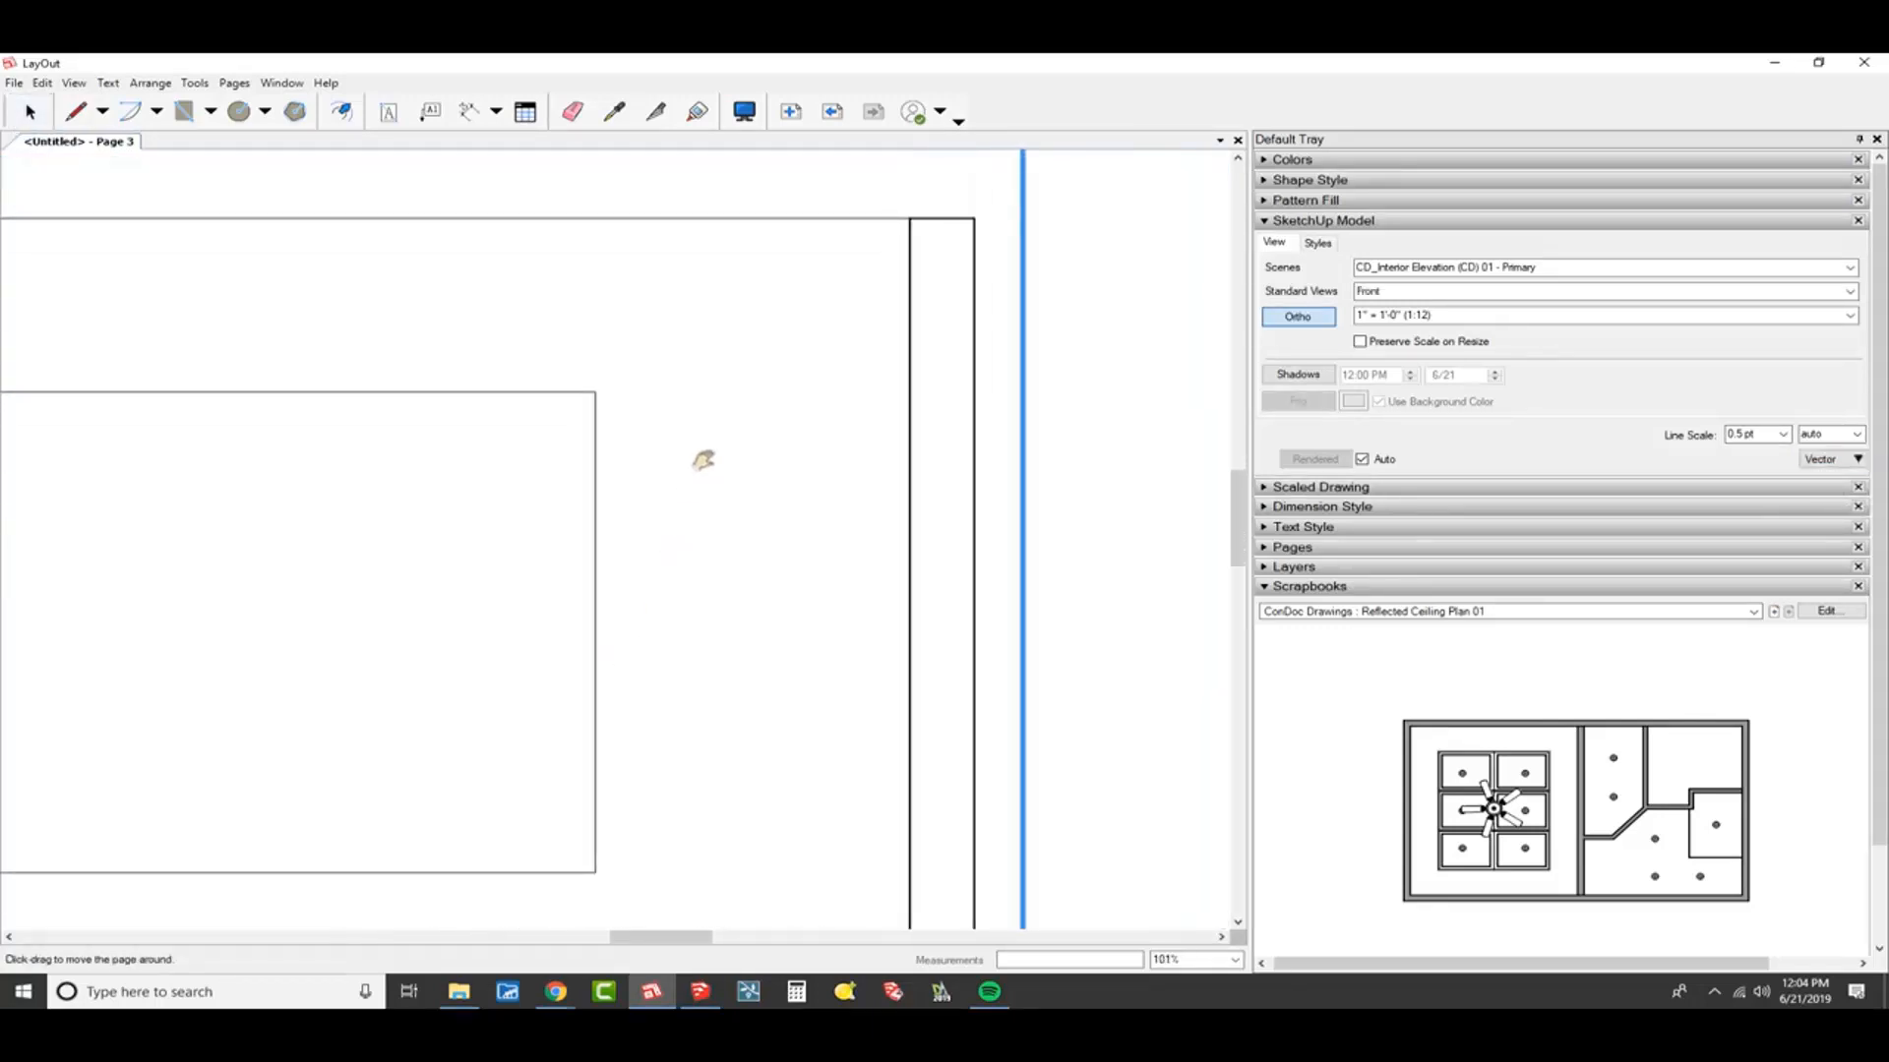
{"action": "key", "text": "space"}
{"action": "scroll", "coordinate": [787, 413], "scroll_direction": "down", "scroll_amount": 2}
{"action": "scroll", "coordinate": [843, 354], "scroll_direction": "up", "scroll_amount": 7}
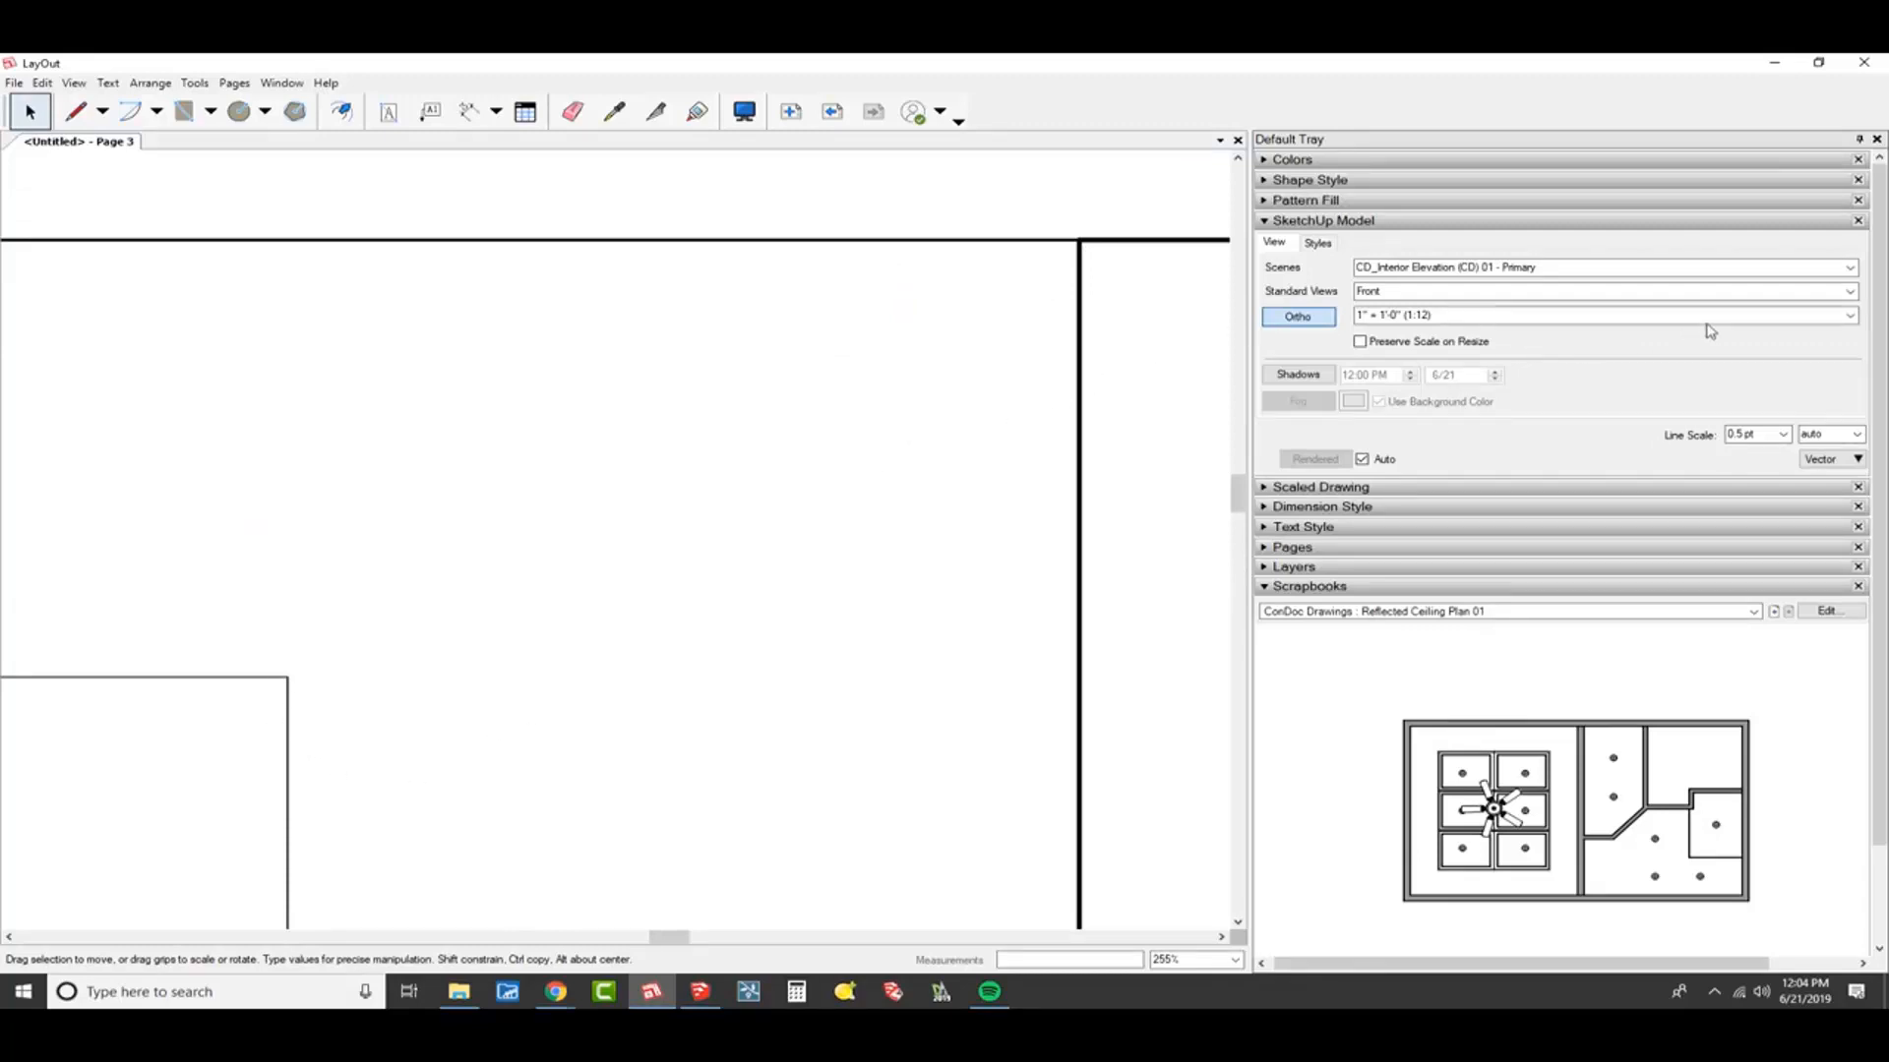
{"action": "left_click", "coordinate": [1850, 315]}
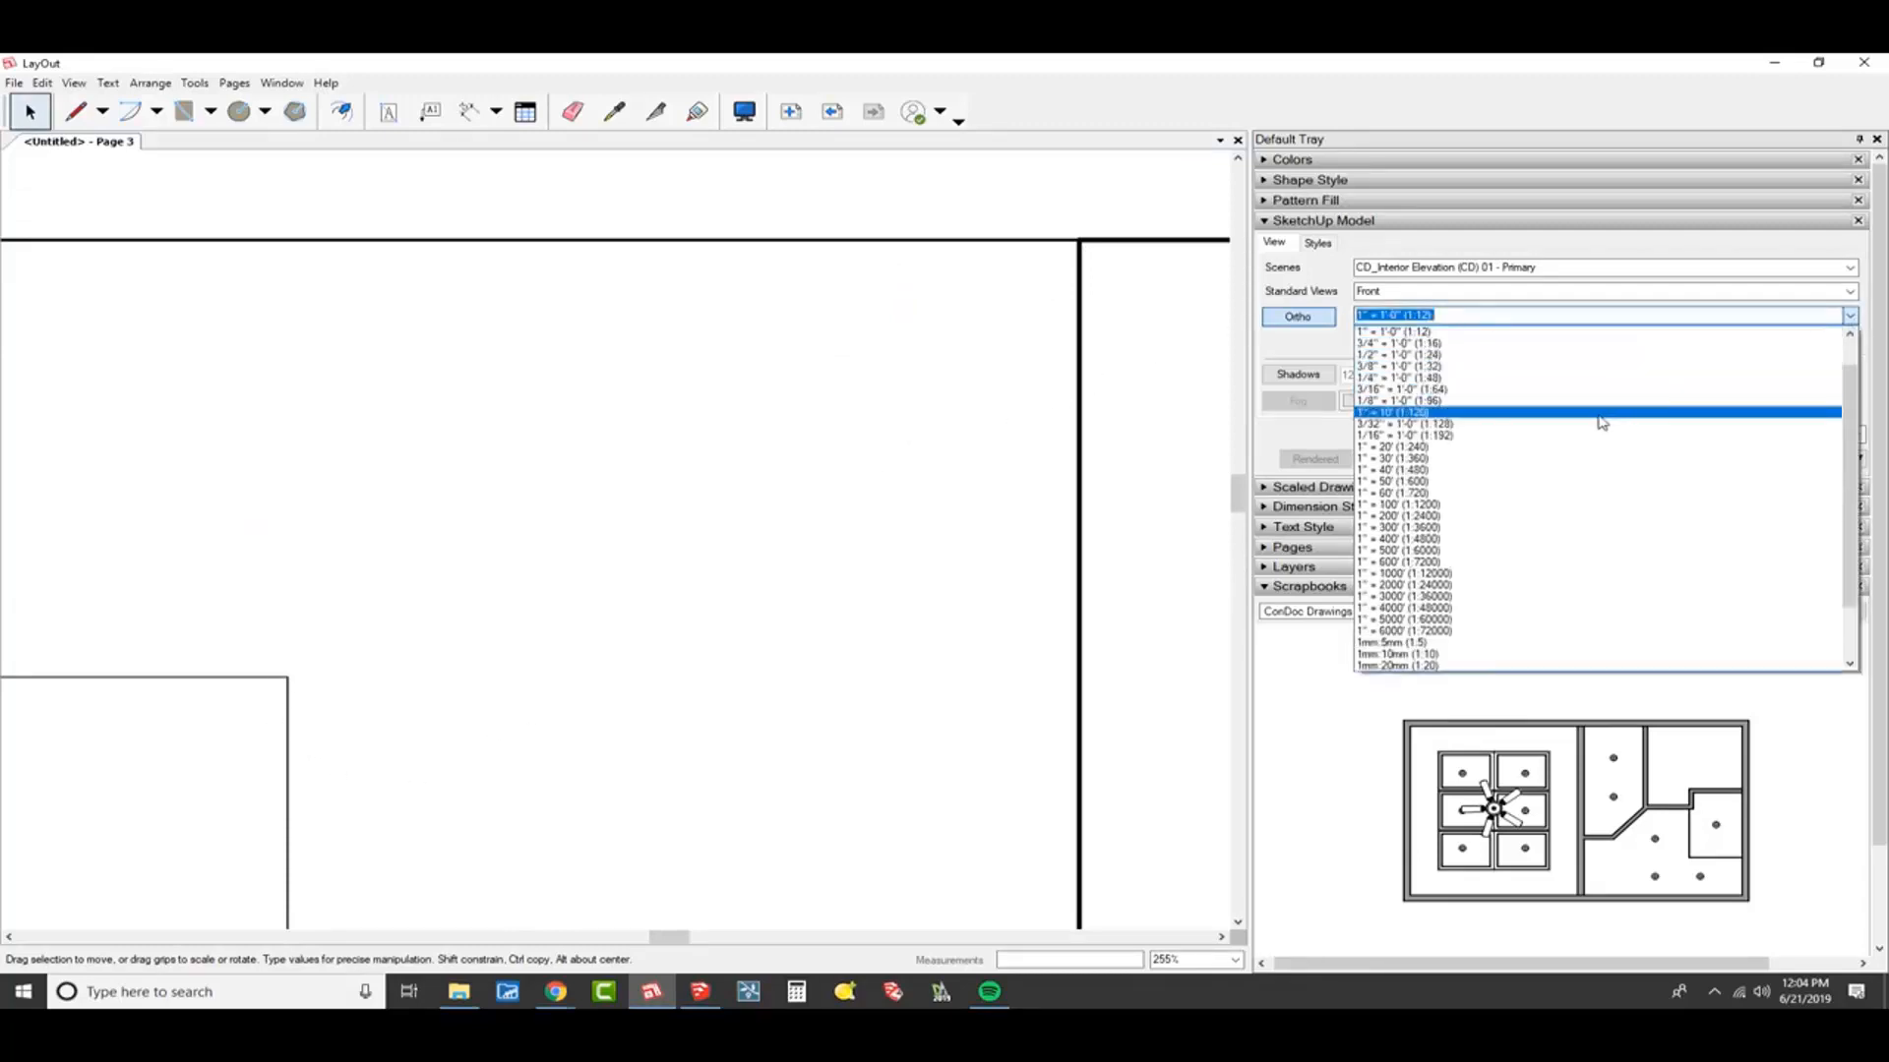
{"action": "left_click", "coordinate": [1585, 401]}
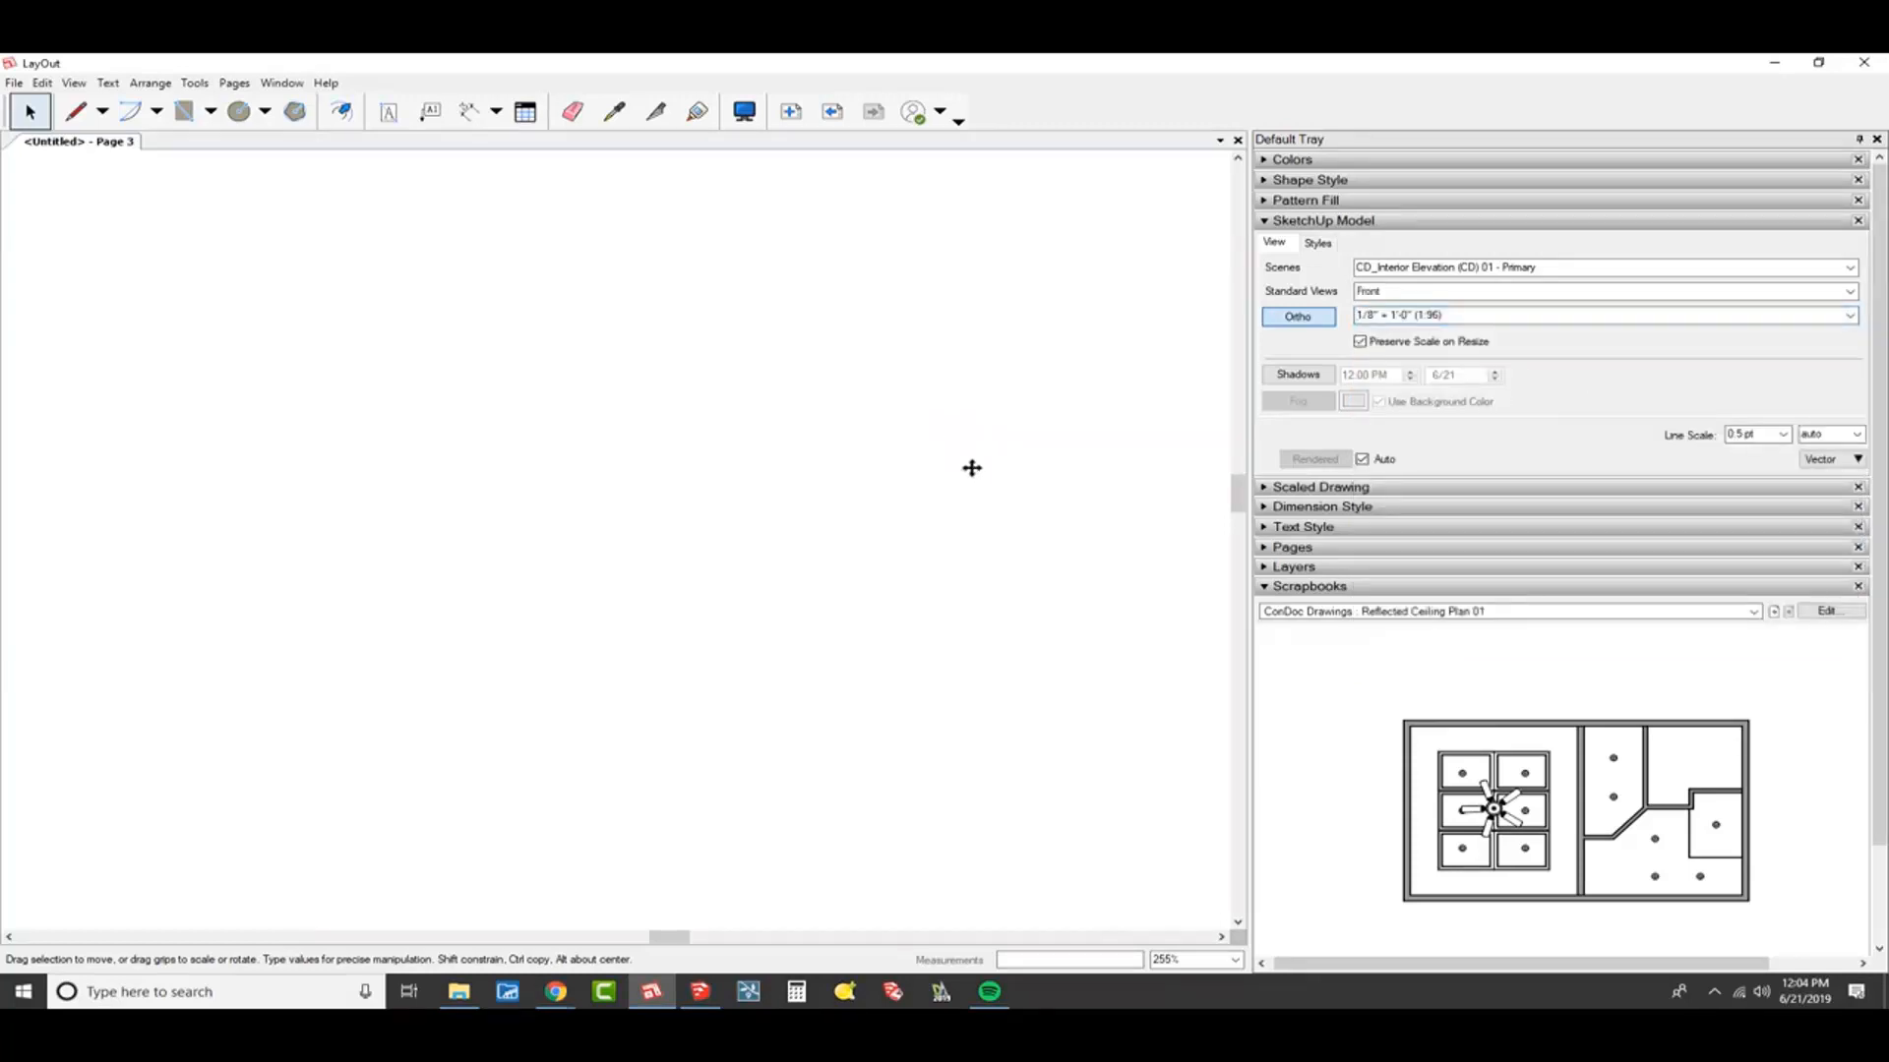
Crop the viewport from two opposite corners so its frame fits closely around the small elevation
{"action": "scroll", "coordinate": [972, 468], "scroll_direction": "down", "scroll_amount": 6}
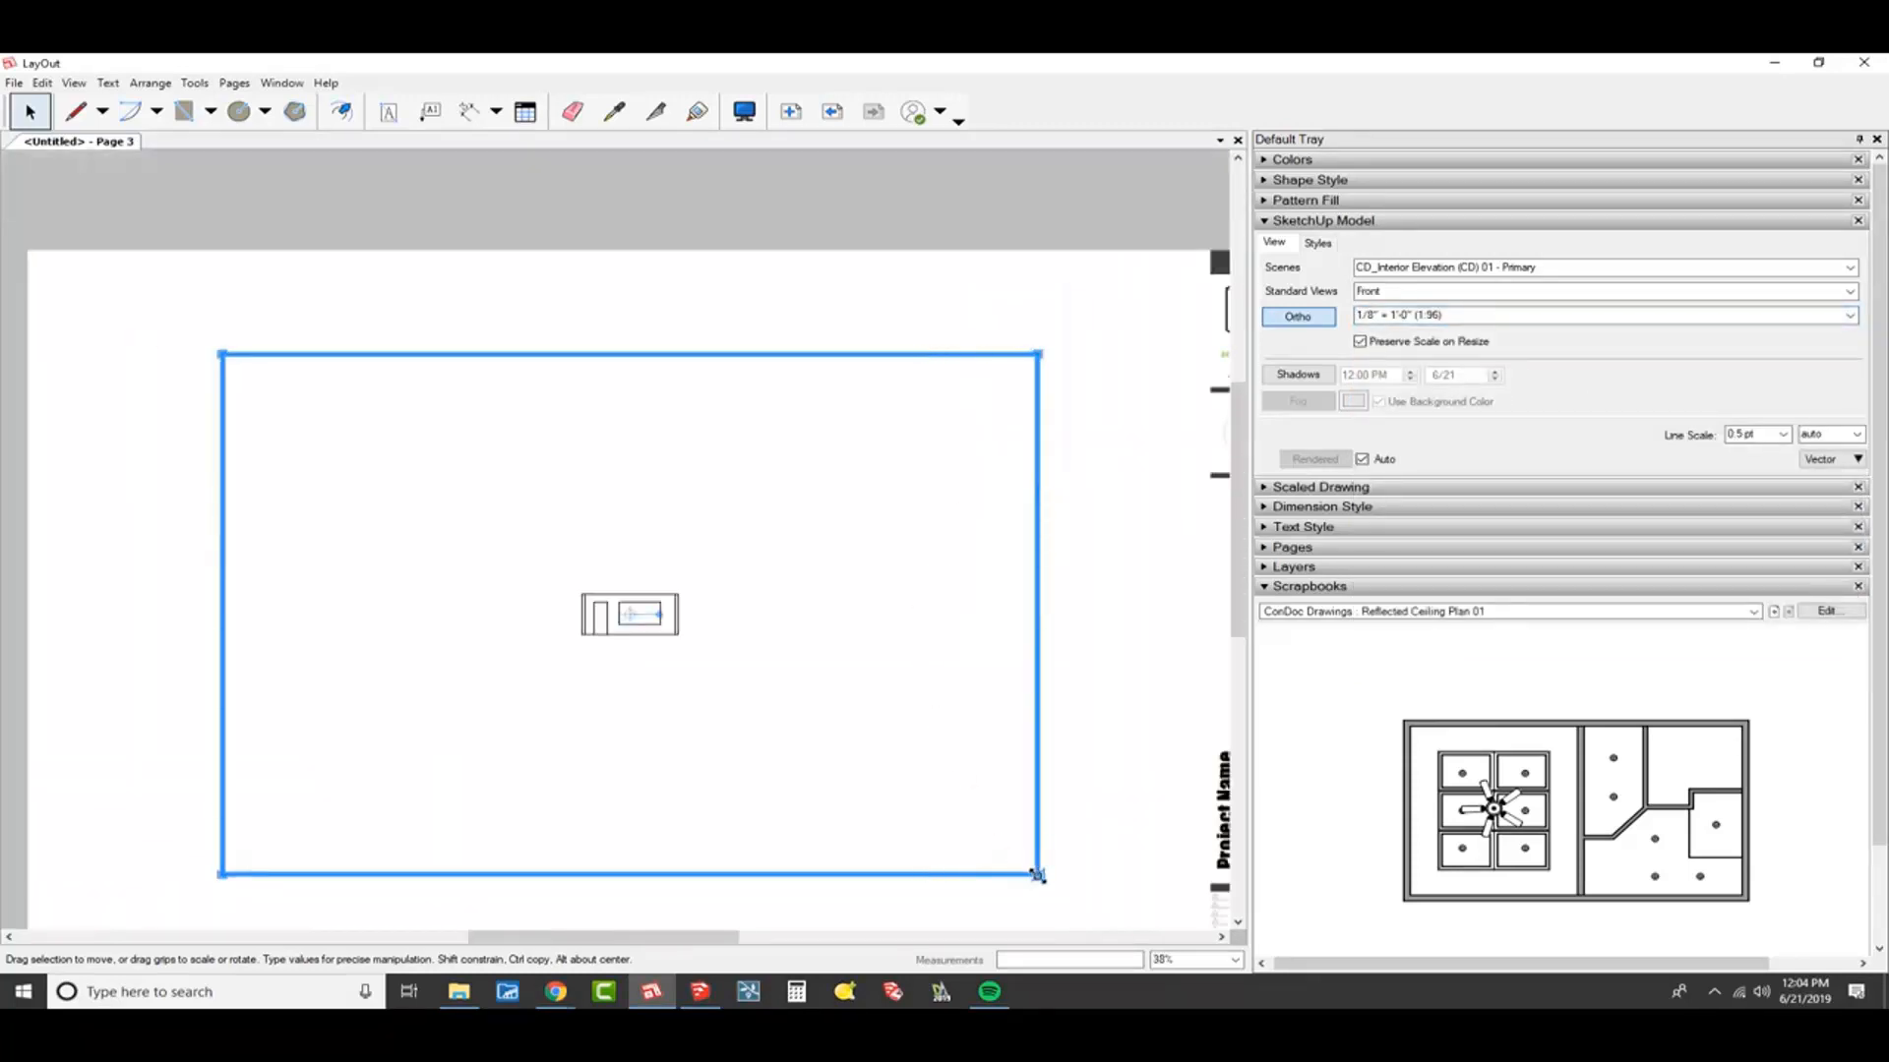
{"action": "left_click_drag", "start_coordinate": [1037, 875], "coordinate": [705, 657]}
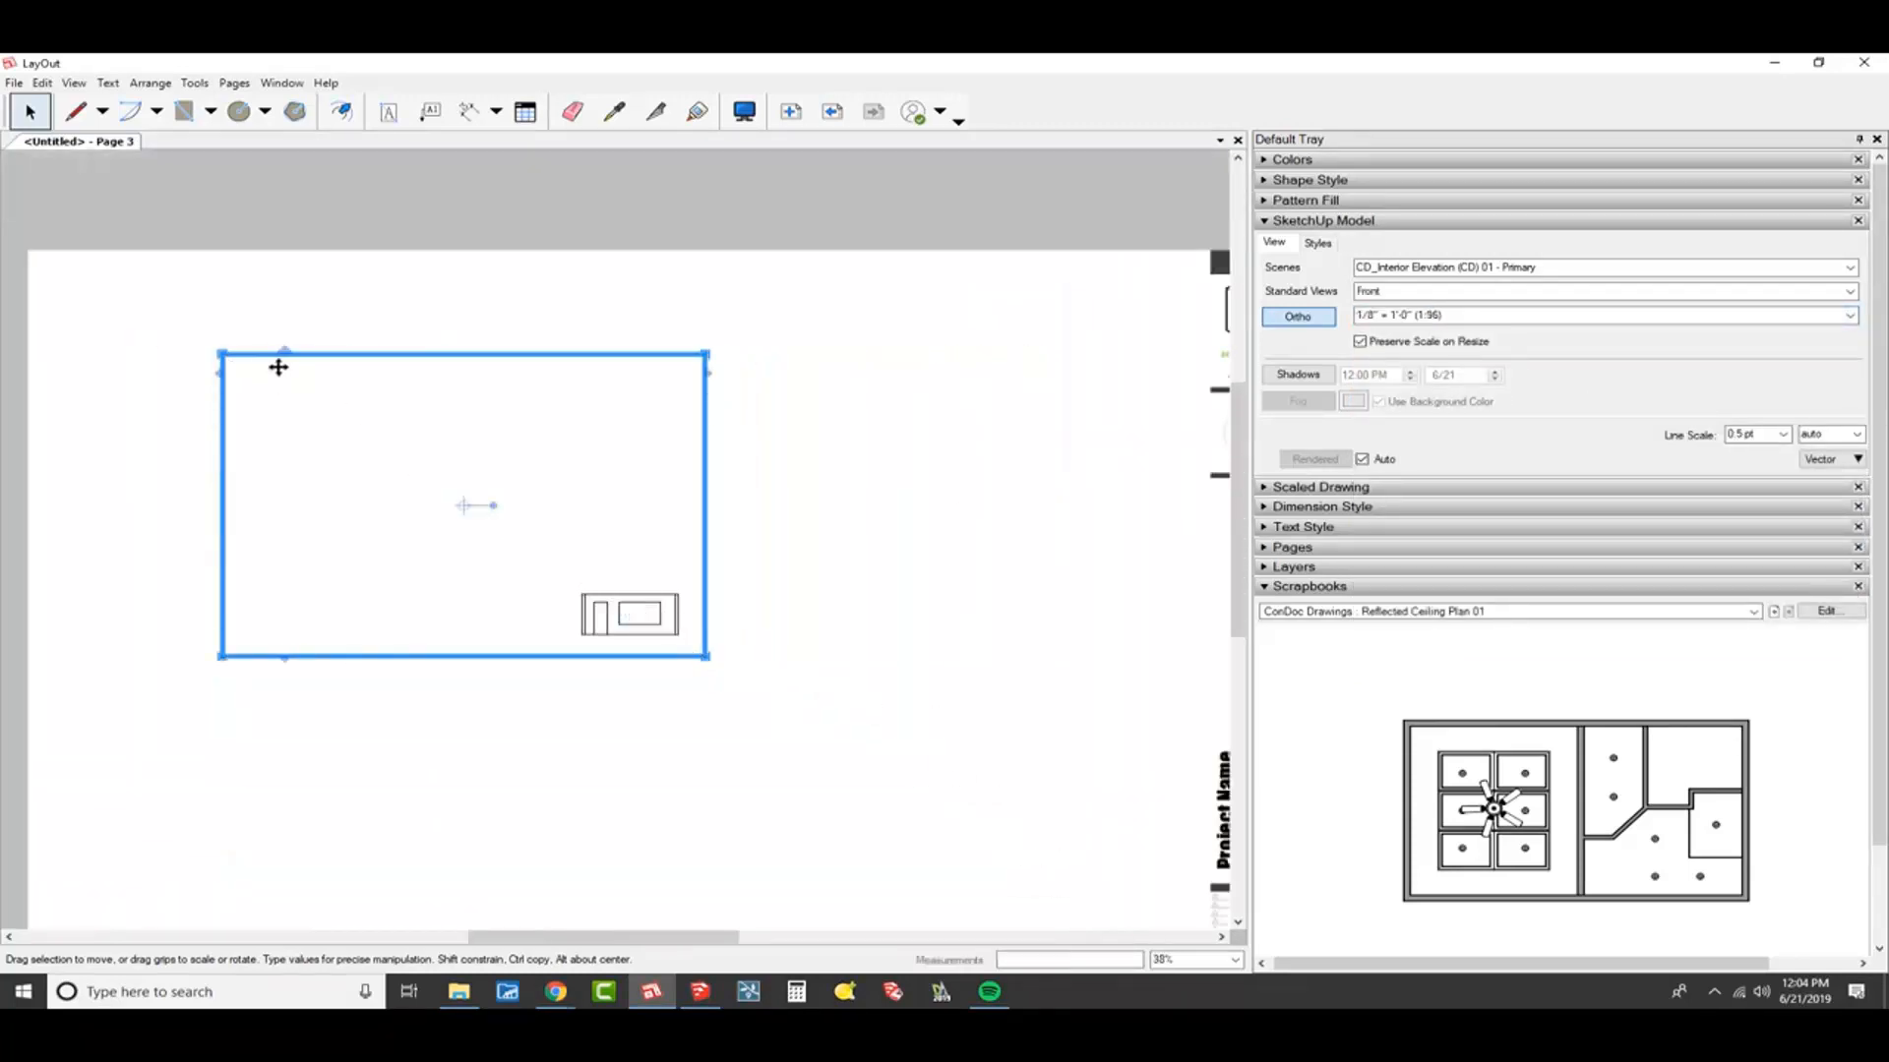
{"action": "left_click_drag", "start_coordinate": [222, 354], "coordinate": [548, 572]}
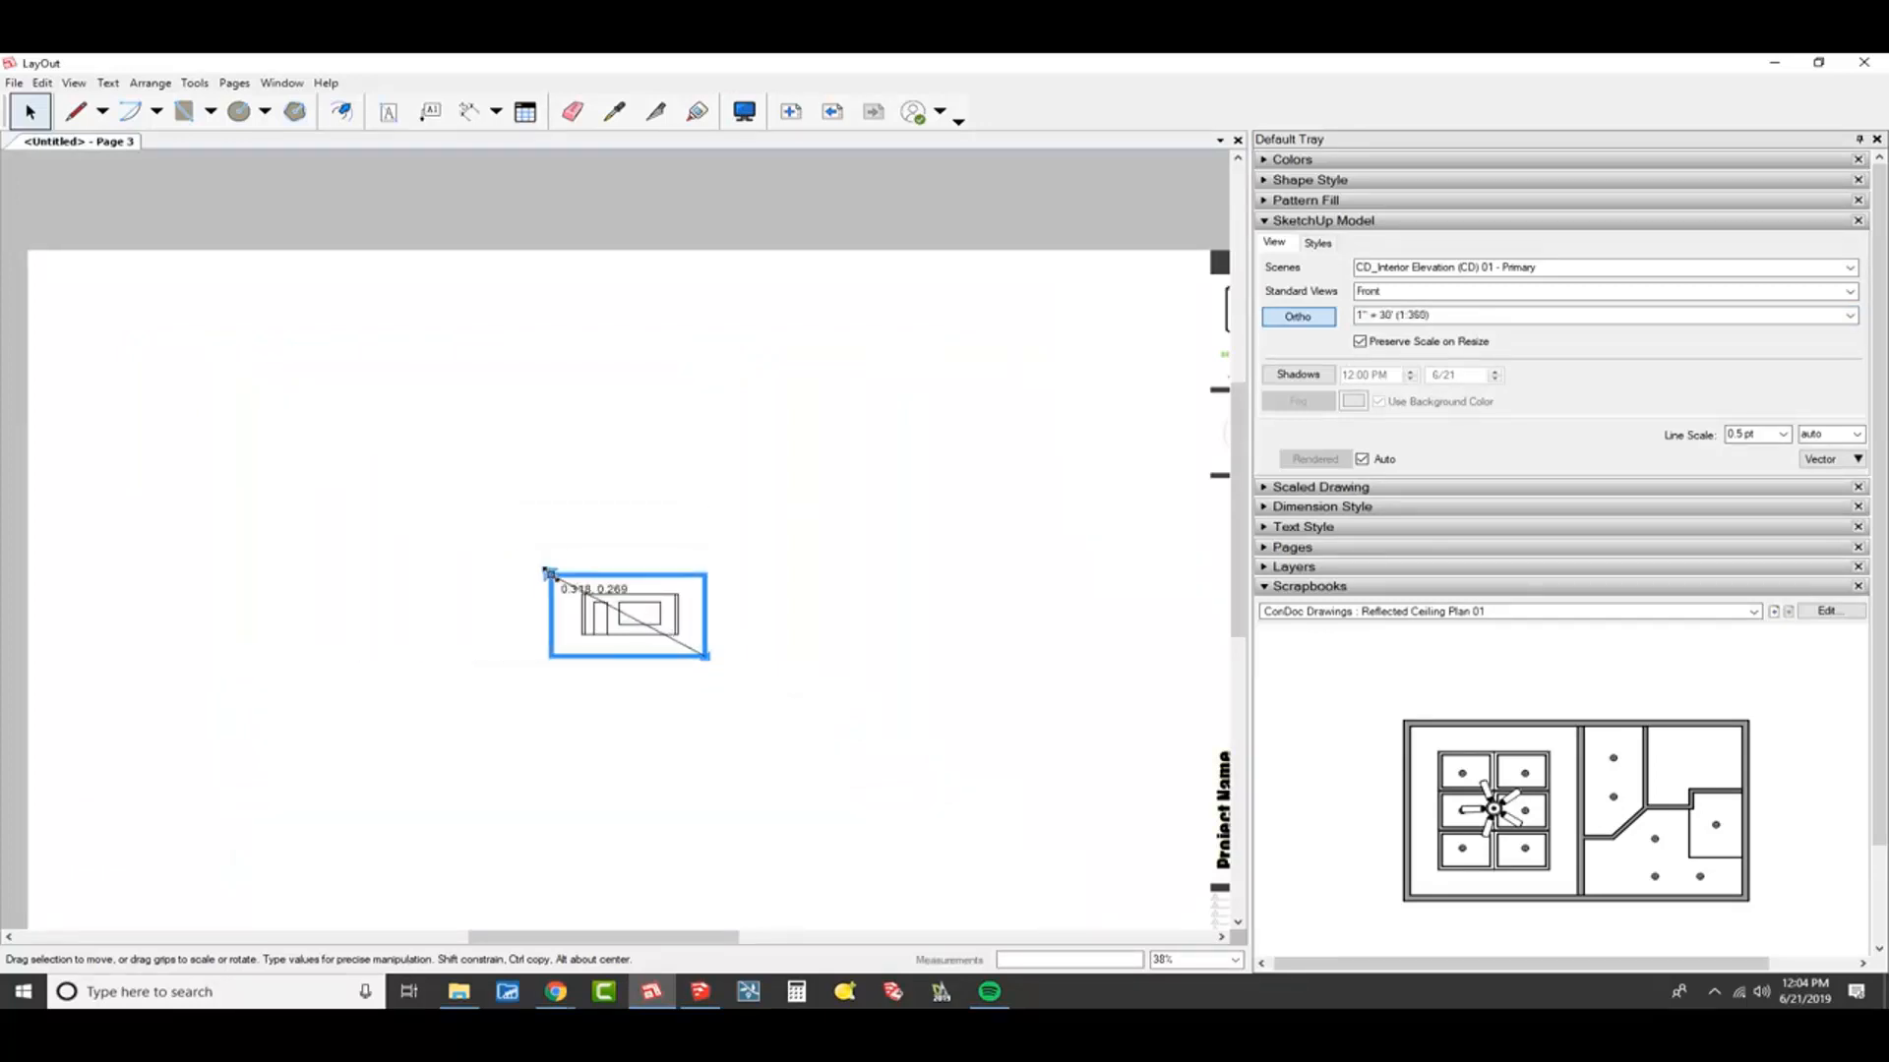
{"action": "scroll", "coordinate": [570, 636], "scroll_direction": "up", "scroll_amount": 7}
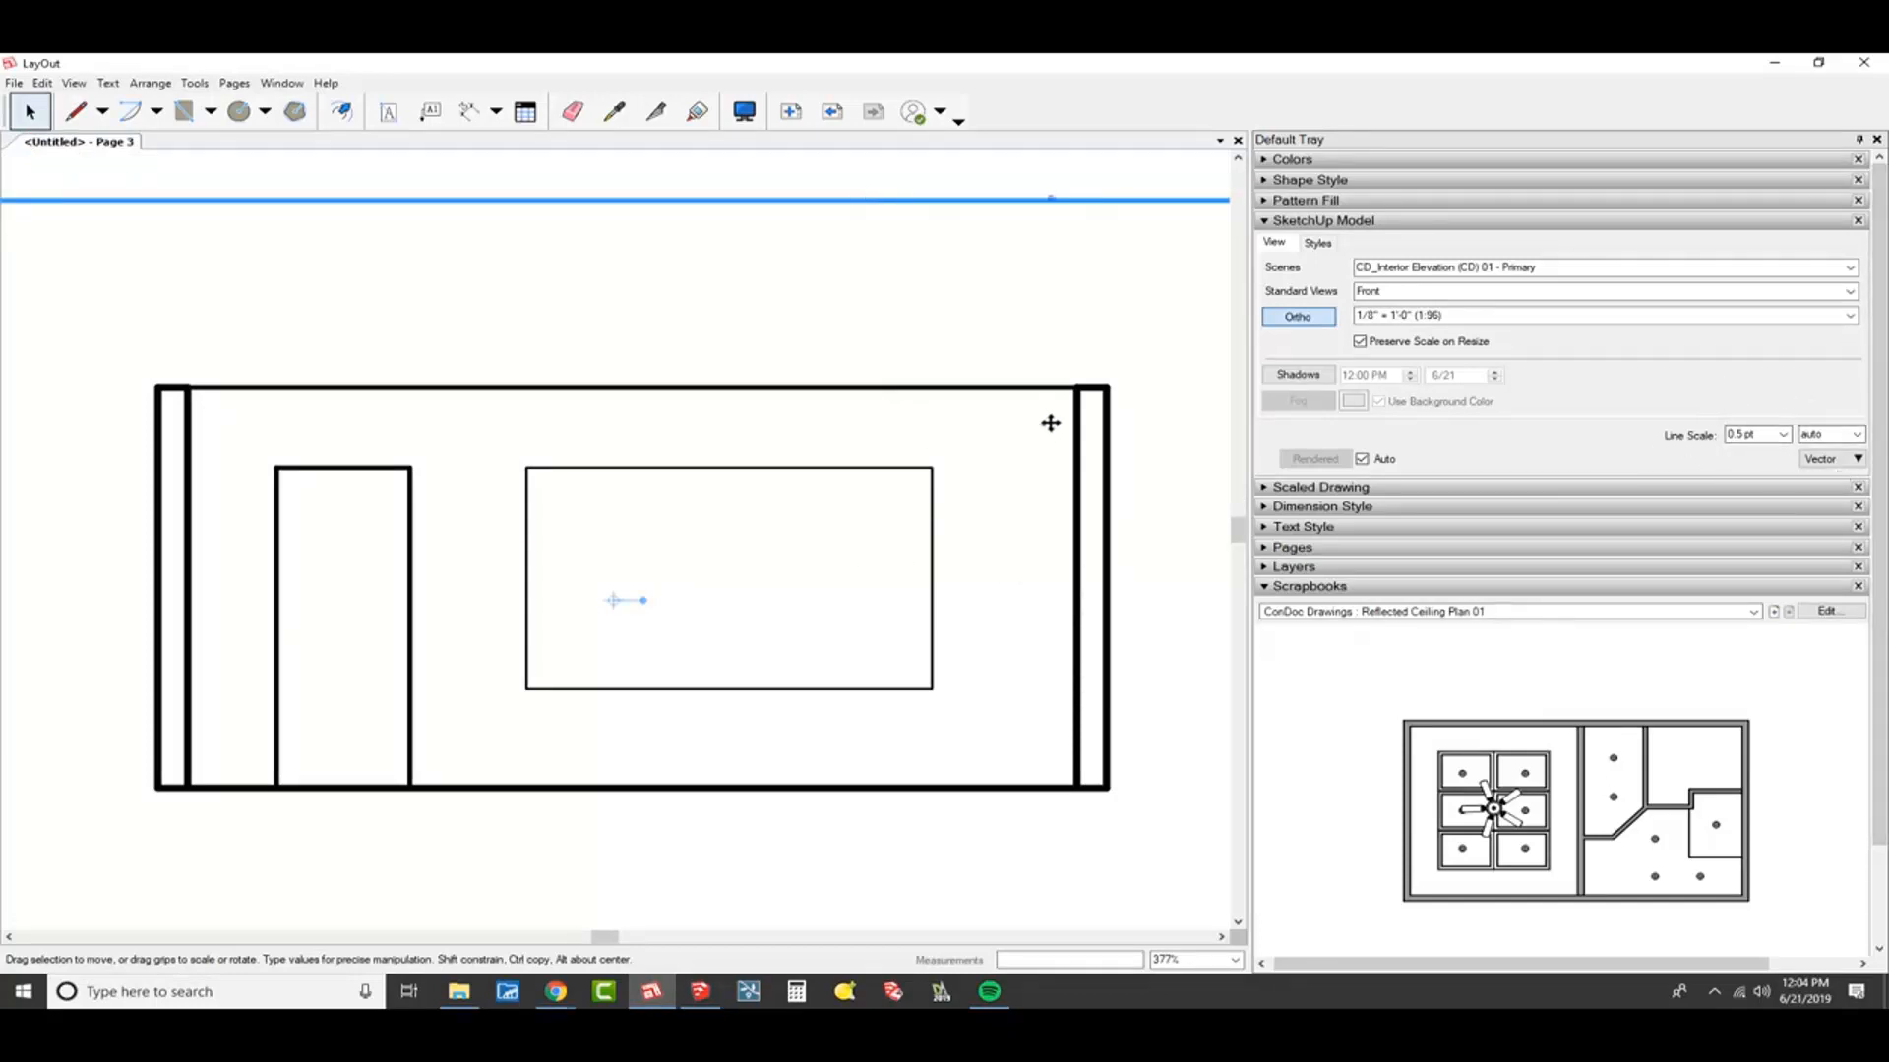
Copy the elevation viewport straight below the original and frame the copy
{"action": "scroll", "coordinate": [1051, 423], "scroll_direction": "down", "scroll_amount": 3}
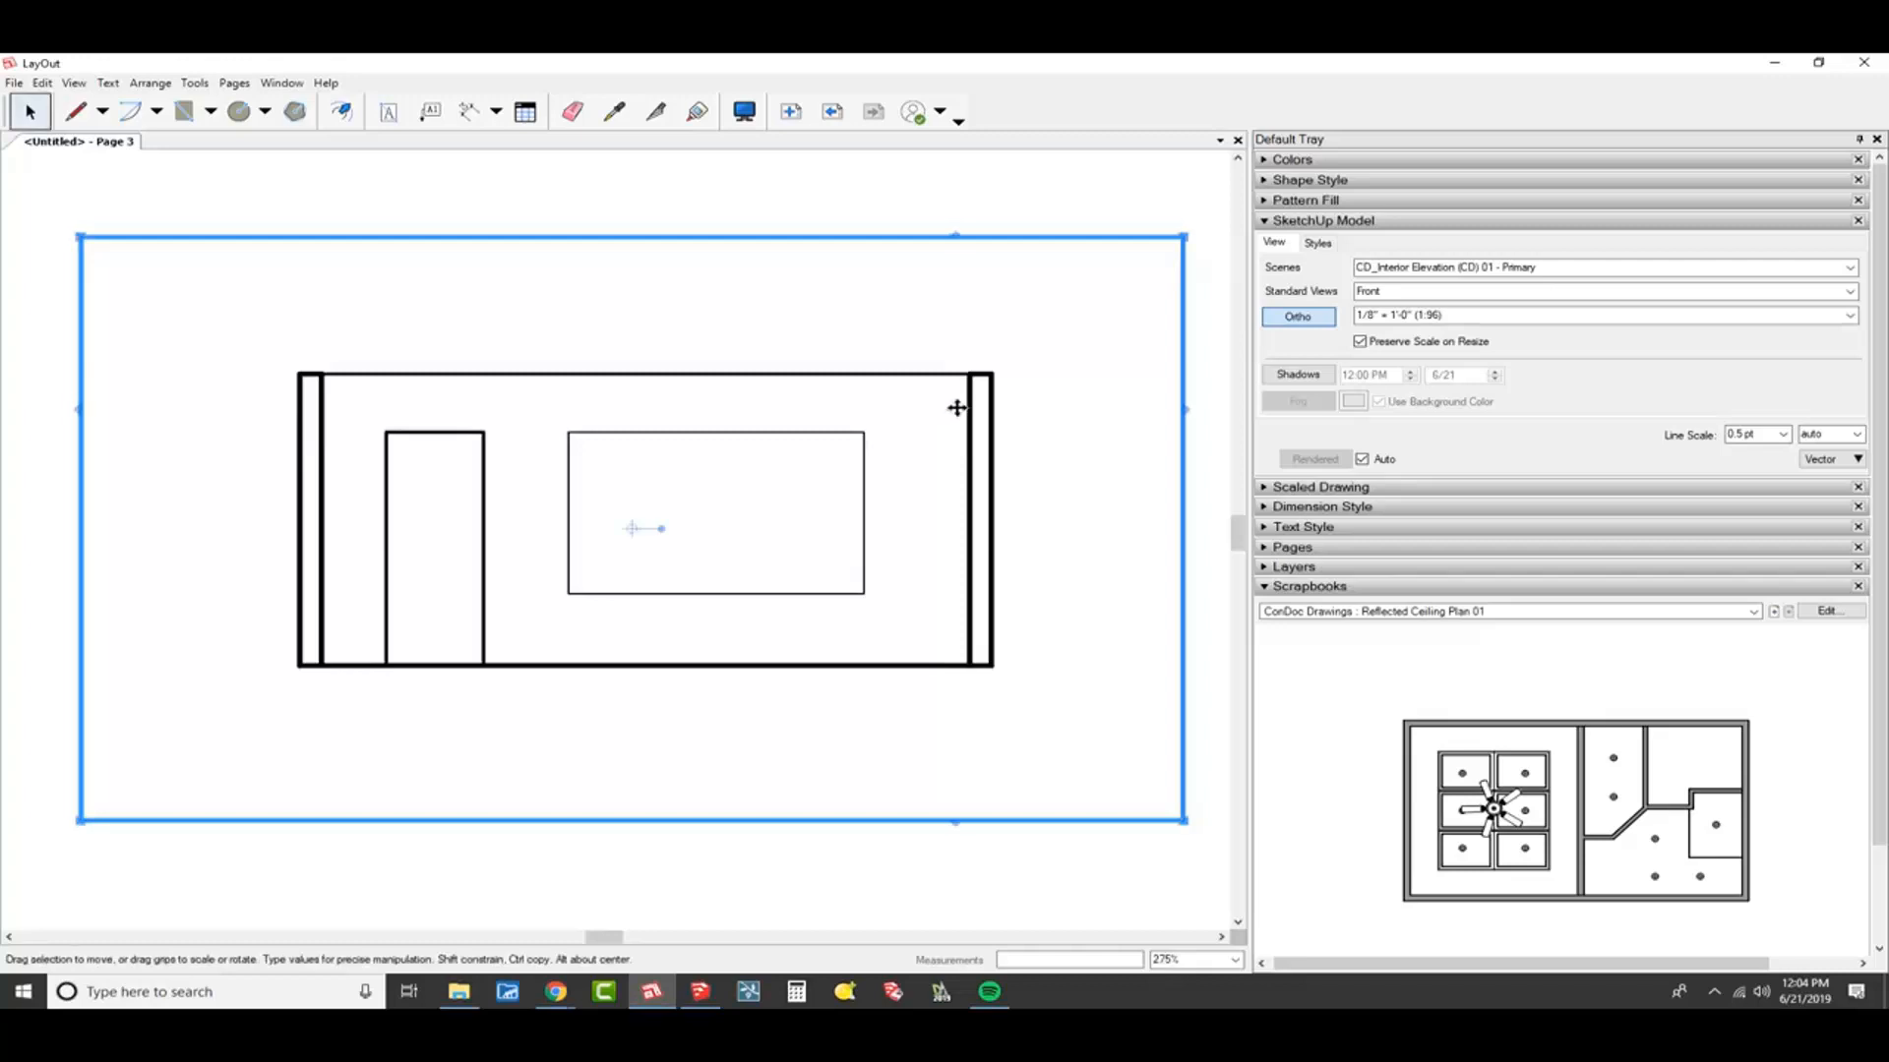
{"action": "left_click_drag", "start_coordinate": [957, 407], "coordinate": [961, 907], "text": "ctrl"}
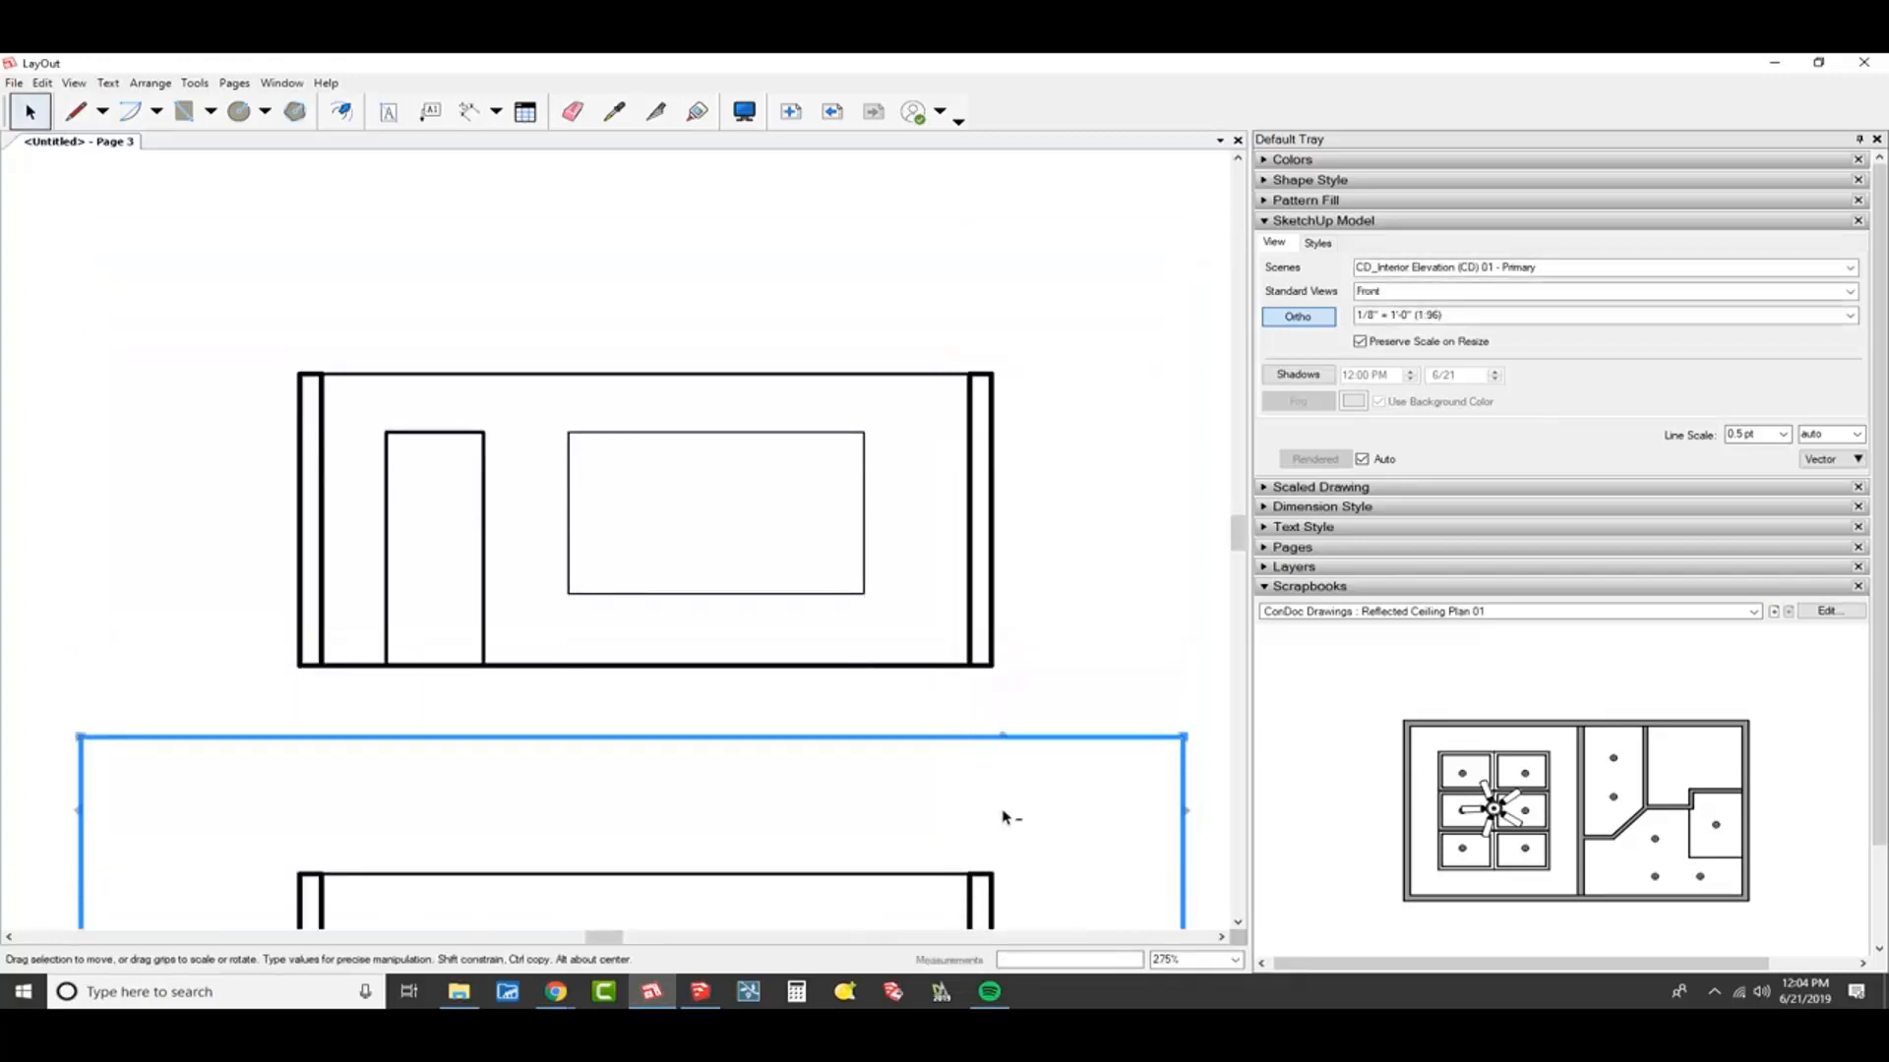
{"action": "middle_click_drag", "start_coordinate": [1003, 816], "coordinate": [1105, 337]}
{"action": "scroll", "coordinate": [1105, 338], "scroll_direction": "down", "scroll_amount": 2}
{"action": "middle_click_drag", "start_coordinate": [987, 485], "coordinate": [916, 606]}
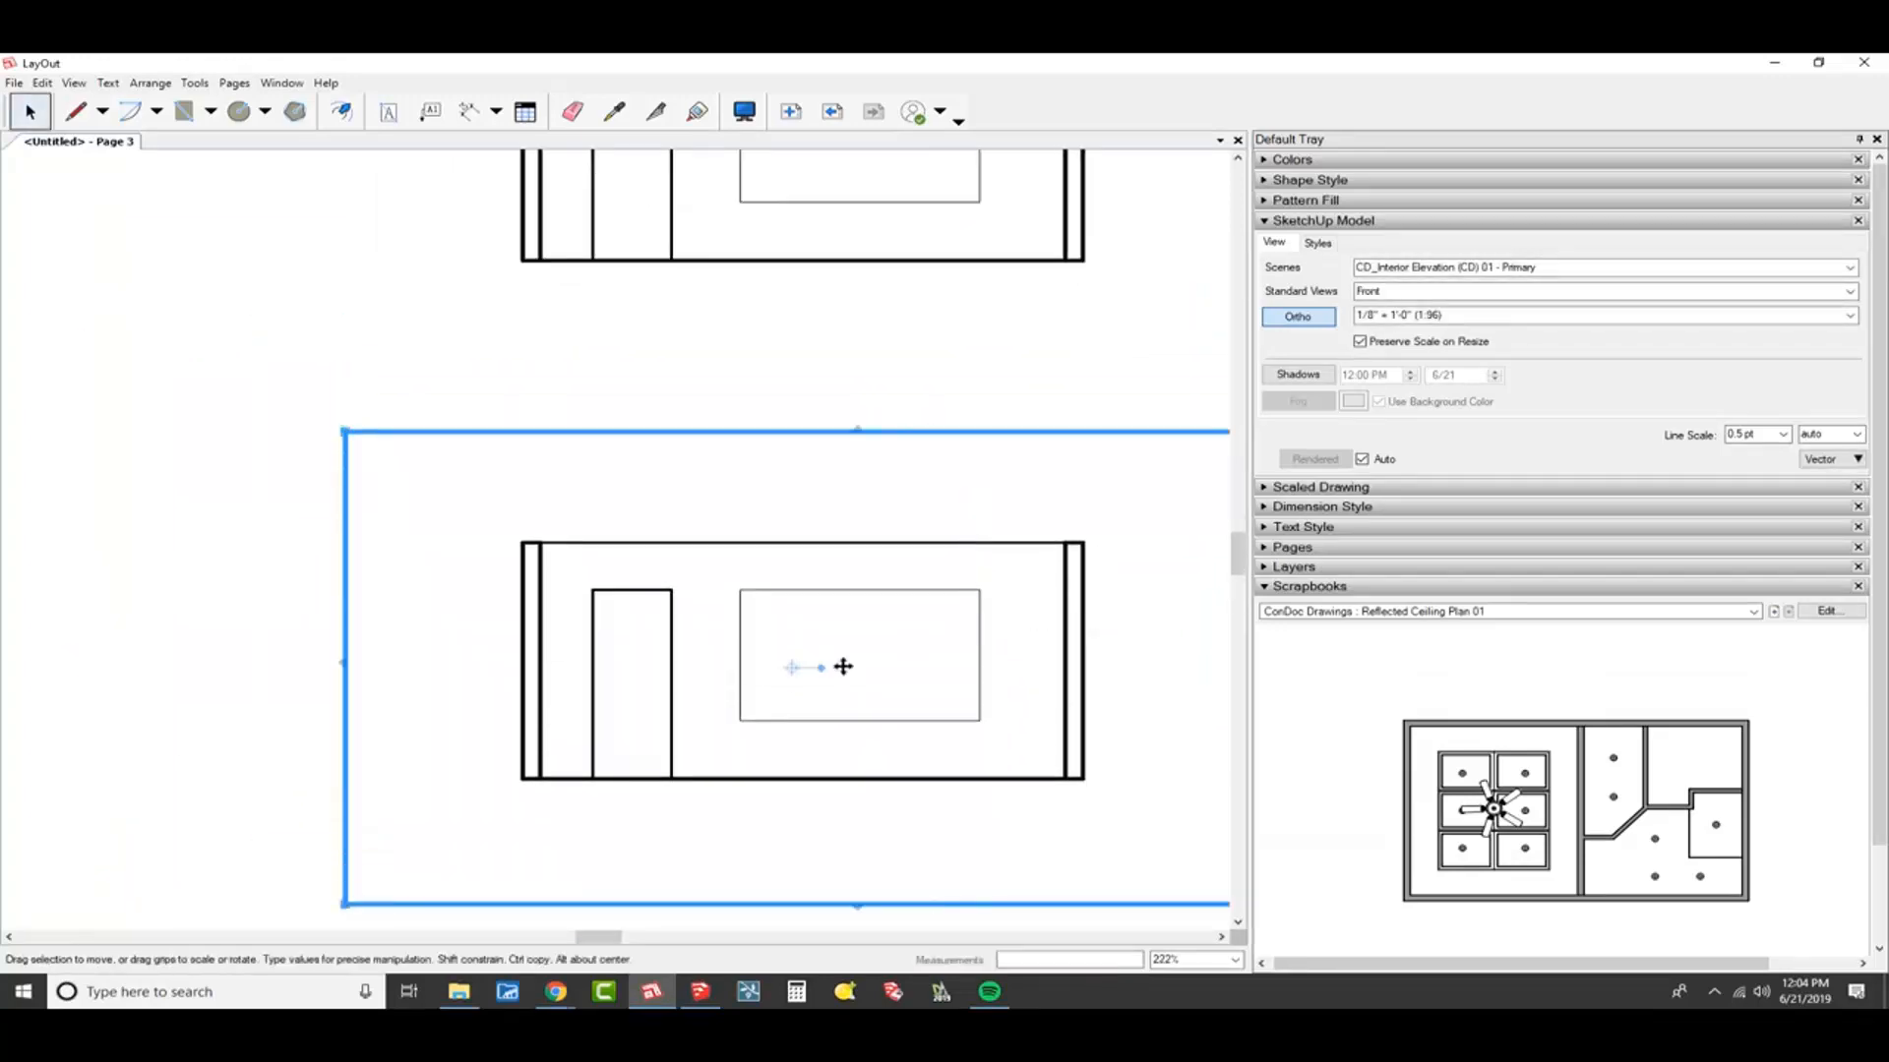
{"action": "scroll", "coordinate": [843, 667], "scroll_direction": "up", "scroll_amount": 2}
{"action": "middle_click_drag", "start_coordinate": [801, 674], "coordinate": [701, 624]}
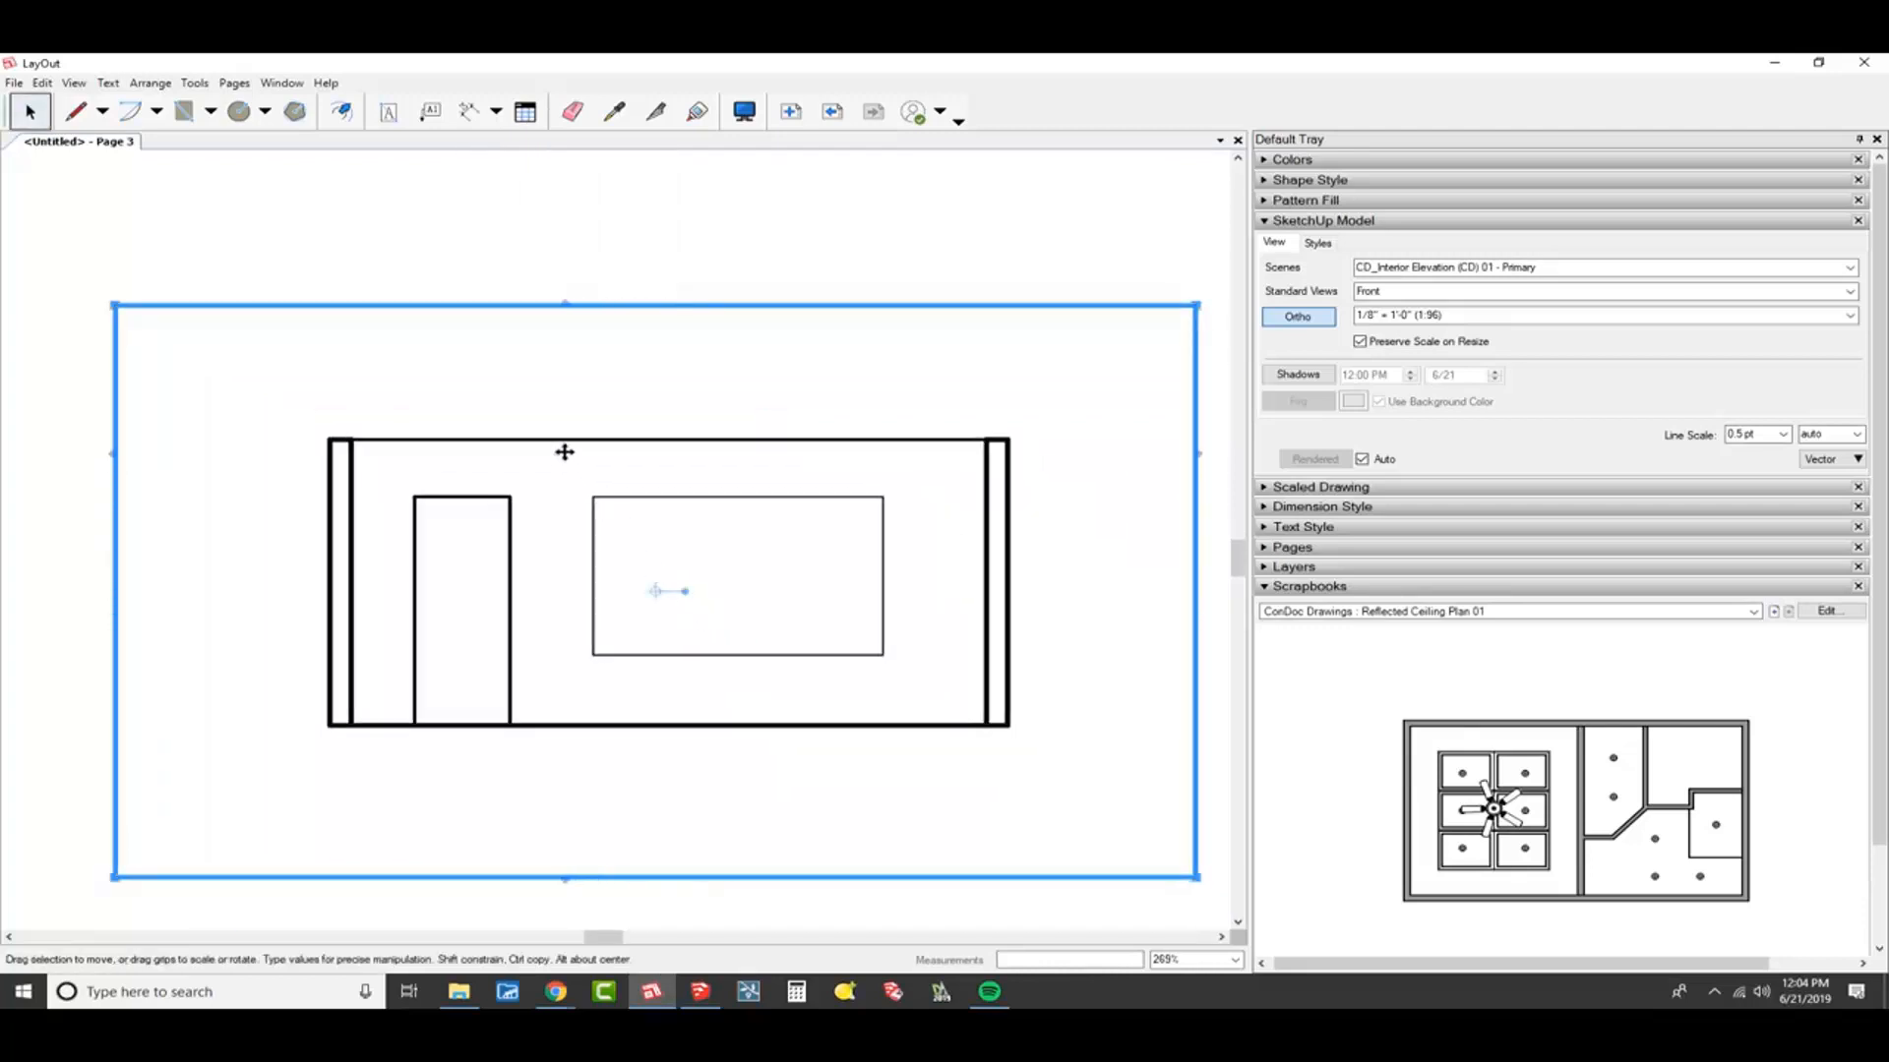
{"action": "scroll", "coordinate": [708, 548], "scroll_direction": "up", "scroll_amount": 3}
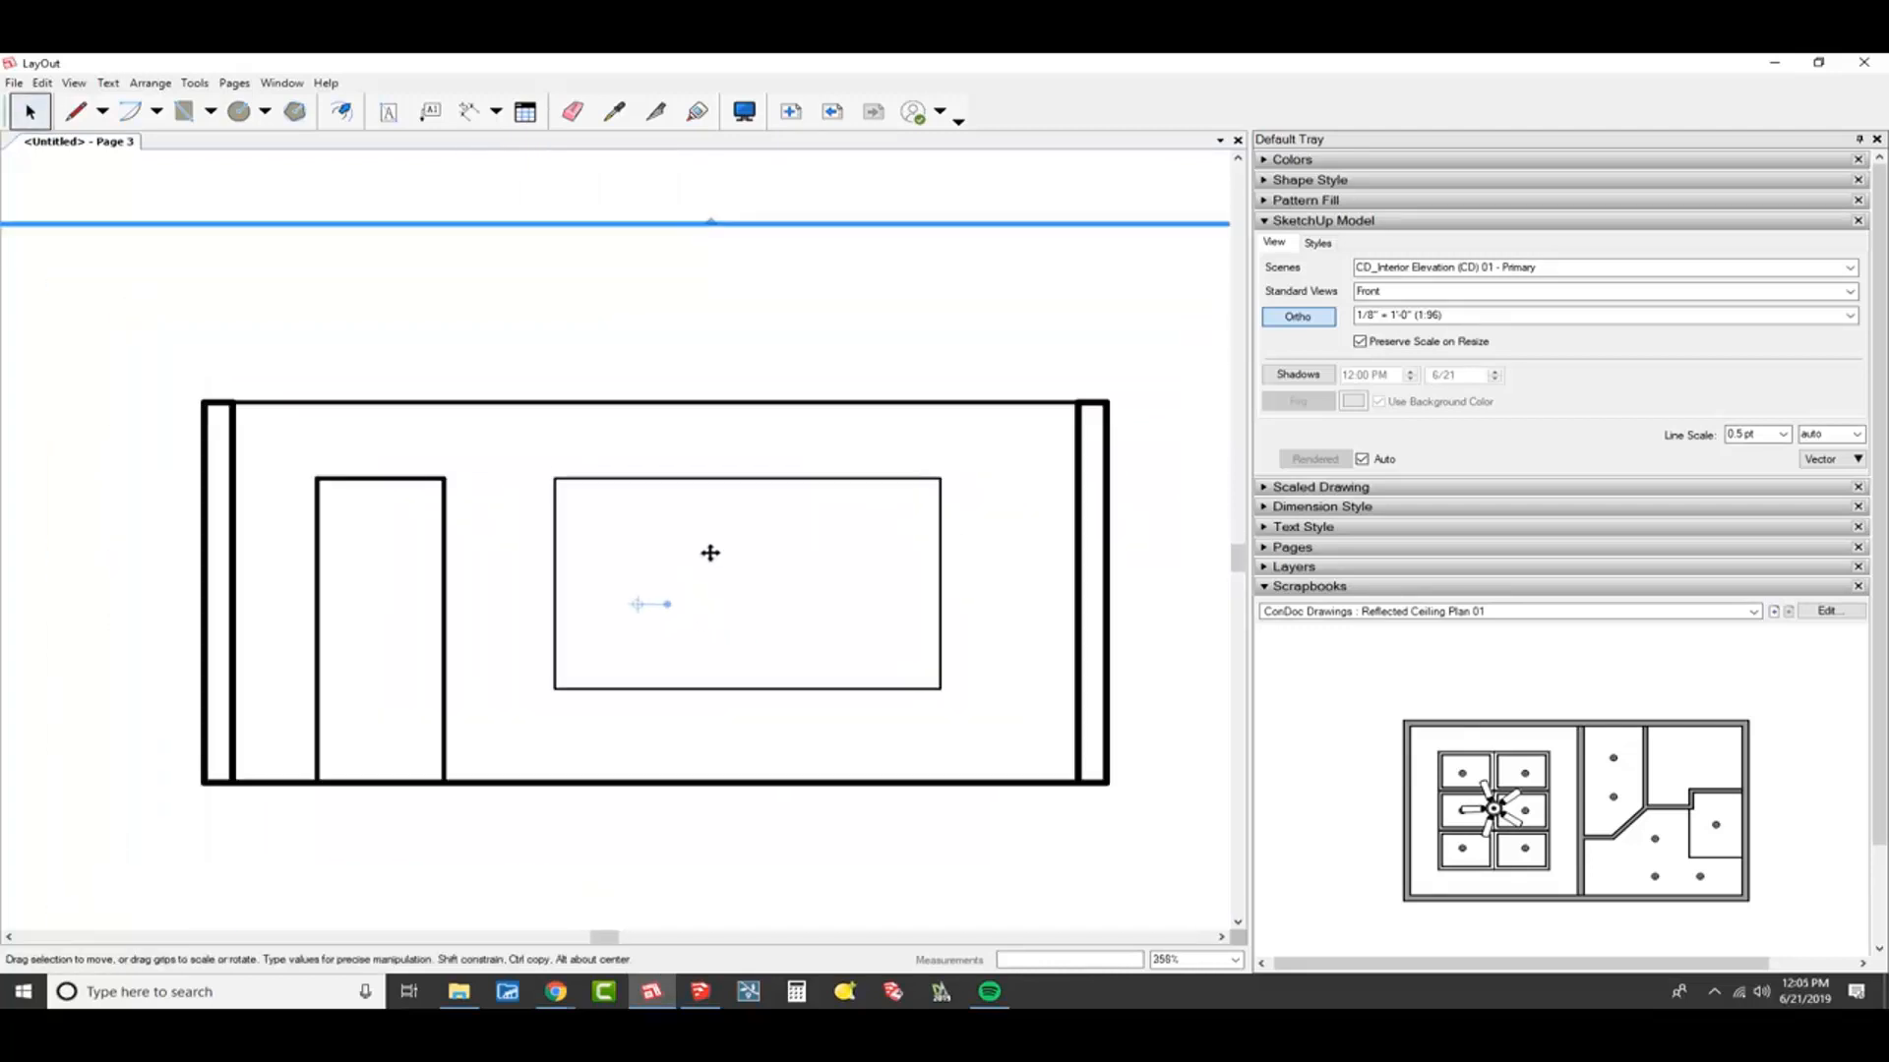
Explode the copied elevation viewport into editable linework and clear the selection
{"action": "middle_click_drag", "start_coordinate": [708, 548], "coordinate": [822, 511]}
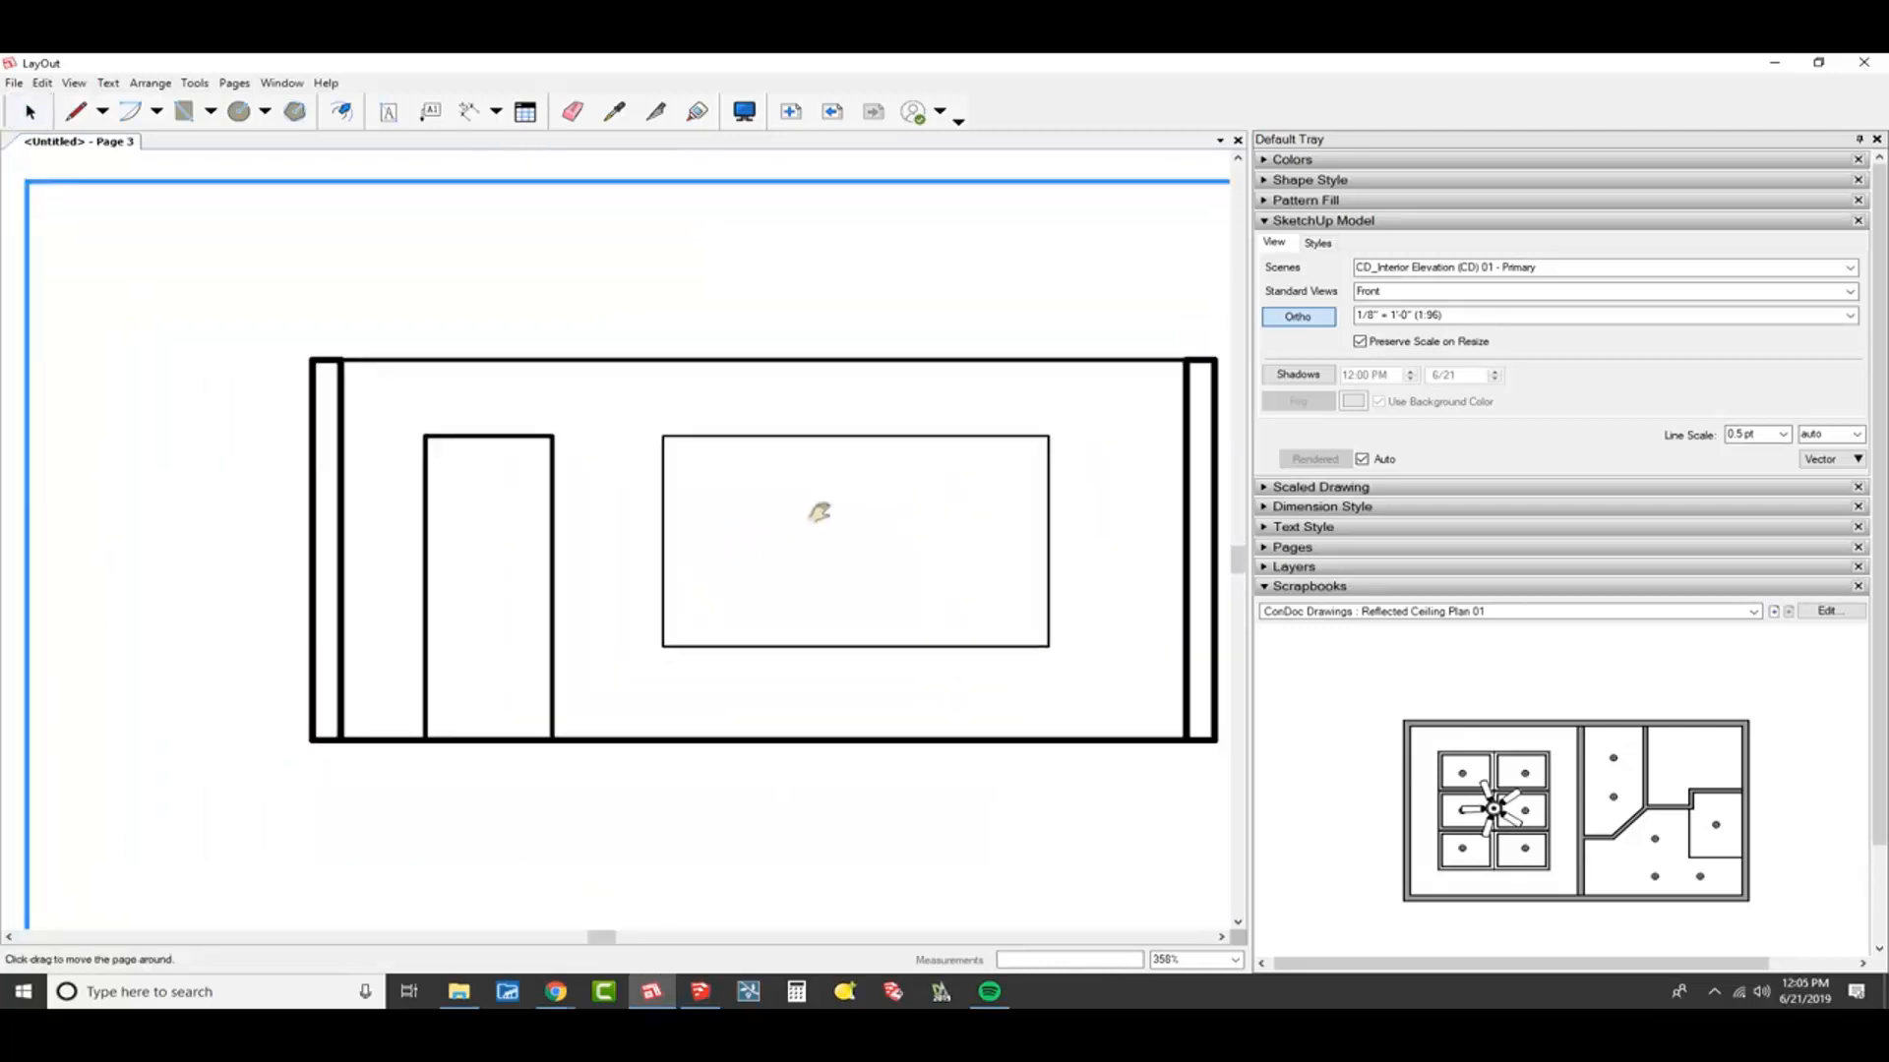
{"action": "right_click", "coordinate": [826, 452]}
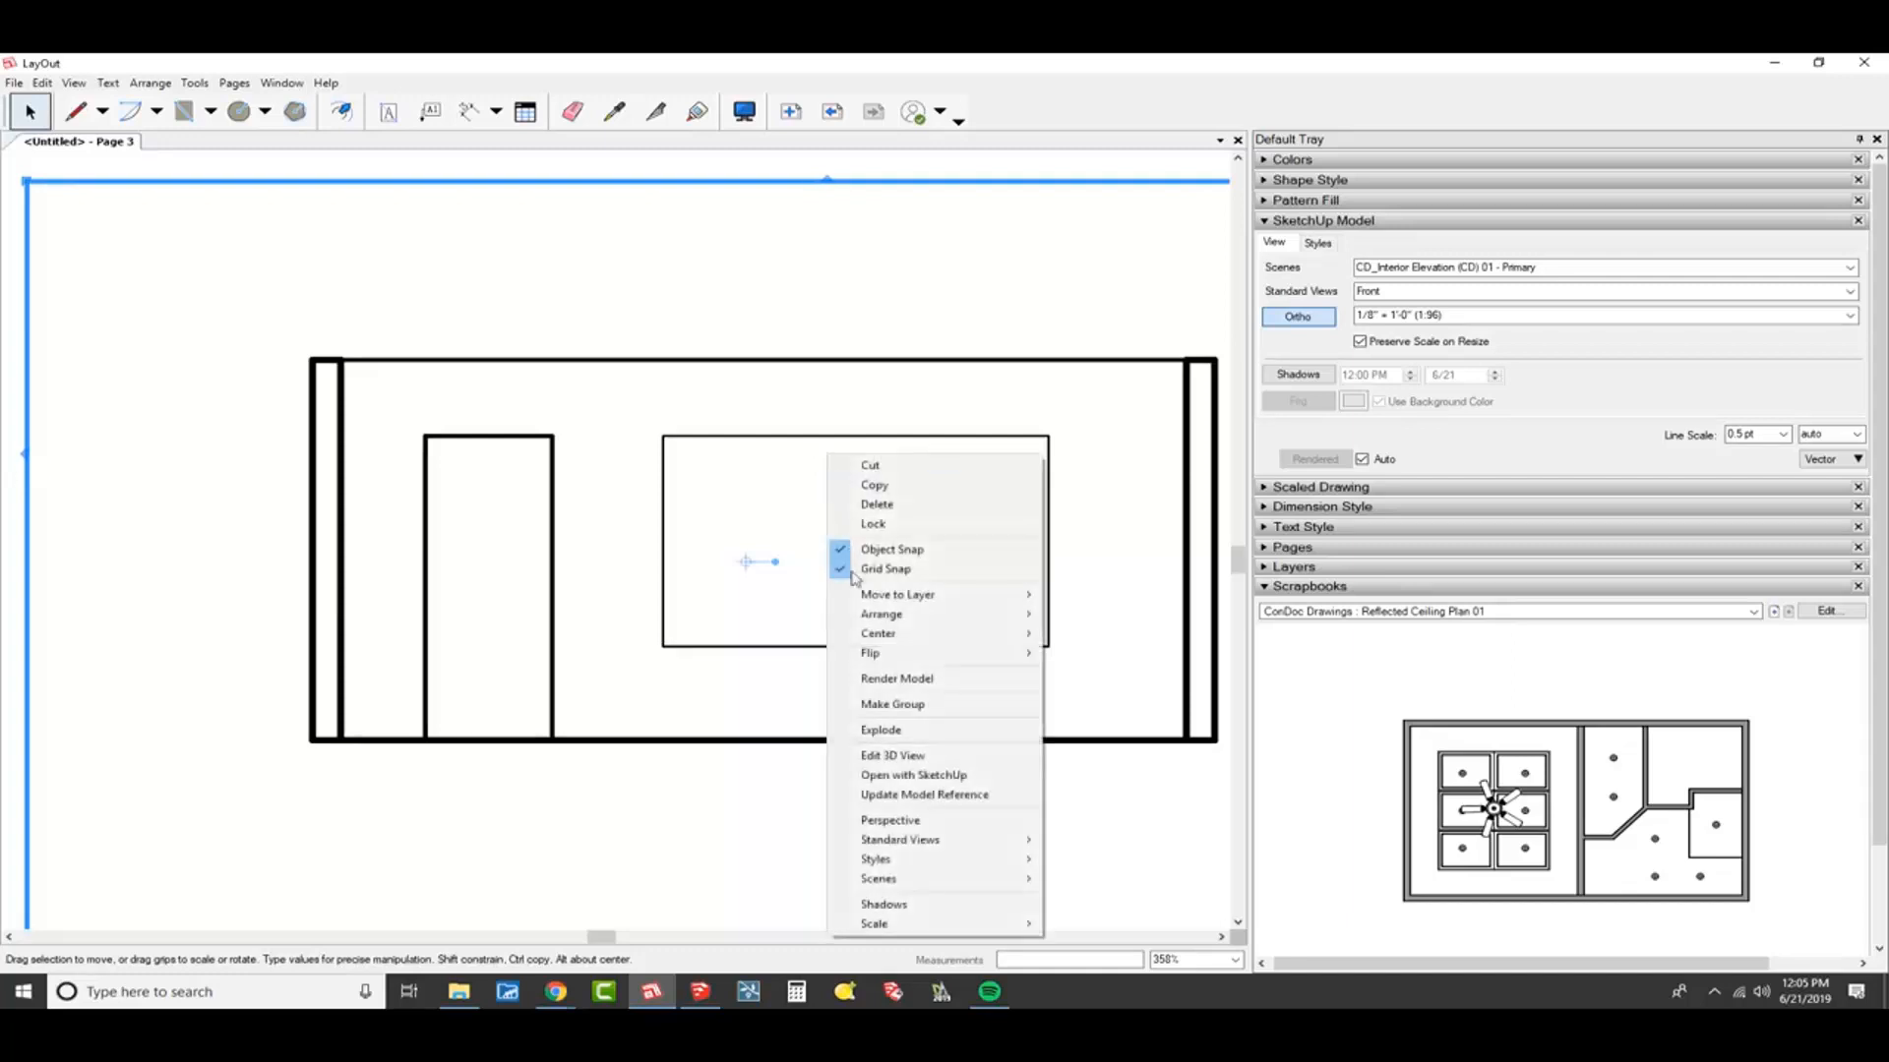
{"action": "left_click", "coordinate": [882, 729]}
{"action": "scroll", "coordinate": [531, 324], "scroll_direction": "down", "scroll_amount": 1}
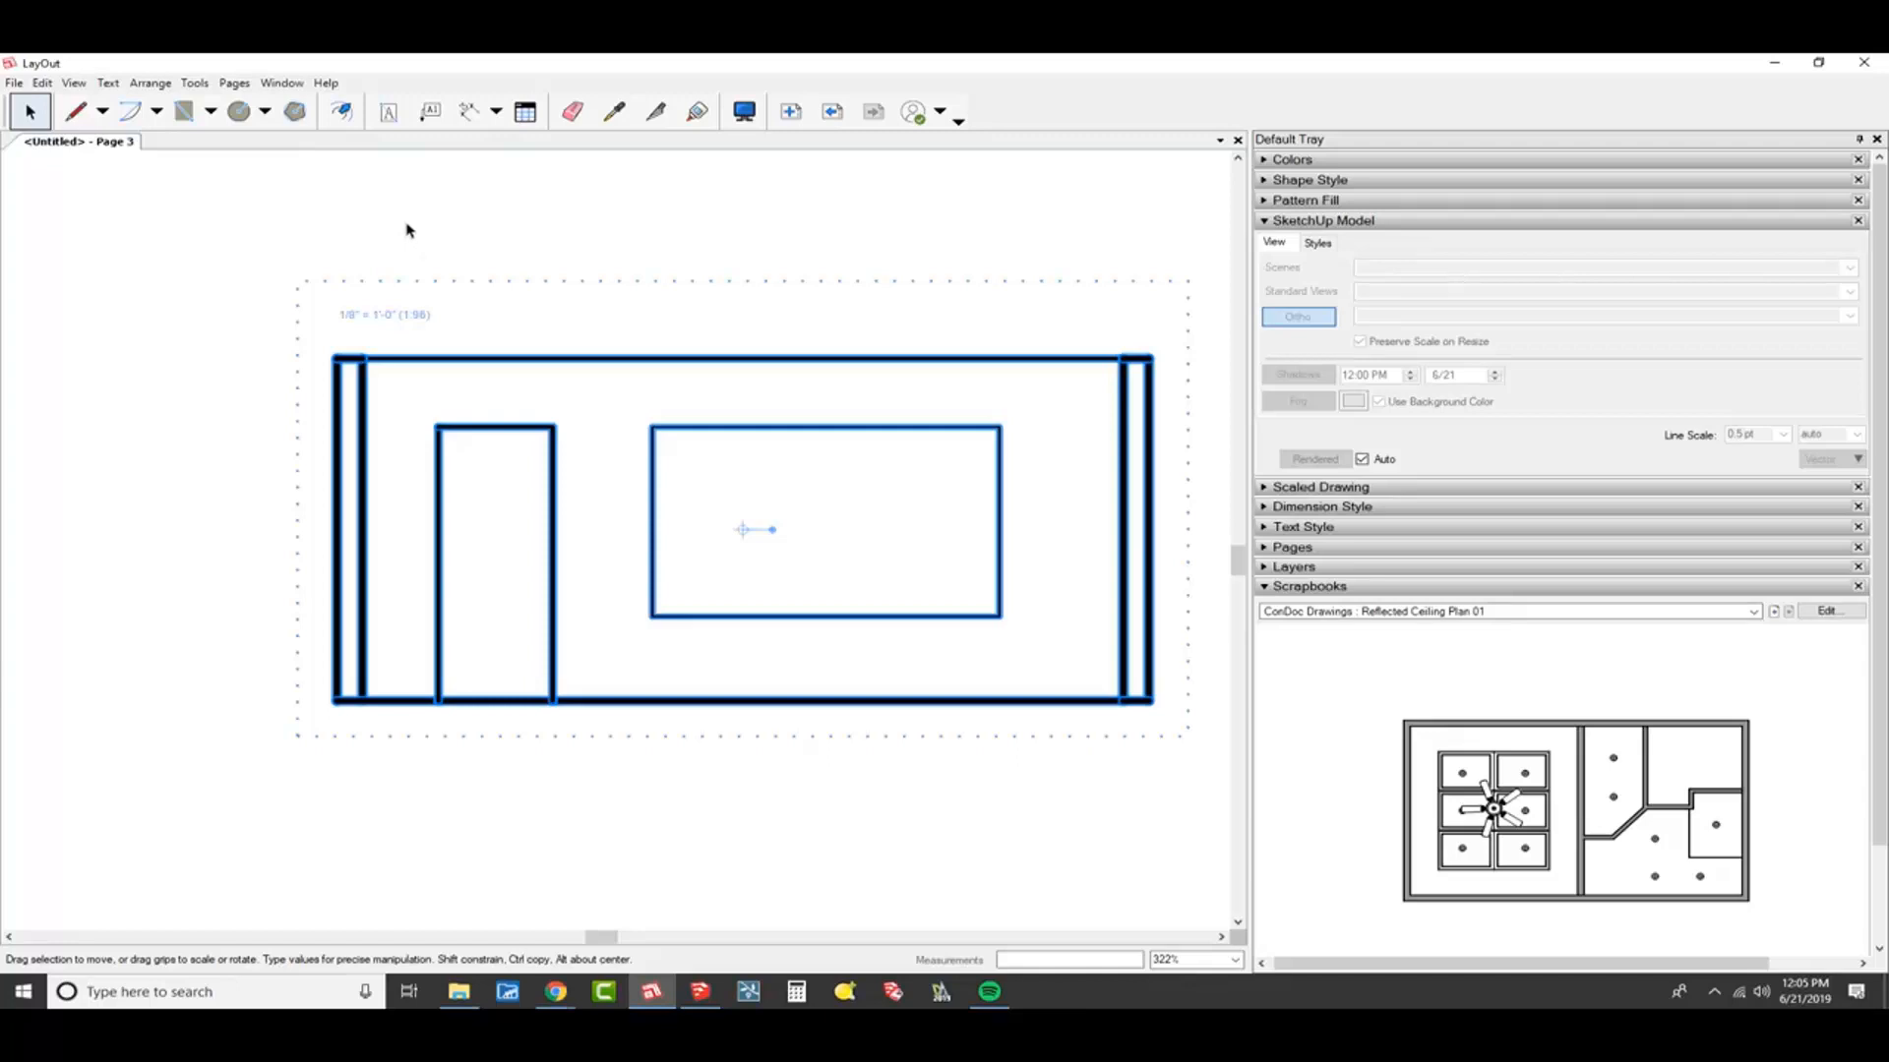
{"action": "key", "text": "Escape"}
Check the stroke weights of the ceiling and door edges, the cut wall outlines and the window outline in Shape Style
{"action": "left_click", "coordinate": [915, 361]}
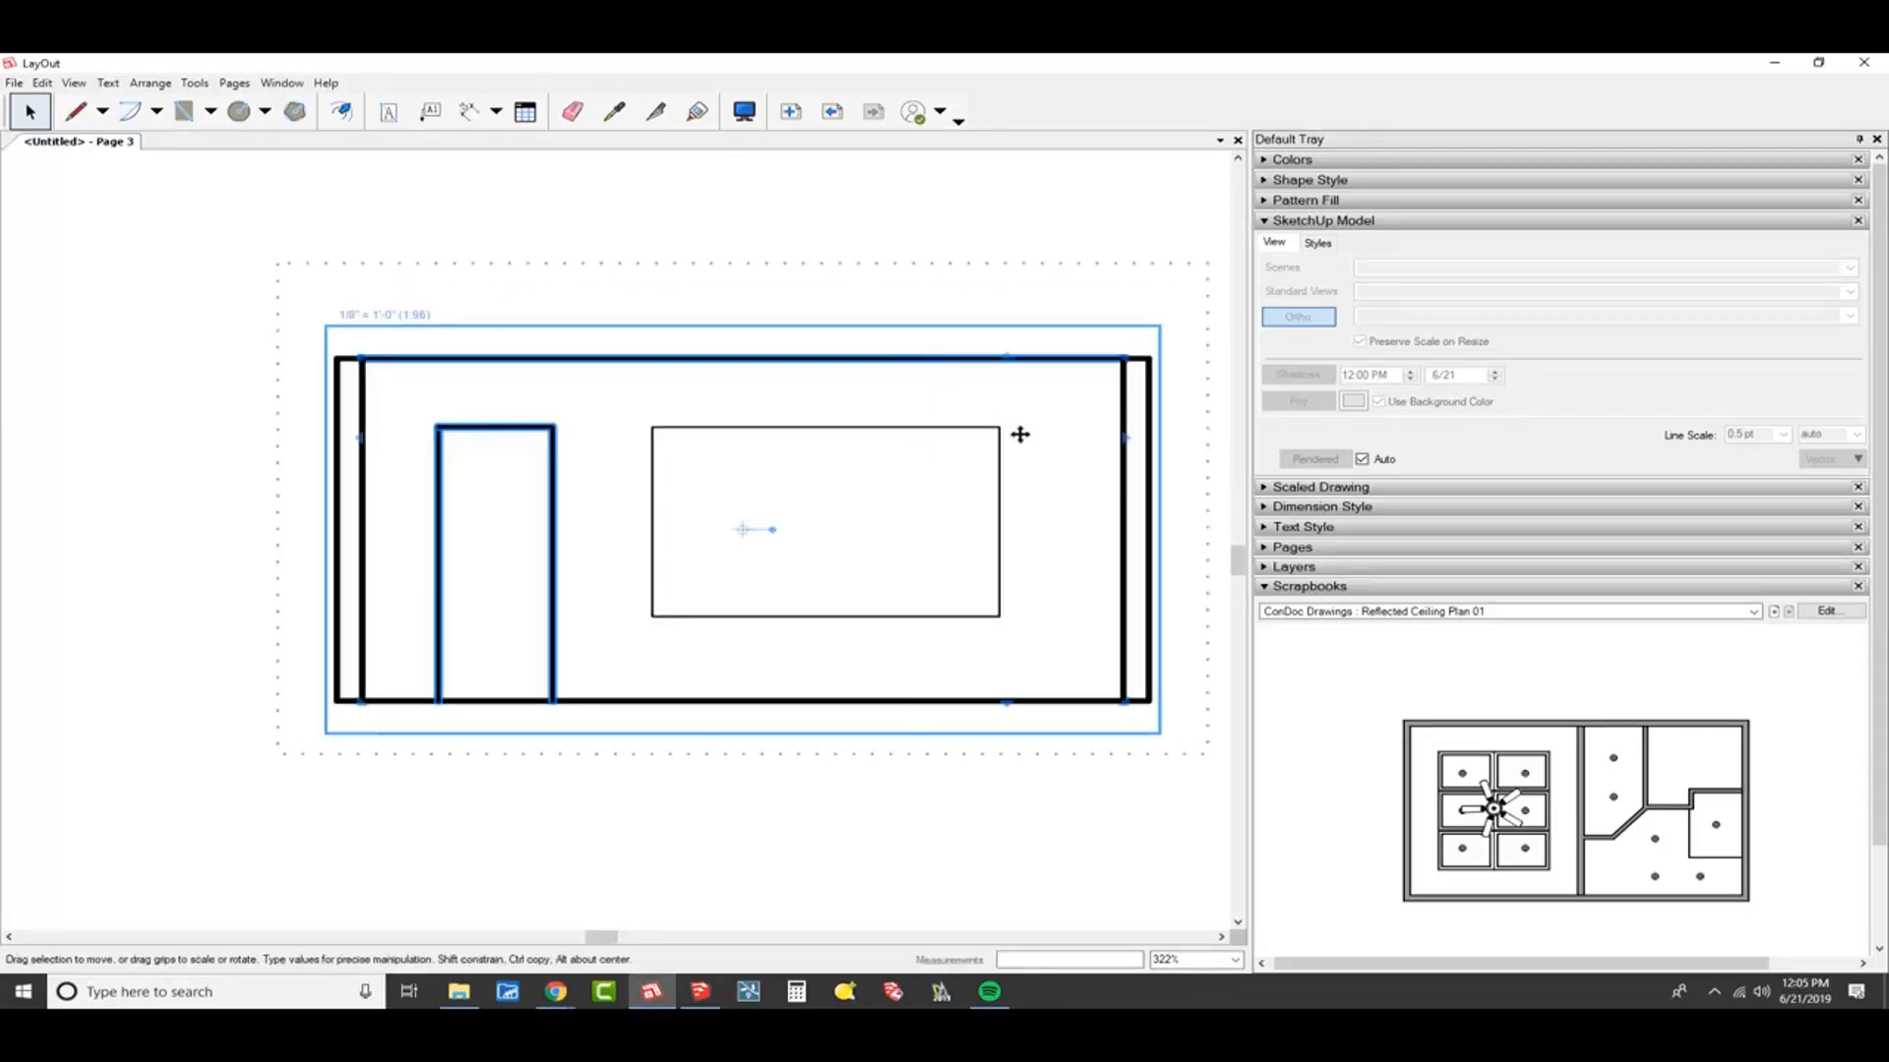
{"action": "left_click", "coordinate": [1121, 411]}
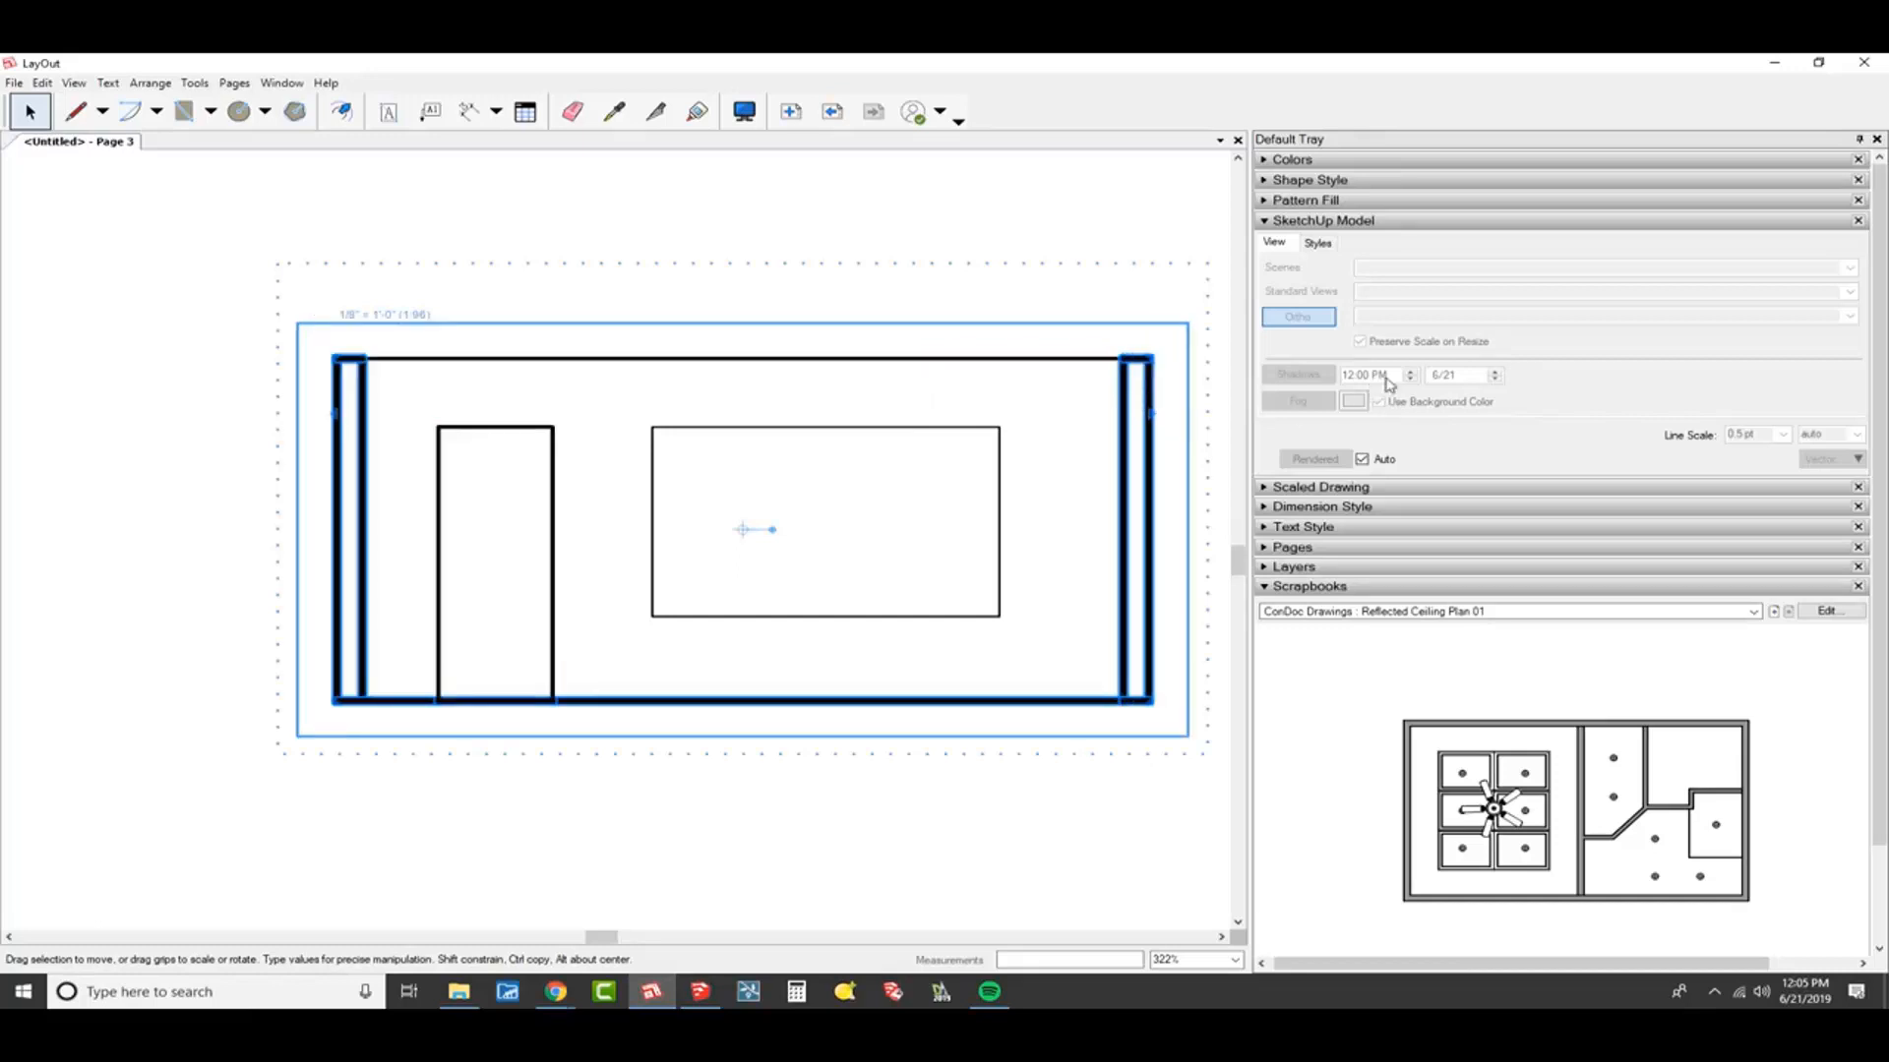
{"action": "left_click", "coordinate": [1318, 181]}
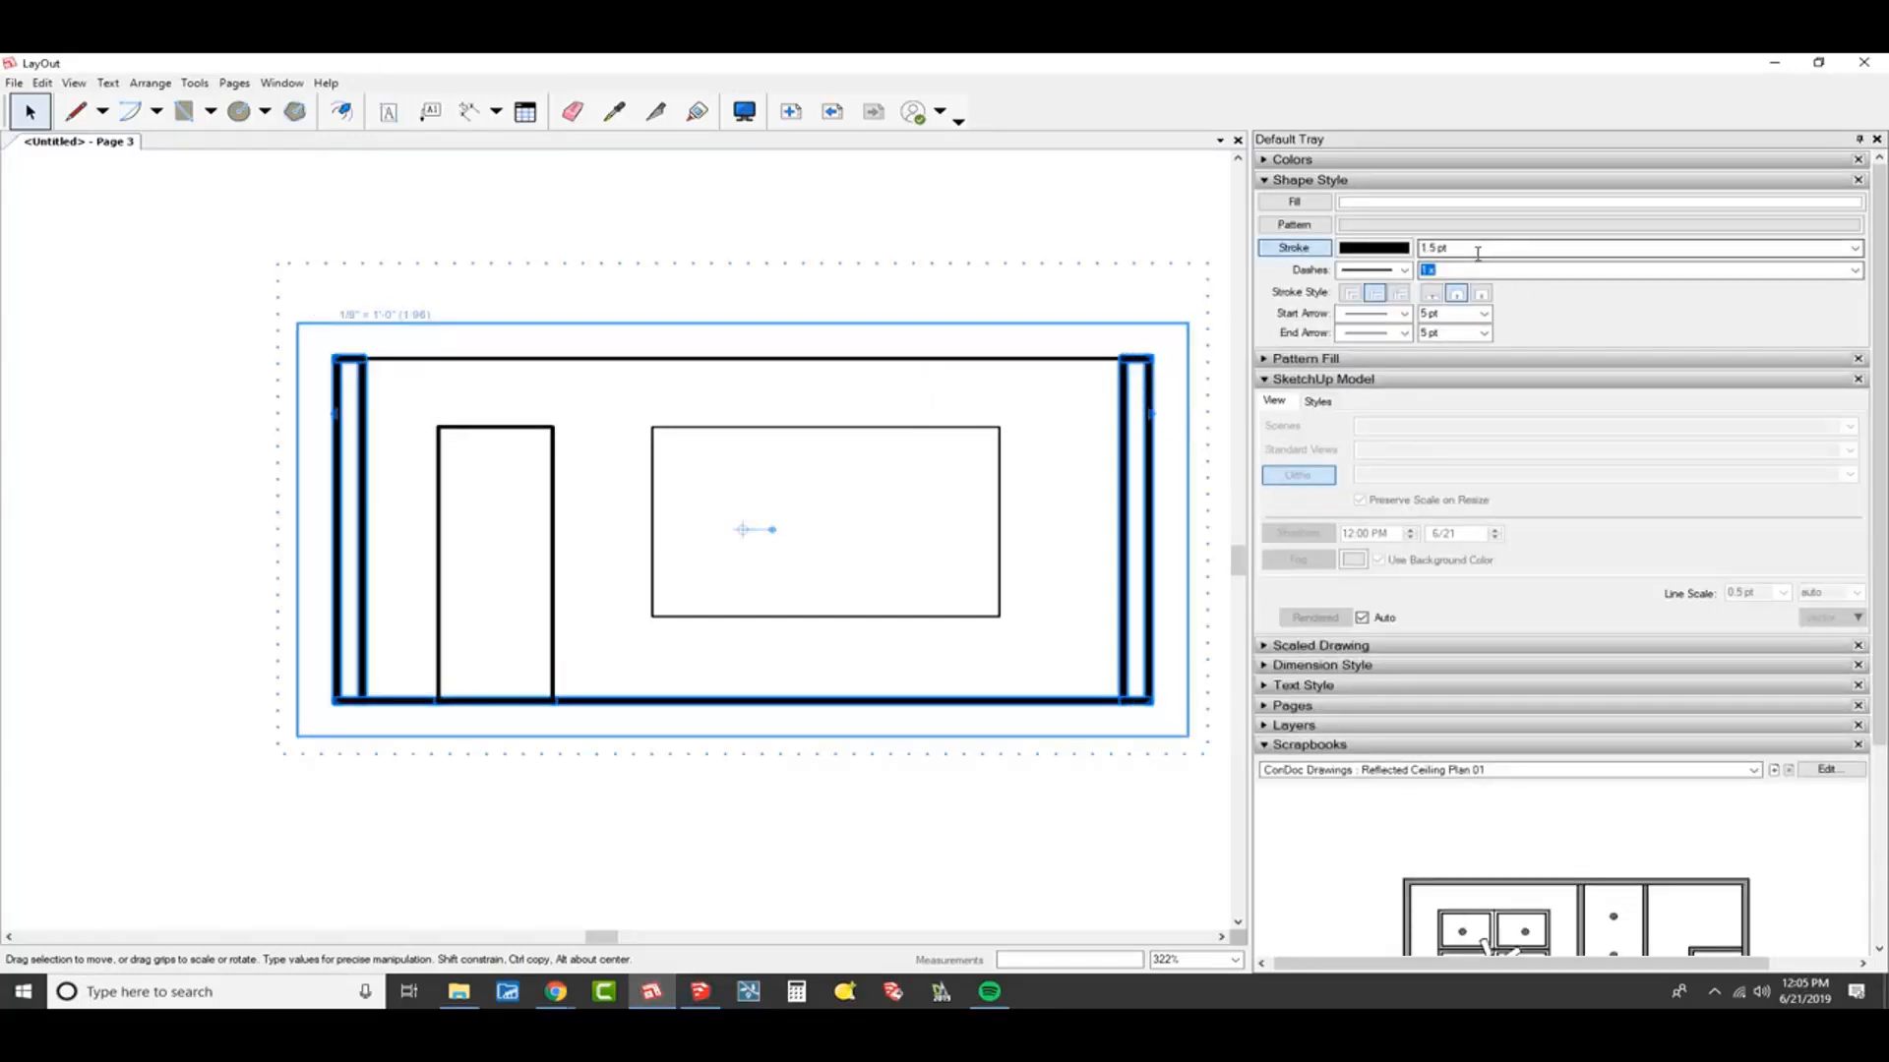
{"action": "scroll", "coordinate": [1190, 379], "scroll_direction": "up", "scroll_amount": 1}
{"action": "middle_click_drag", "start_coordinate": [1149, 385], "coordinate": [1124, 374]}
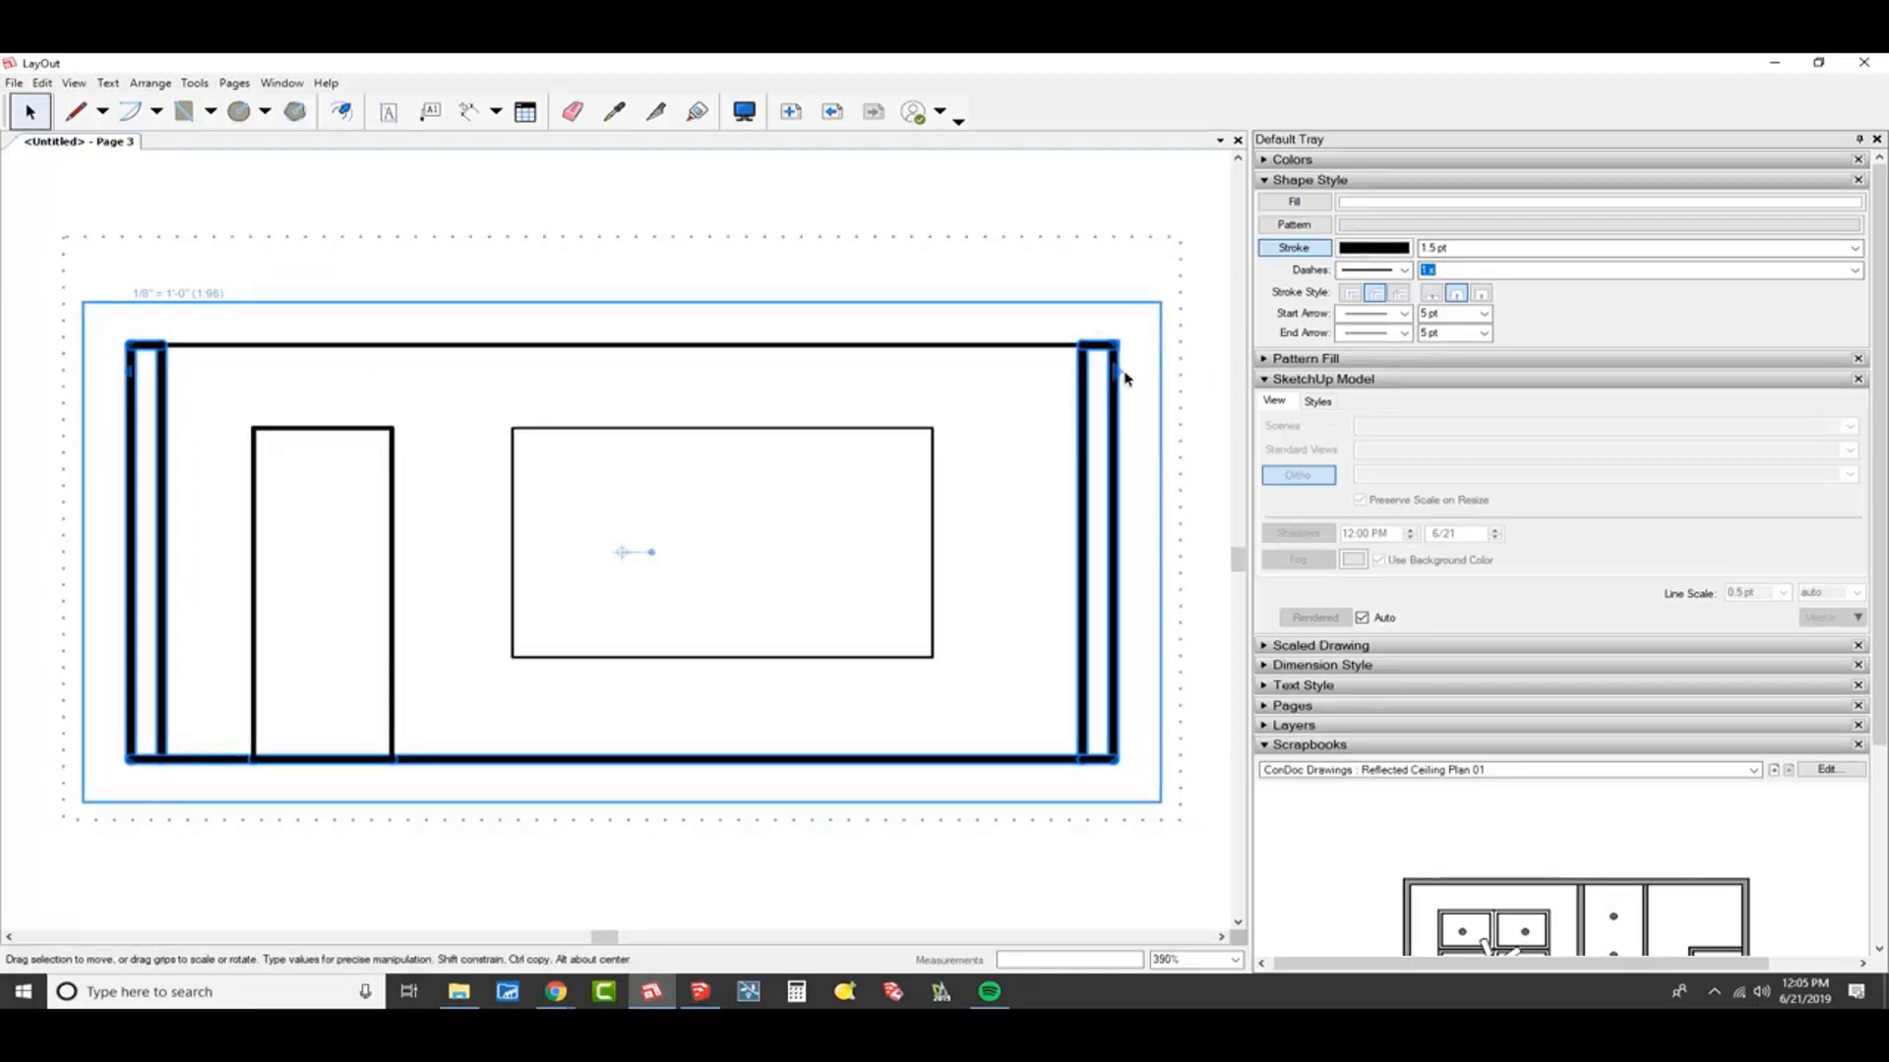
{"action": "double_click", "coordinate": [1025, 343]}
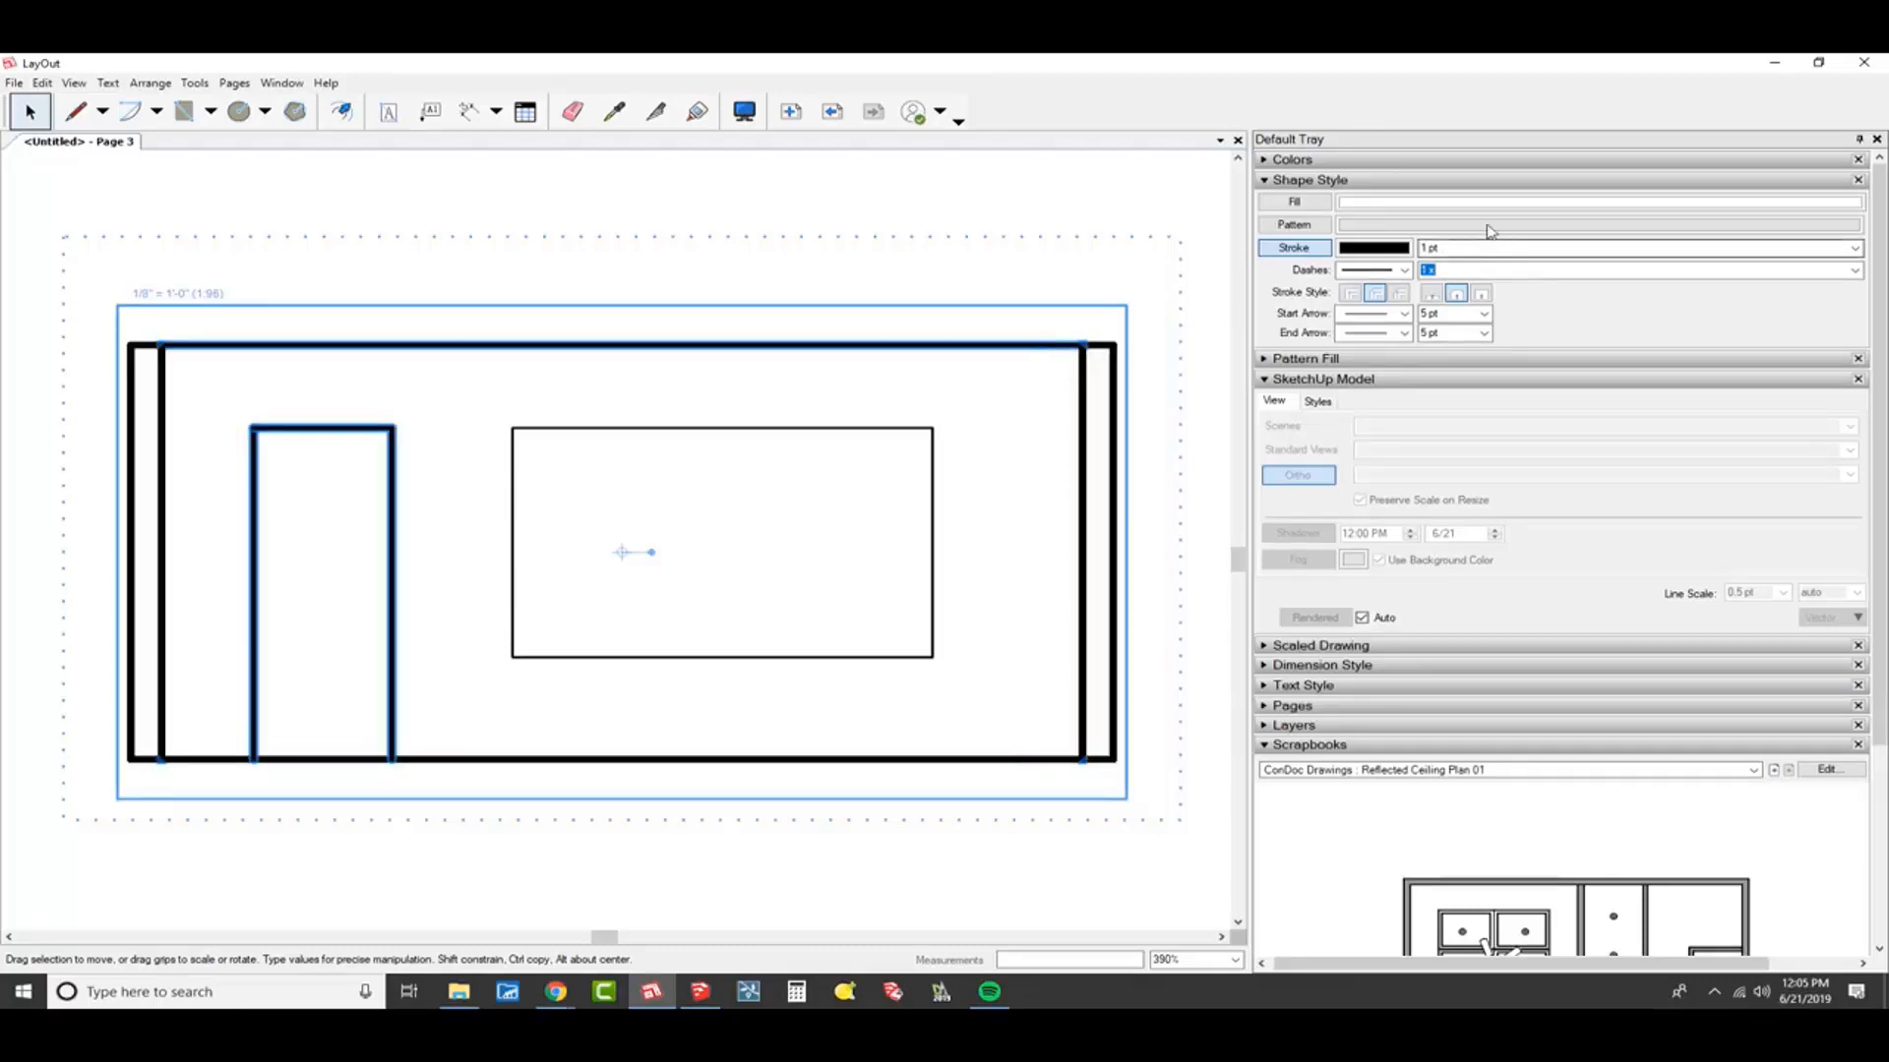
{"action": "left_click", "coordinate": [539, 439]}
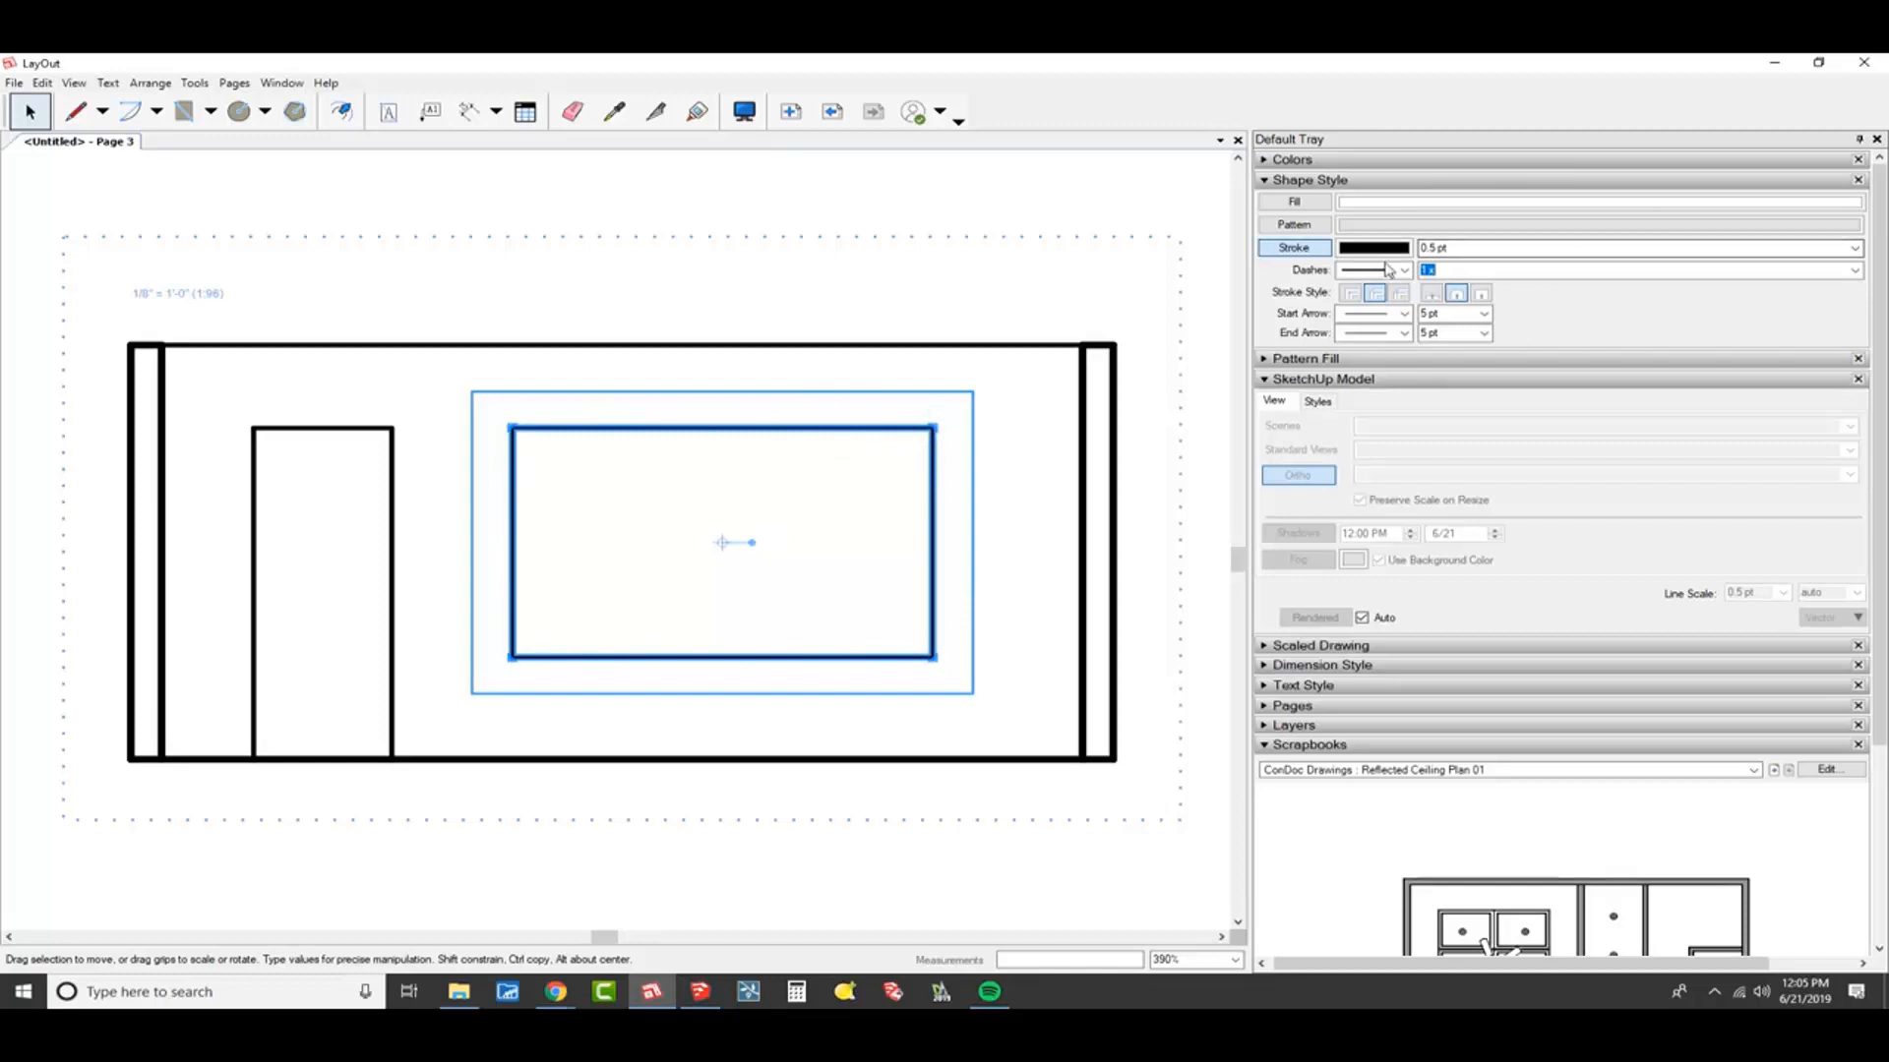
{"action": "scroll", "coordinate": [790, 470], "scroll_direction": "down", "scroll_amount": 3}
{"action": "key", "text": "Escape"}
{"action": "scroll", "coordinate": [856, 570], "scroll_direction": "down", "scroll_amount": 3}
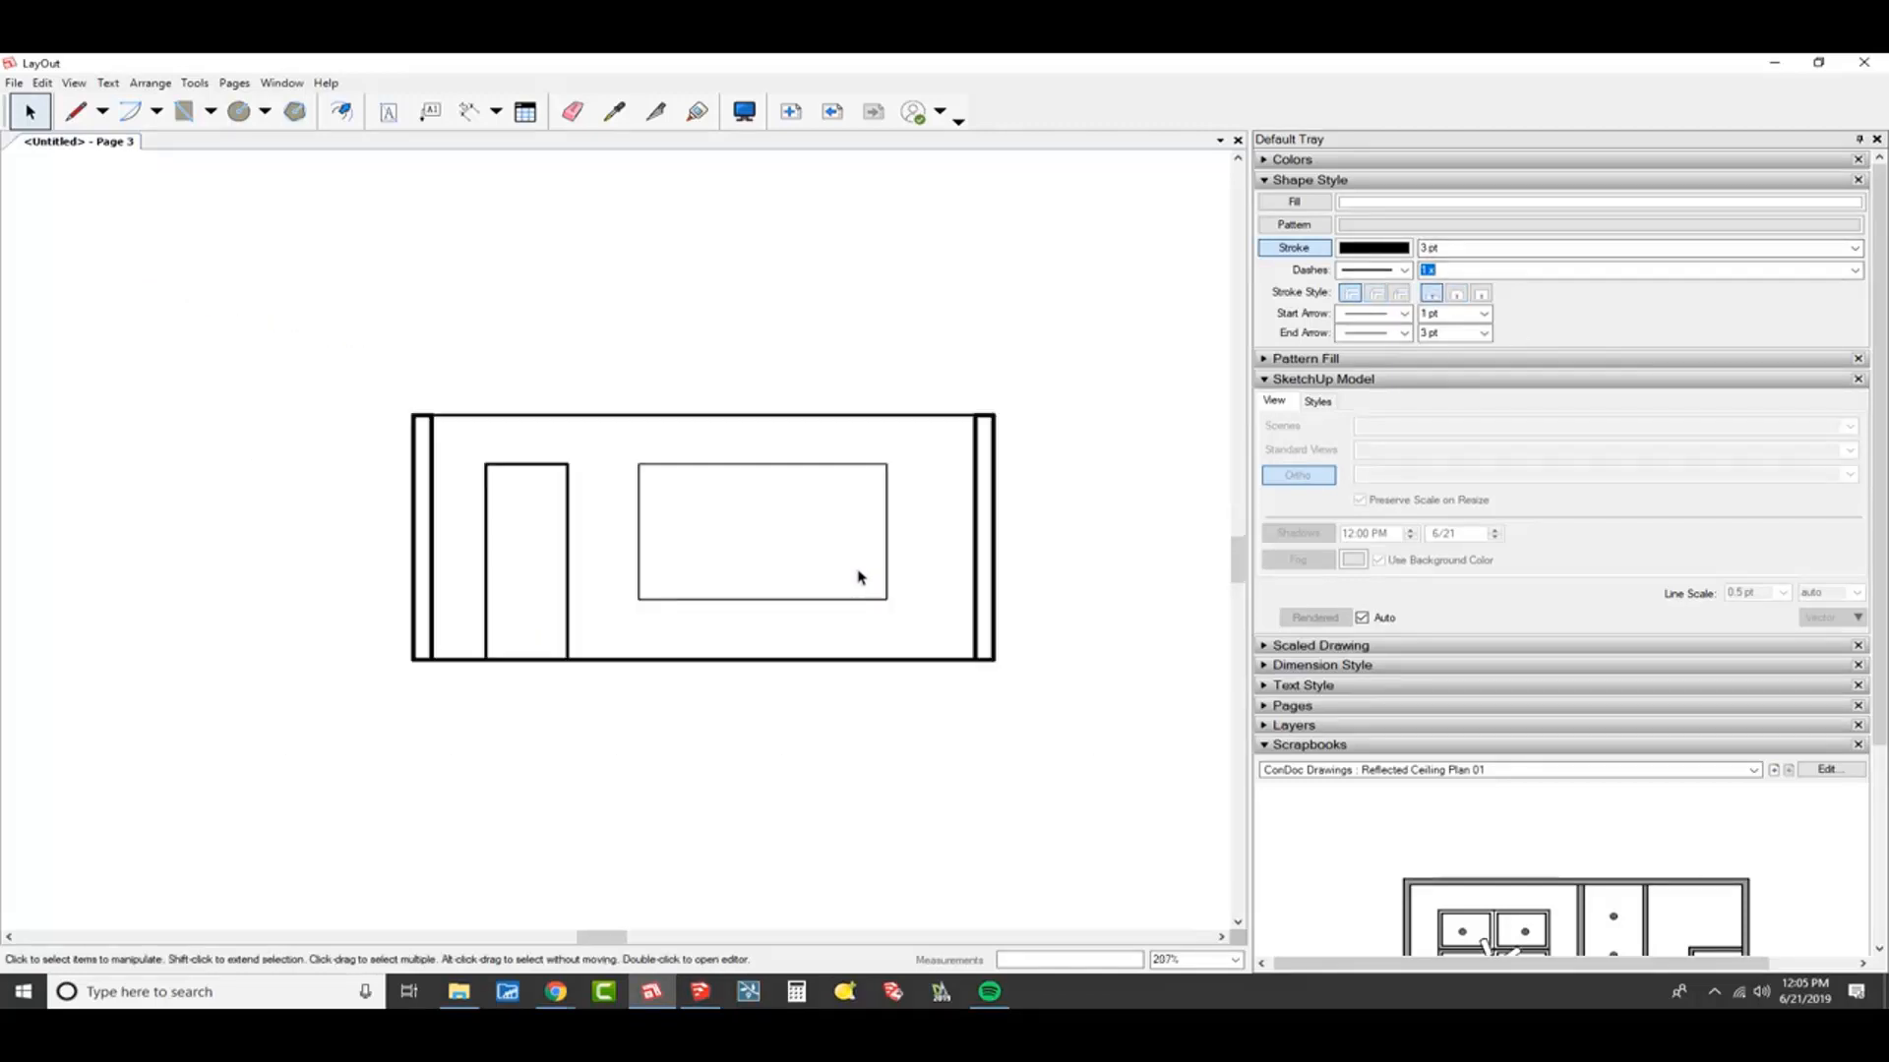
{"action": "left_click", "coordinate": [973, 582]}
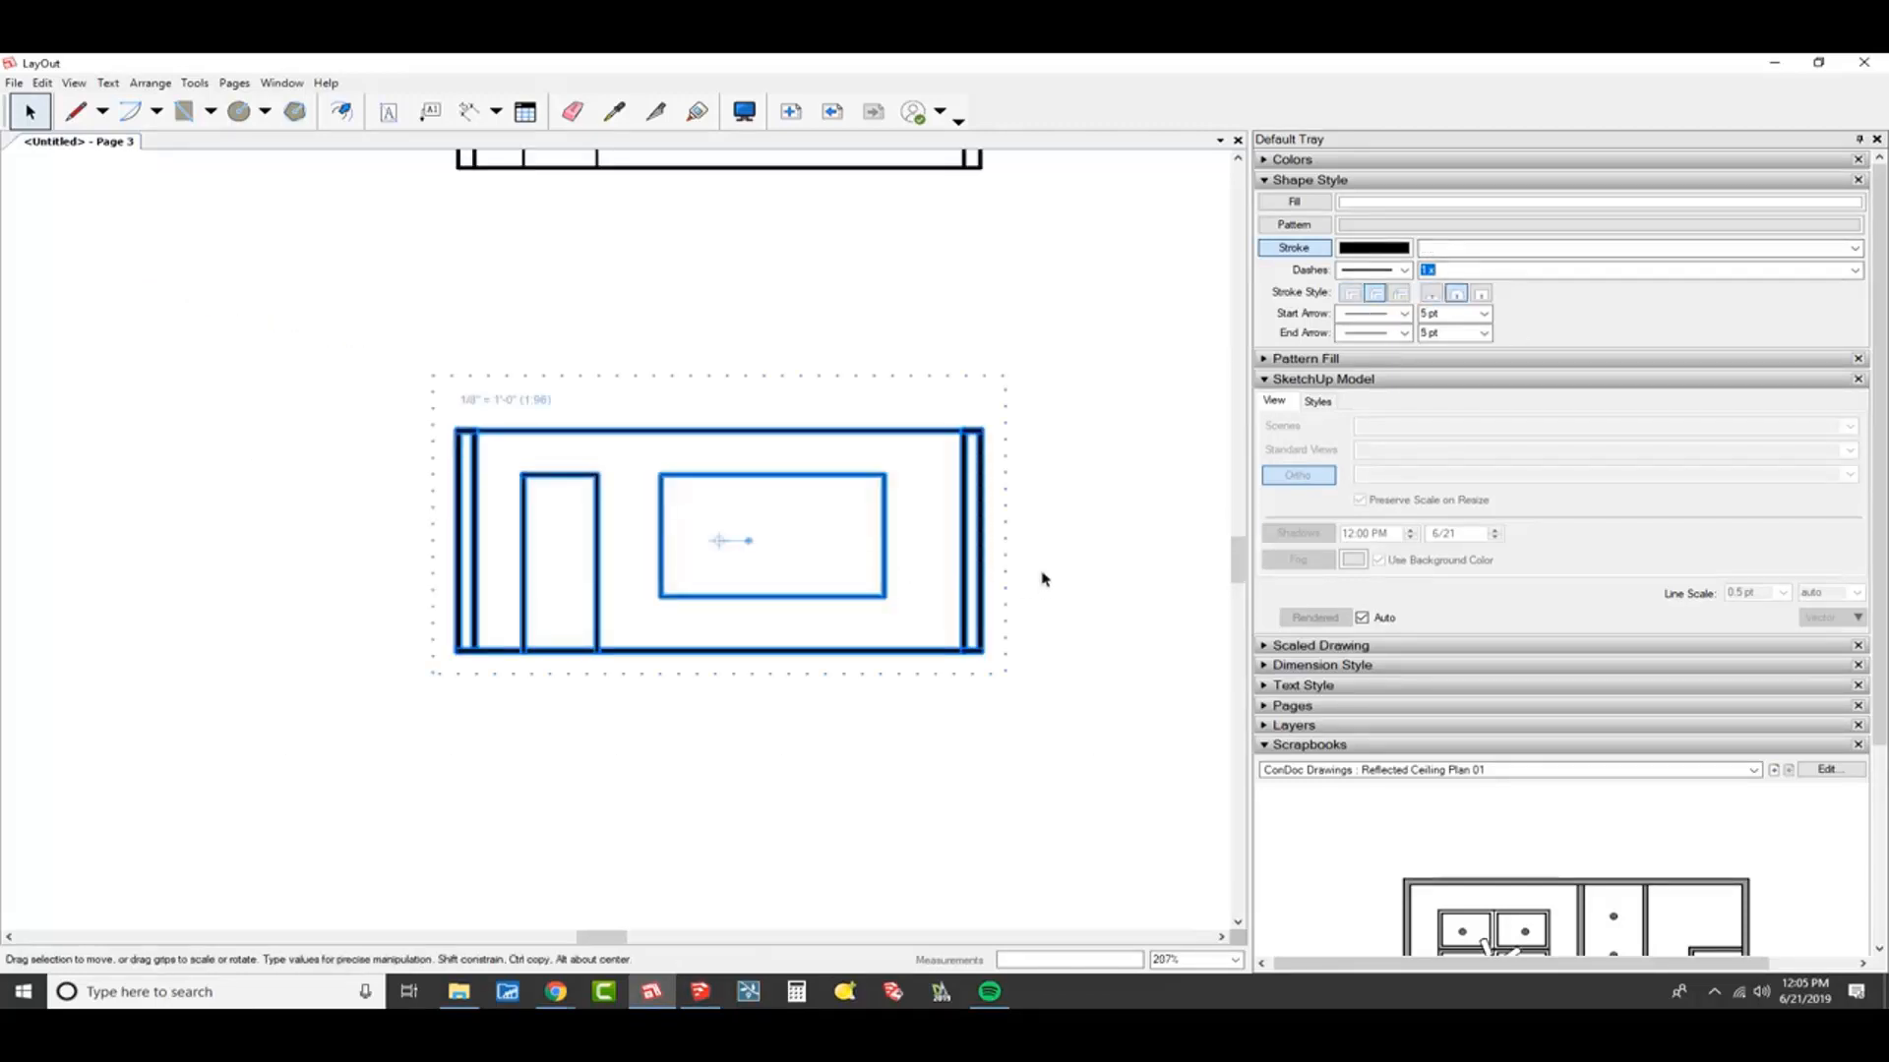
{"action": "left_click", "coordinate": [1045, 579]}
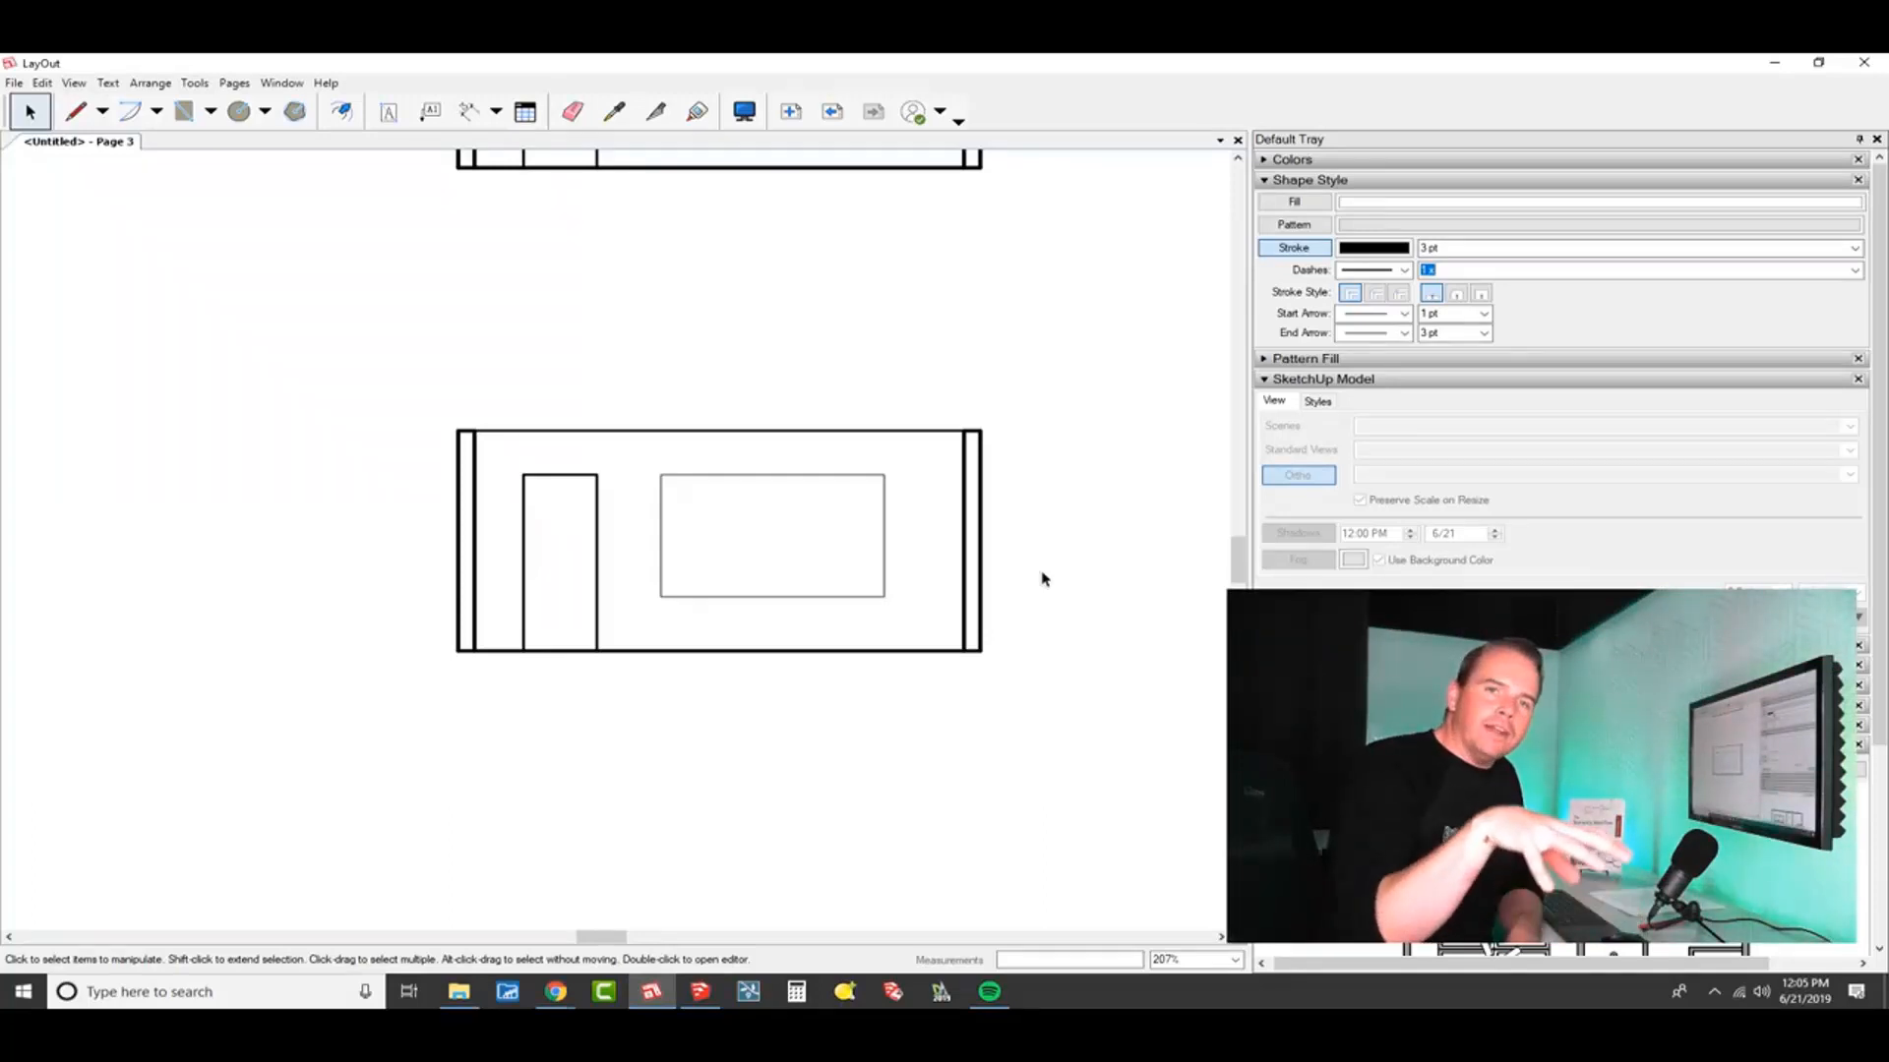
{"action": "scroll", "coordinate": [1041, 577], "scroll_direction": "down", "scroll_amount": 5}
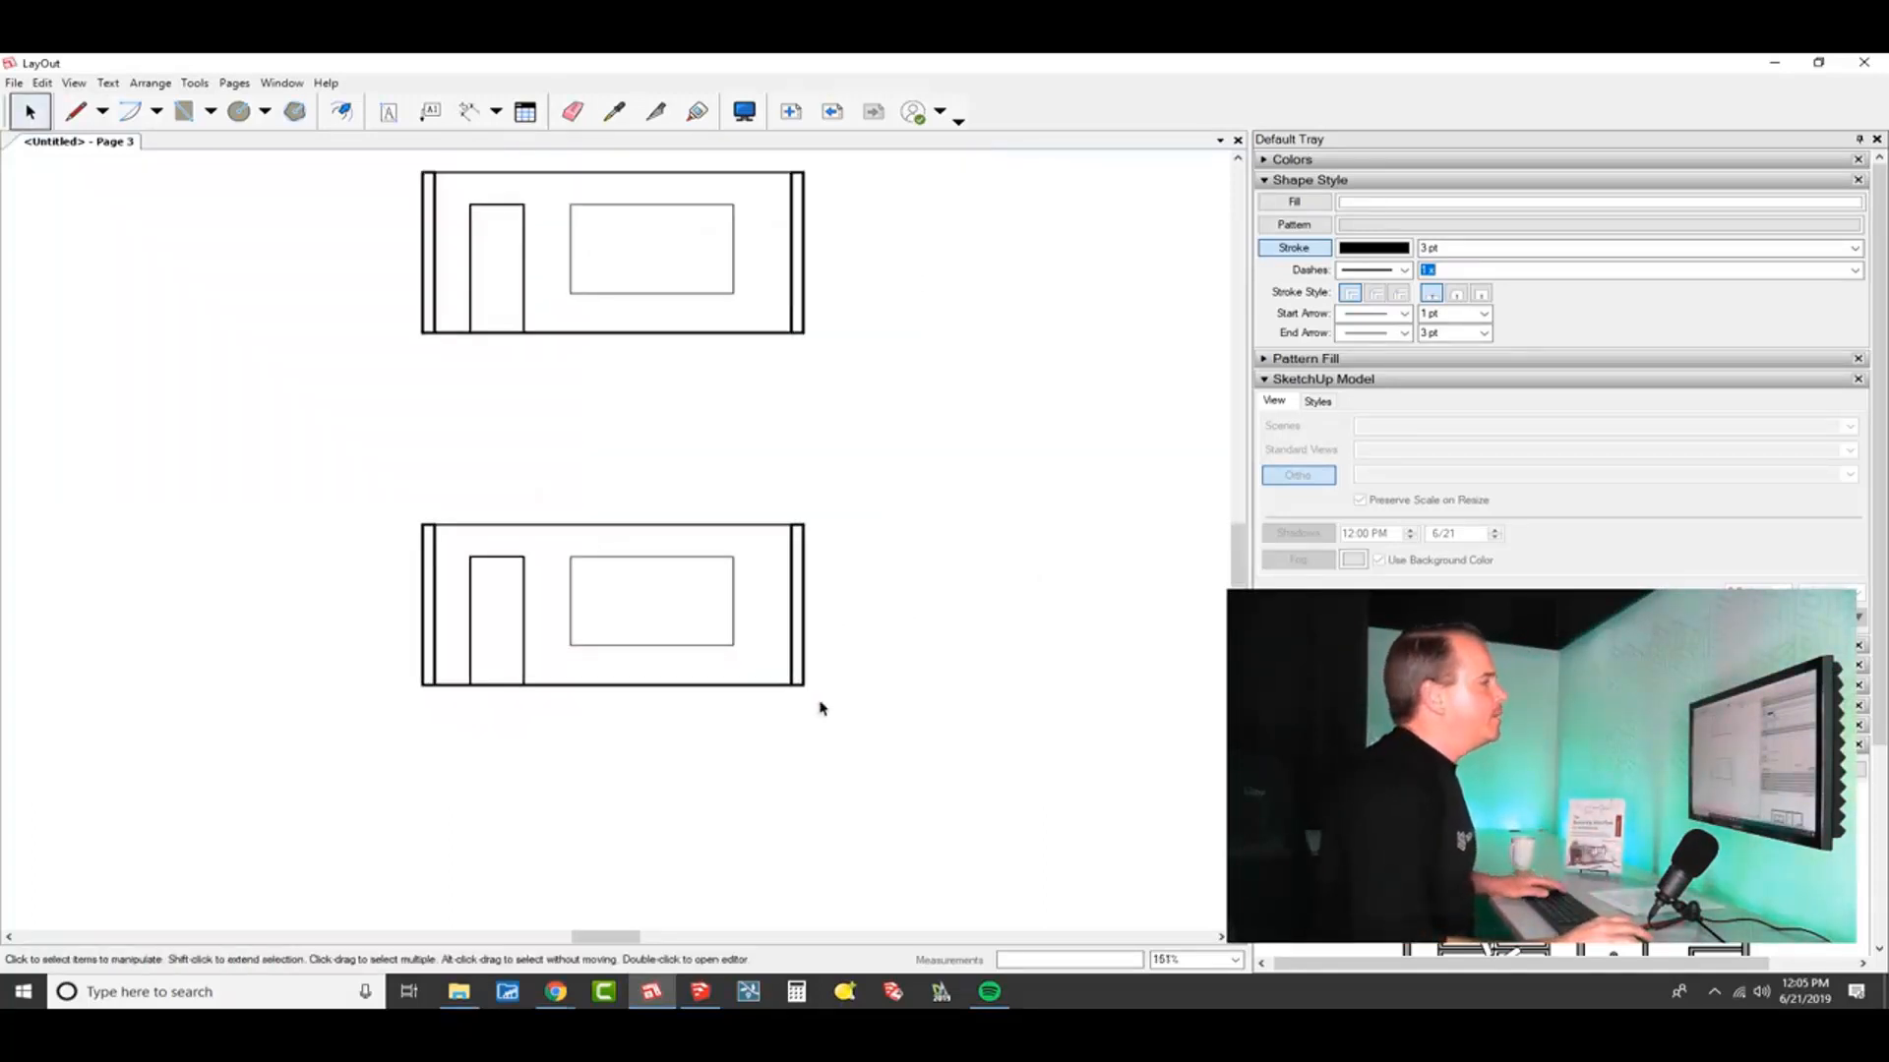
{"action": "key", "text": "alt+Tab"}
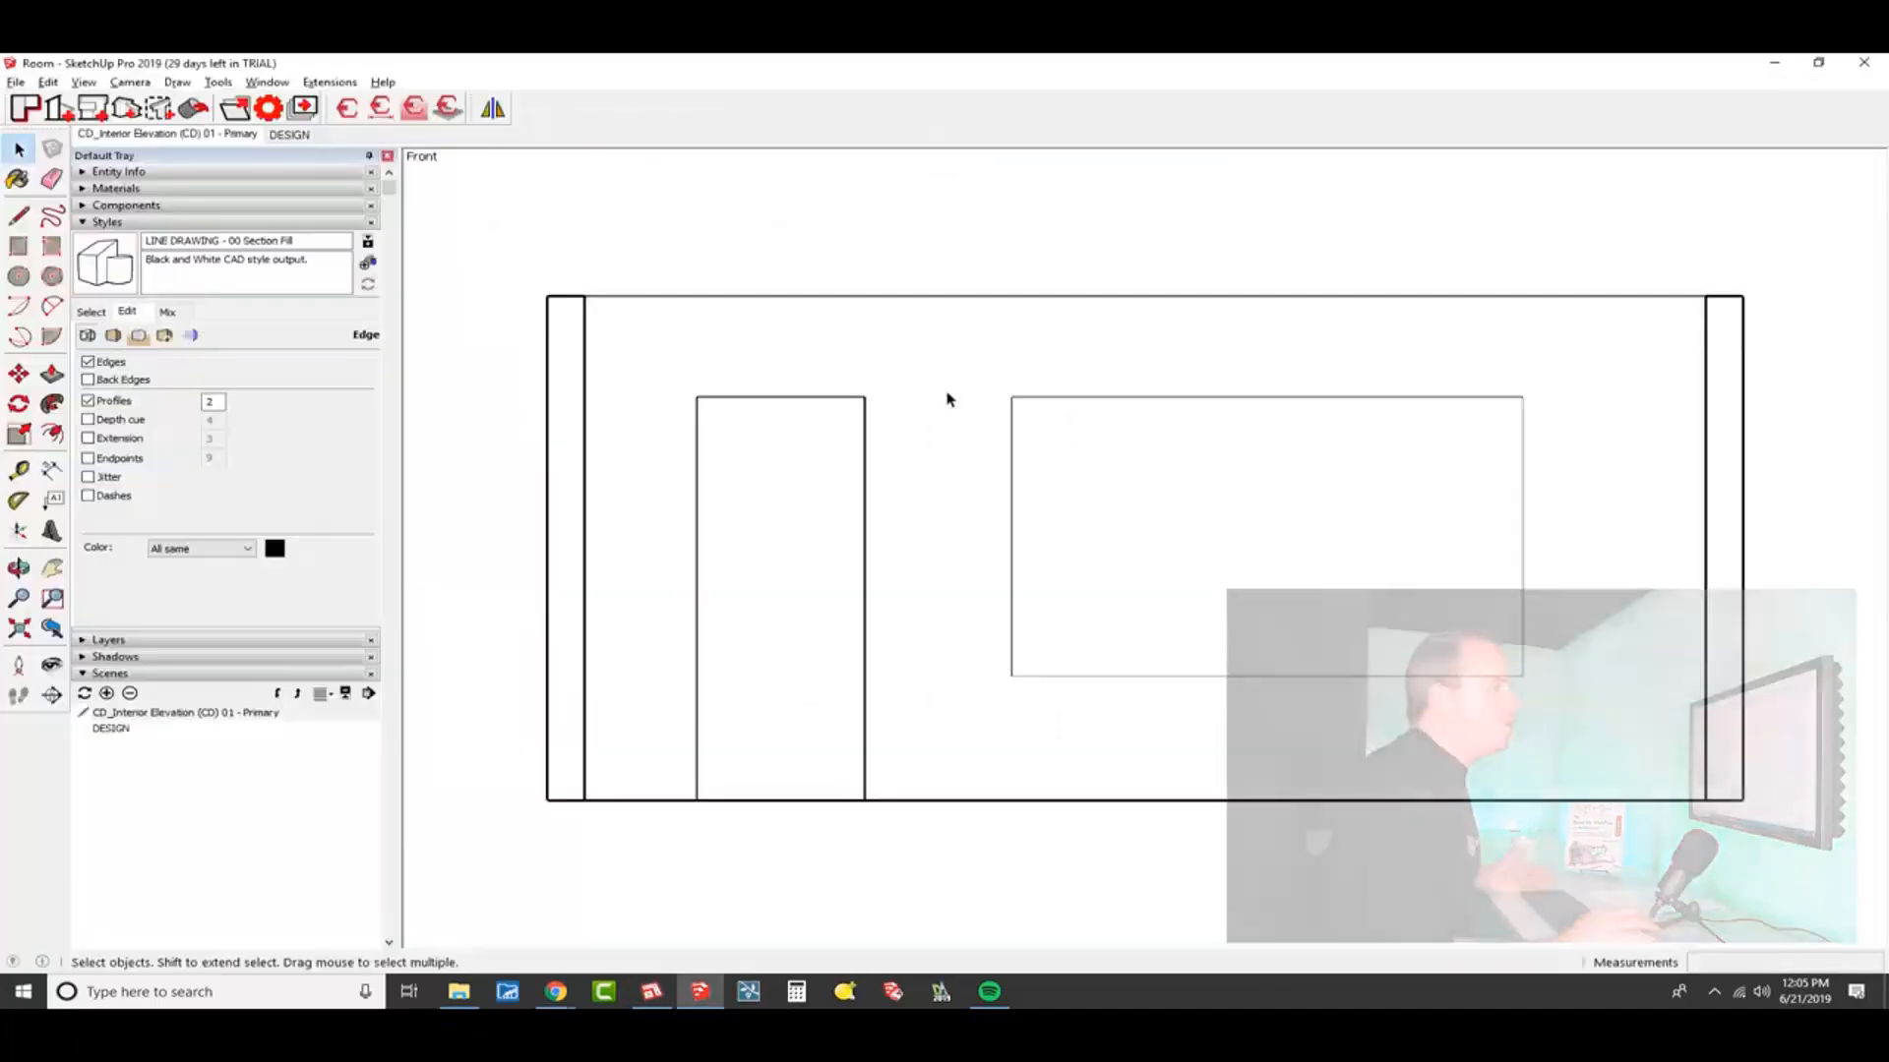
{"action": "key", "text": "alt+Tab"}
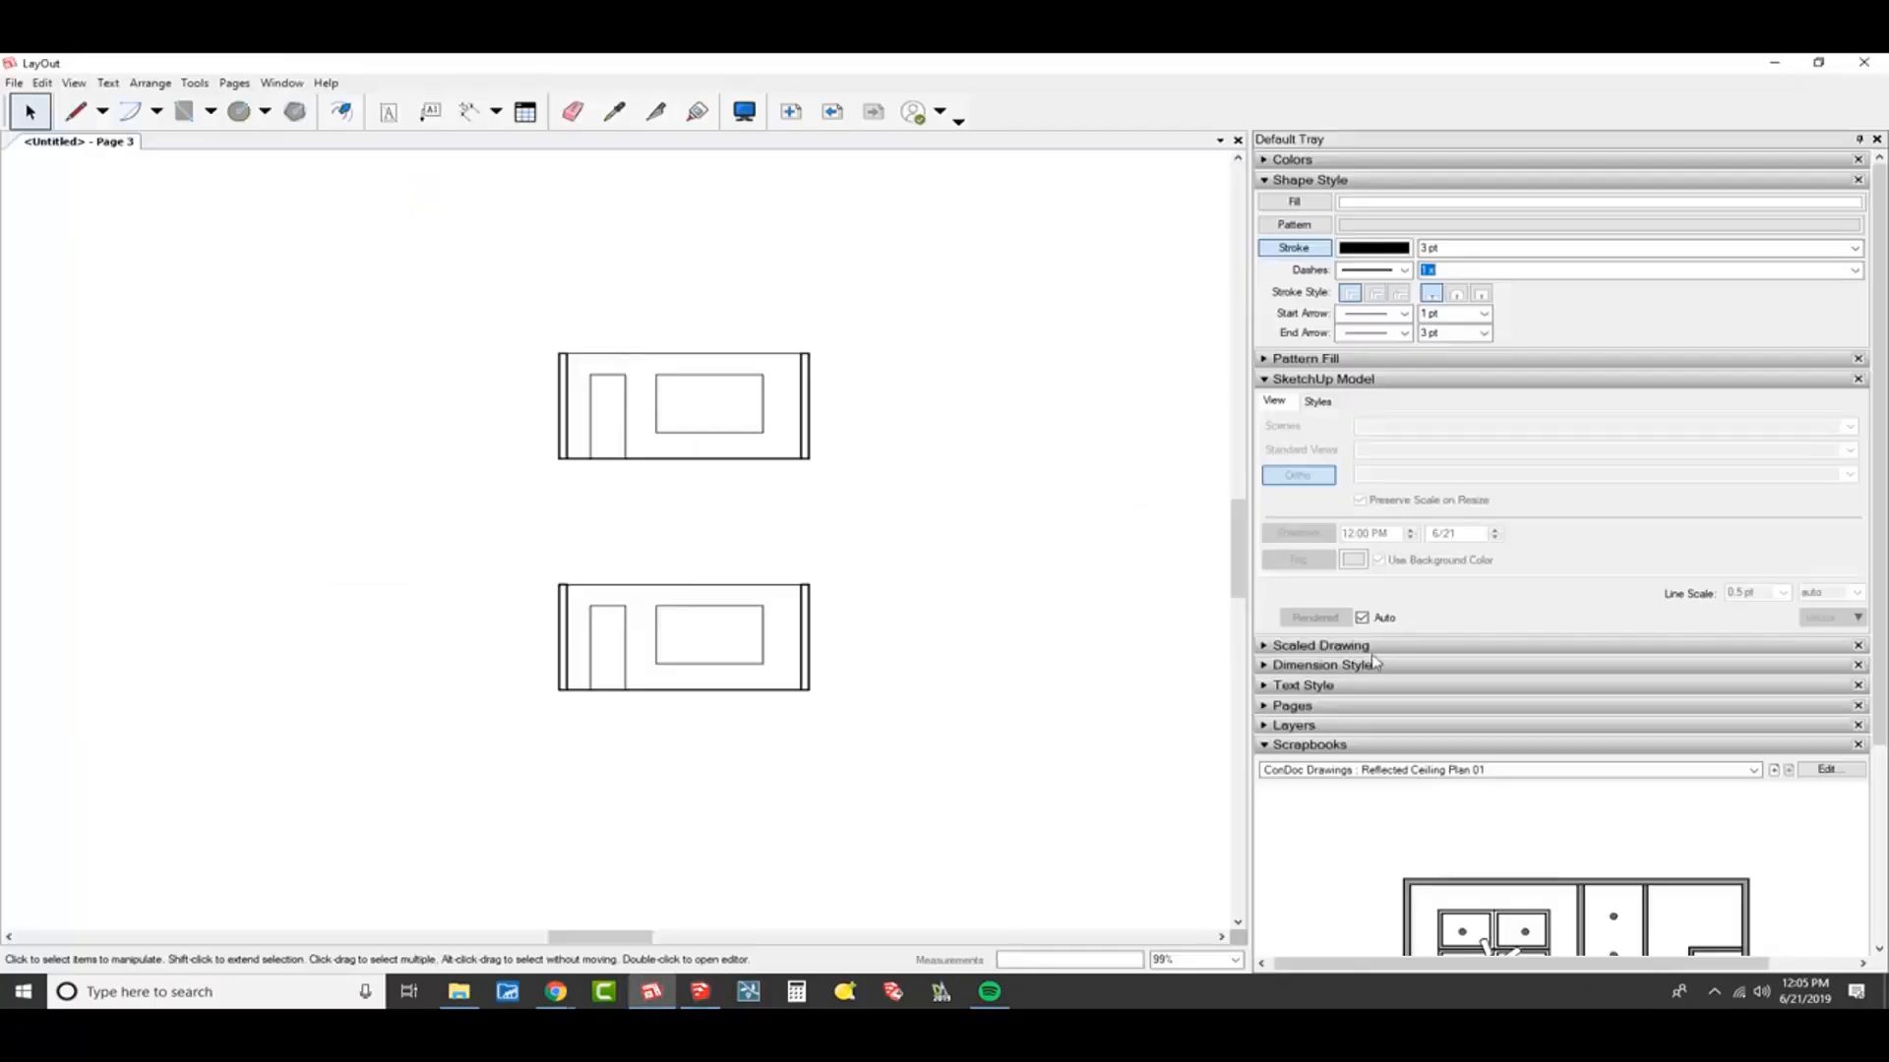
Change the displayed scrapbook to Colors 1, and from SketchUp send Interior Elevation (CD) 01 to LayOut at 1/4" = 1'-0" with ConDoc Export
{"action": "left_click", "coordinate": [1662, 770]}
{"action": "left_click", "coordinate": [1636, 806]}
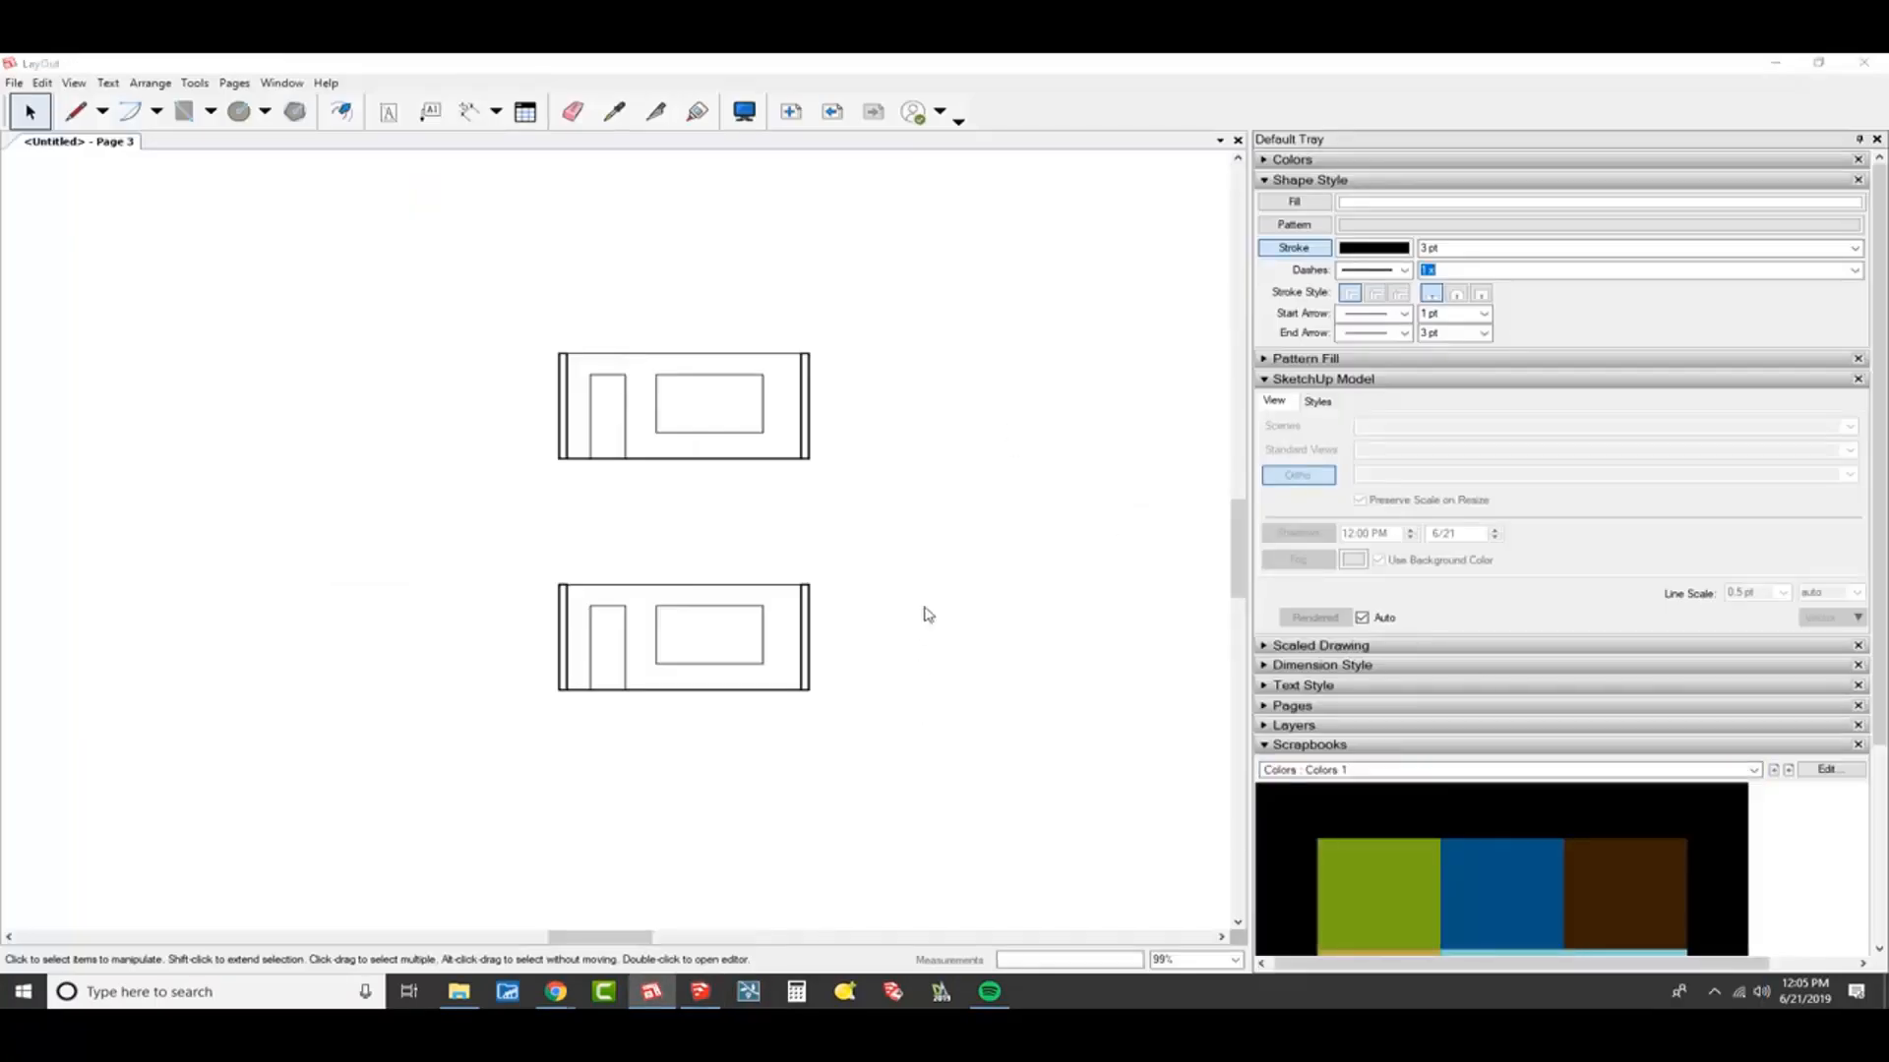
{"action": "key", "text": "alt+Tab"}
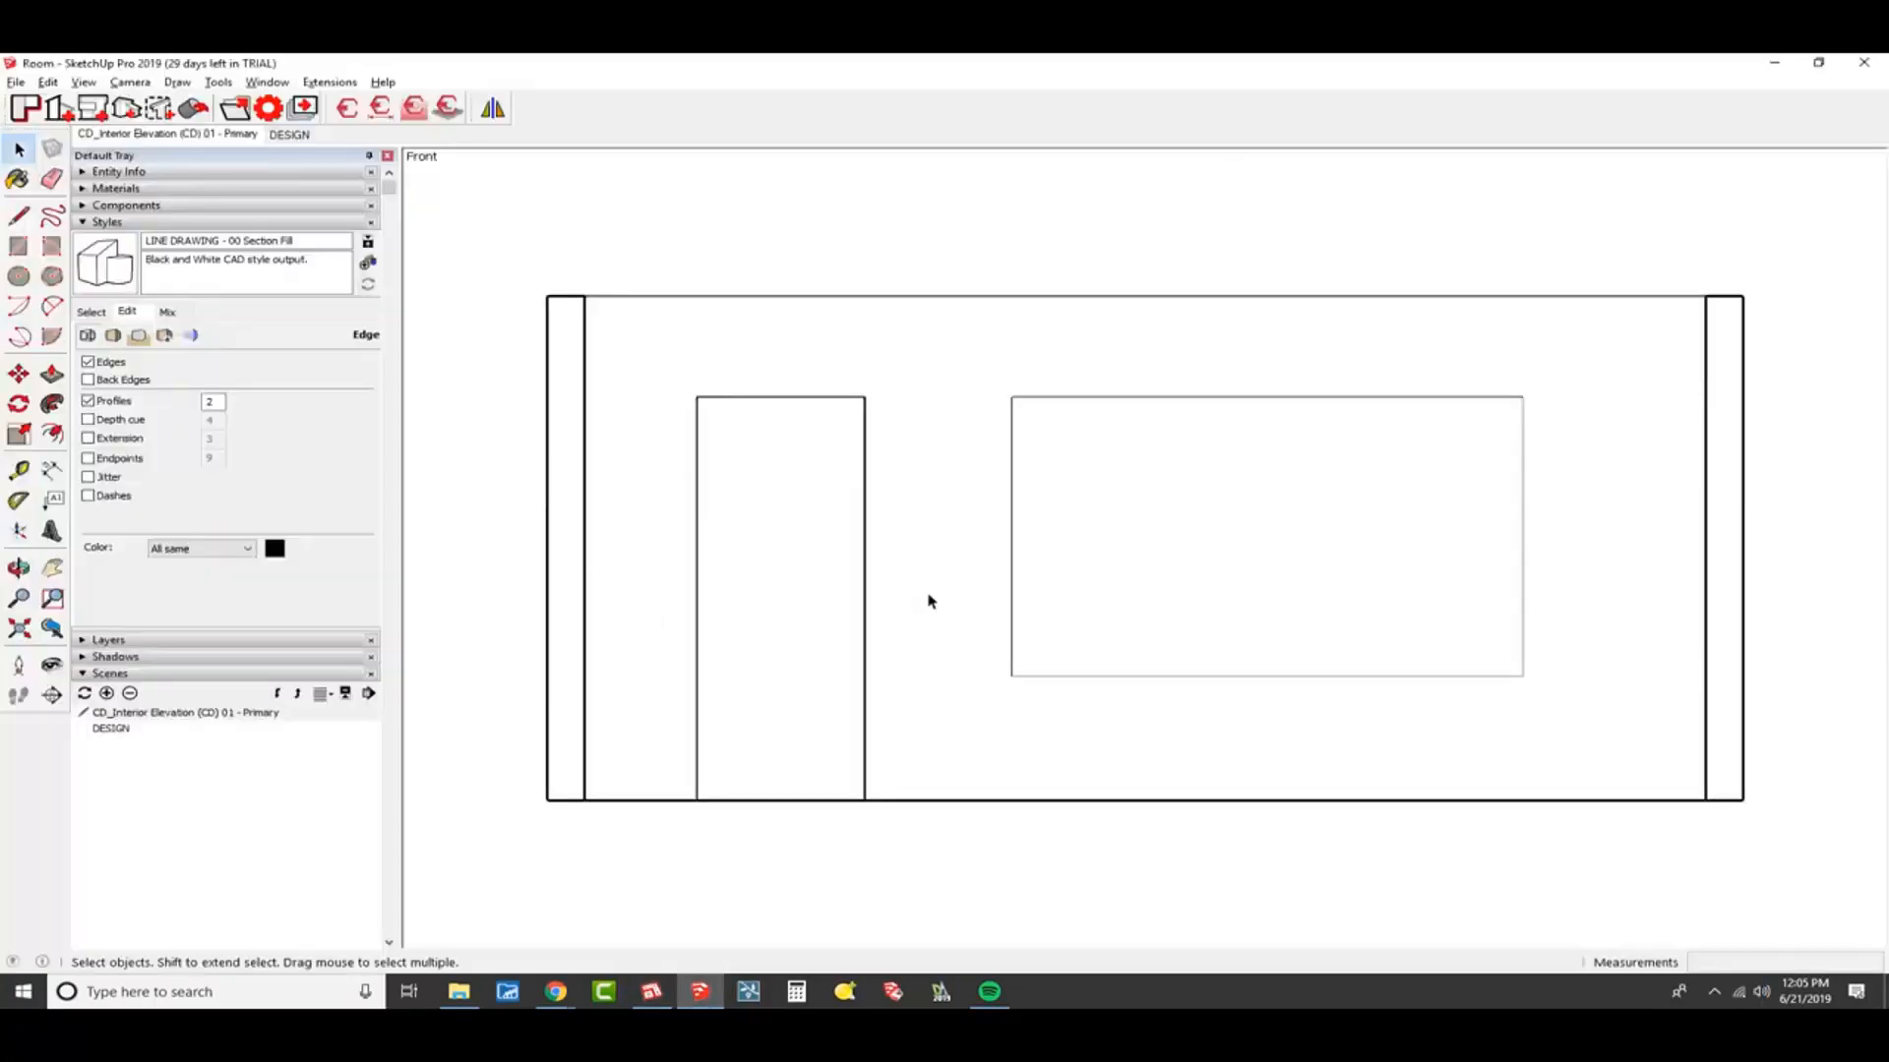
{"action": "left_click", "coordinate": [302, 109]}
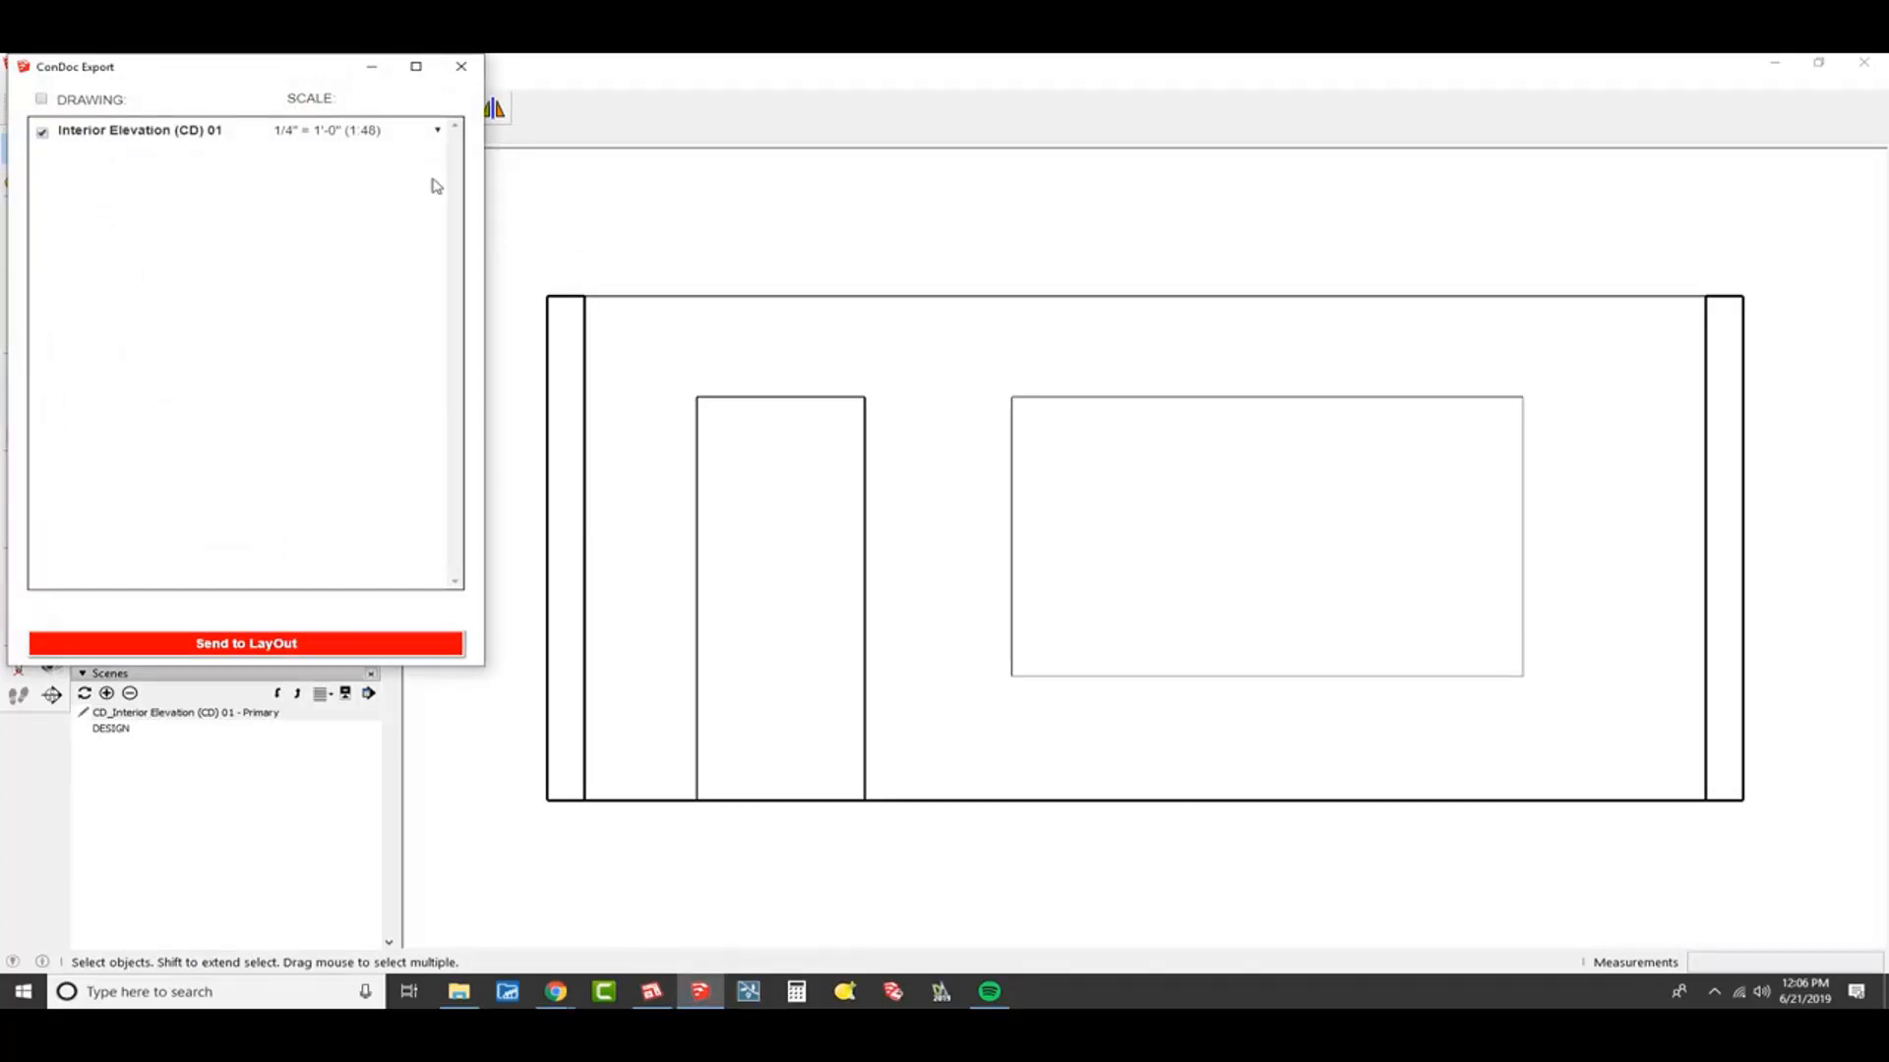
{"action": "left_click", "coordinate": [281, 647]}
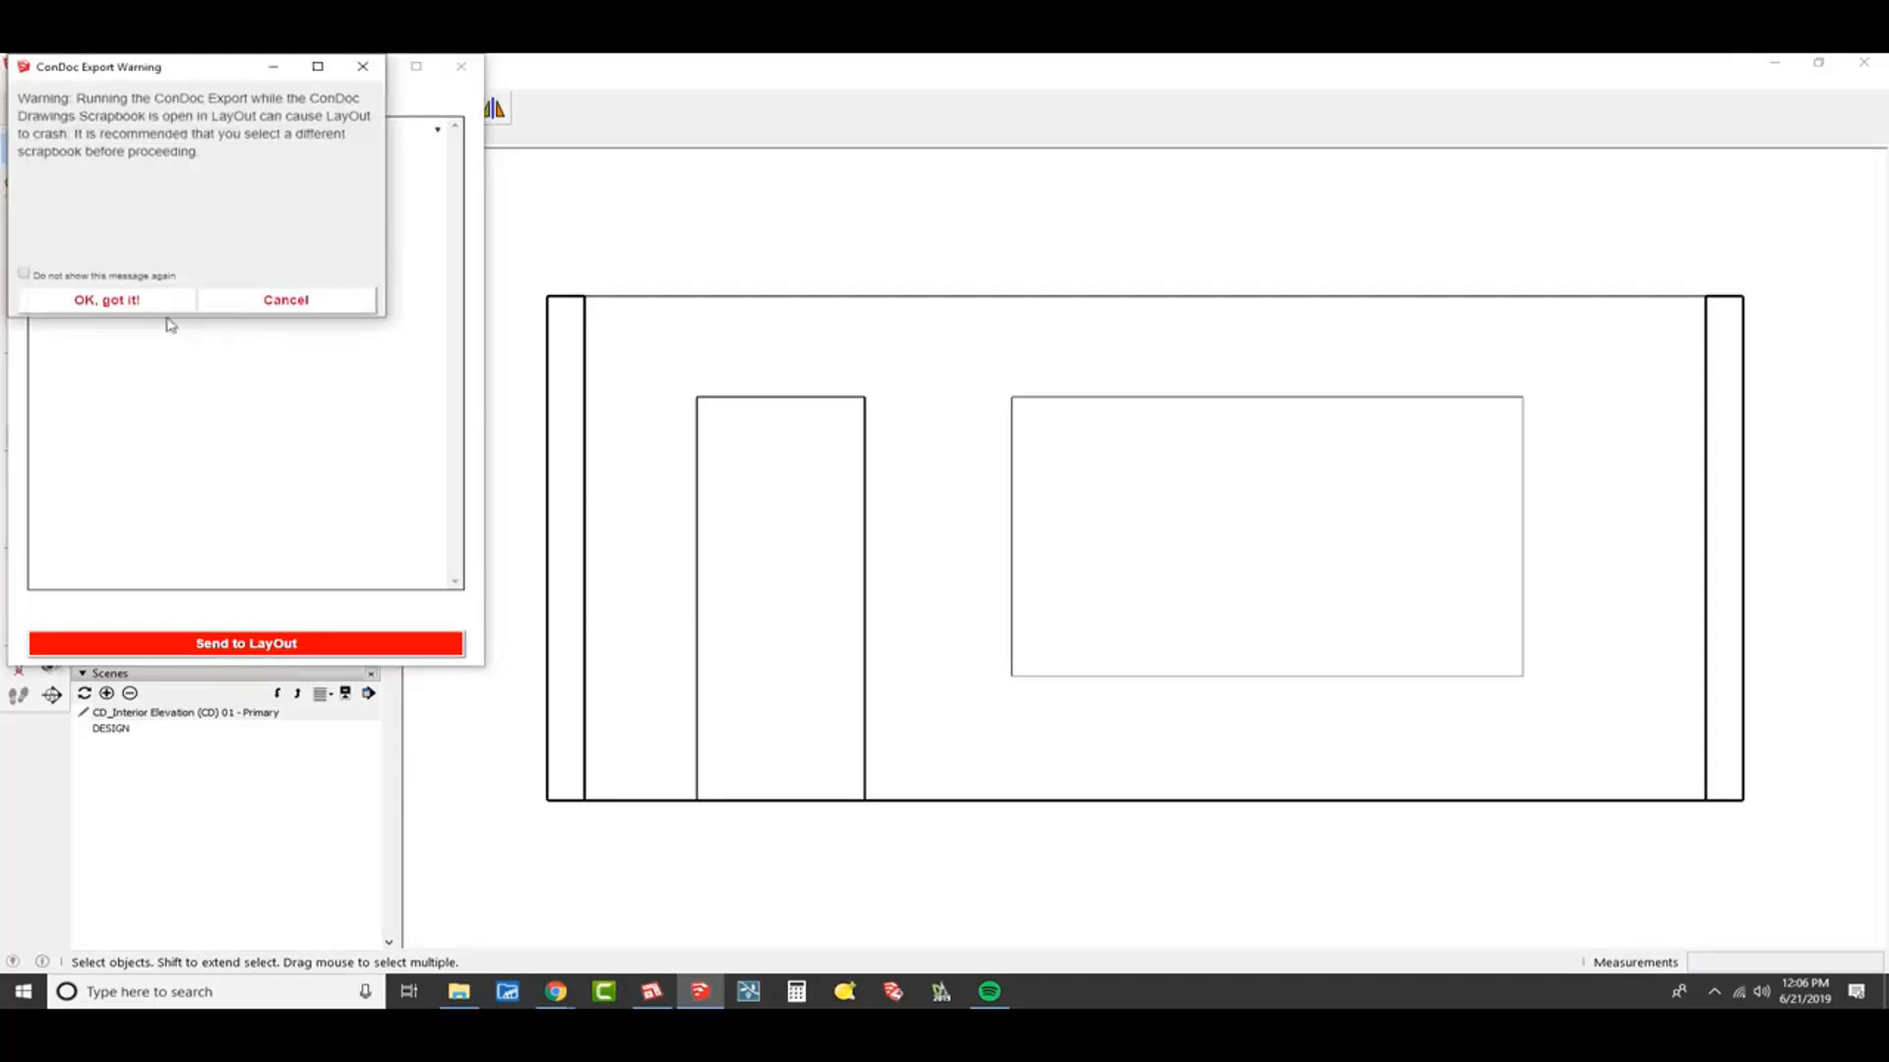
{"action": "left_click", "coordinate": [167, 305]}
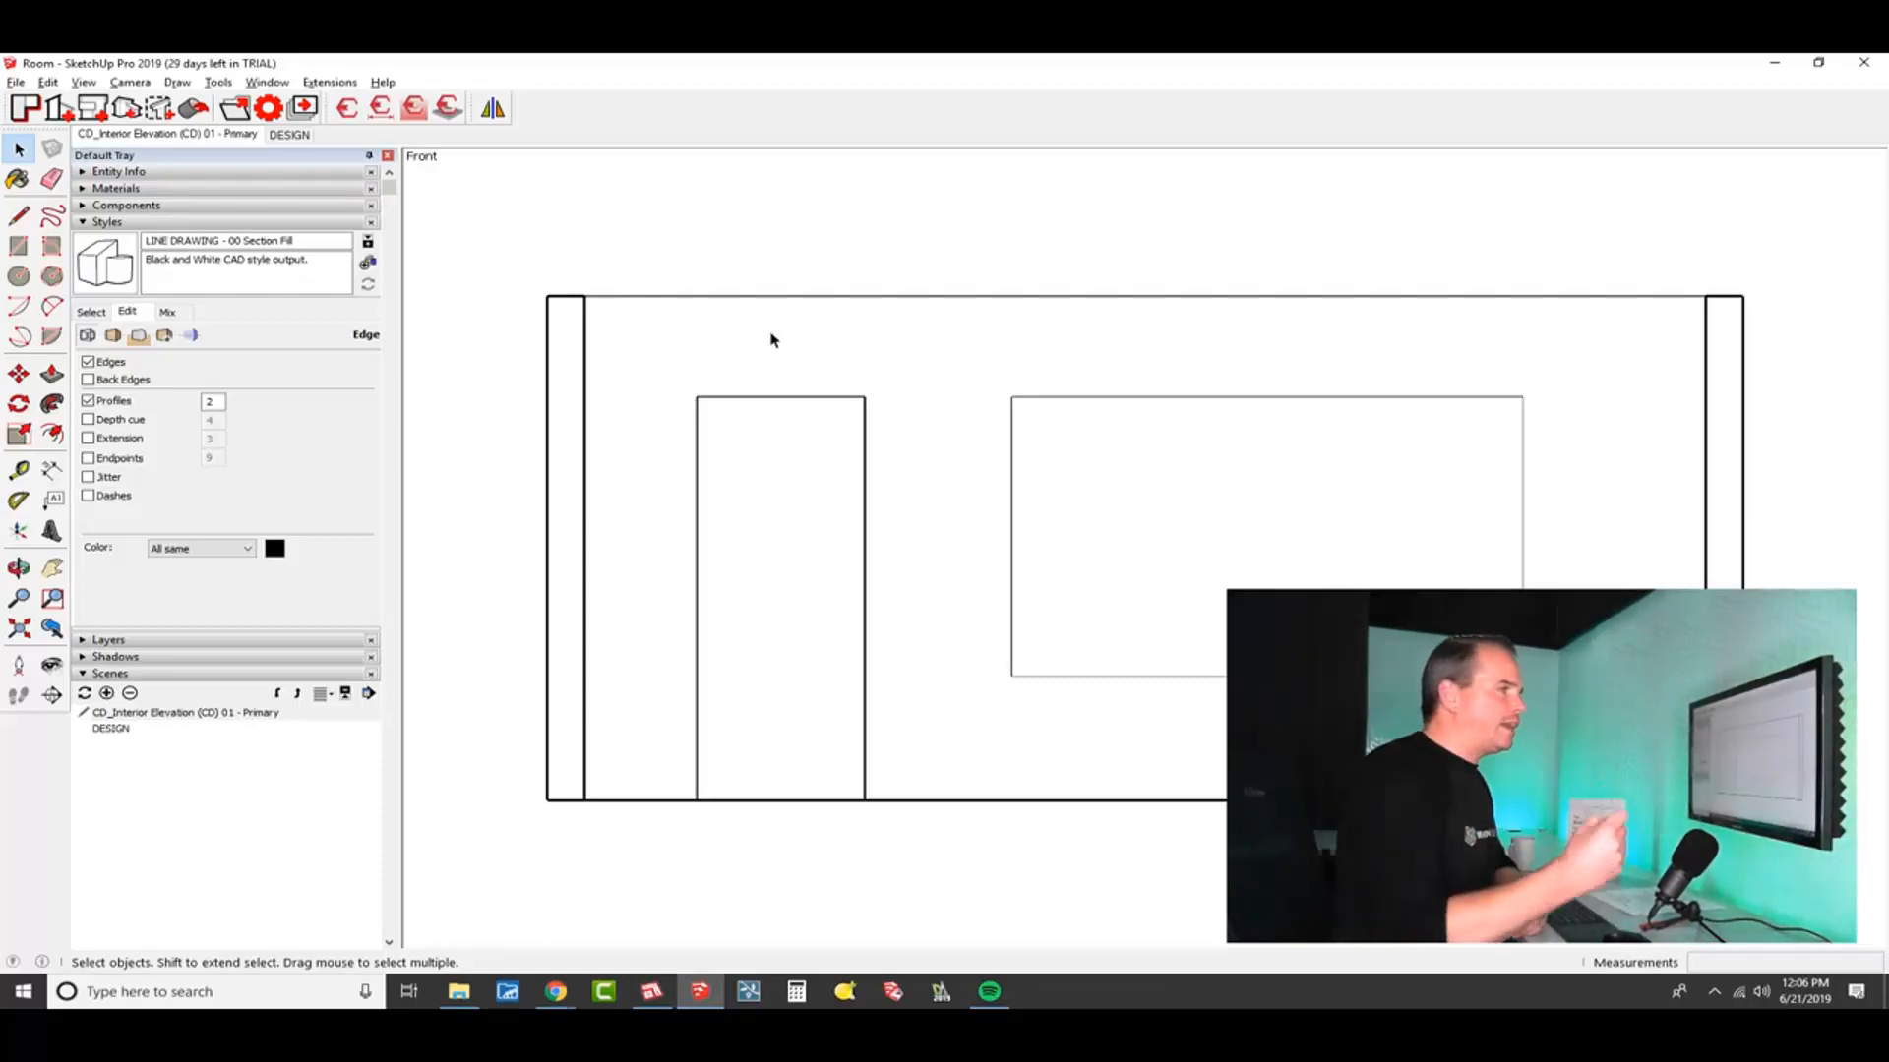
Return to LayOut and place Interior Elevation (CD) 01 from the ConDoc Drawings scrapbook to the left of the two small elevations
{"action": "key", "text": "alt+Tab"}
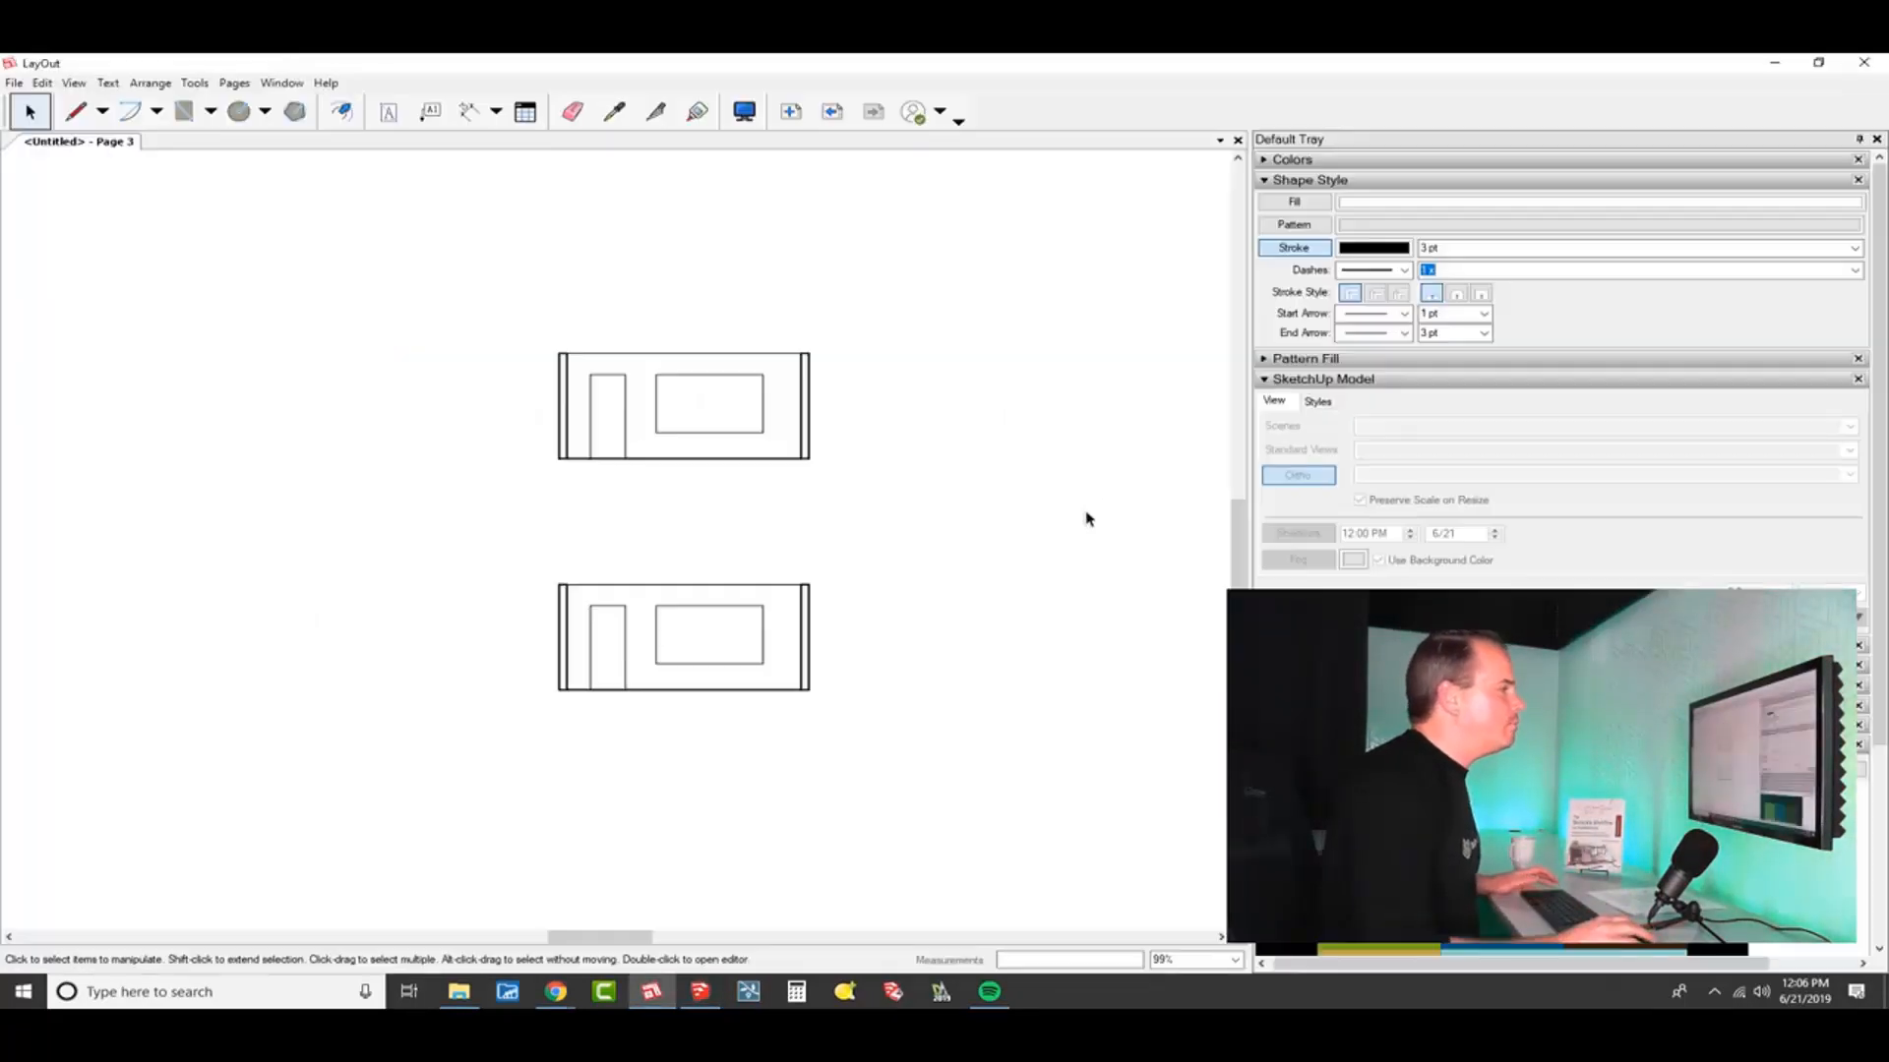
{"action": "left_click", "coordinate": [1426, 381]}
{"action": "left_click", "coordinate": [1404, 524]}
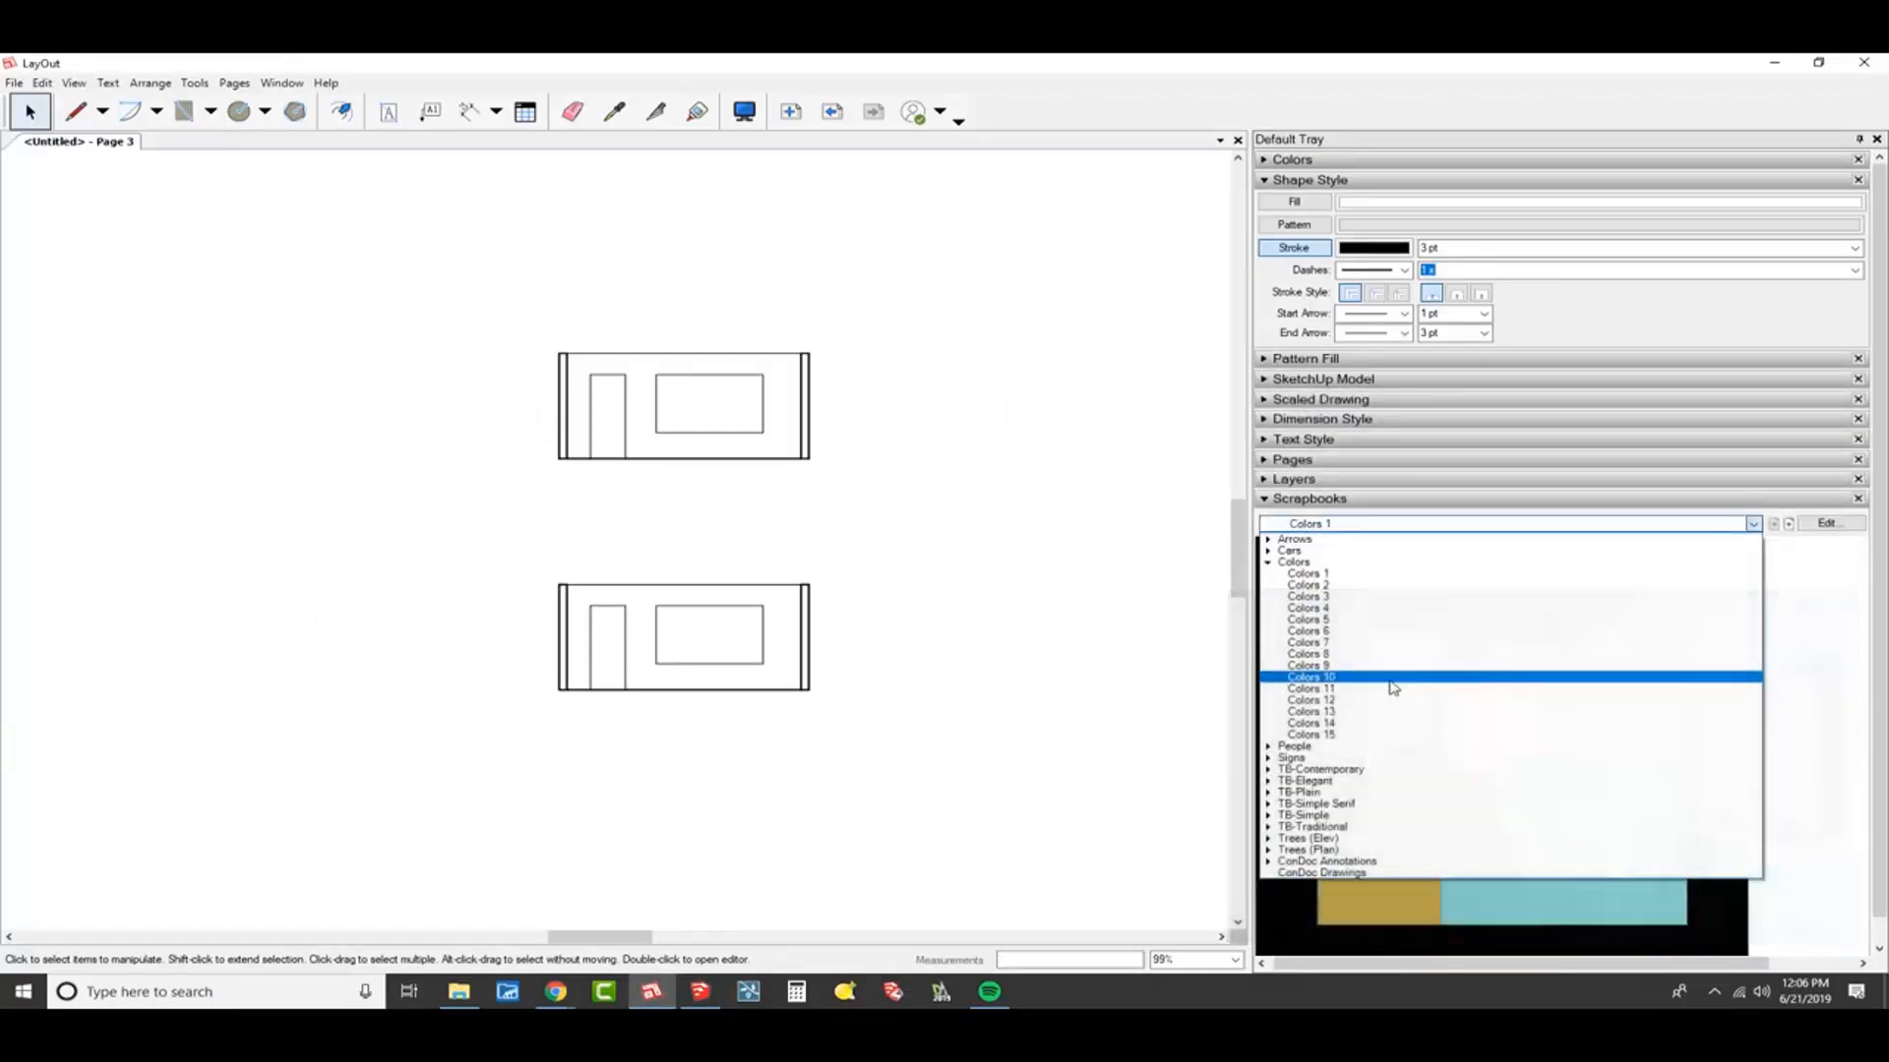
{"action": "left_click", "coordinate": [1362, 874]}
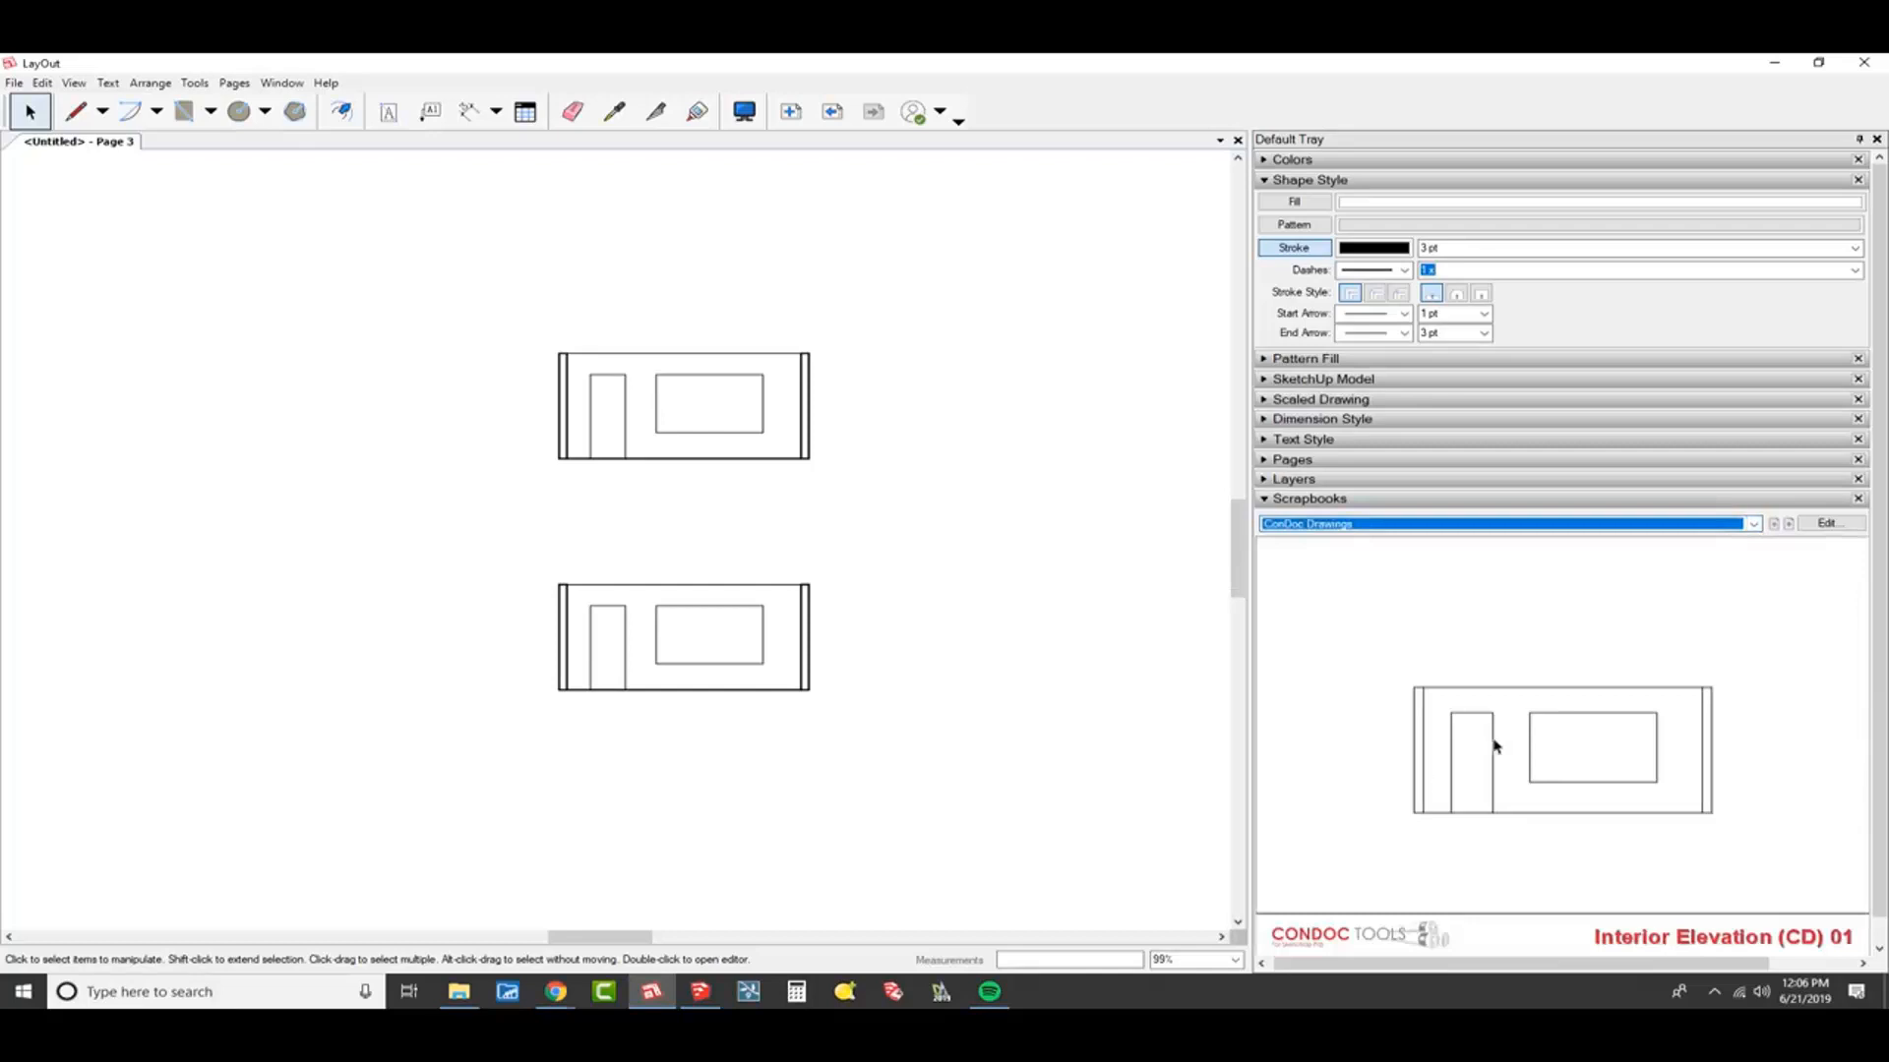
{"action": "left_click_drag", "start_coordinate": [1495, 746], "coordinate": [139, 392]}
{"action": "middle_click_drag", "start_coordinate": [139, 391], "coordinate": [590, 446]}
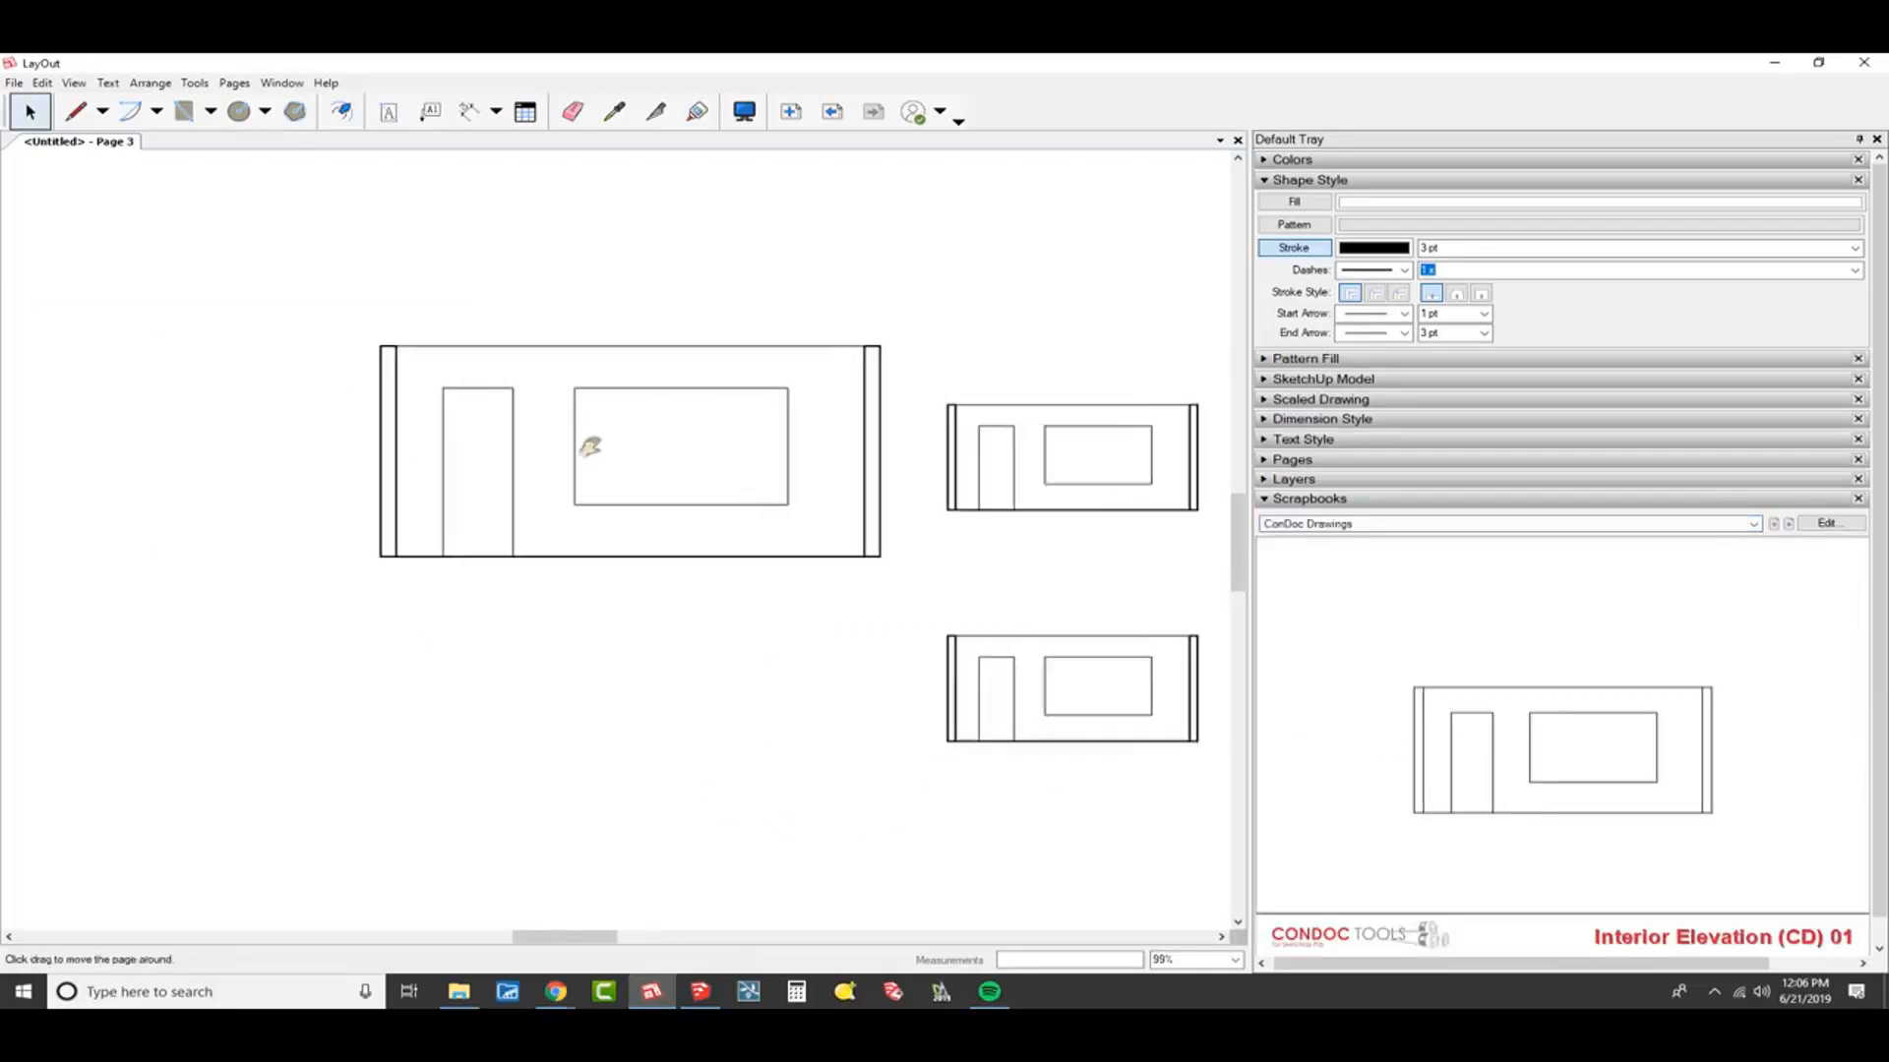
Examine the placed elevation's line weights and its SketchUp Model scale, line scale and render mode
{"action": "scroll", "coordinate": [666, 455], "scroll_direction": "up", "scroll_amount": 5}
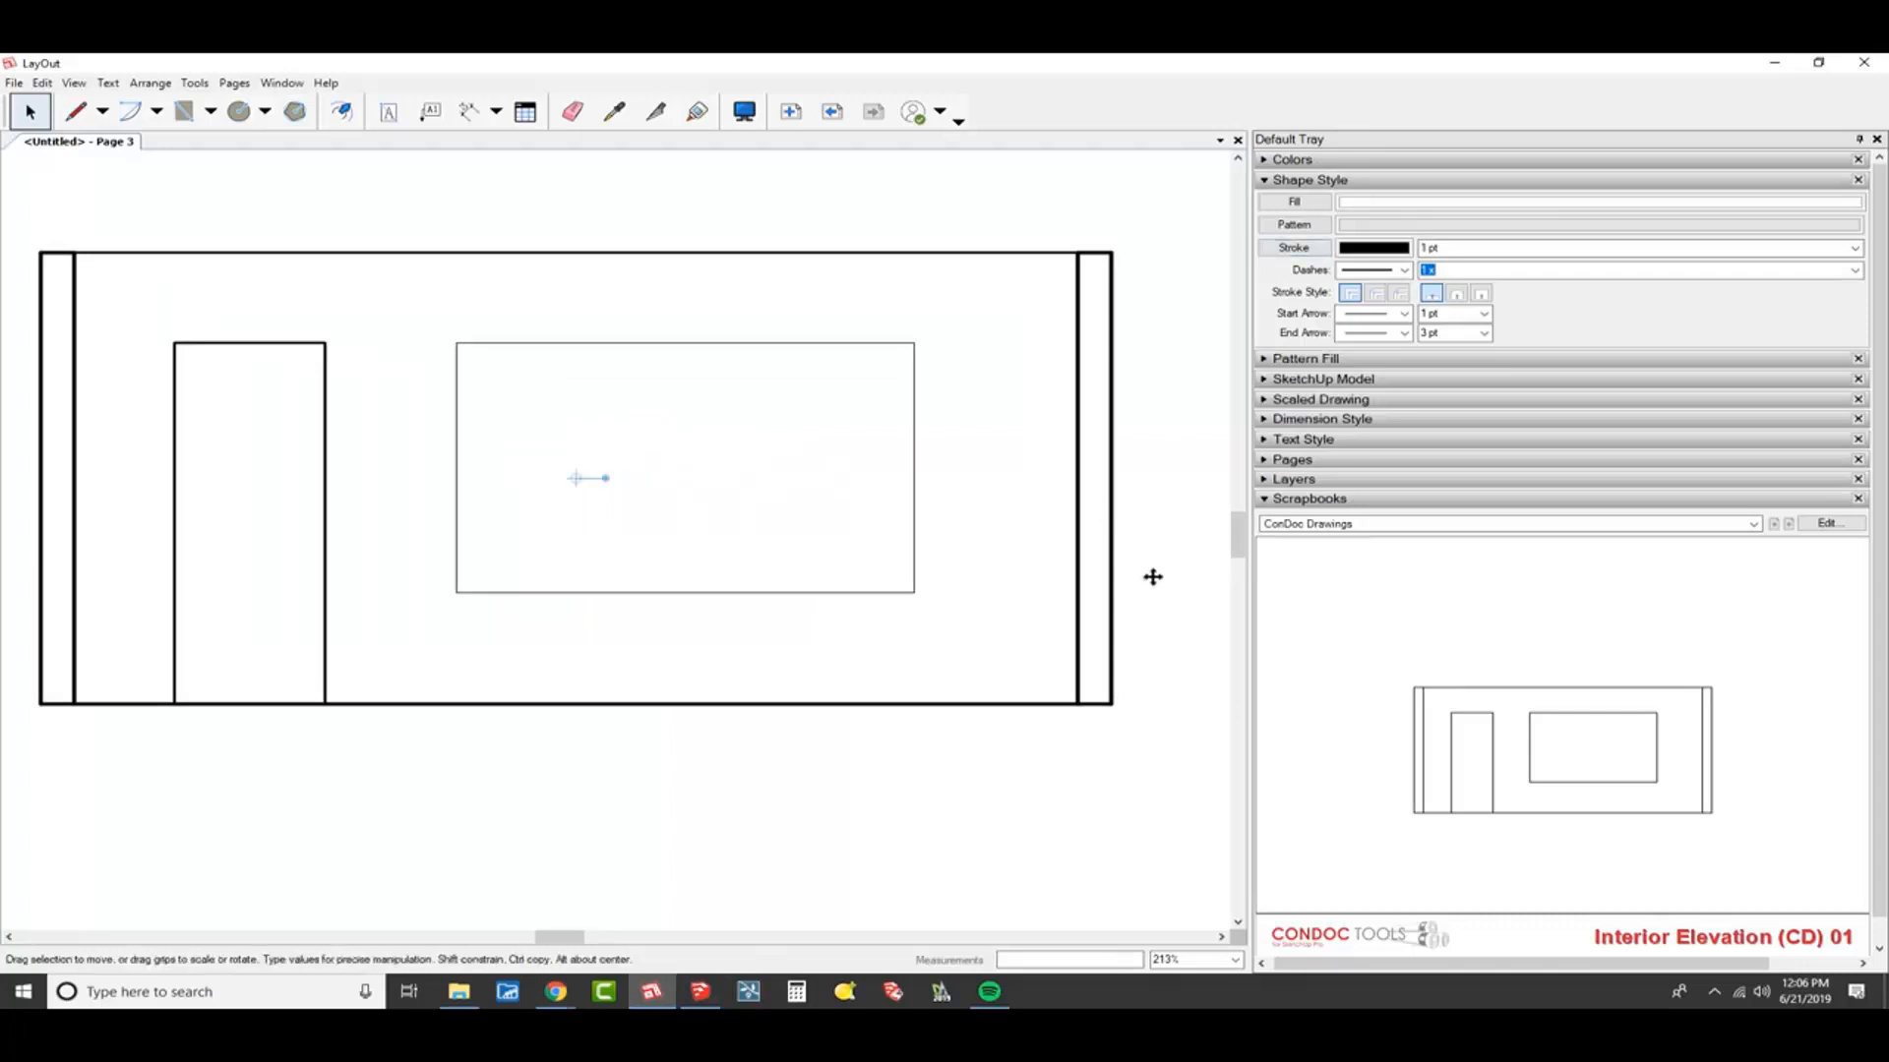
{"action": "scroll", "coordinate": [944, 531], "scroll_direction": "down", "scroll_amount": 3}
{"action": "left_click", "coordinate": [1349, 382]}
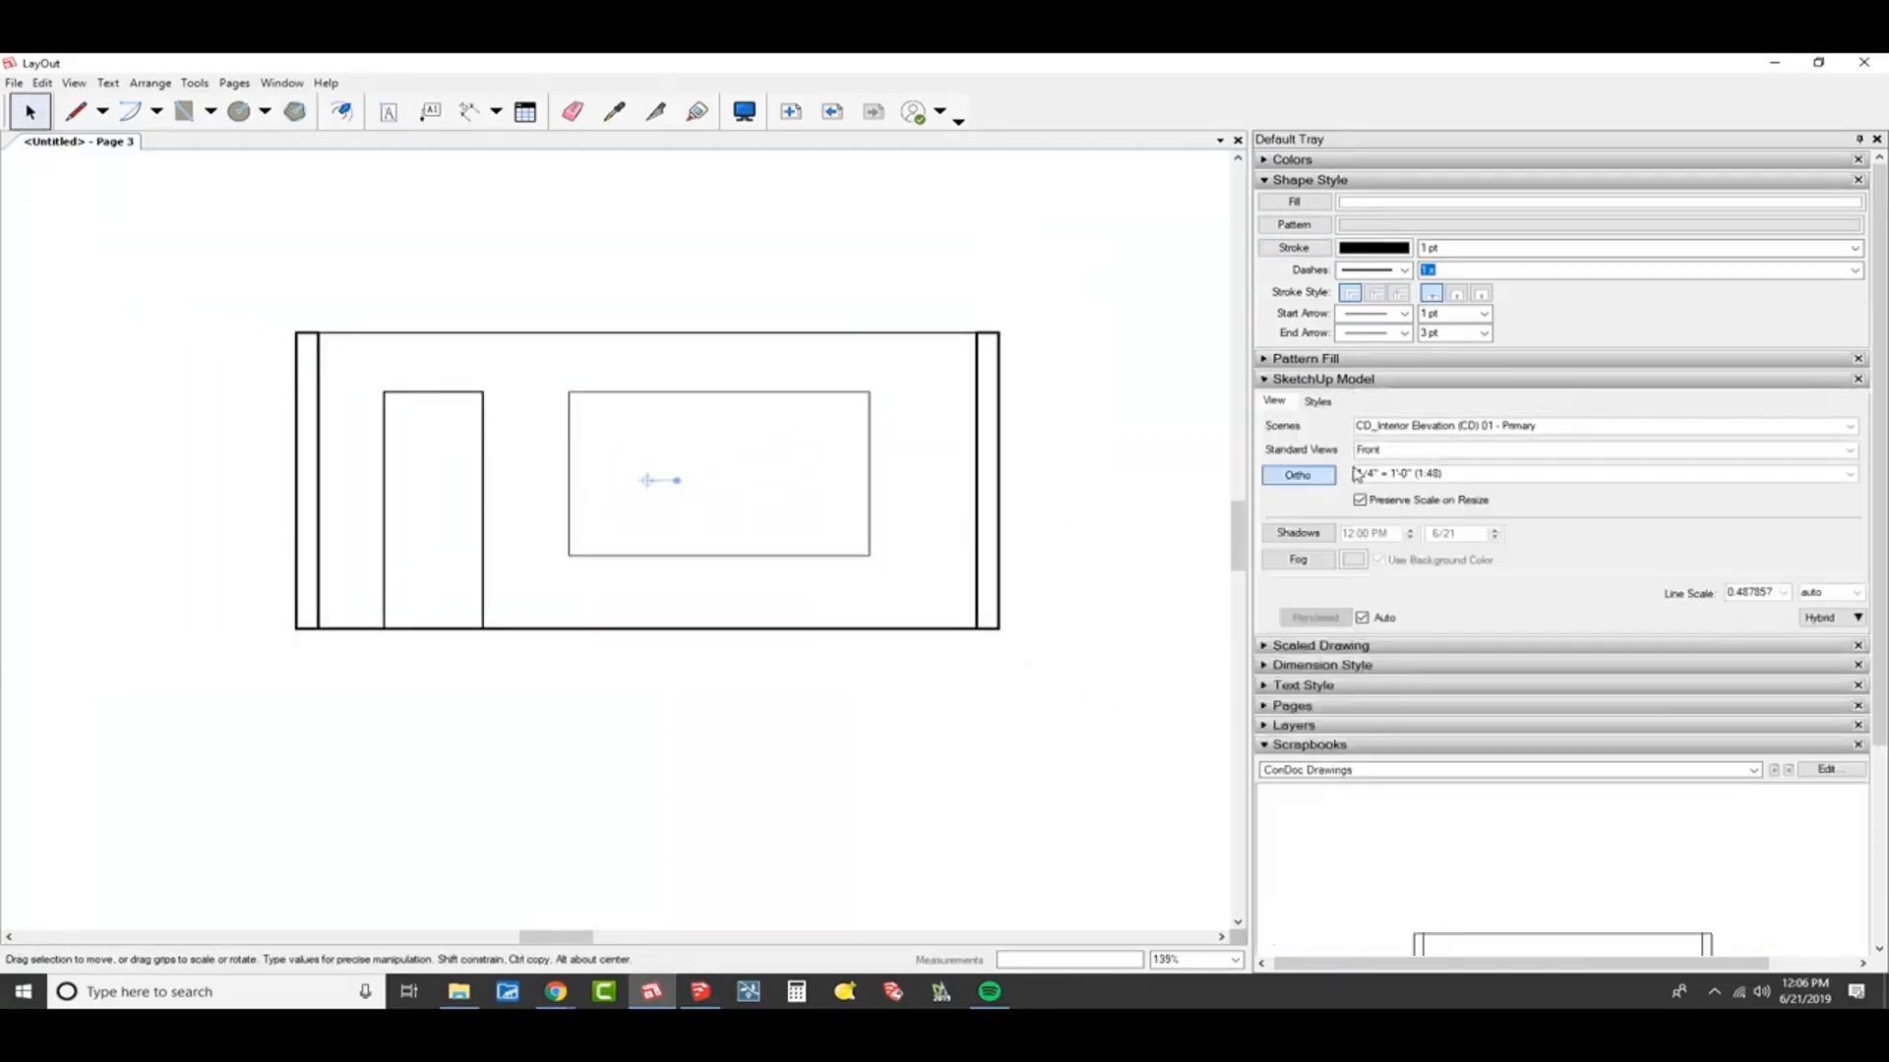
{"action": "scroll", "coordinate": [797, 556], "scroll_direction": "down", "scroll_amount": 4}
{"action": "left_click", "coordinate": [784, 551]}
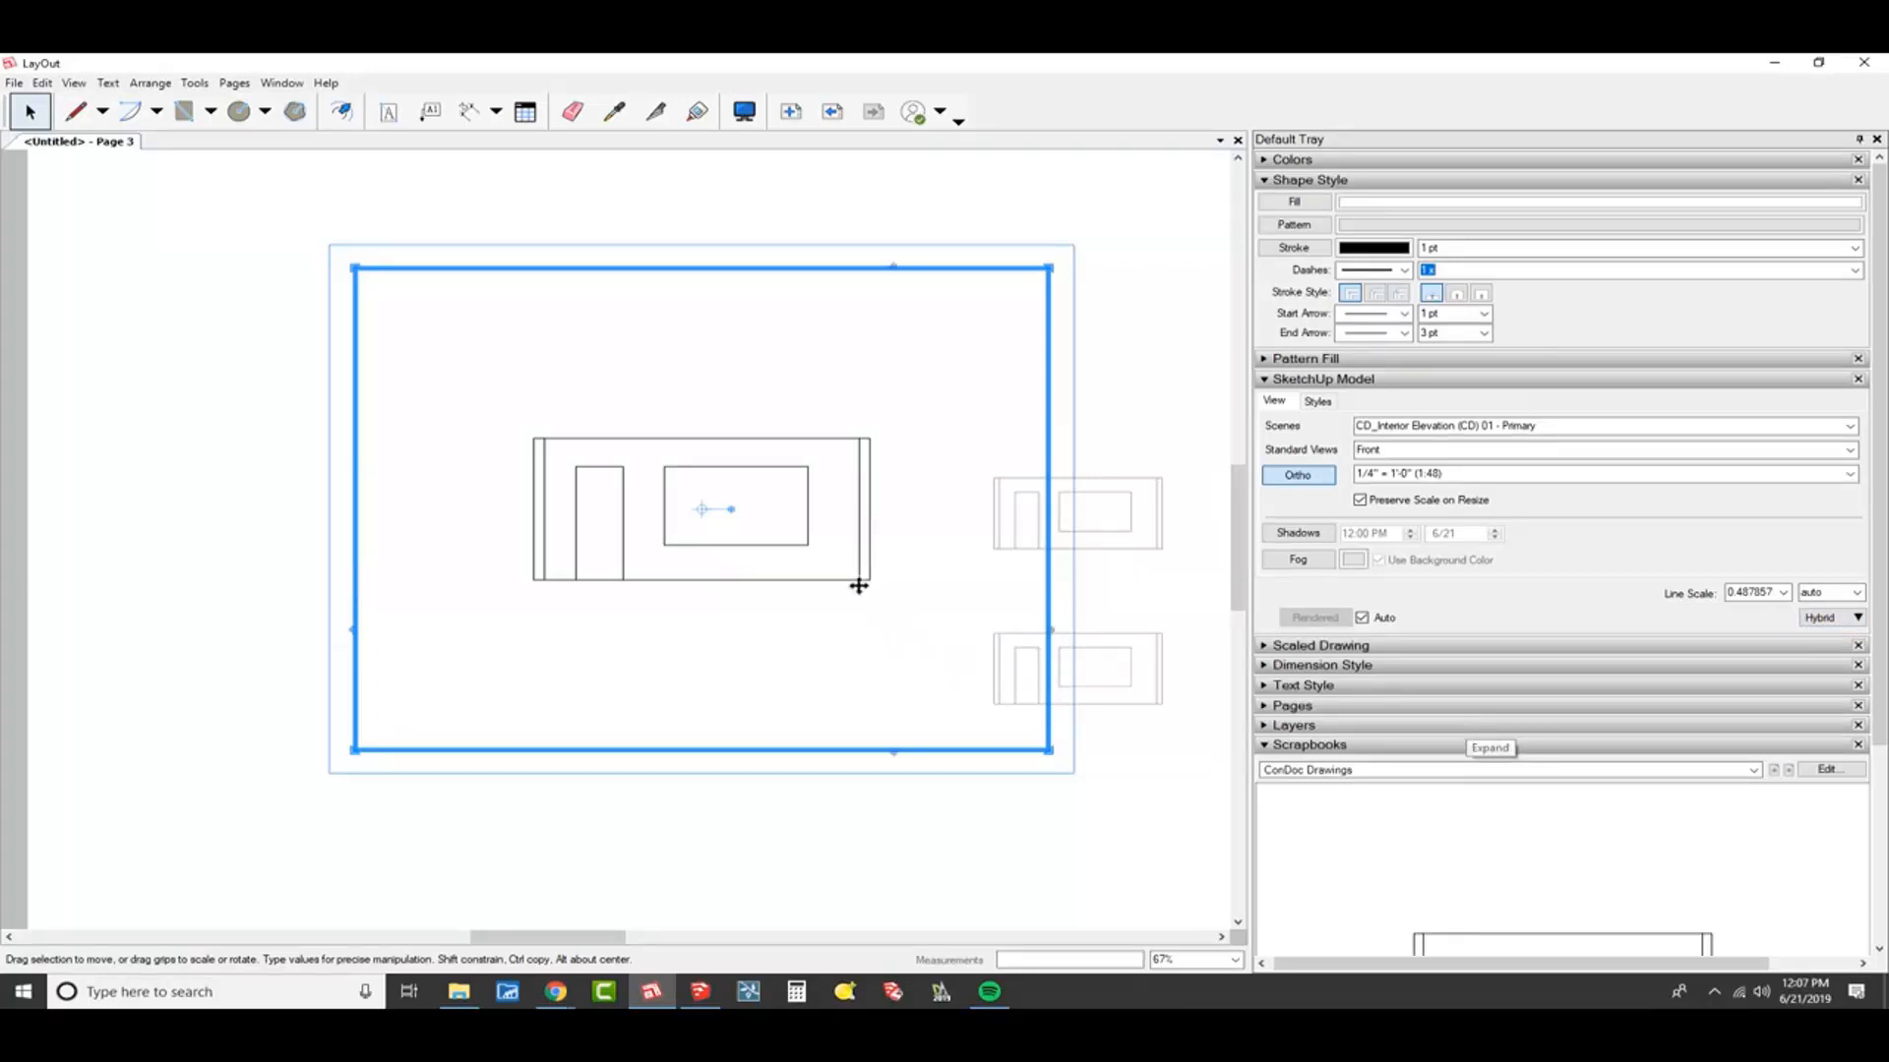
Go to Page 2 and tighten the black-and-white furniture plan's frame evenly around the drawing
{"action": "left_click", "coordinate": [831, 240]}
{"action": "left_click", "coordinate": [832, 111]}
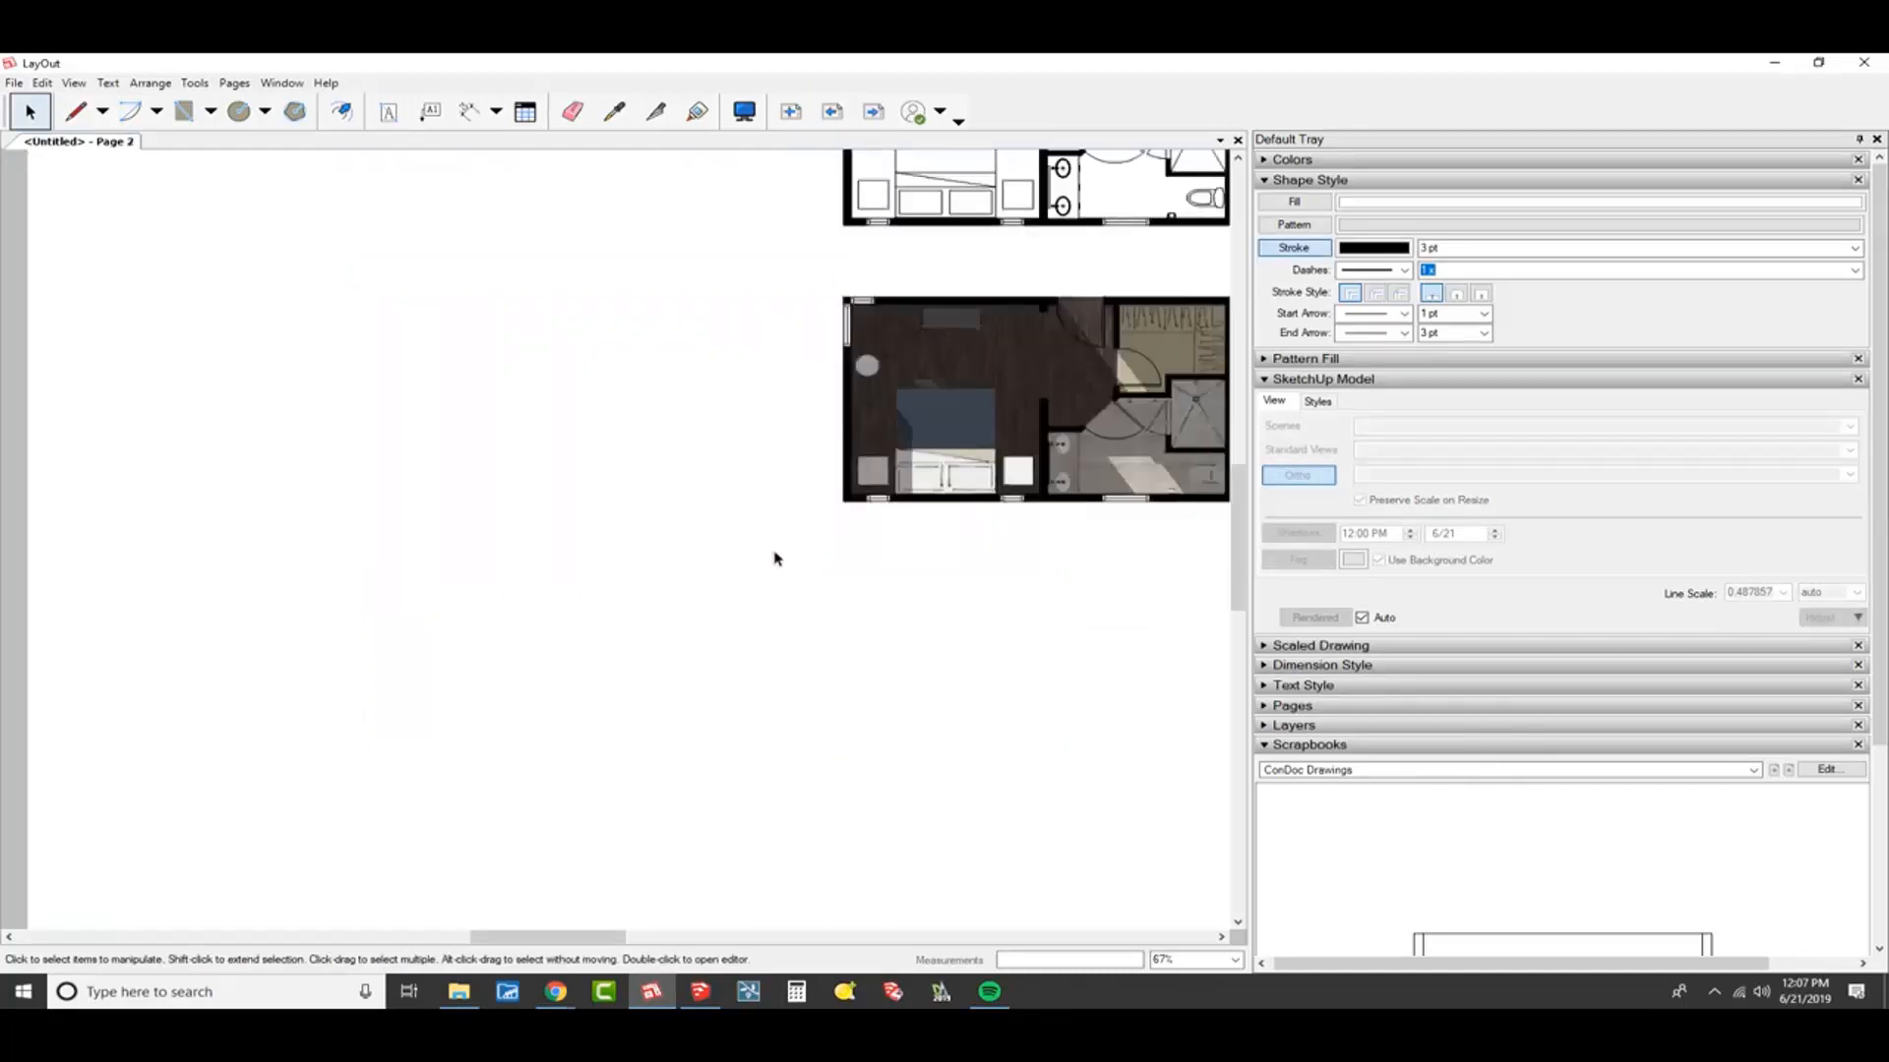
{"action": "scroll", "coordinate": [886, 369], "scroll_direction": "up", "scroll_amount": 5}
{"action": "scroll", "coordinate": [886, 369], "scroll_direction": "down", "scroll_amount": 2}
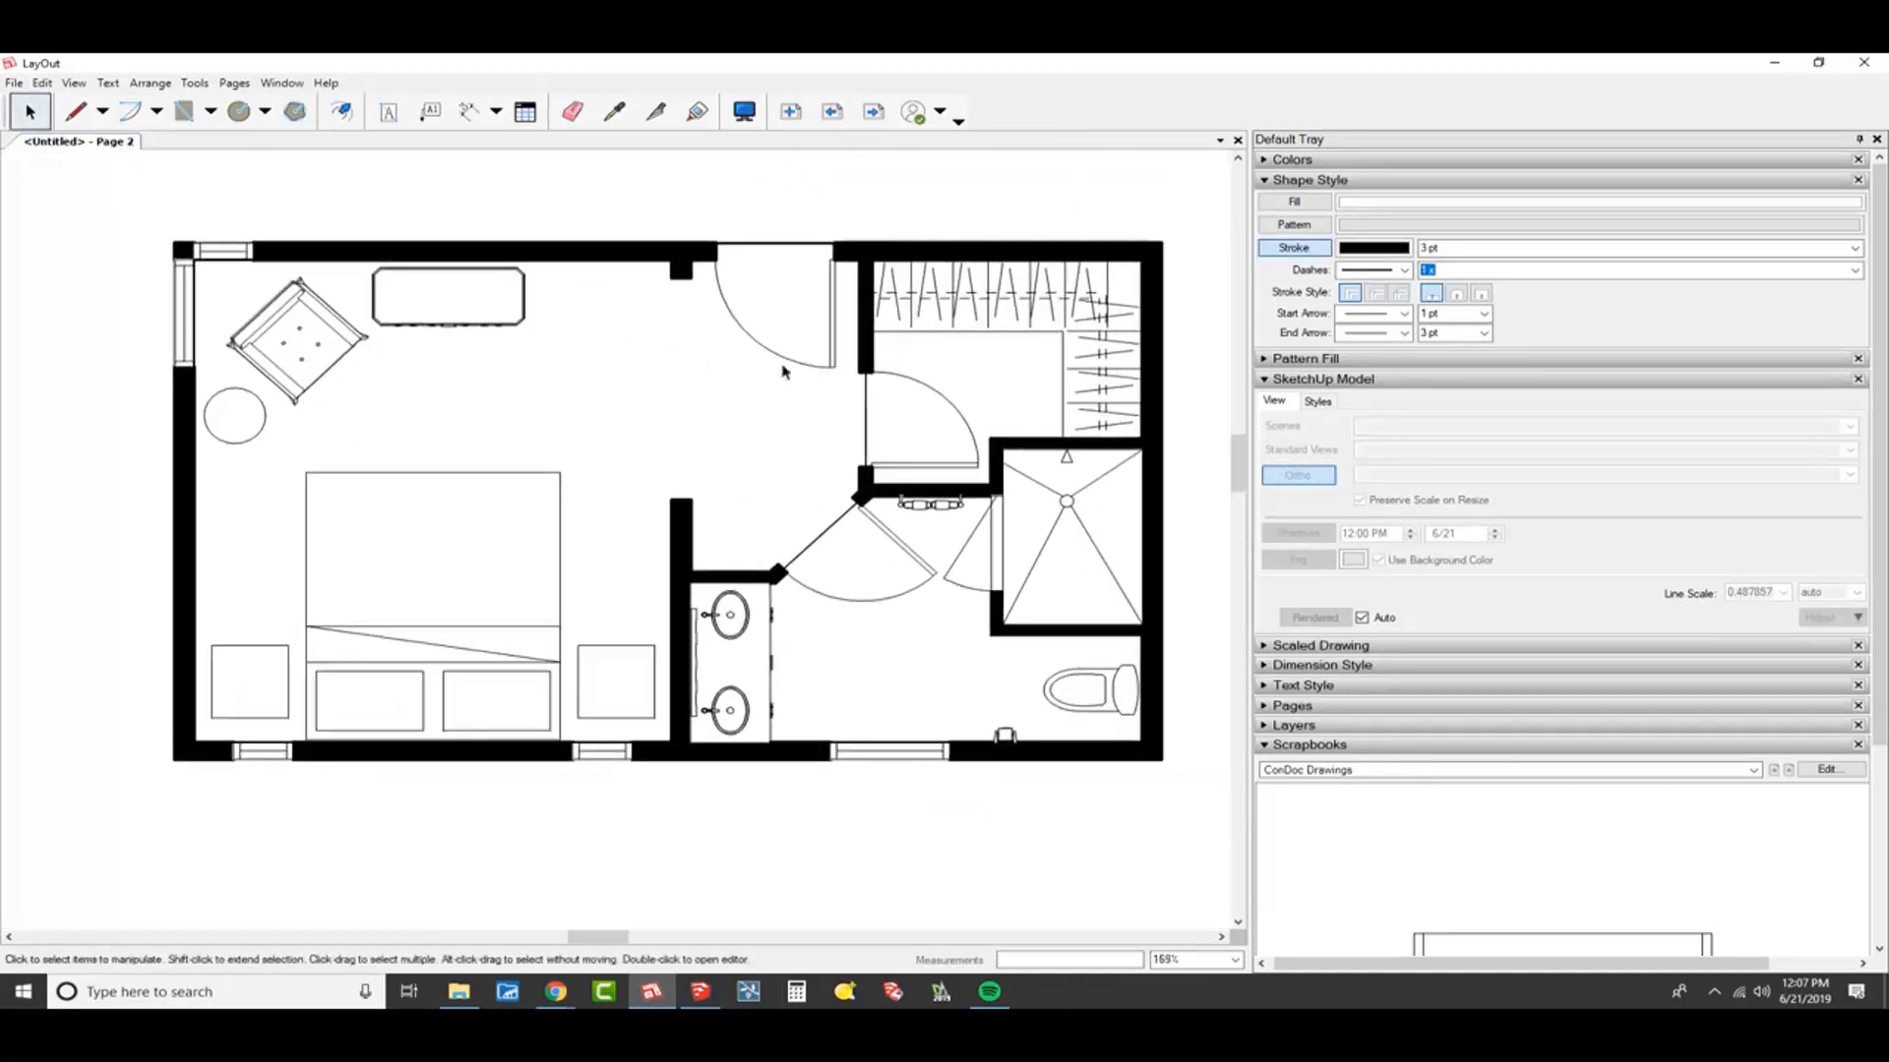
{"action": "left_click", "coordinate": [895, 322]}
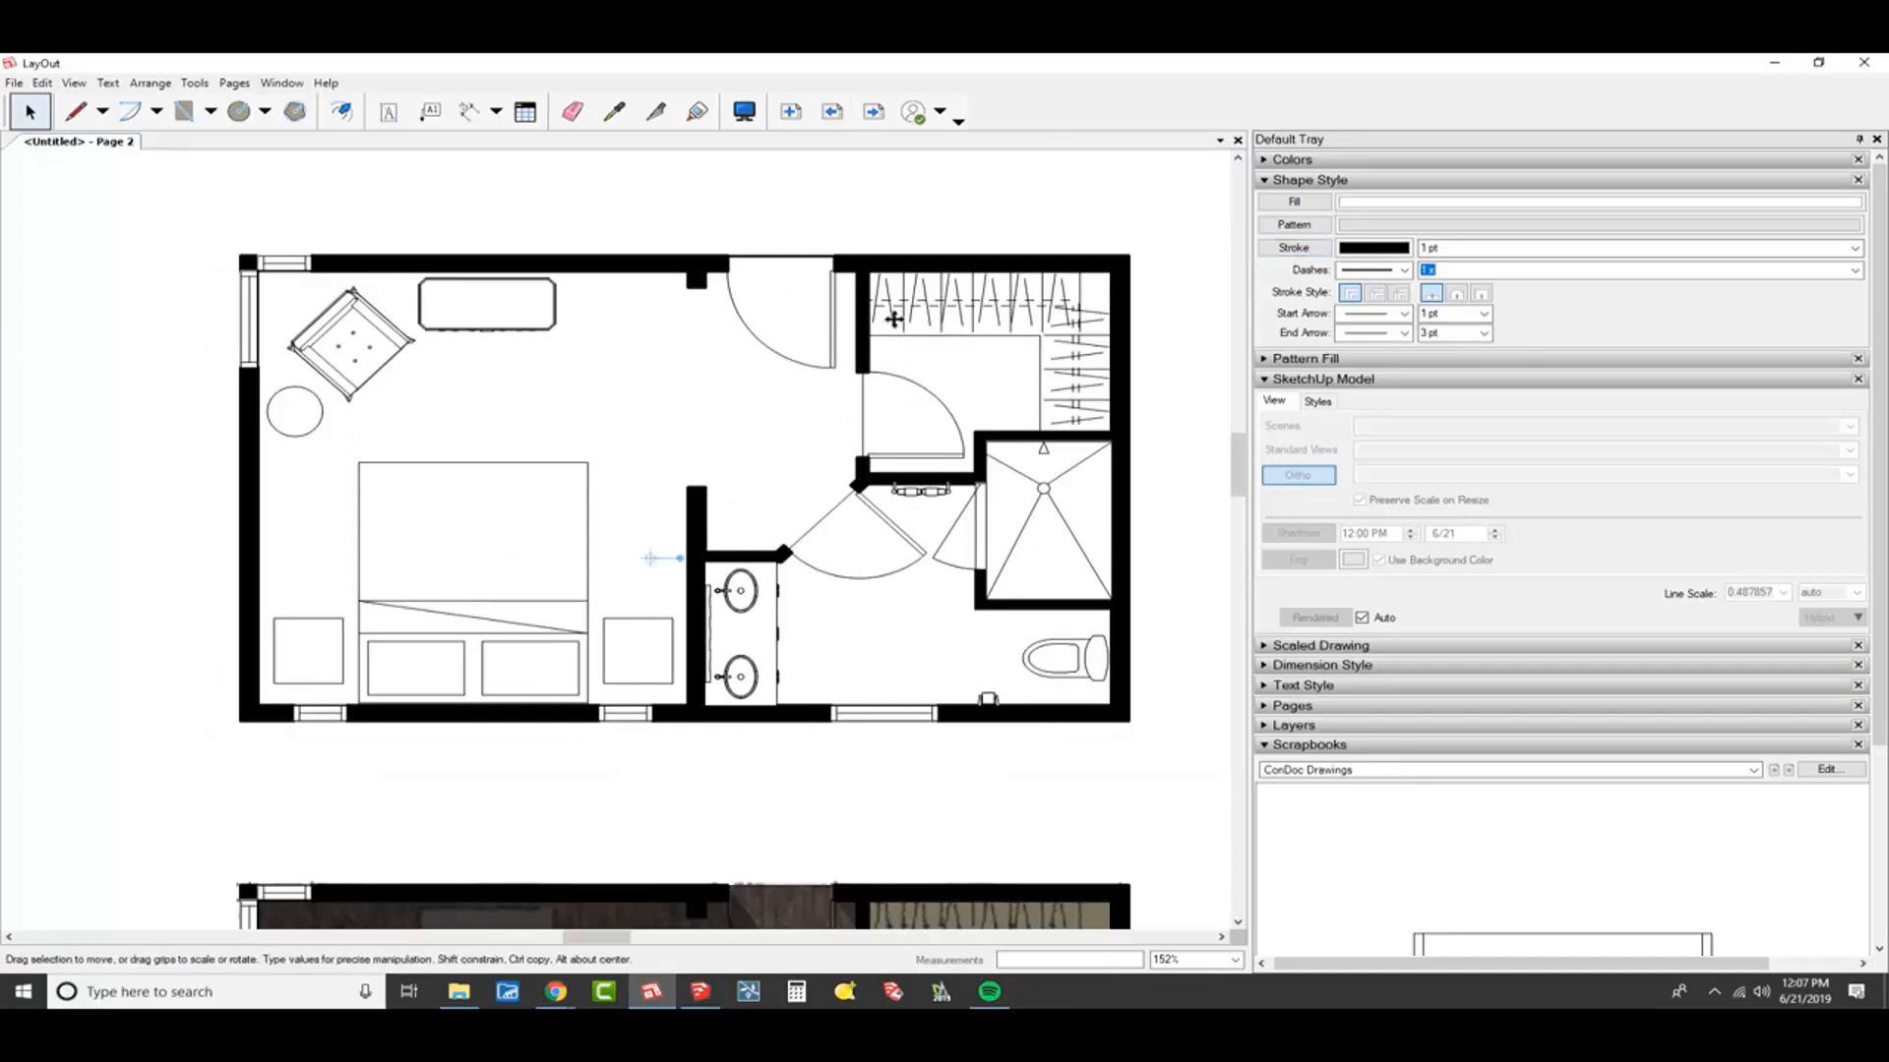
{"action": "scroll", "coordinate": [895, 320], "scroll_direction": "down", "scroll_amount": 6}
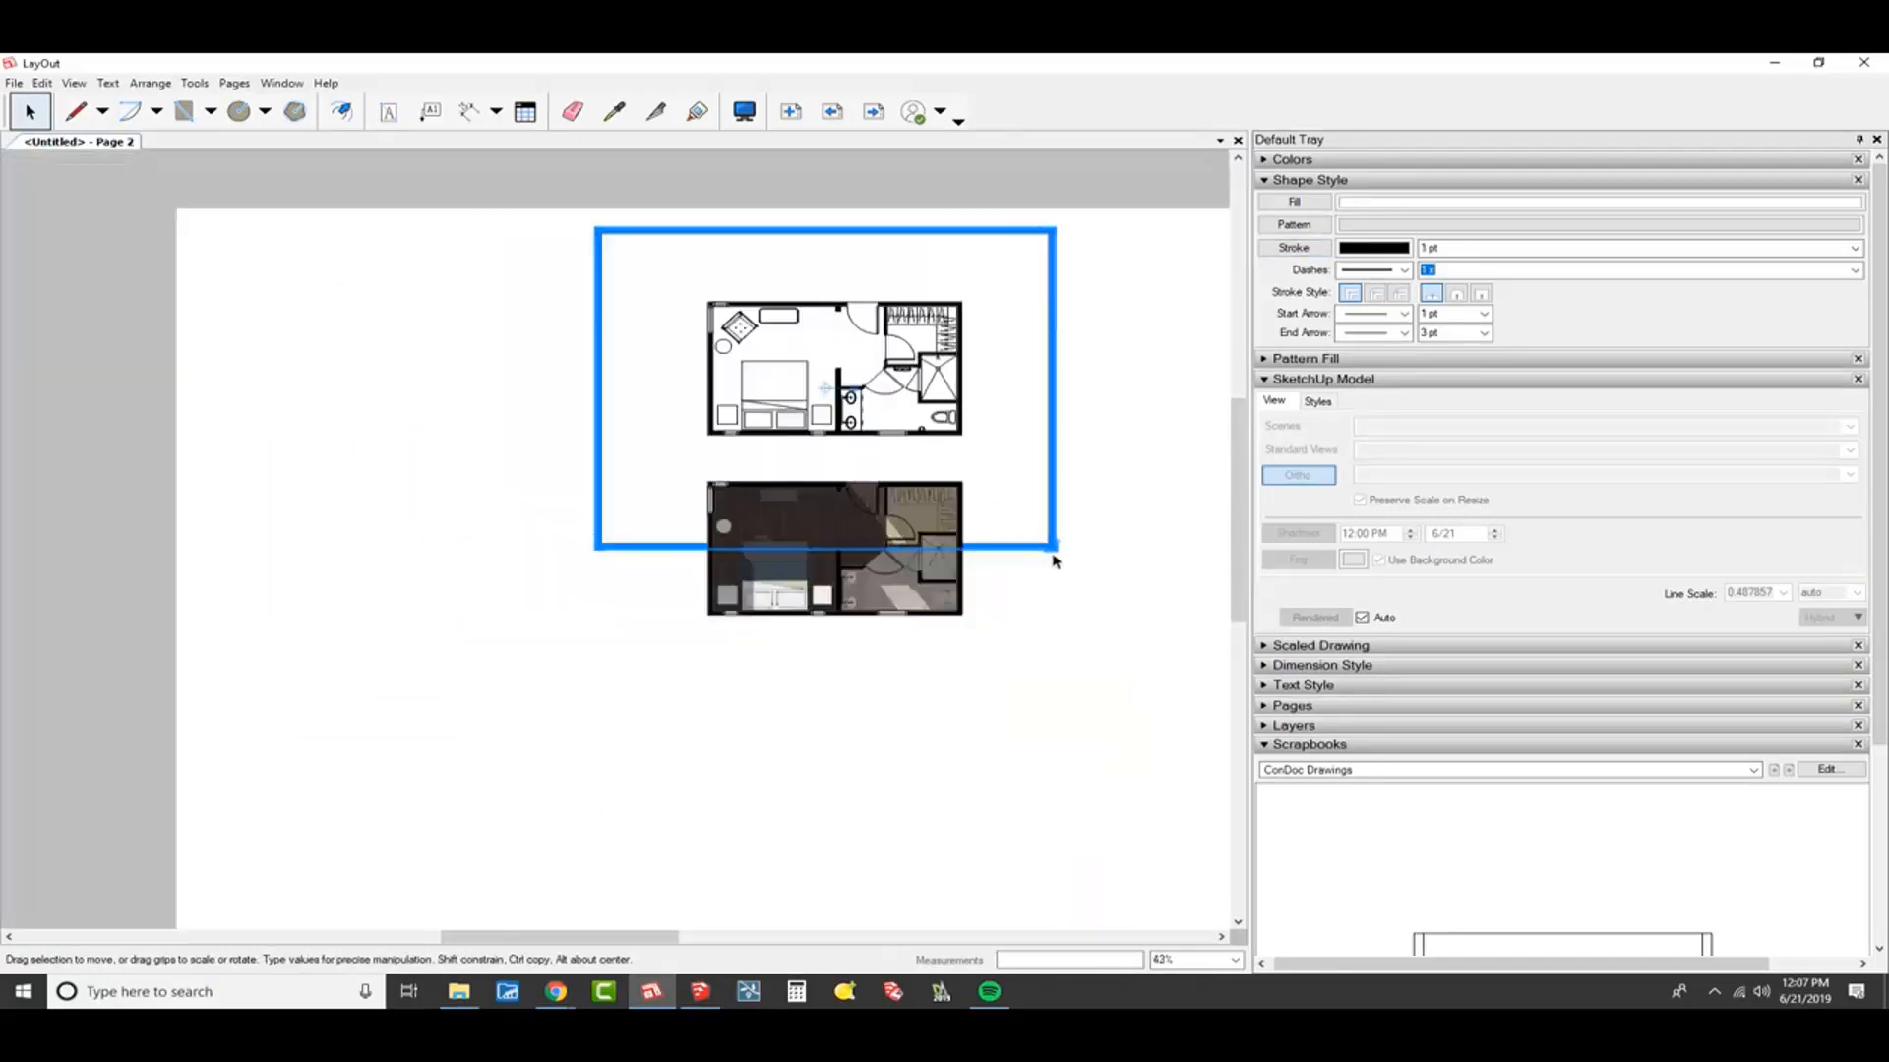
{"action": "left_click_drag", "start_coordinate": [1051, 547], "coordinate": [890, 459], "text": "alt"}
Copy the black-and-white furniture plan into the empty area below and to its left, and ungroup the copy
{"action": "left_click_drag", "start_coordinate": [805, 393], "coordinate": [481, 828], "text": "ctrl"}
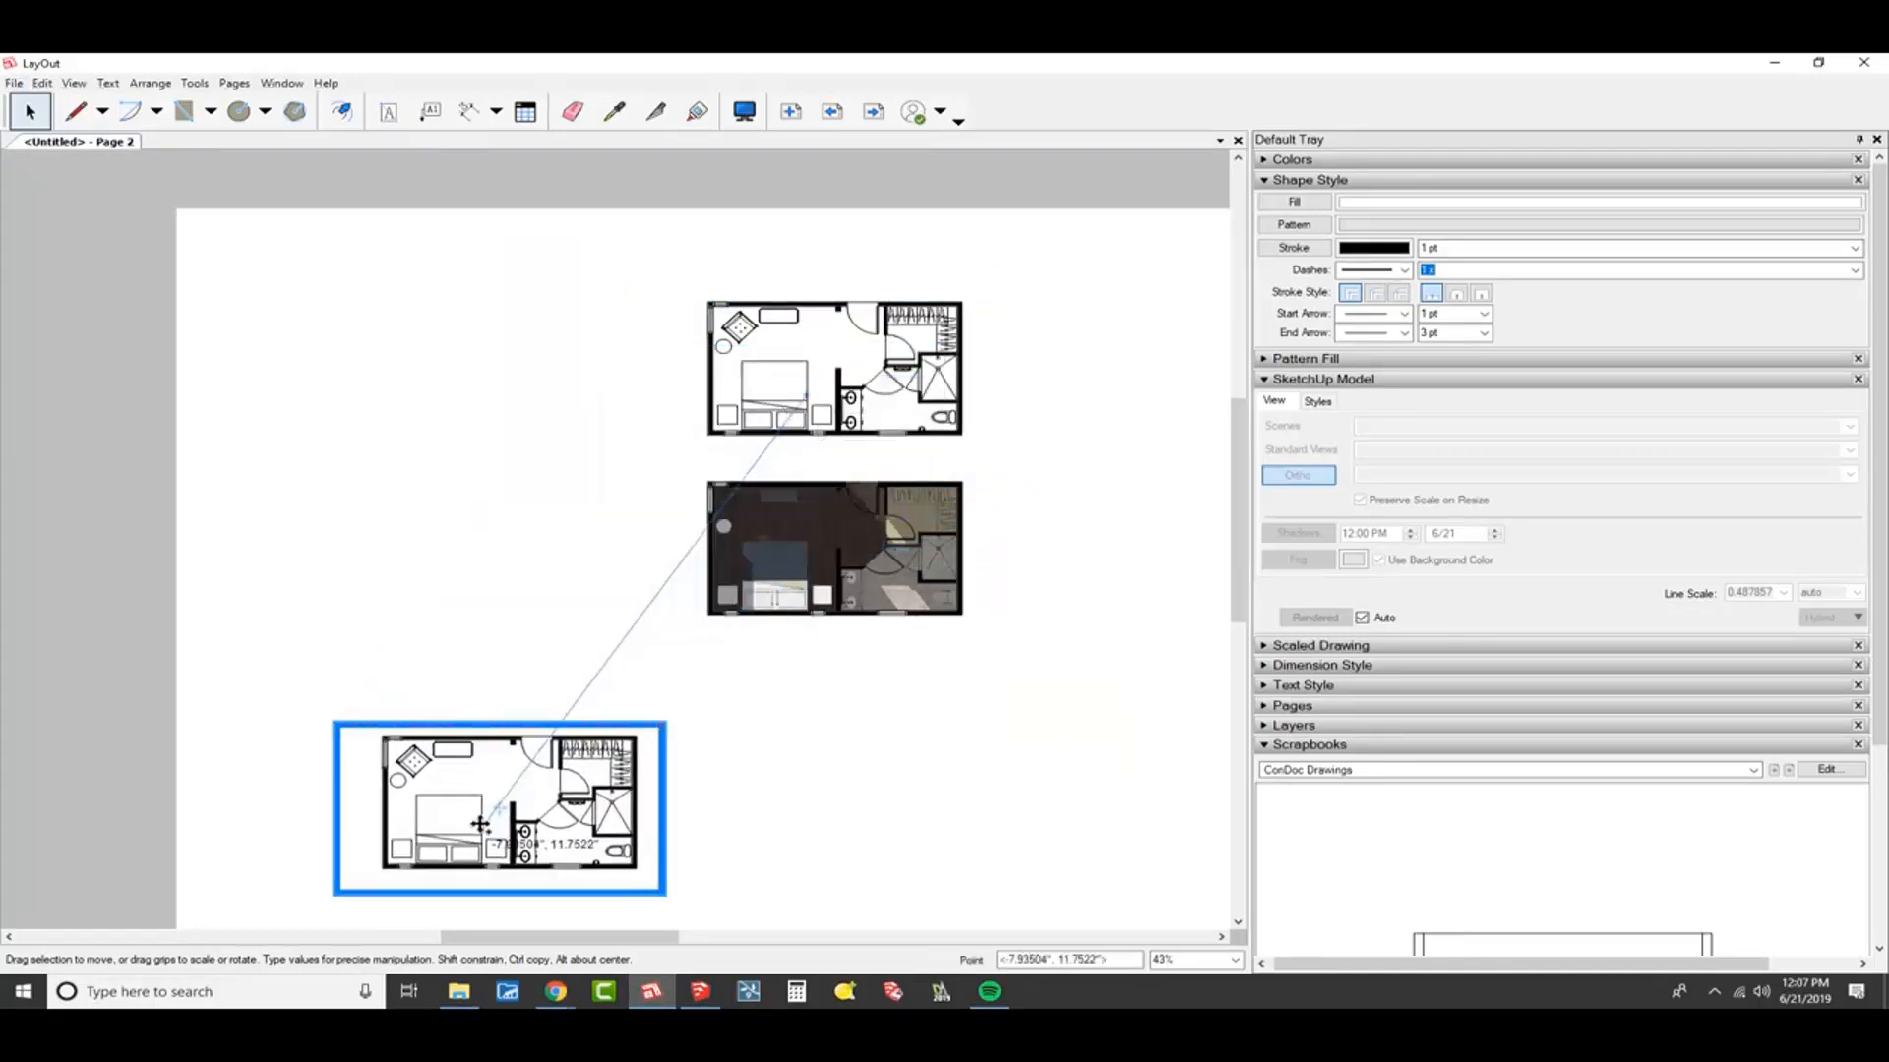
{"action": "middle_click_drag", "start_coordinate": [481, 828], "coordinate": [934, 367]}
{"action": "scroll", "coordinate": [728, 561], "scroll_direction": "up", "scroll_amount": 8}
{"action": "right_click", "coordinate": [745, 577]}
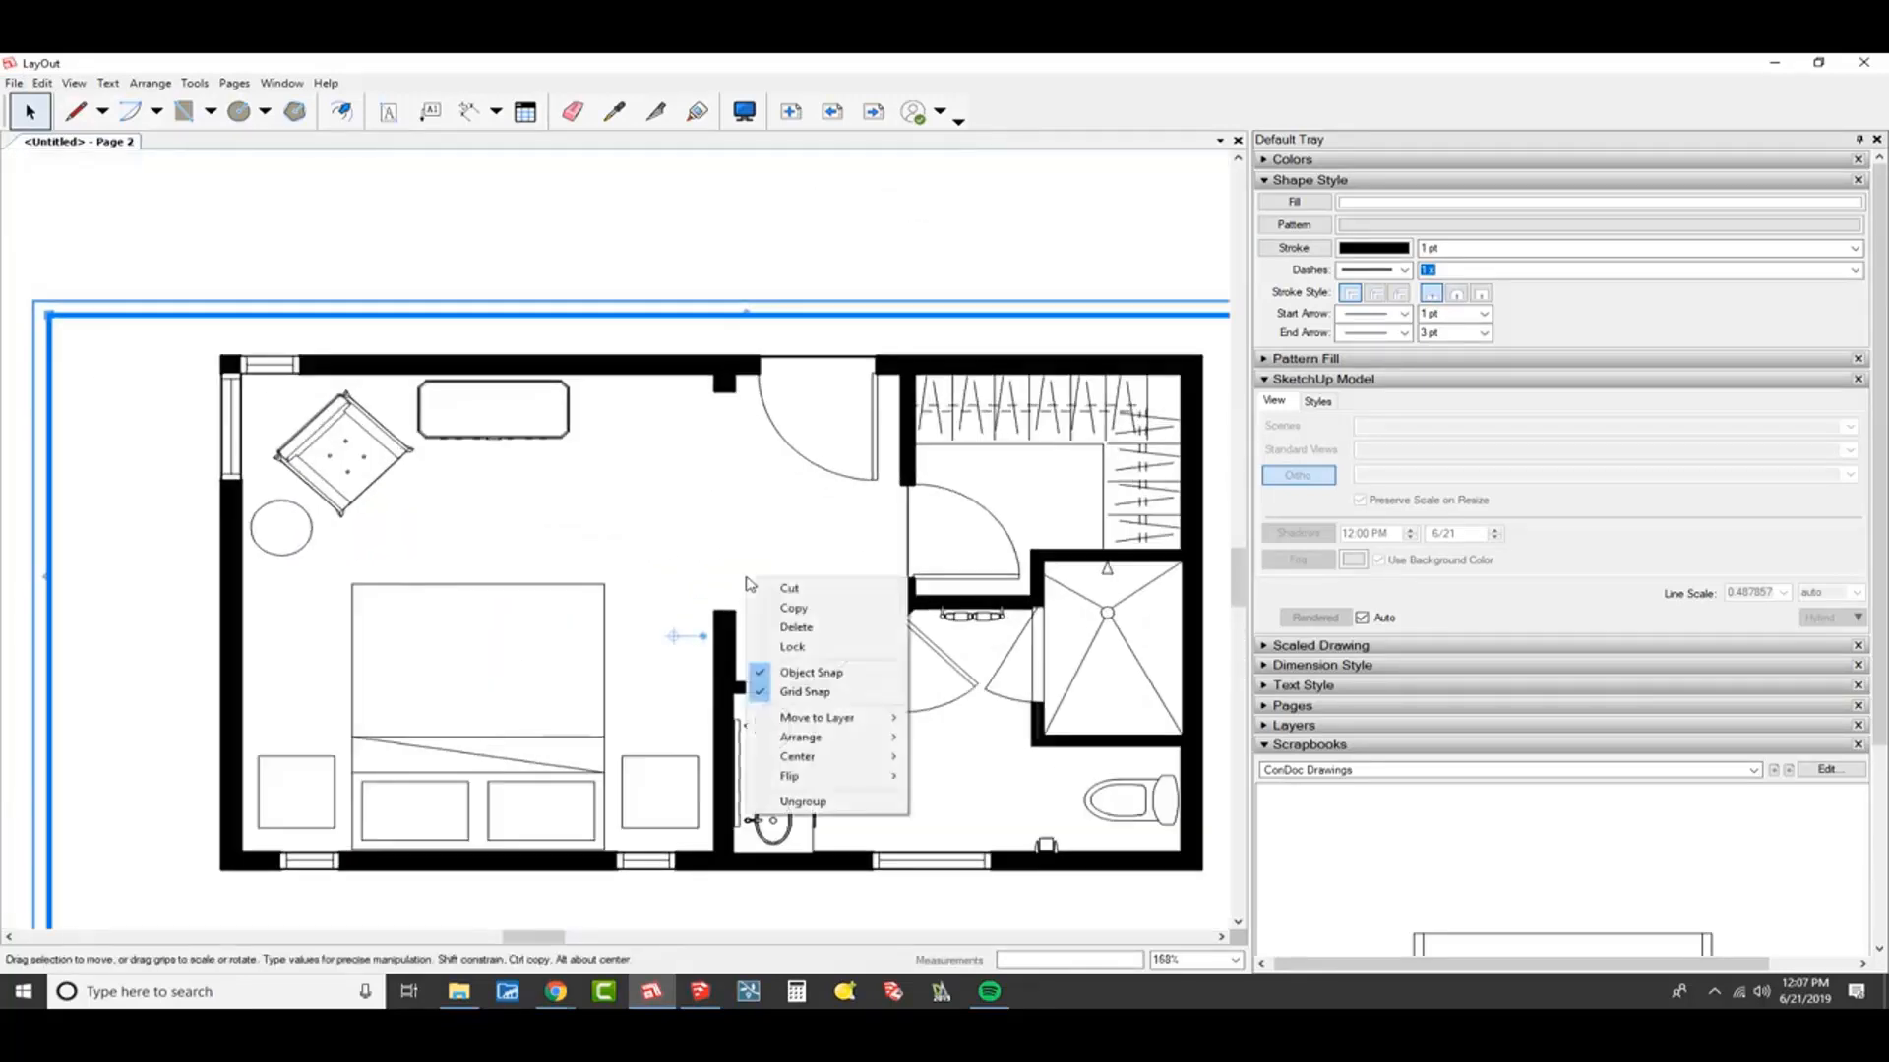
{"action": "left_click", "coordinate": [803, 801]}
Move the CD_Furniture Plan 01 - Light viewport down to separate it from the solid wall drawing
{"action": "middle_click_drag", "start_coordinate": [924, 535], "coordinate": [852, 387]}
{"action": "scroll", "coordinate": [852, 387], "scroll_direction": "down", "scroll_amount": 1}
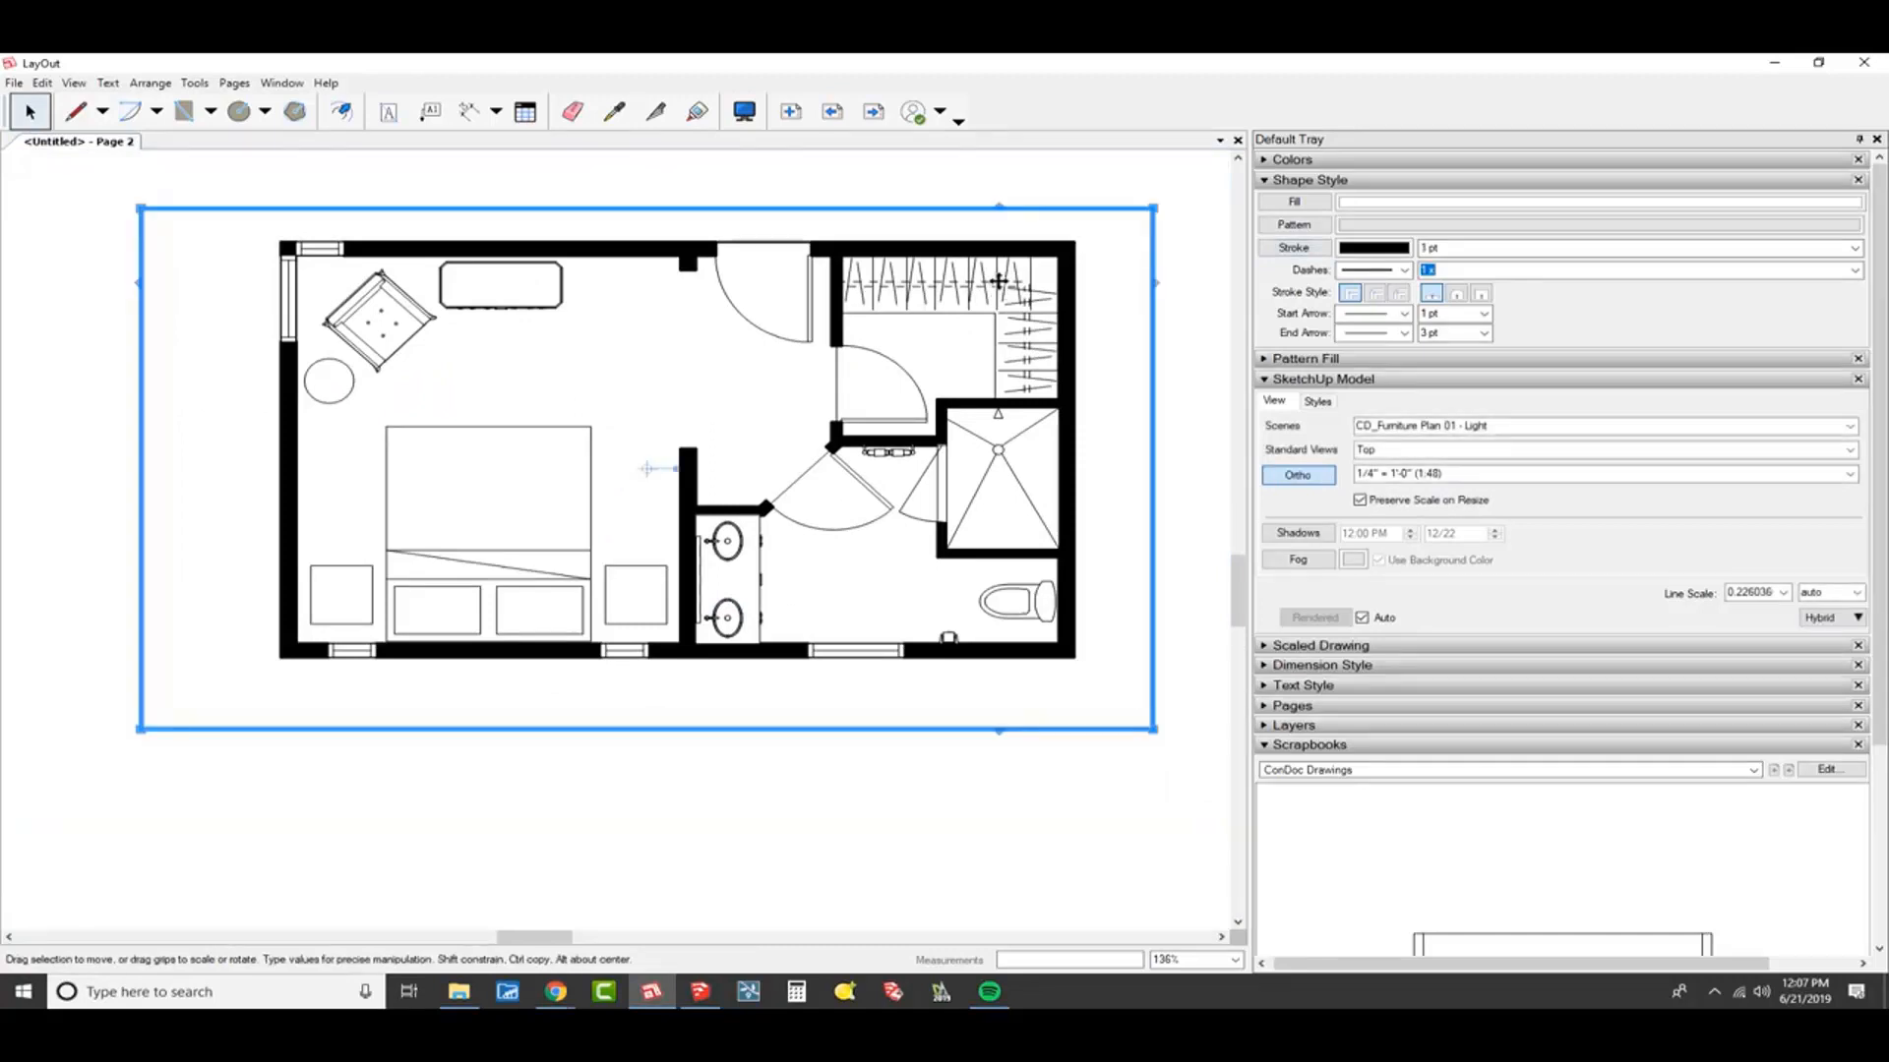
{"action": "left_click_drag", "start_coordinate": [998, 282], "coordinate": [1075, 529]}
{"action": "scroll", "coordinate": [1075, 529], "scroll_direction": "down", "scroll_amount": 1}
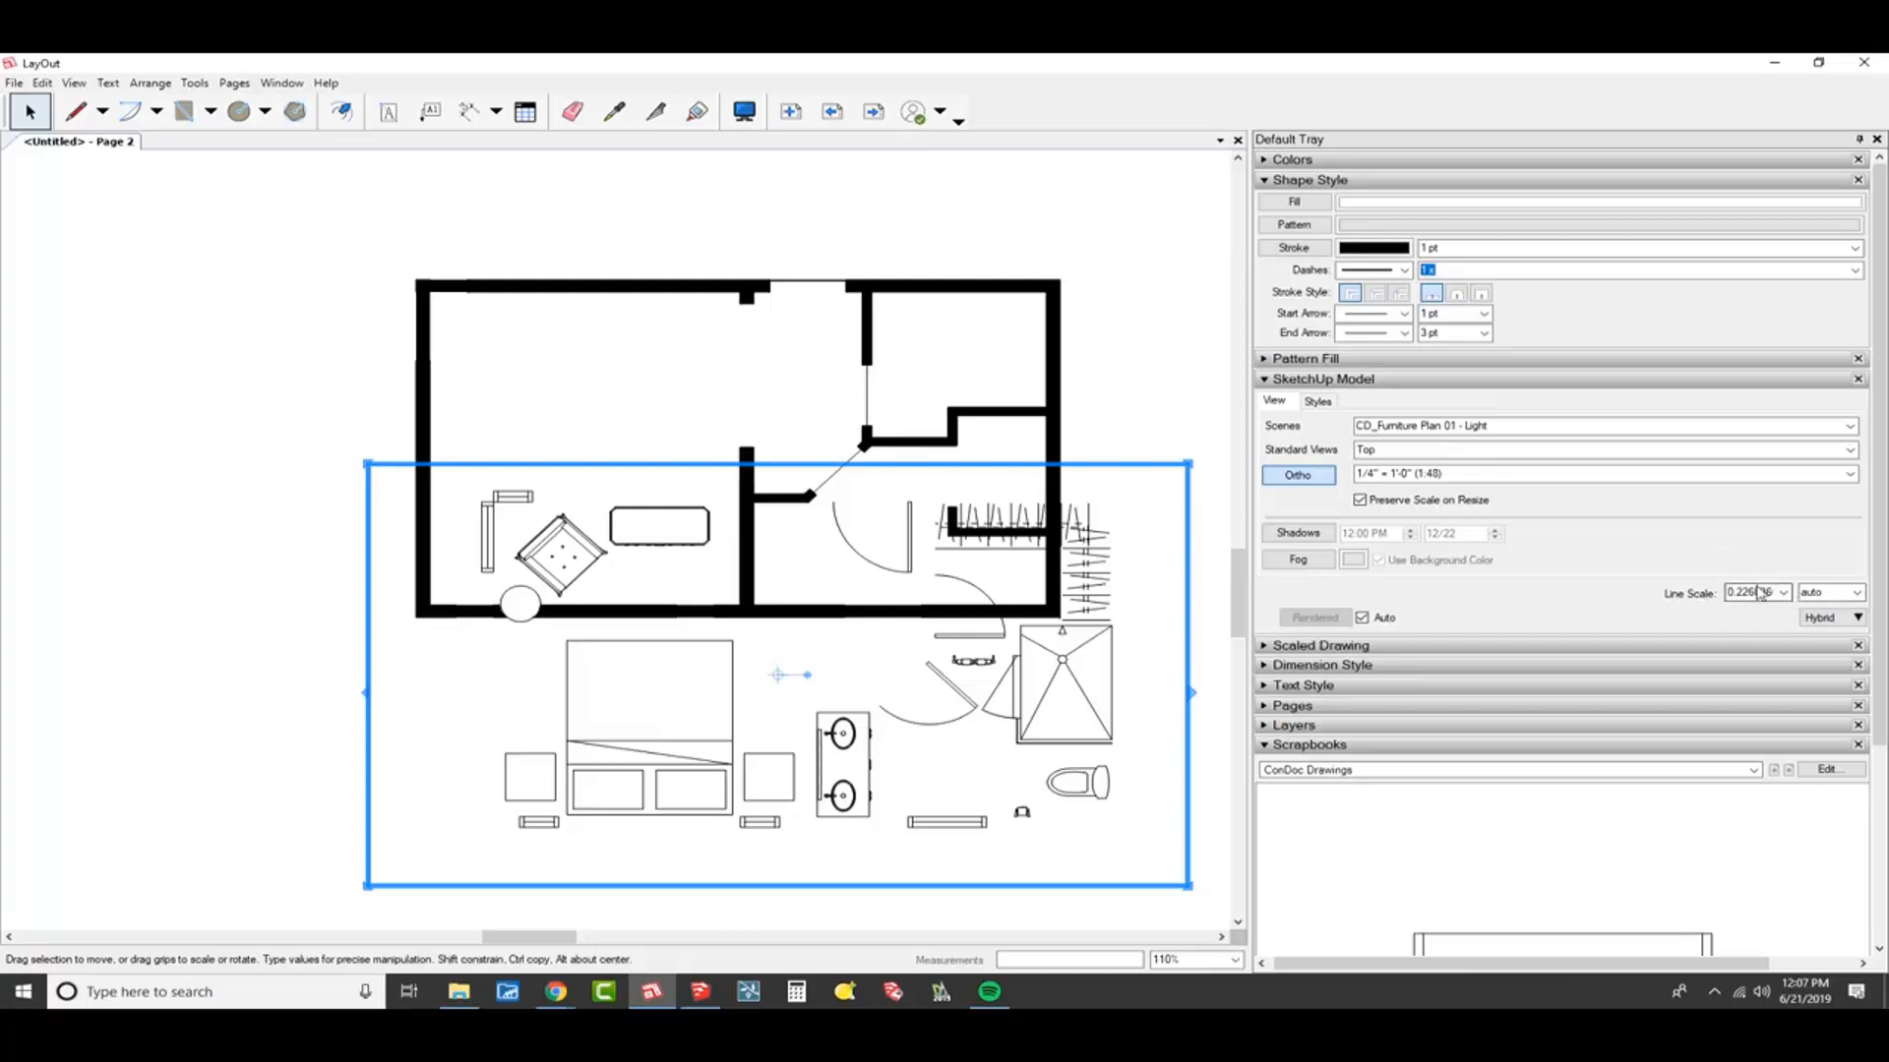
Move the CD_Furniture Plan 01 - Heavy viewport up and to the left, offset from the solid black walls
{"action": "scroll", "coordinate": [961, 784], "scroll_direction": "up", "scroll_amount": 5}
{"action": "middle_click_drag", "start_coordinate": [776, 713], "coordinate": [519, 595]}
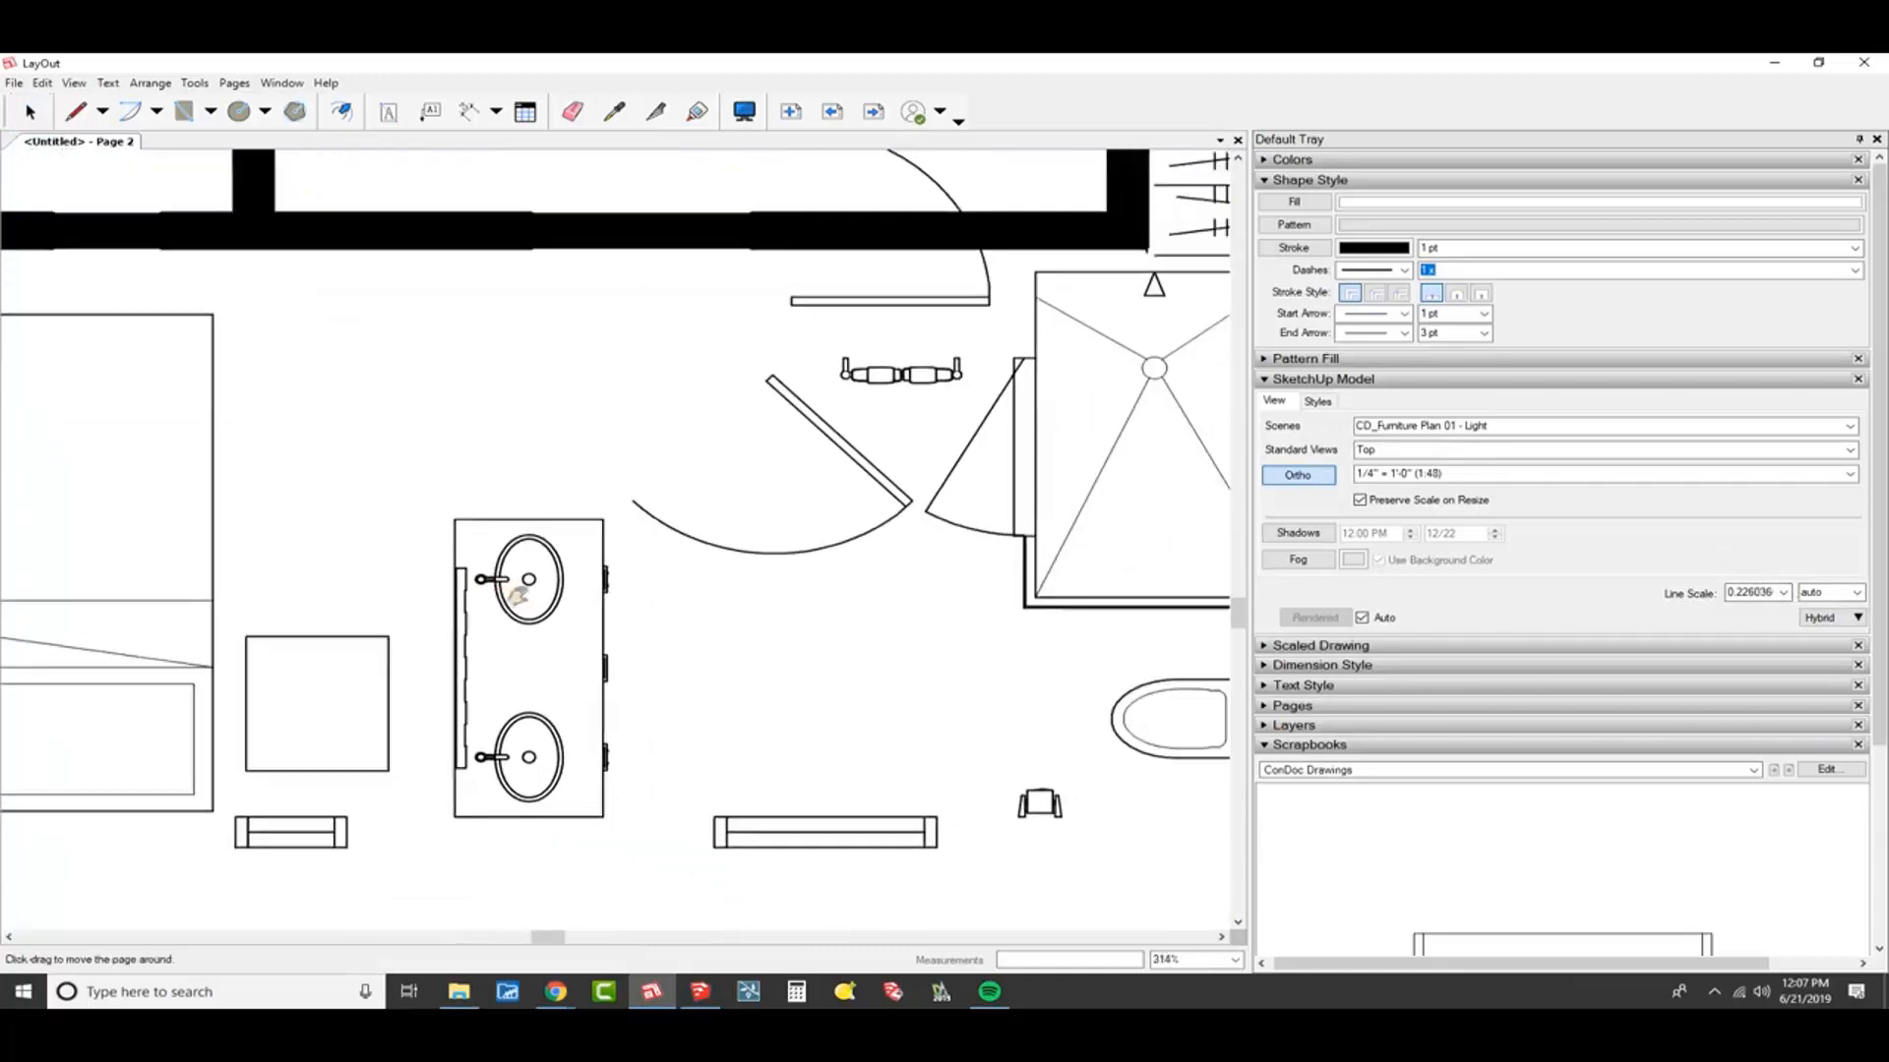
{"action": "scroll", "coordinate": [930, 558], "scroll_direction": "down", "scroll_amount": 1}
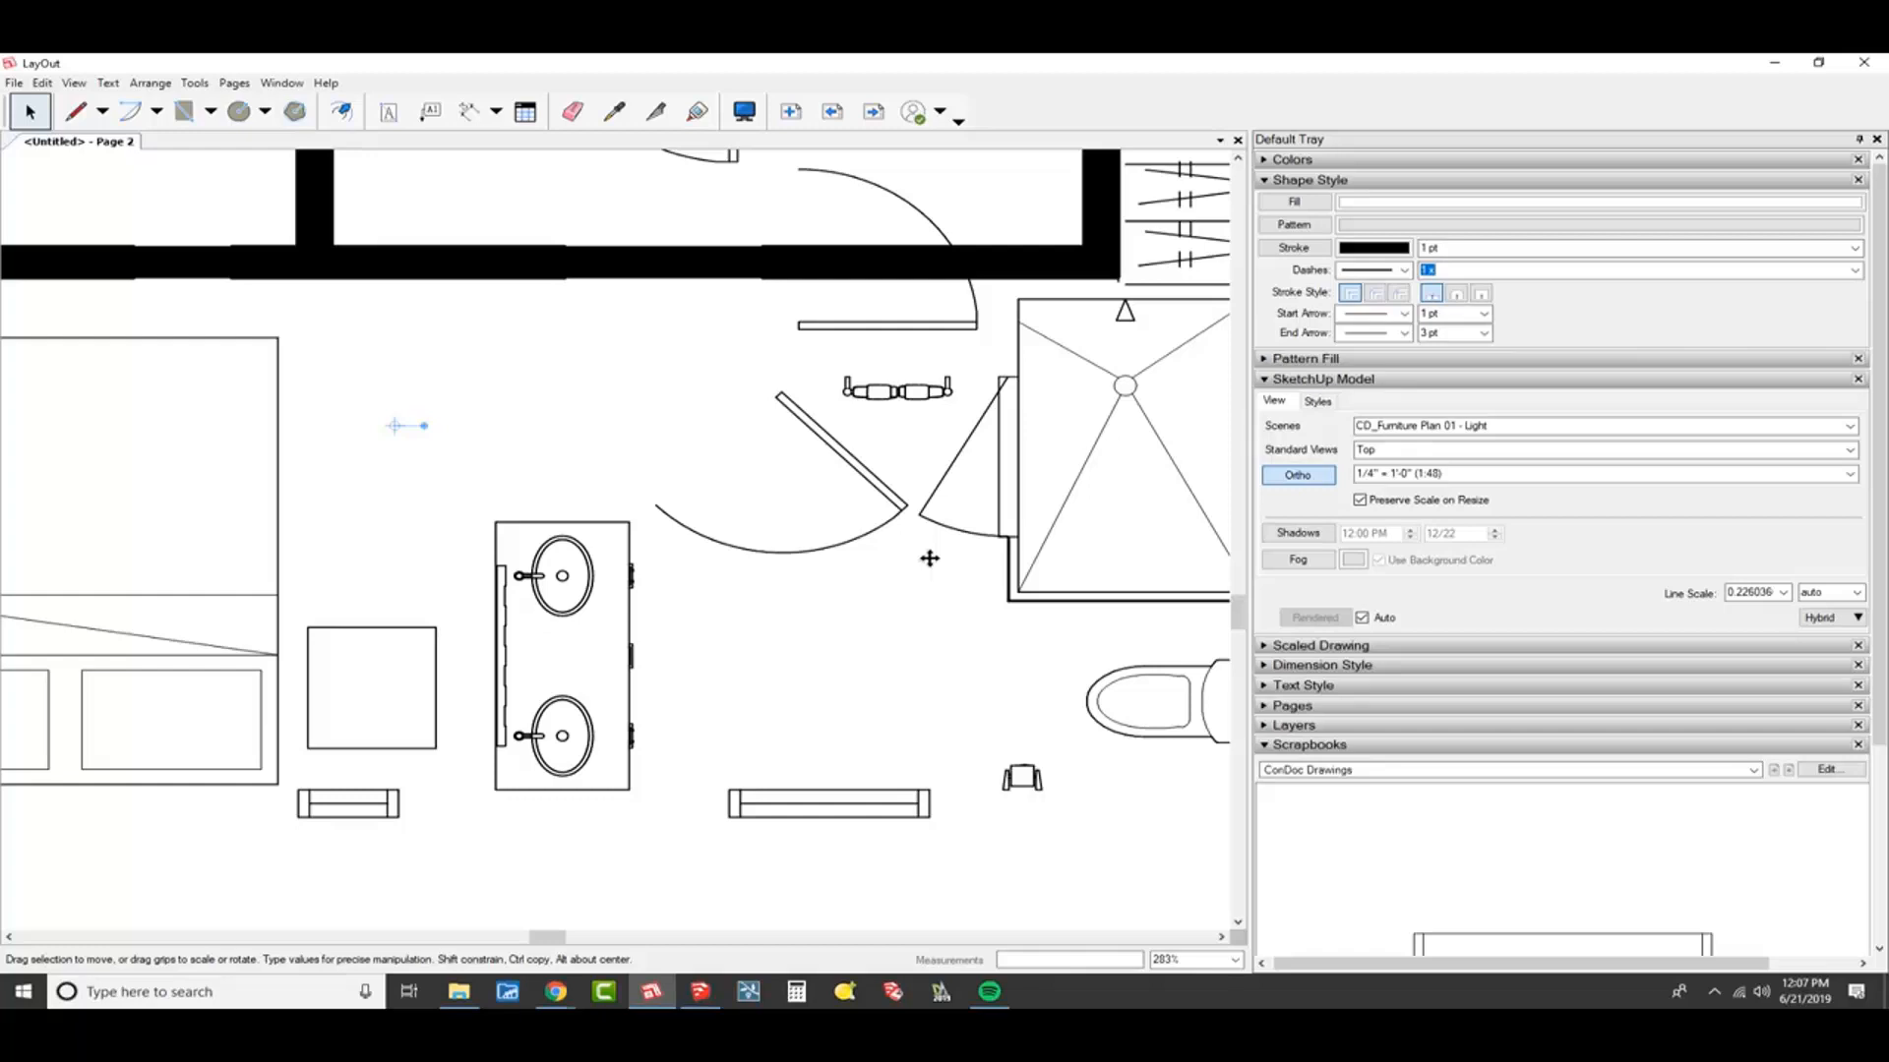
{"action": "scroll", "coordinate": [1171, 388], "scroll_direction": "up", "scroll_amount": 3}
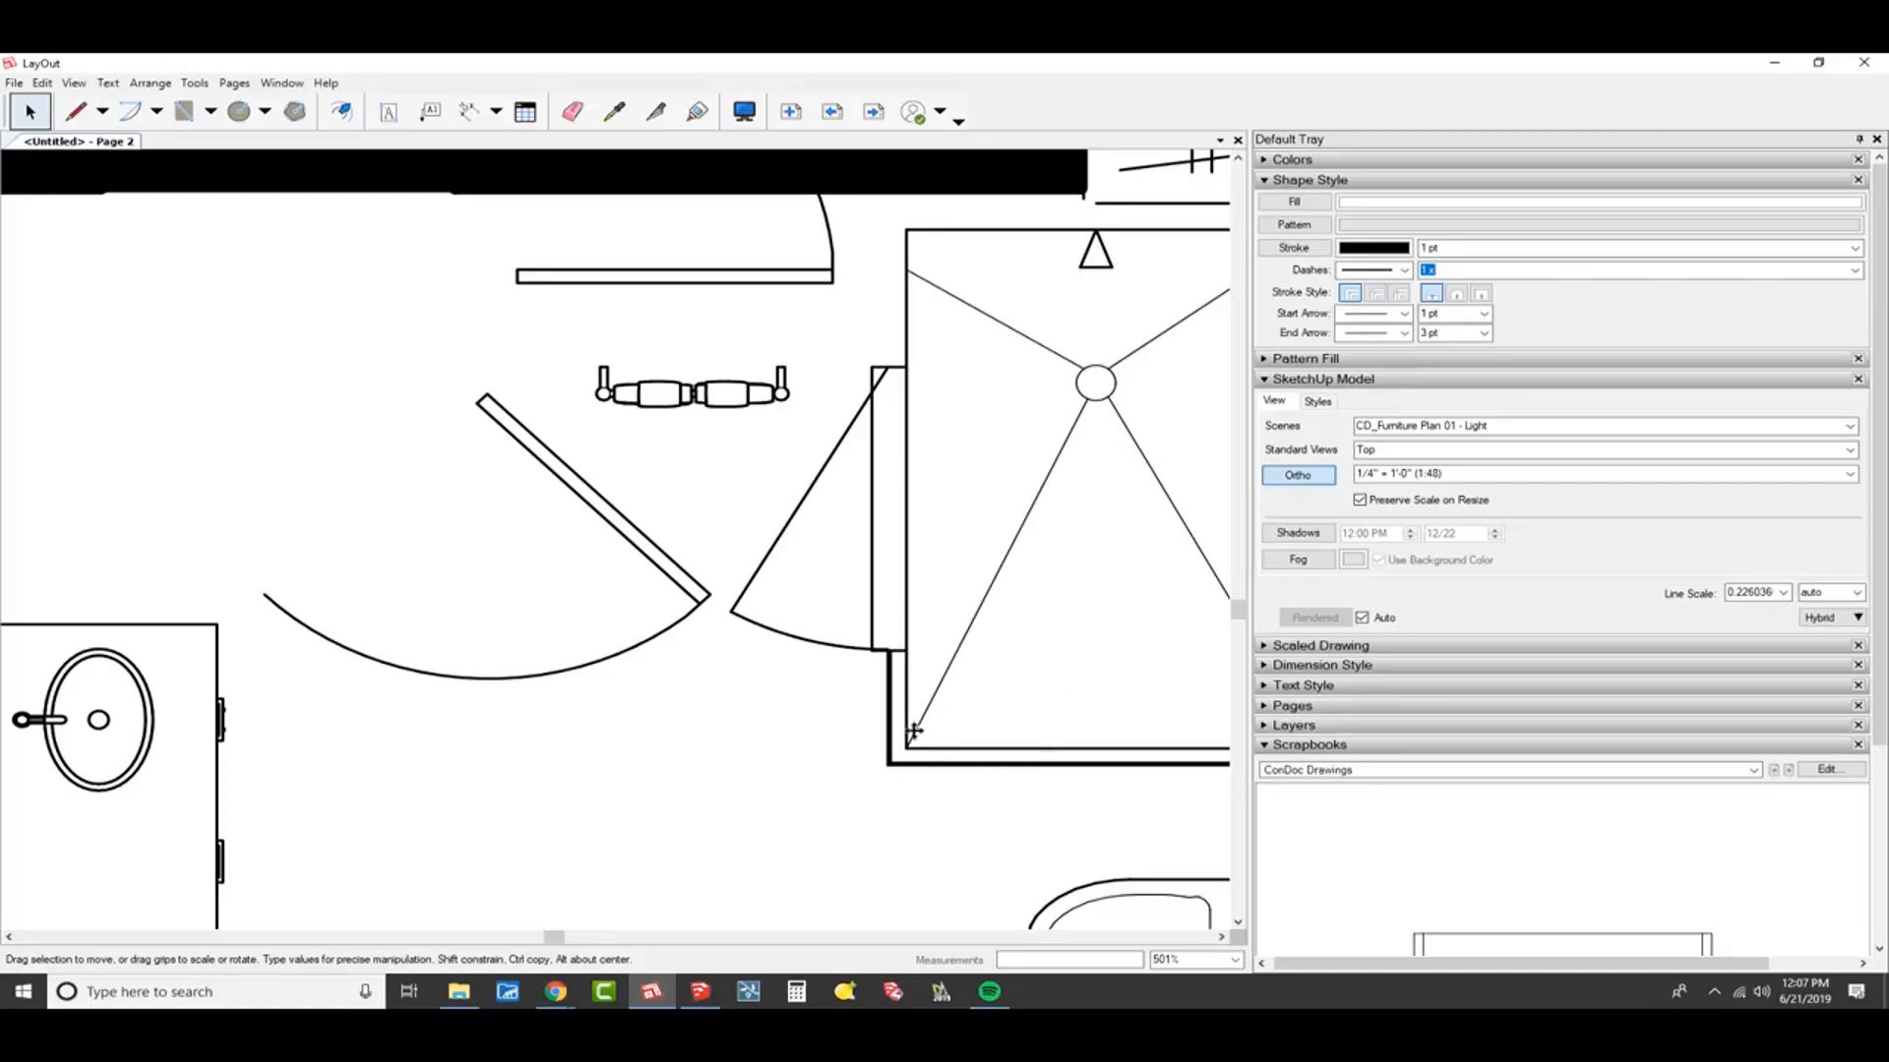
{"action": "scroll", "coordinate": [877, 548], "scroll_direction": "down", "scroll_amount": 3}
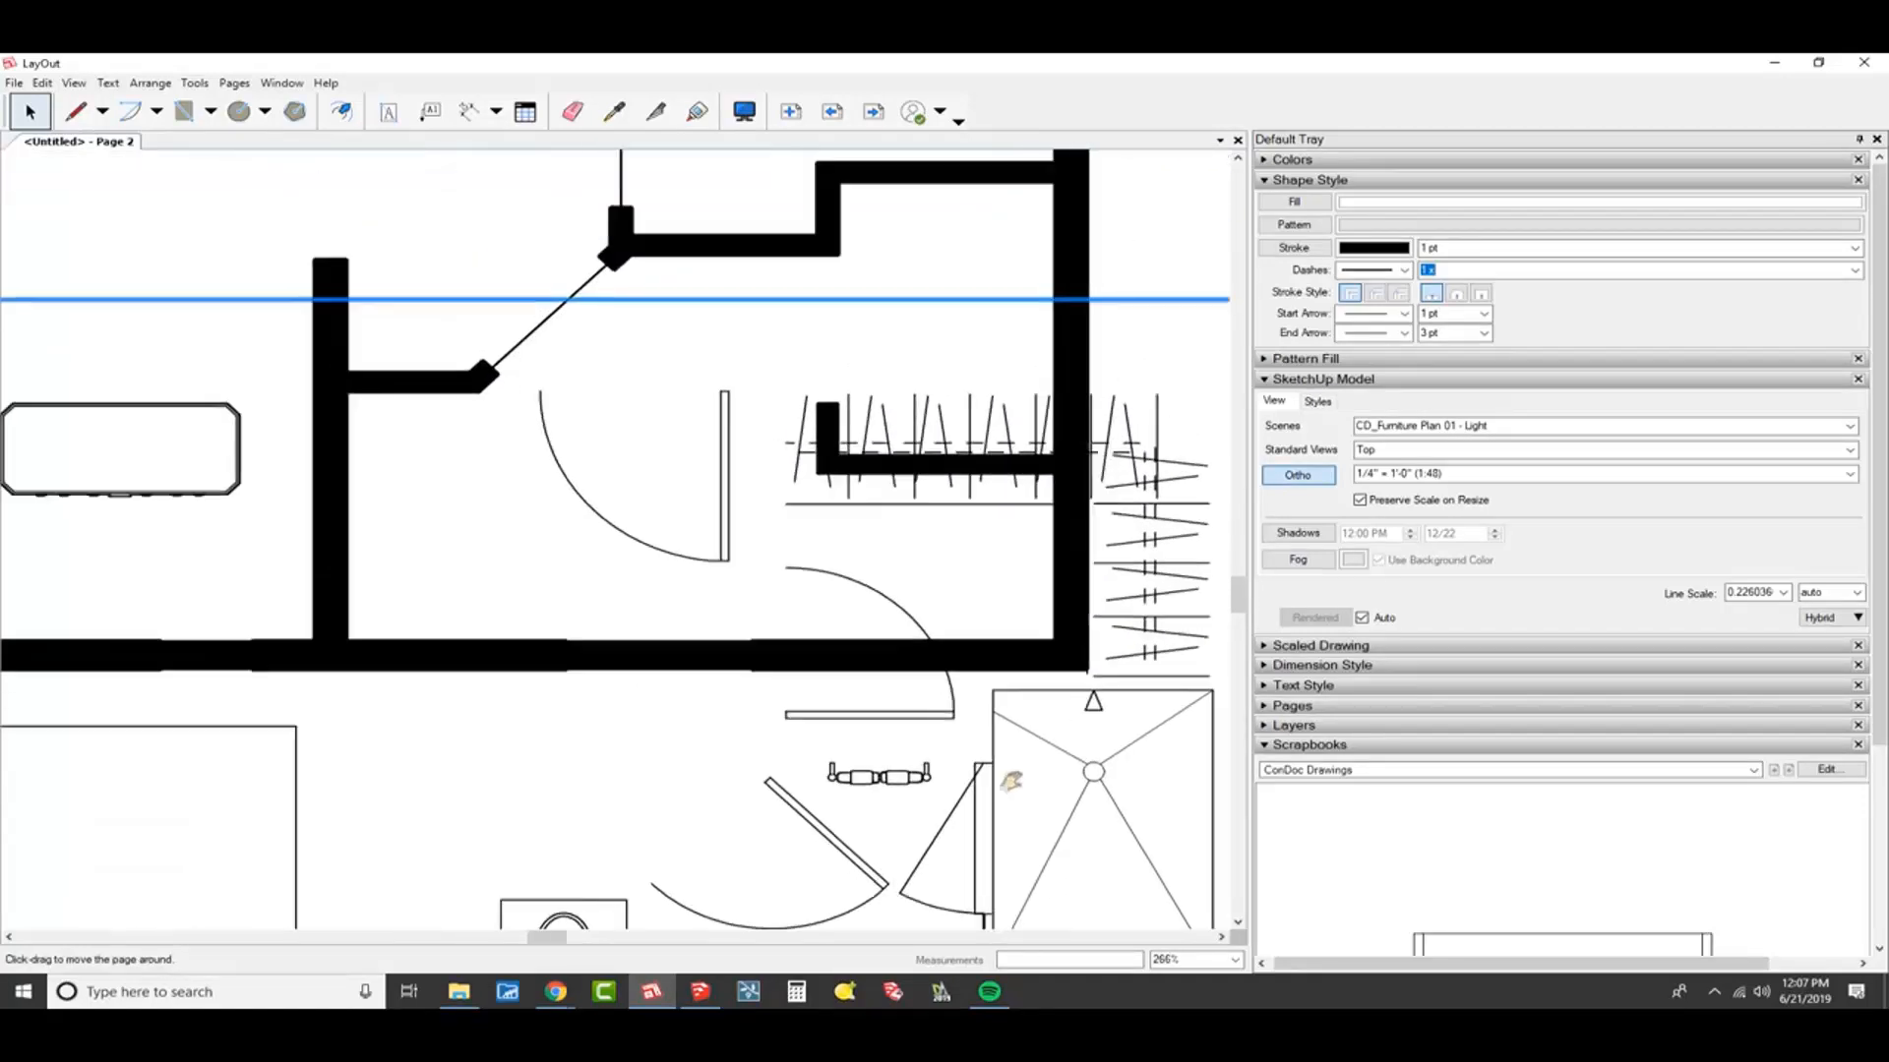
{"action": "key", "text": "space"}
{"action": "left_click", "coordinate": [750, 308]}
{"action": "scroll", "coordinate": [750, 307], "scroll_direction": "down", "scroll_amount": 2}
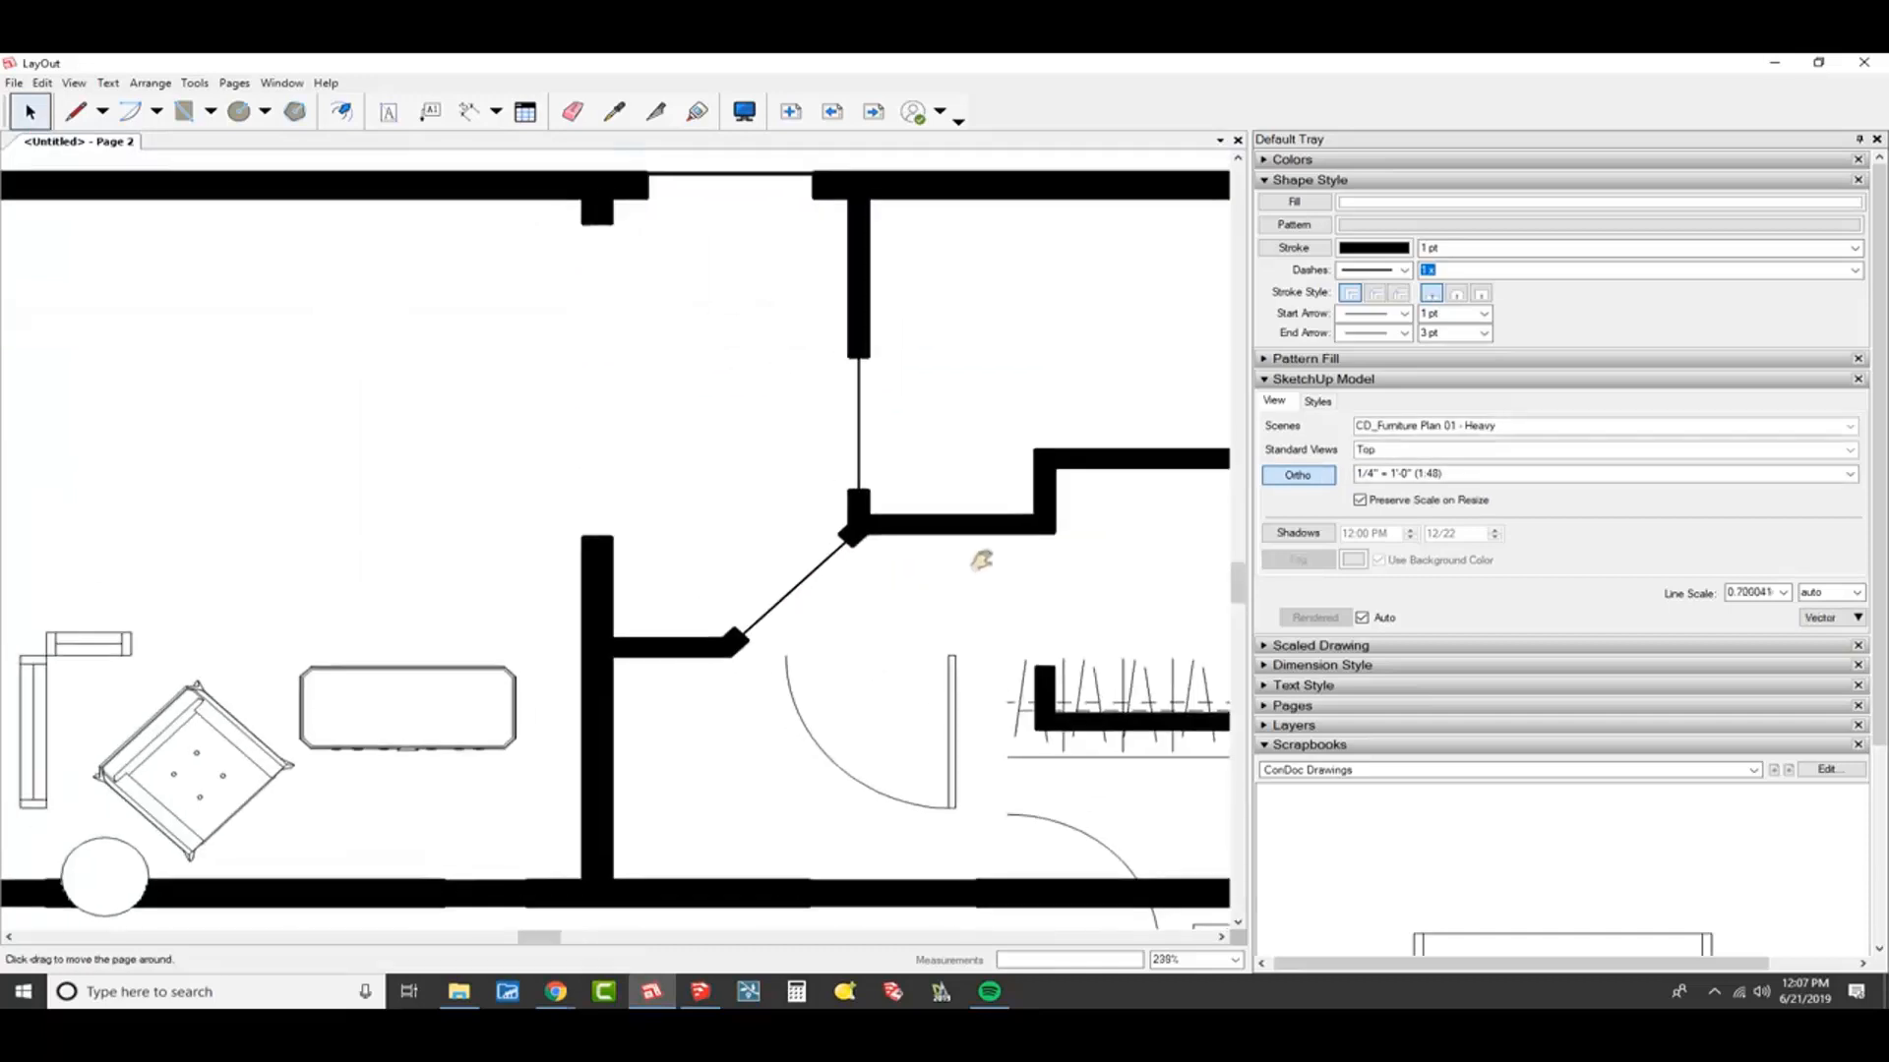
{"action": "left_click_drag", "start_coordinate": [917, 441], "coordinate": [672, 337]}
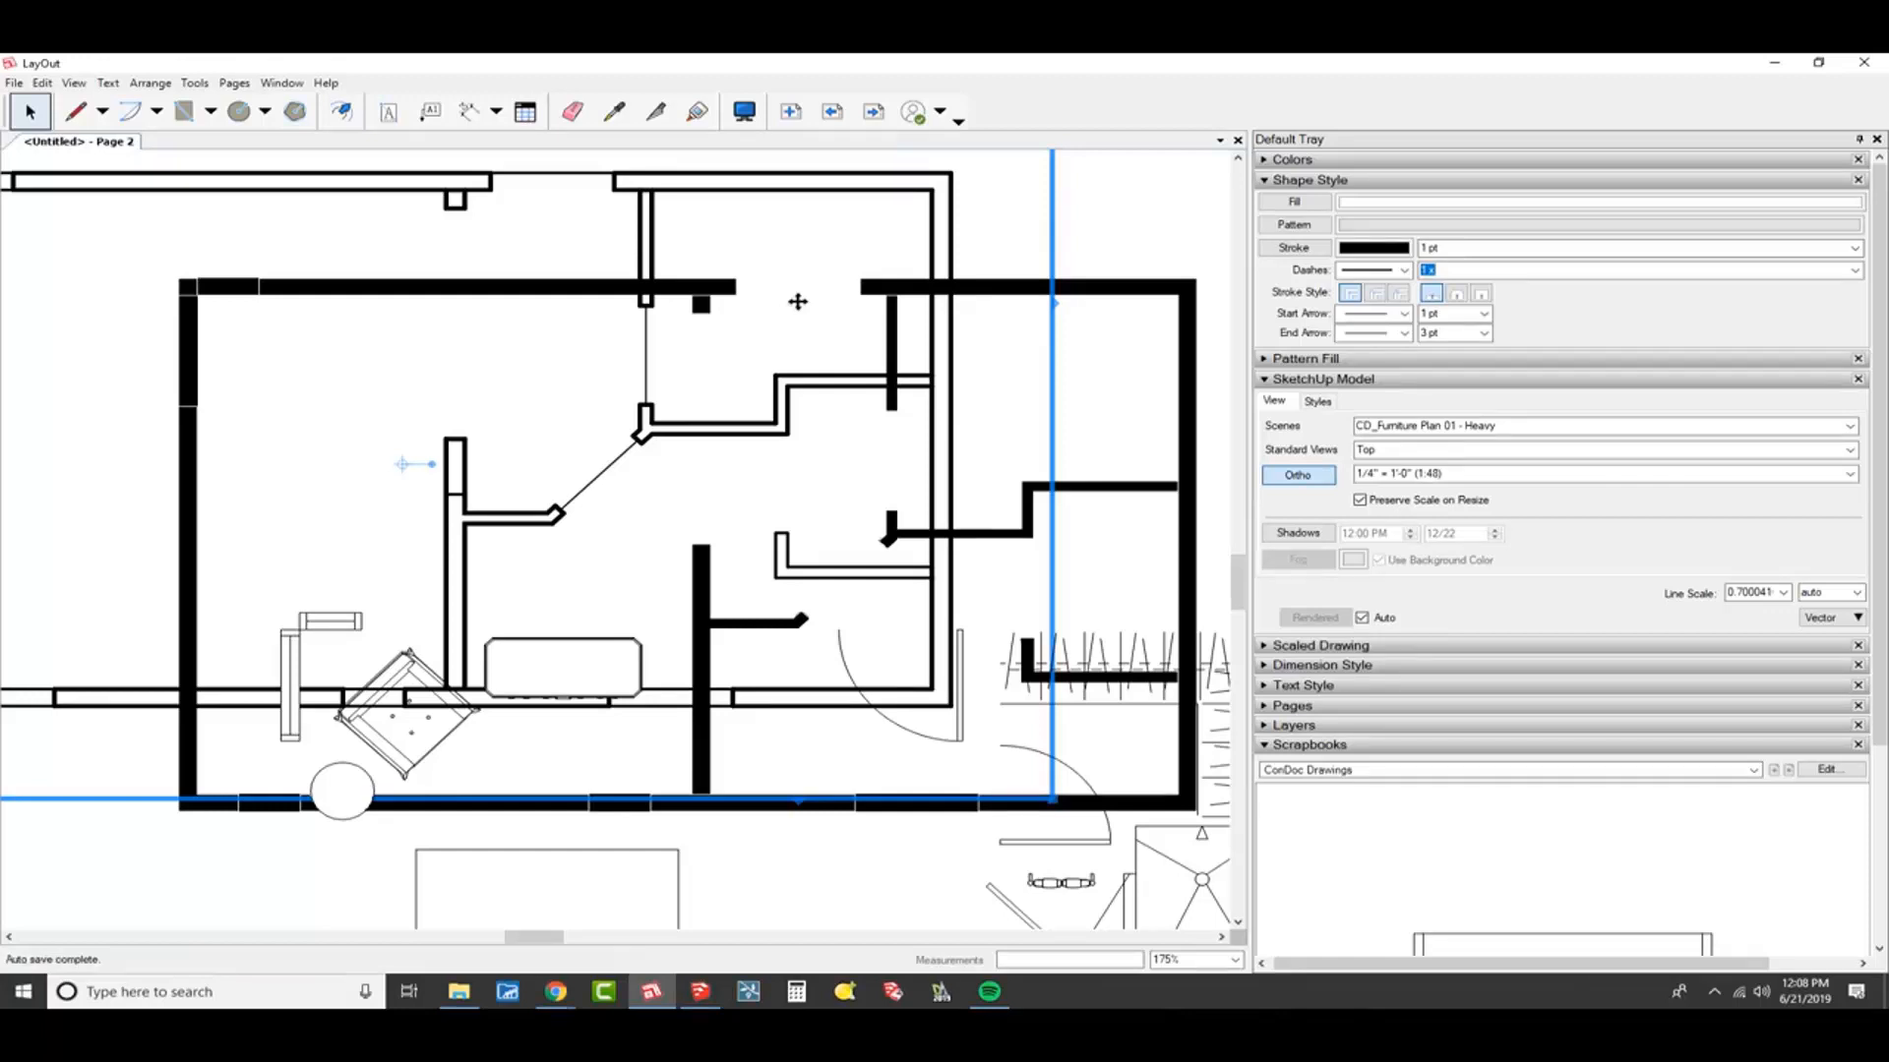
Explode the CD_Furniture Plan 01 - Heavy viewport into native linework
{"action": "scroll", "coordinate": [839, 219], "scroll_direction": "up", "scroll_amount": 5}
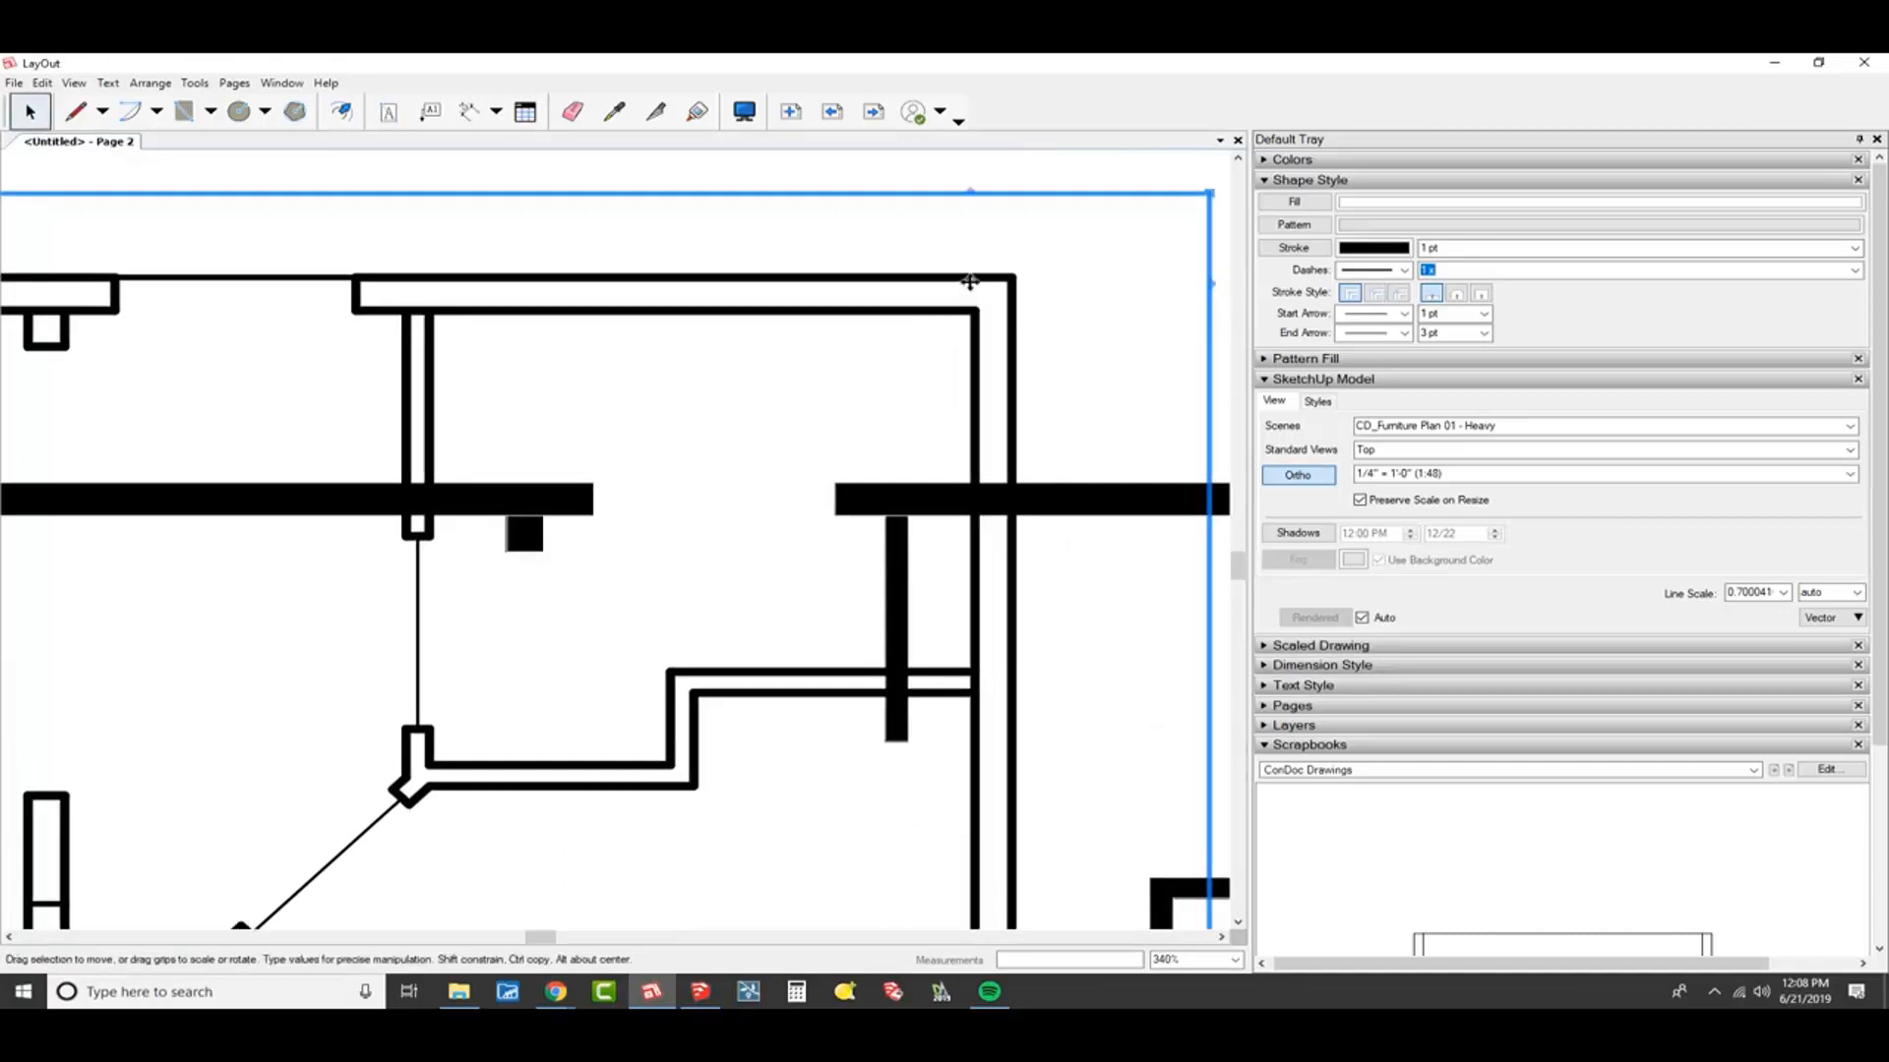
{"action": "scroll", "coordinate": [969, 282], "scroll_direction": "down", "scroll_amount": 5}
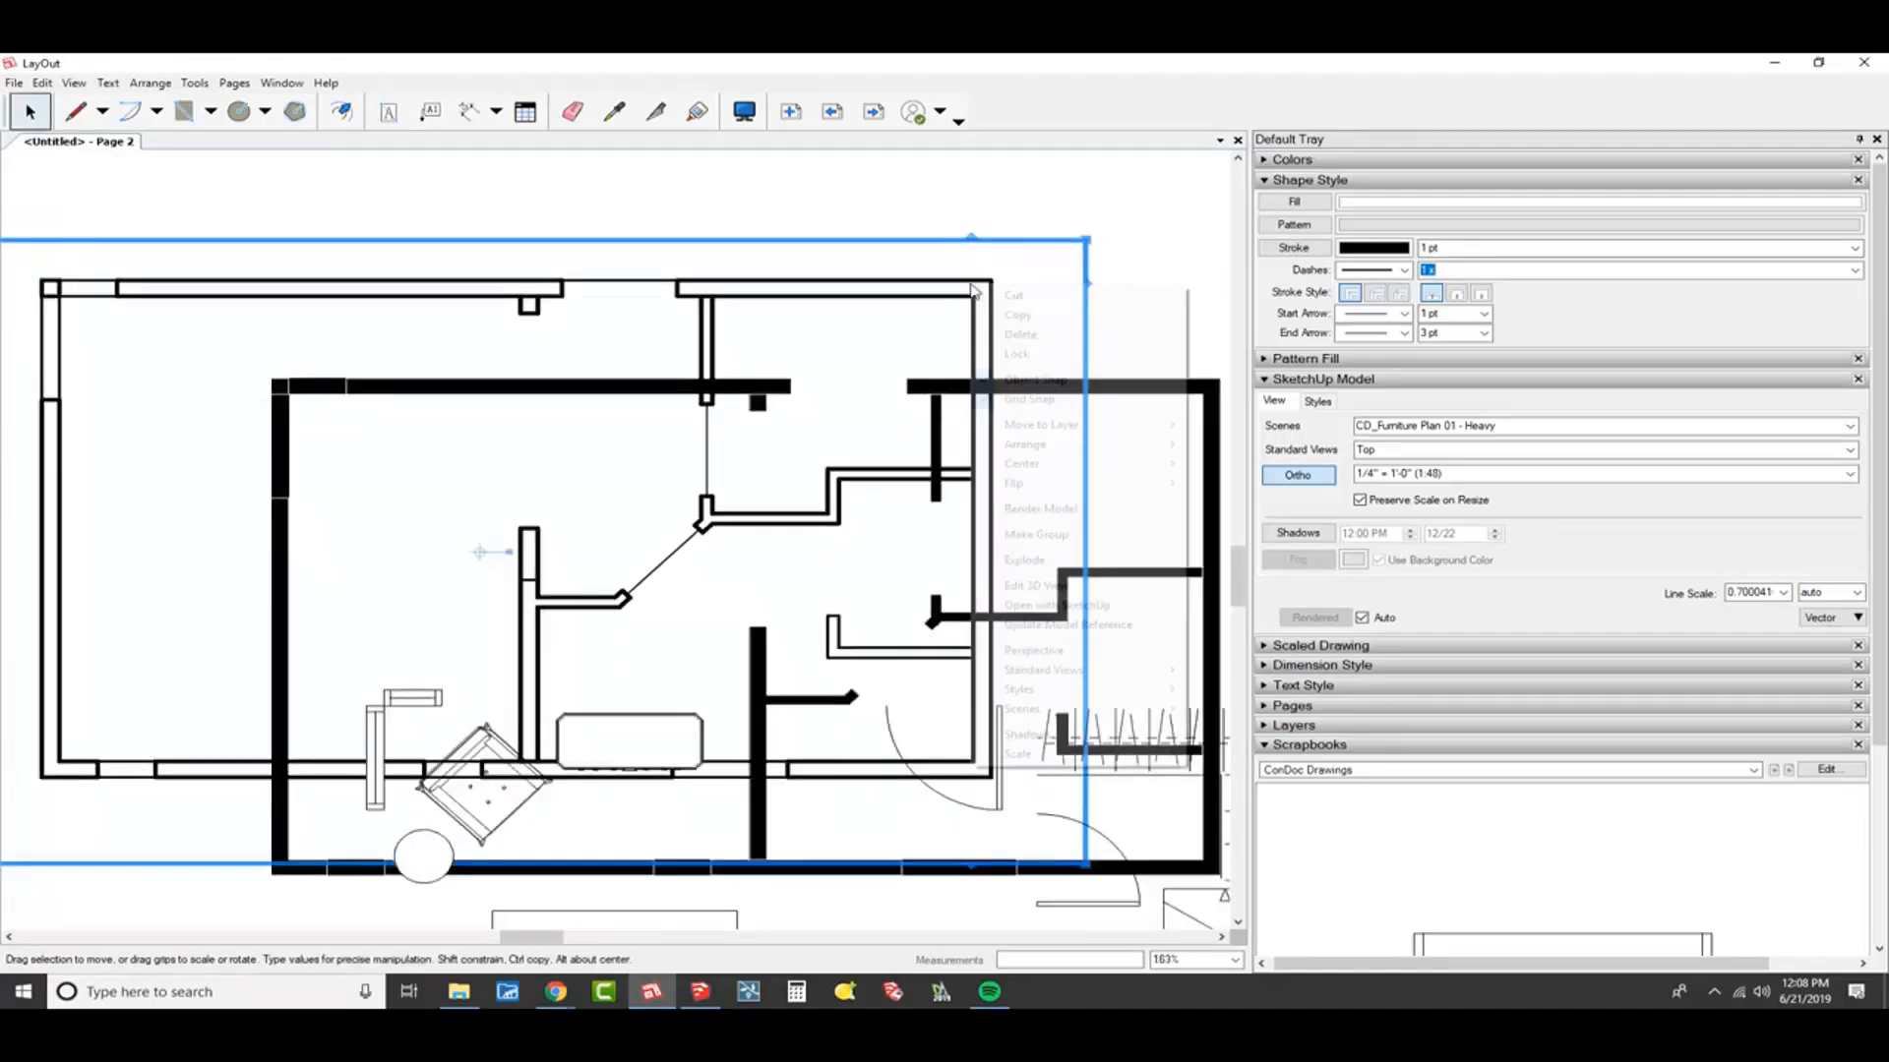
{"action": "right_click", "coordinate": [970, 285]}
{"action": "left_click", "coordinate": [1024, 560]}
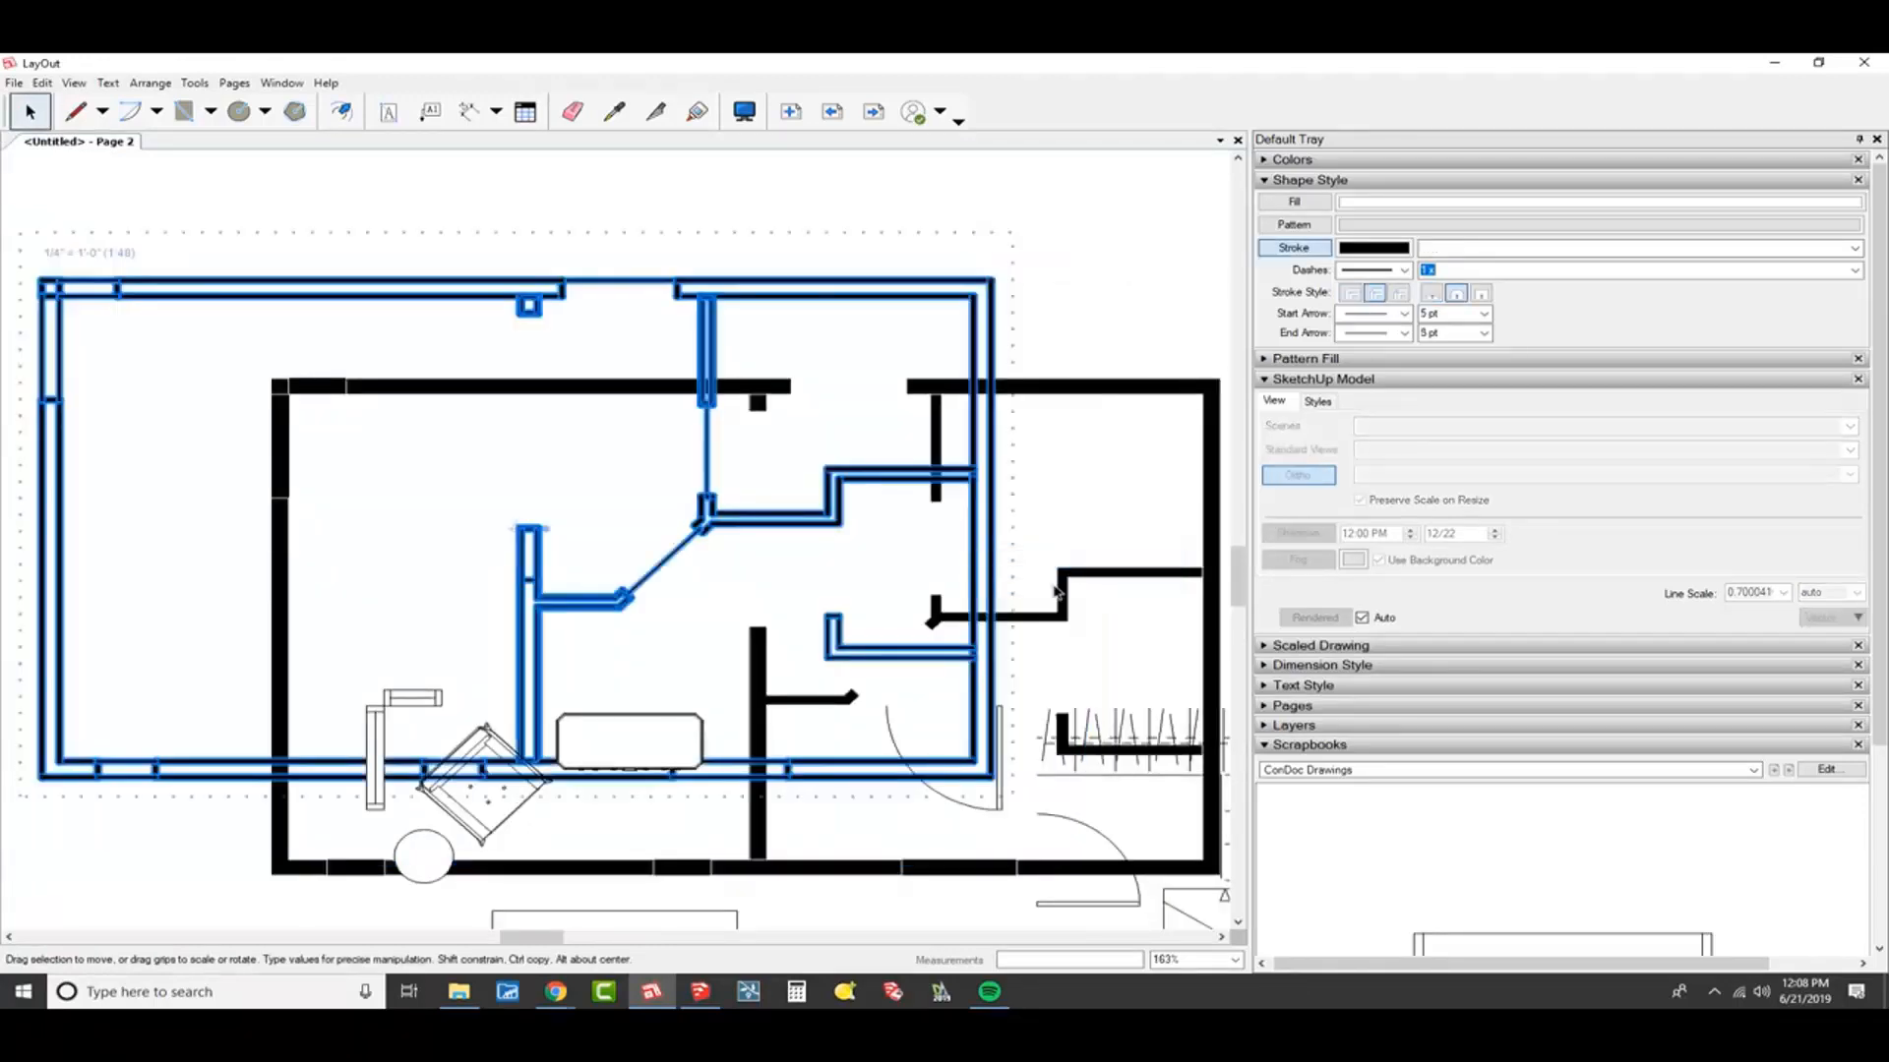
Explode the CD_Furniture Plan 01 - Light viewport into native linework
{"action": "middle_click_drag", "start_coordinate": [1132, 918], "coordinate": [1082, 581]}
{"action": "right_click", "coordinate": [1094, 622]}
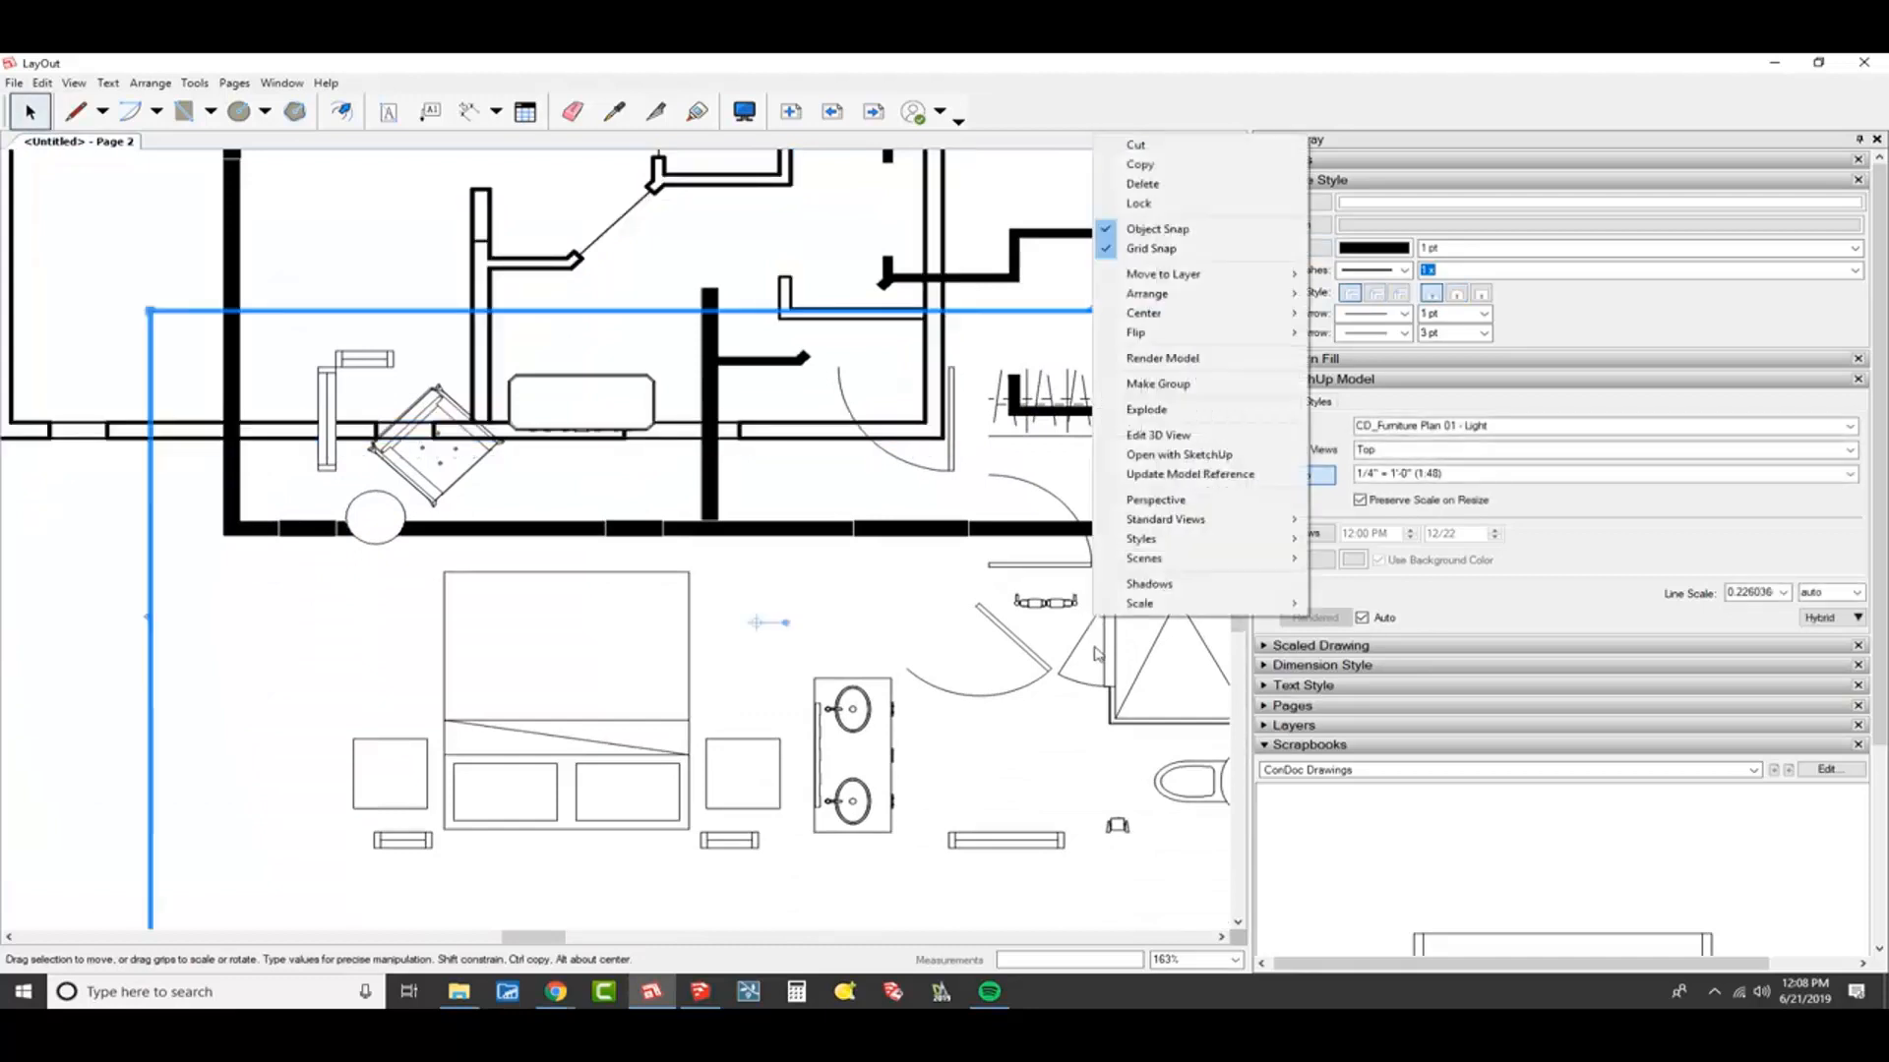
{"action": "left_click", "coordinate": [1105, 651]}
{"action": "scroll", "coordinate": [1107, 649], "scroll_direction": "down", "scroll_amount": 3}
{"action": "right_click", "coordinate": [1107, 649]}
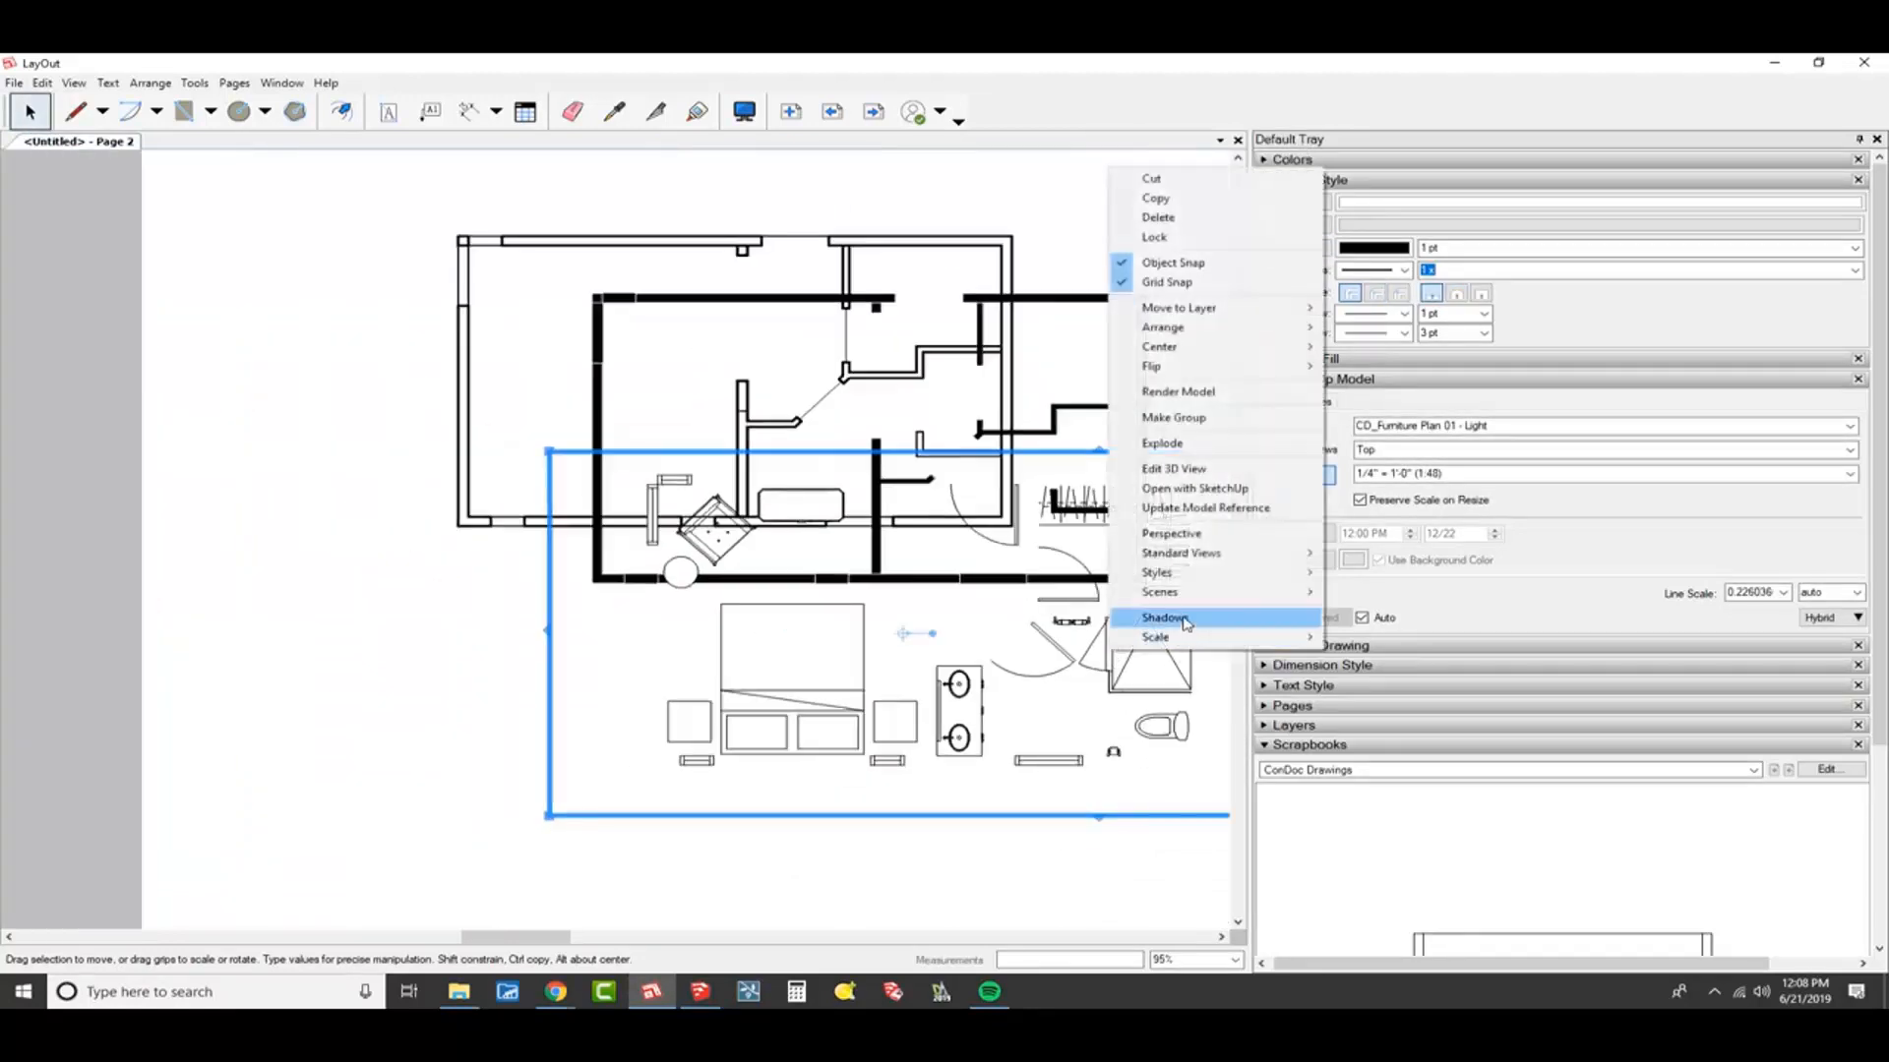
{"action": "left_click", "coordinate": [1186, 445]}
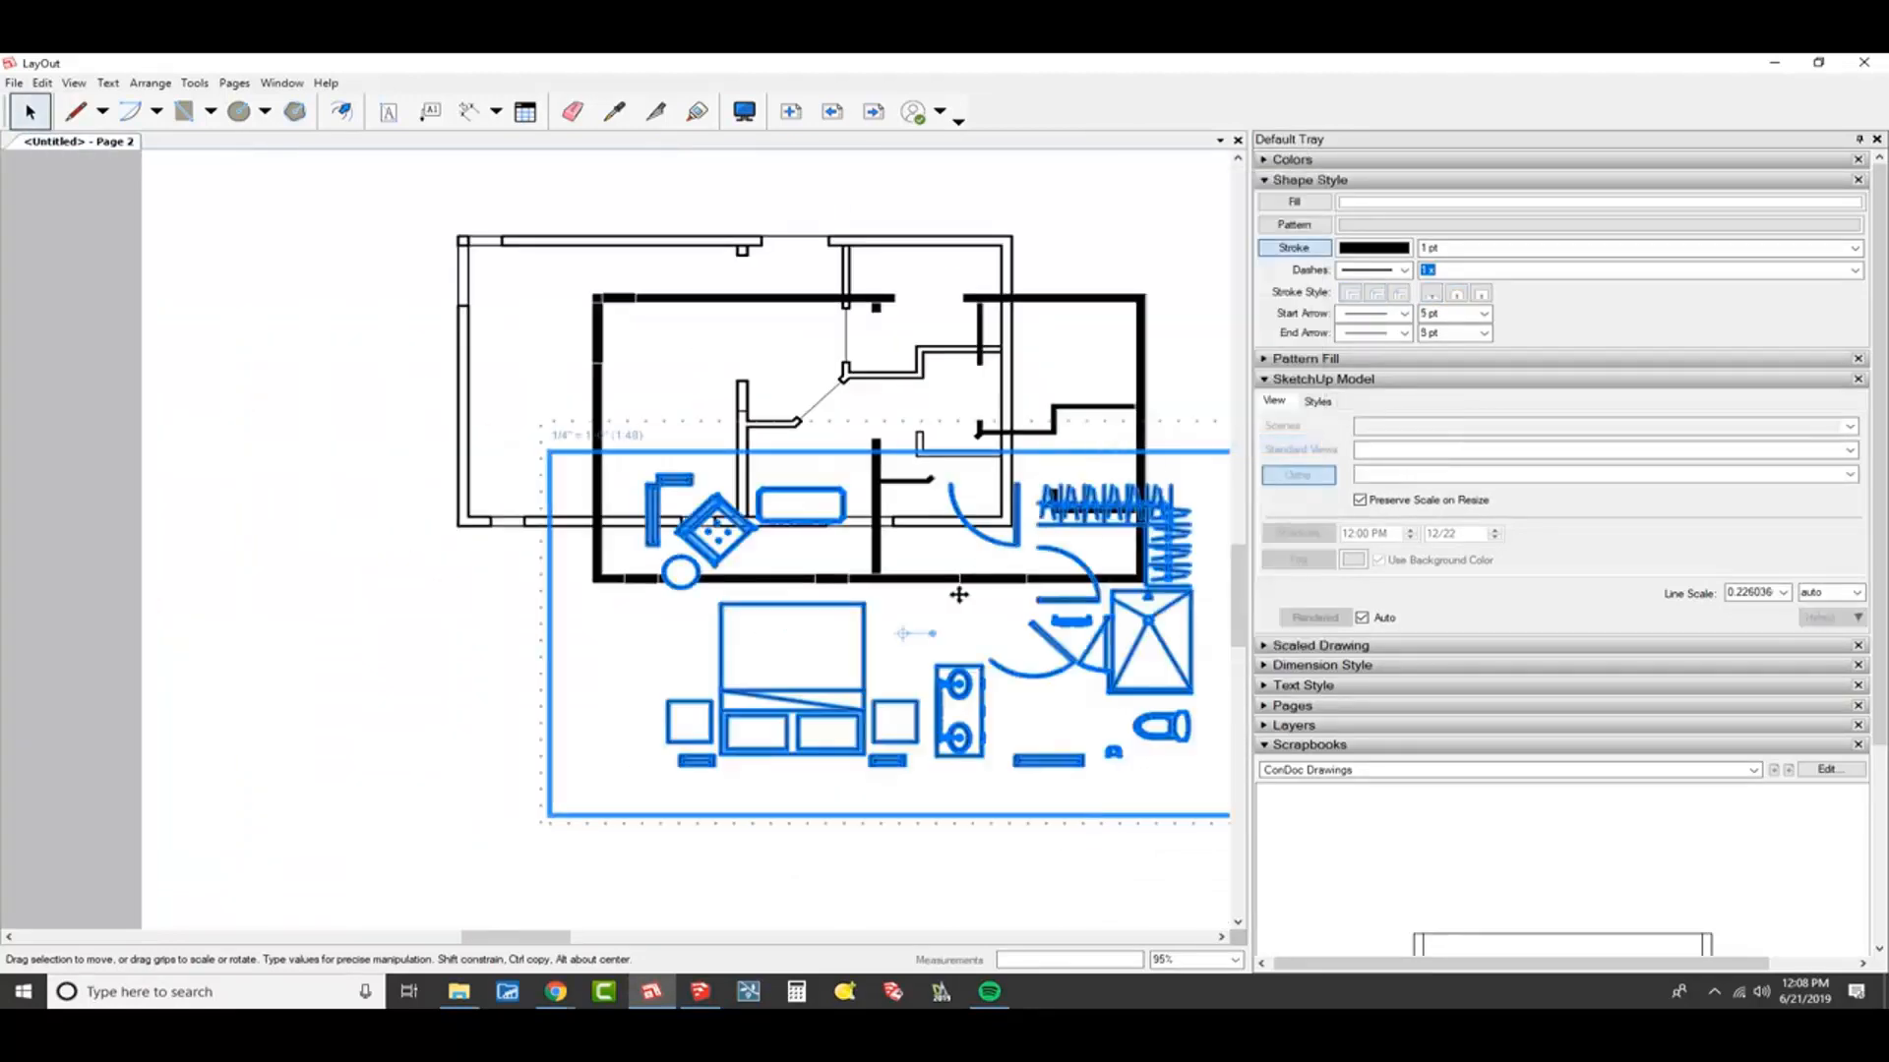
Ungroup the exploded furniture linework and the exploded wall outline linework
{"action": "right_click", "coordinate": [863, 651]}
{"action": "left_click", "coordinate": [962, 874]}
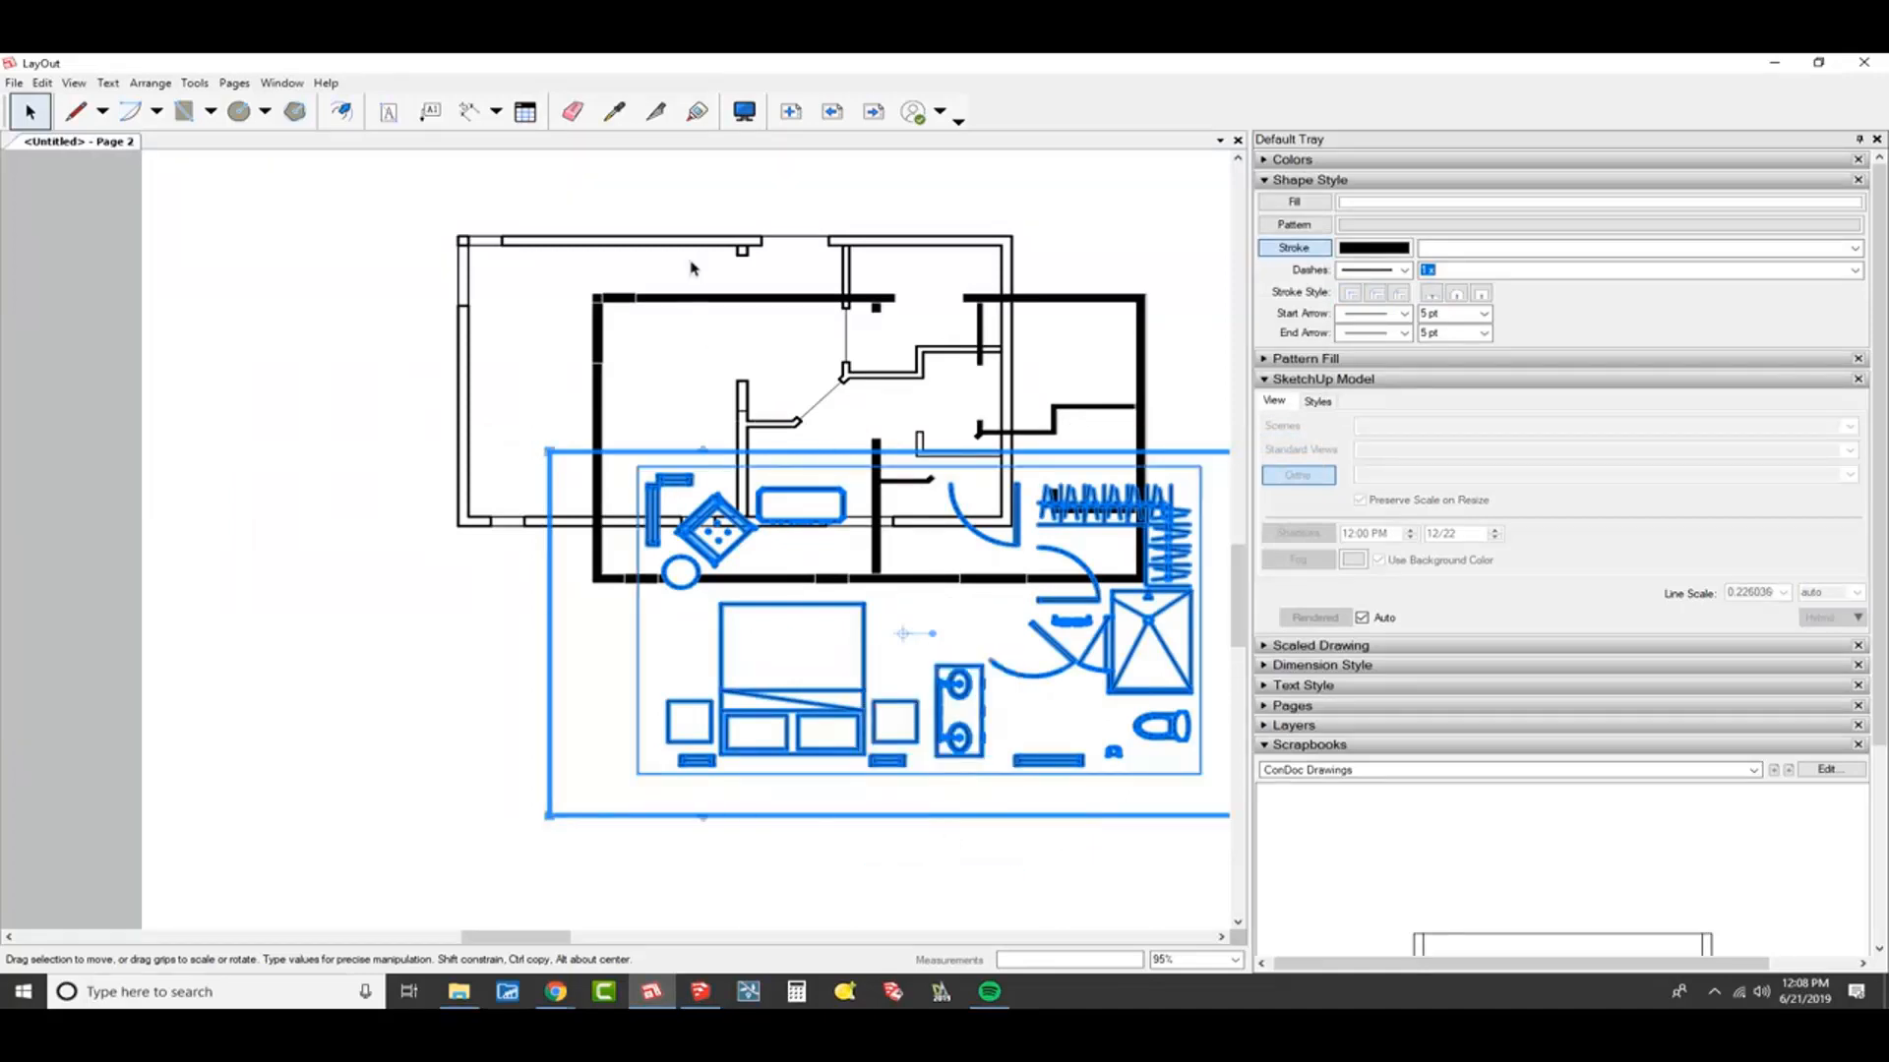
{"action": "right_click", "coordinate": [697, 239]}
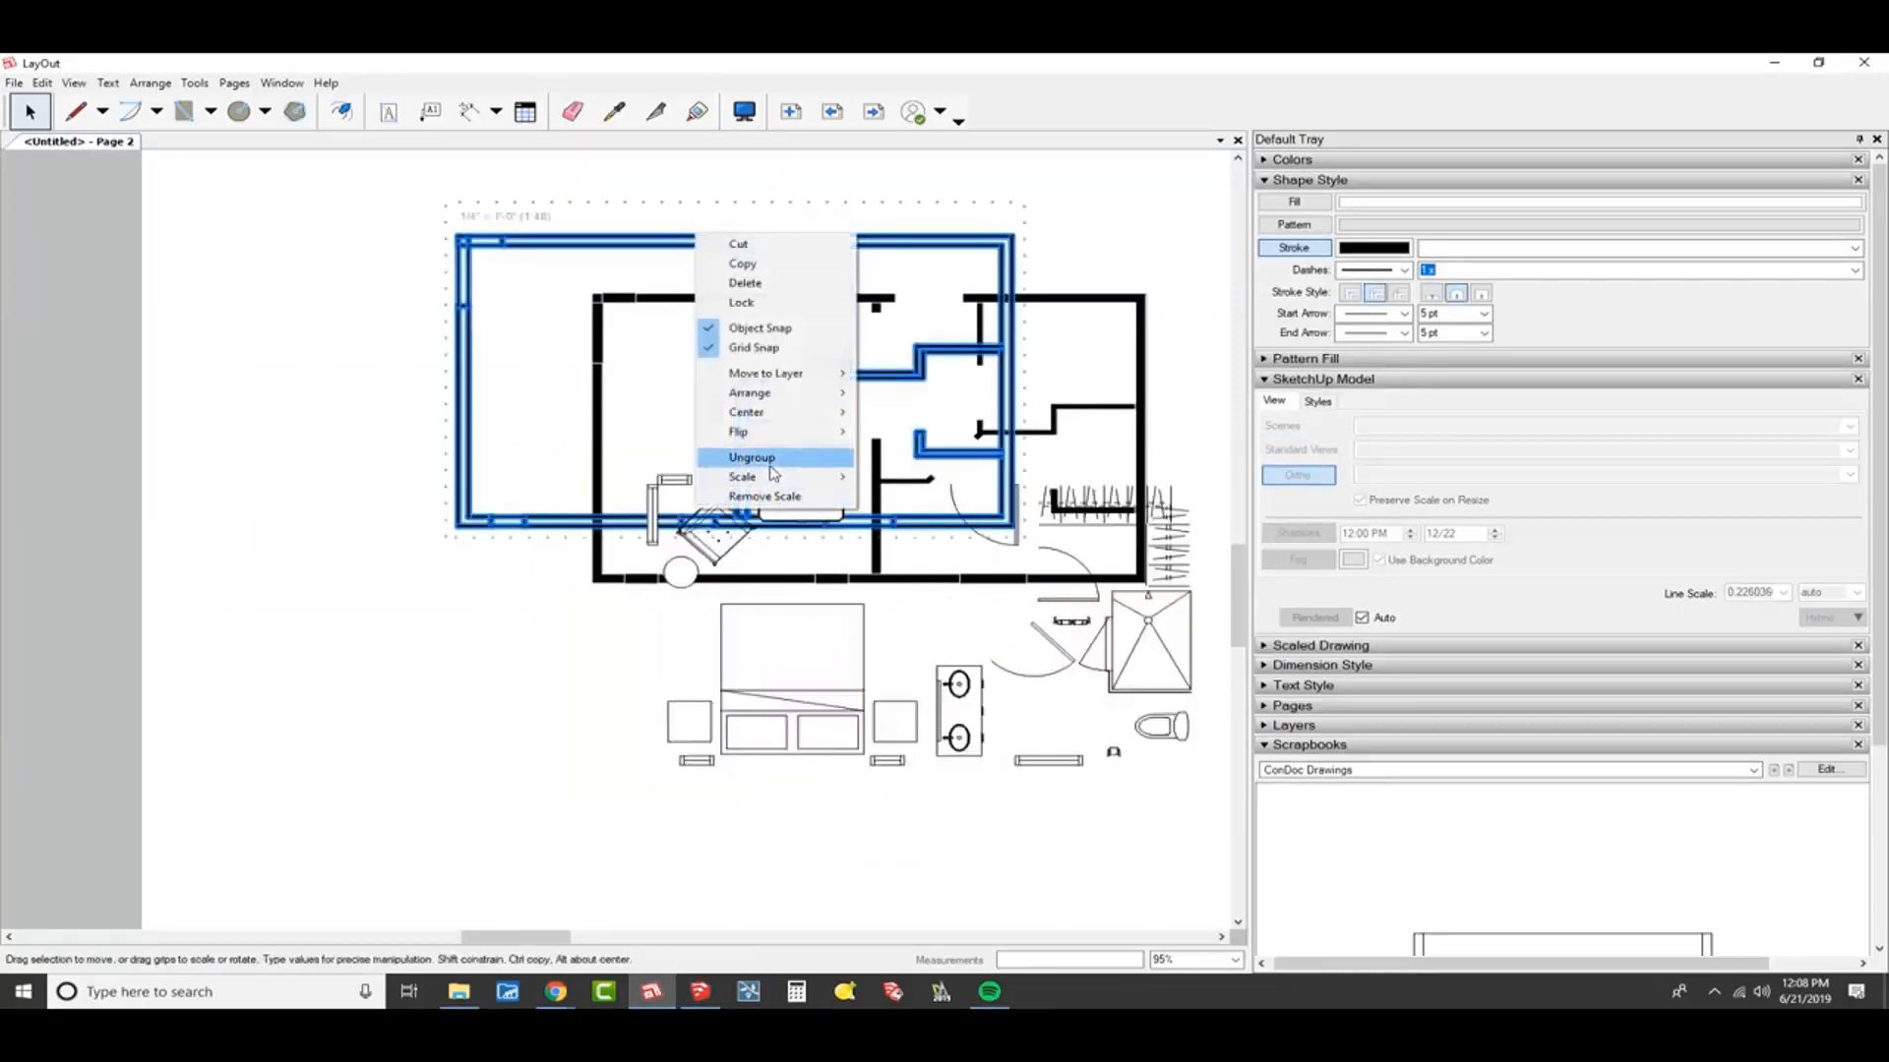
{"action": "left_click", "coordinate": [755, 457]}
Check the stroke widths of the exploded exterior wall outlines, the upper wall's opening line and the interior opening line
{"action": "left_click", "coordinate": [810, 264]}
{"action": "scroll", "coordinate": [810, 263], "scroll_direction": "up", "scroll_amount": 5}
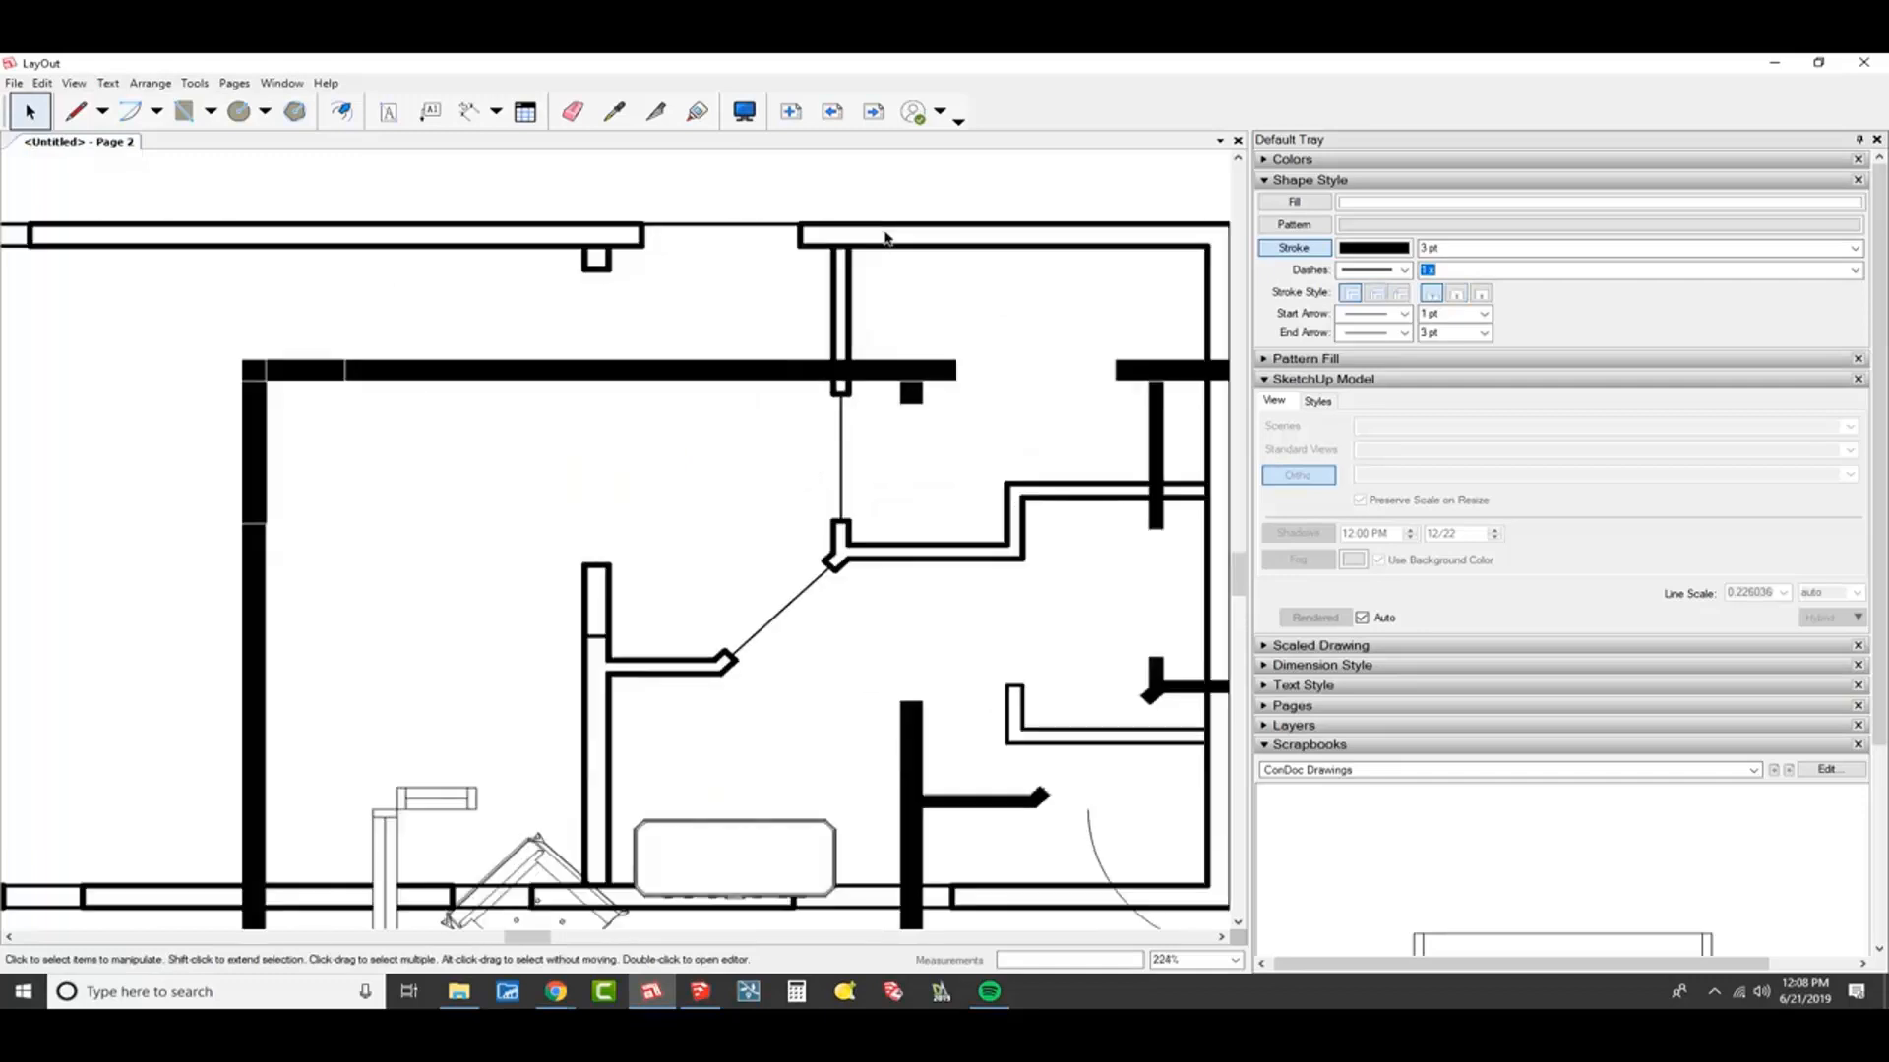
{"action": "left_click", "coordinate": [883, 224]}
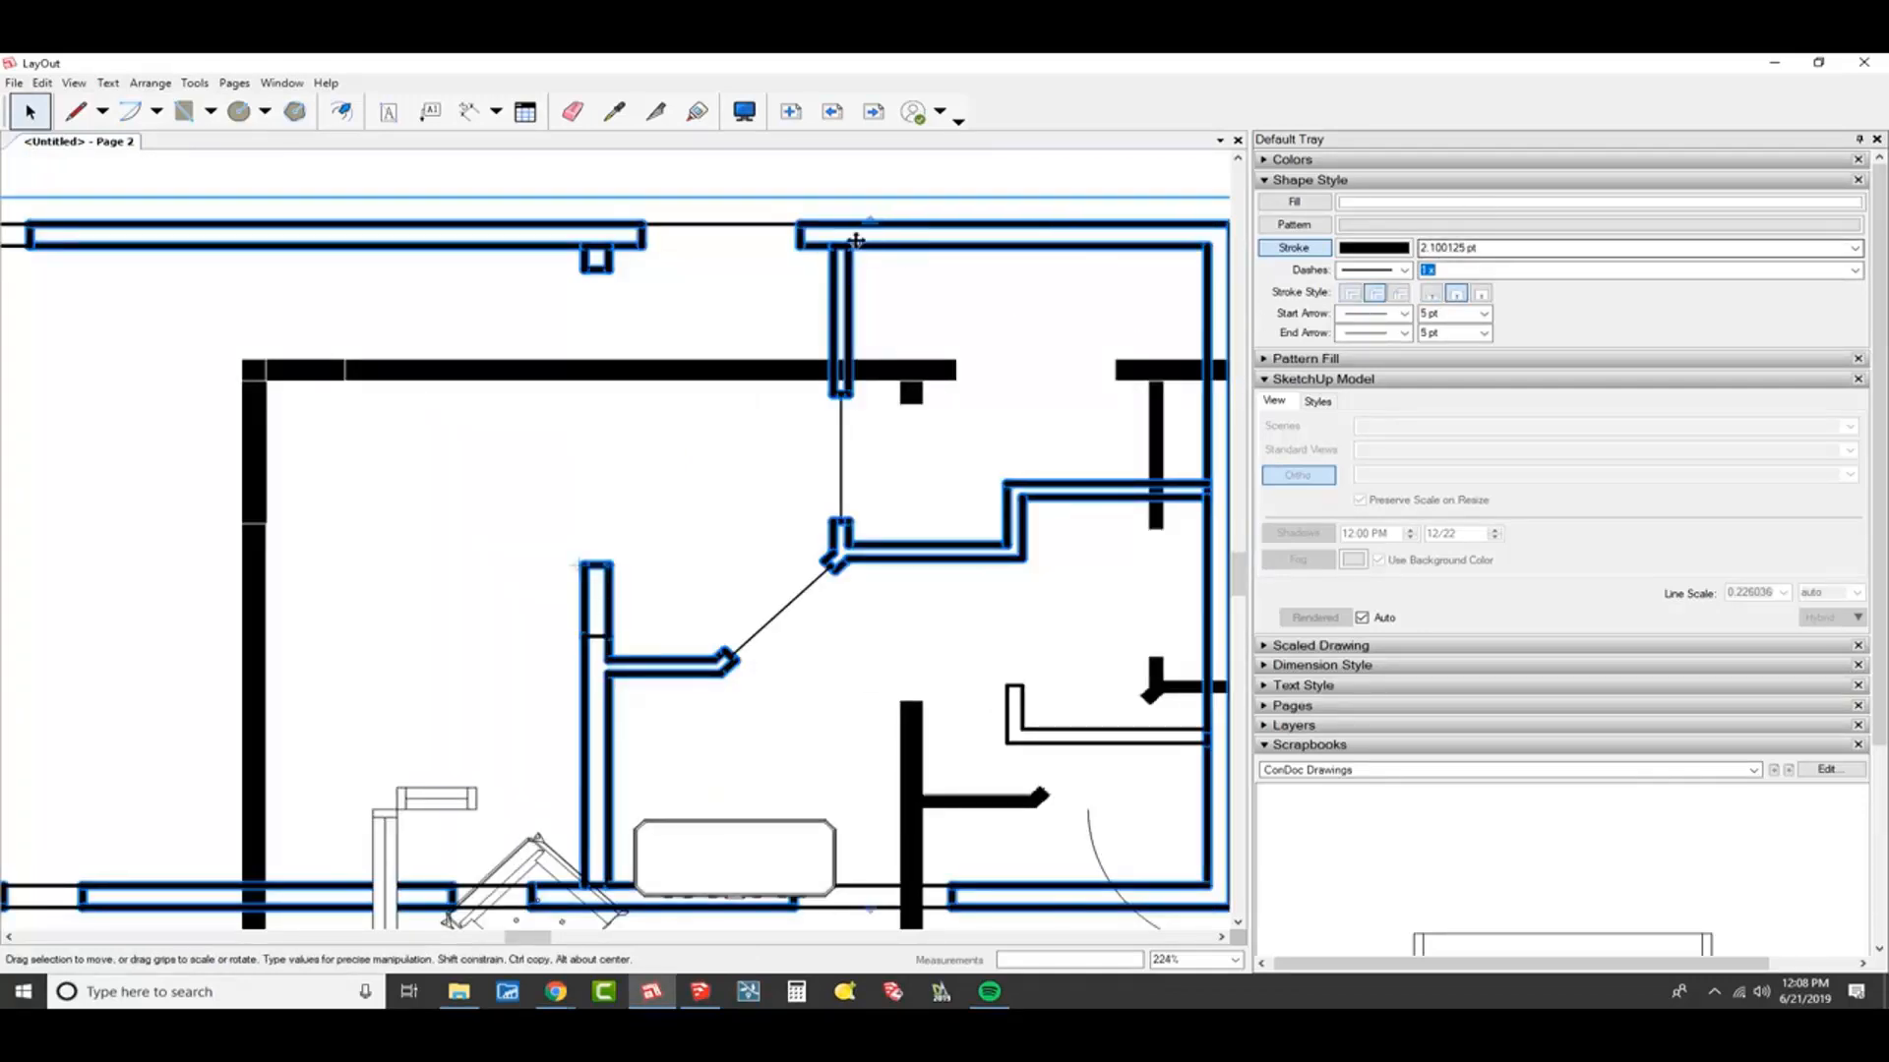
{"action": "left_click", "coordinate": [718, 224]}
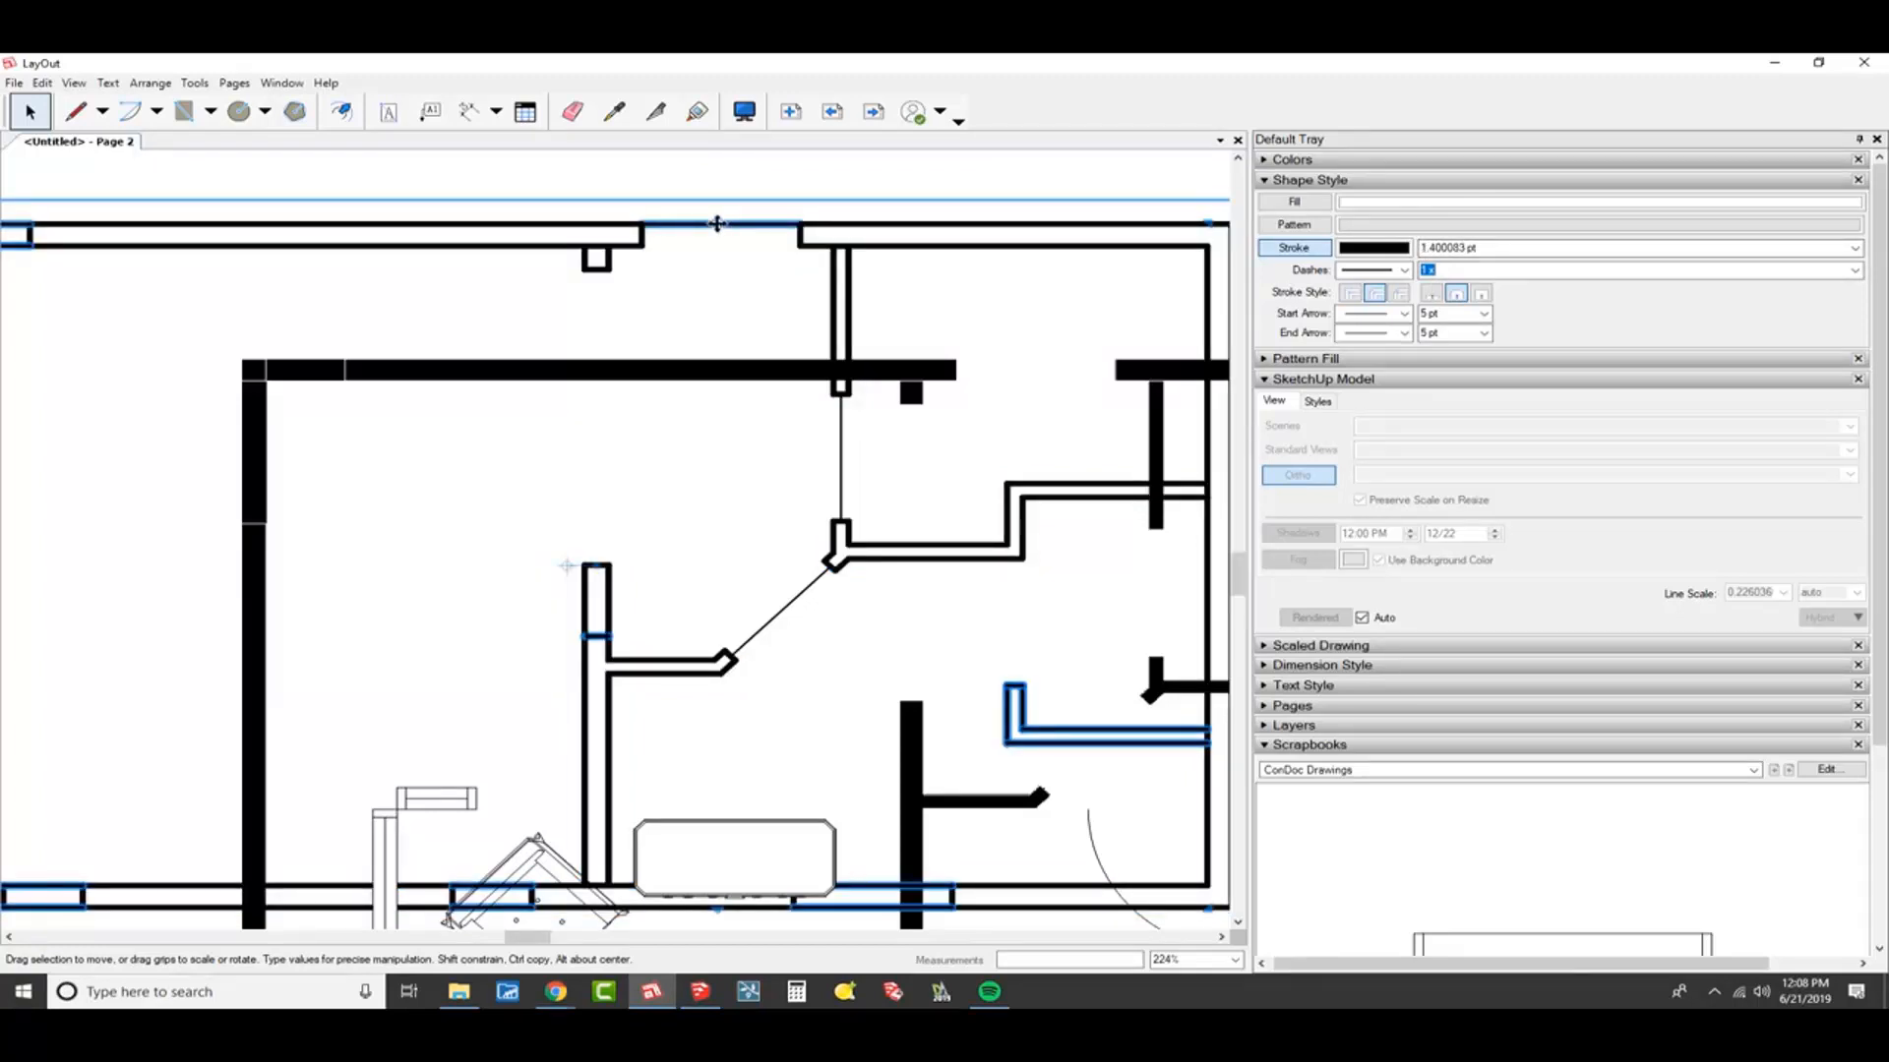
{"action": "left_click", "coordinate": [841, 432]}
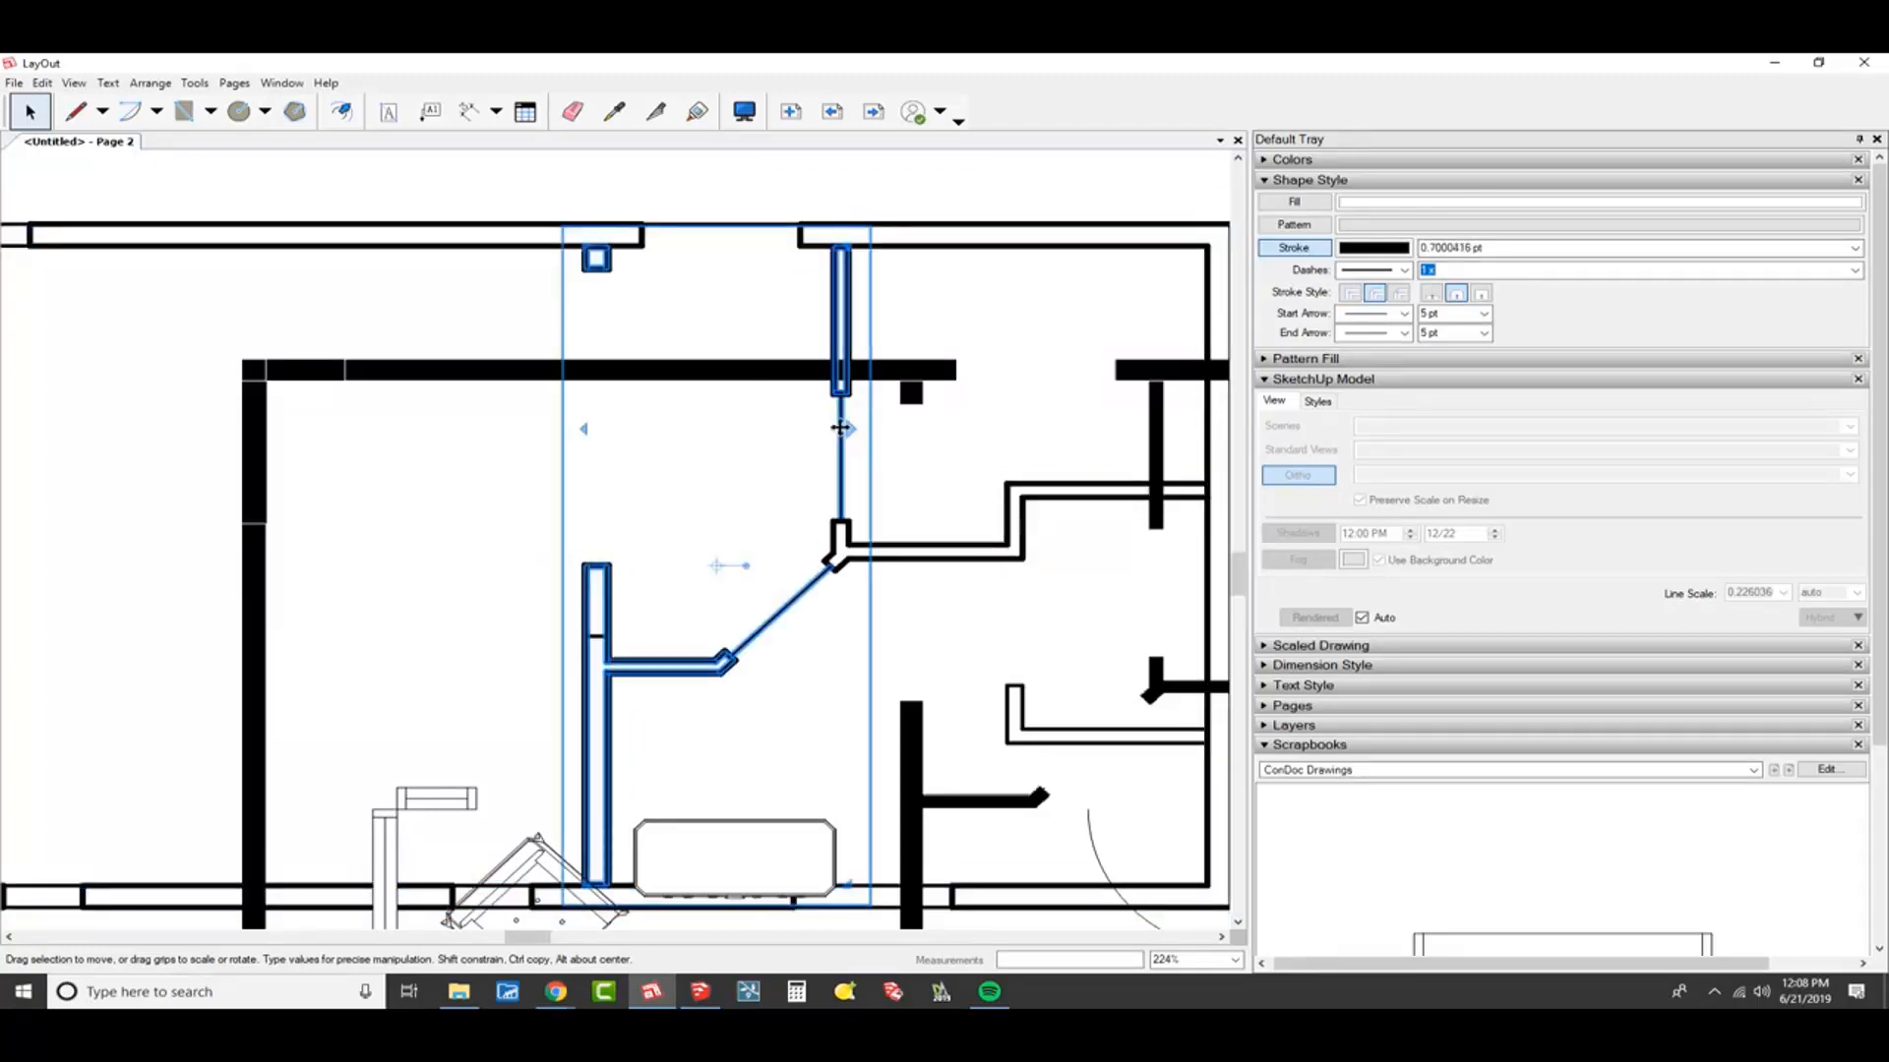
Ungroup the furniture and door-swing linework one level further
{"action": "middle_click_drag", "start_coordinate": [1048, 753], "coordinate": [908, 379]}
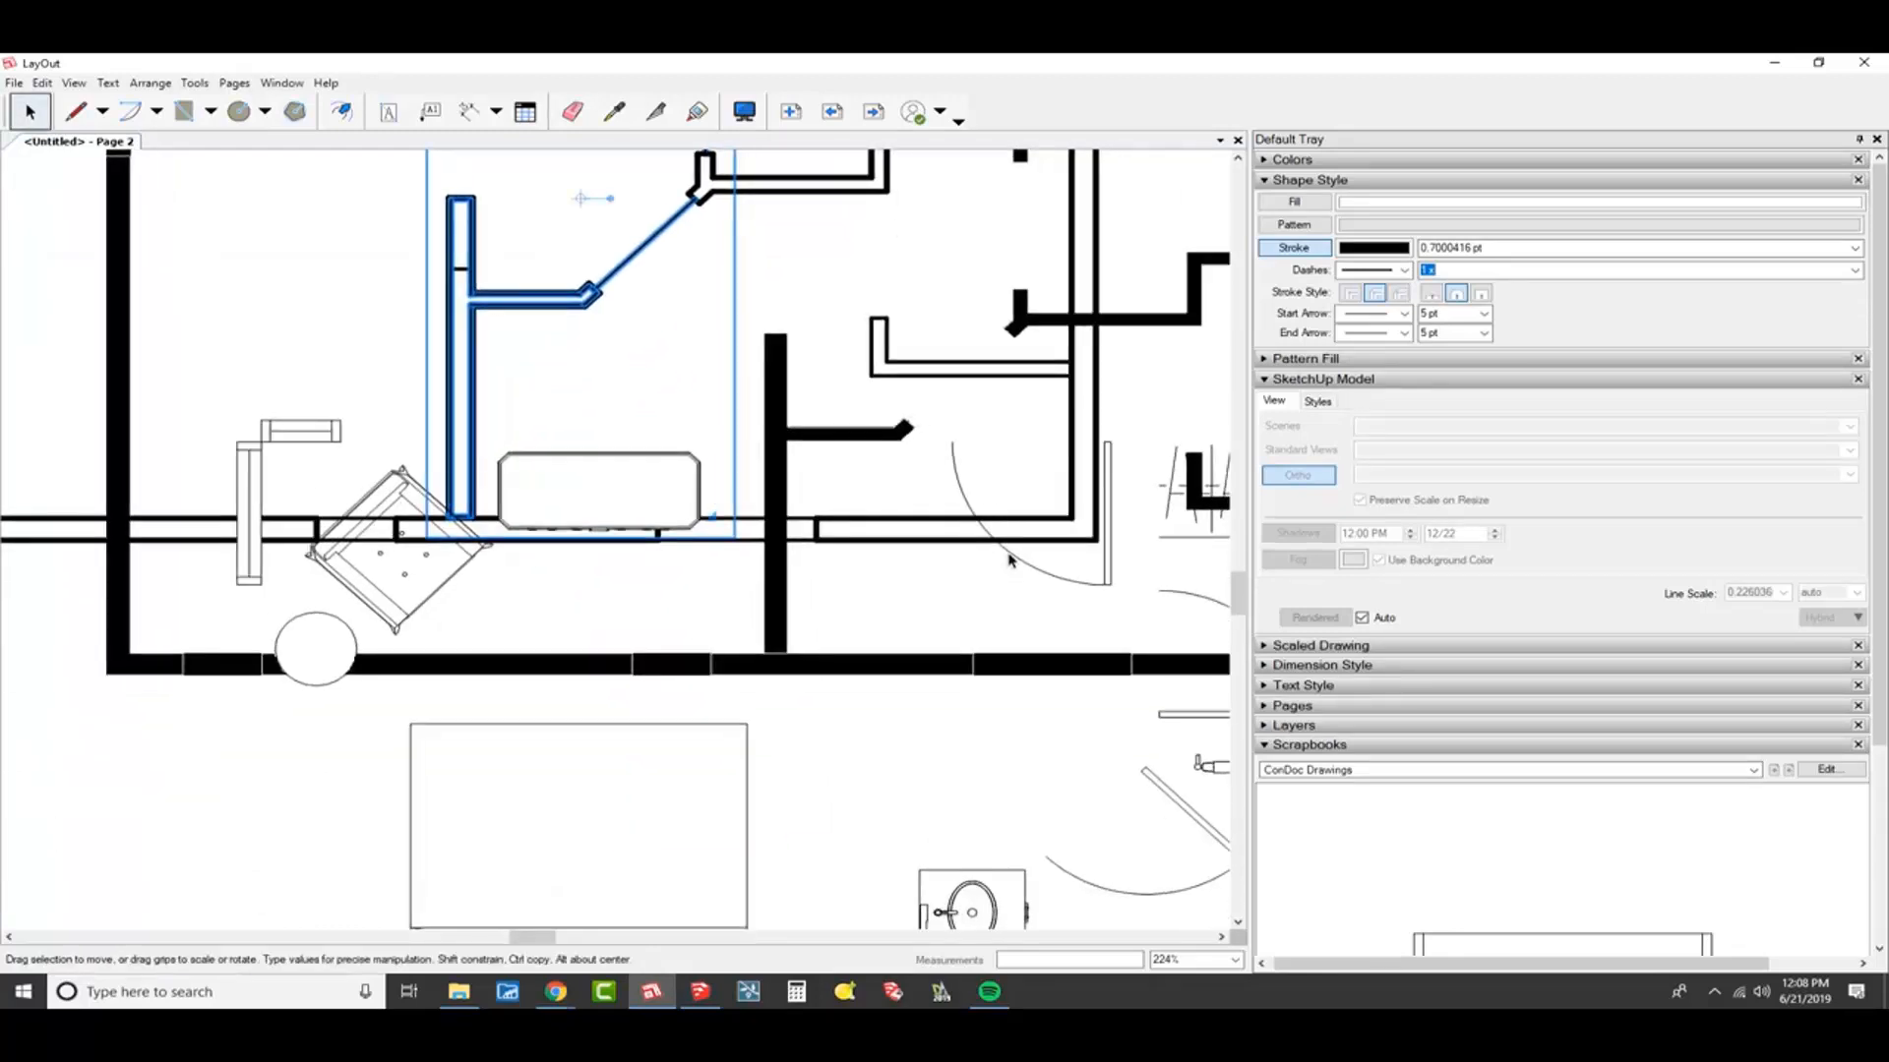
{"action": "left_click", "coordinate": [1008, 551]}
{"action": "middle_click_drag", "start_coordinate": [1008, 551], "coordinate": [884, 362]}
{"action": "scroll", "coordinate": [884, 362], "scroll_direction": "down", "scroll_amount": 3}
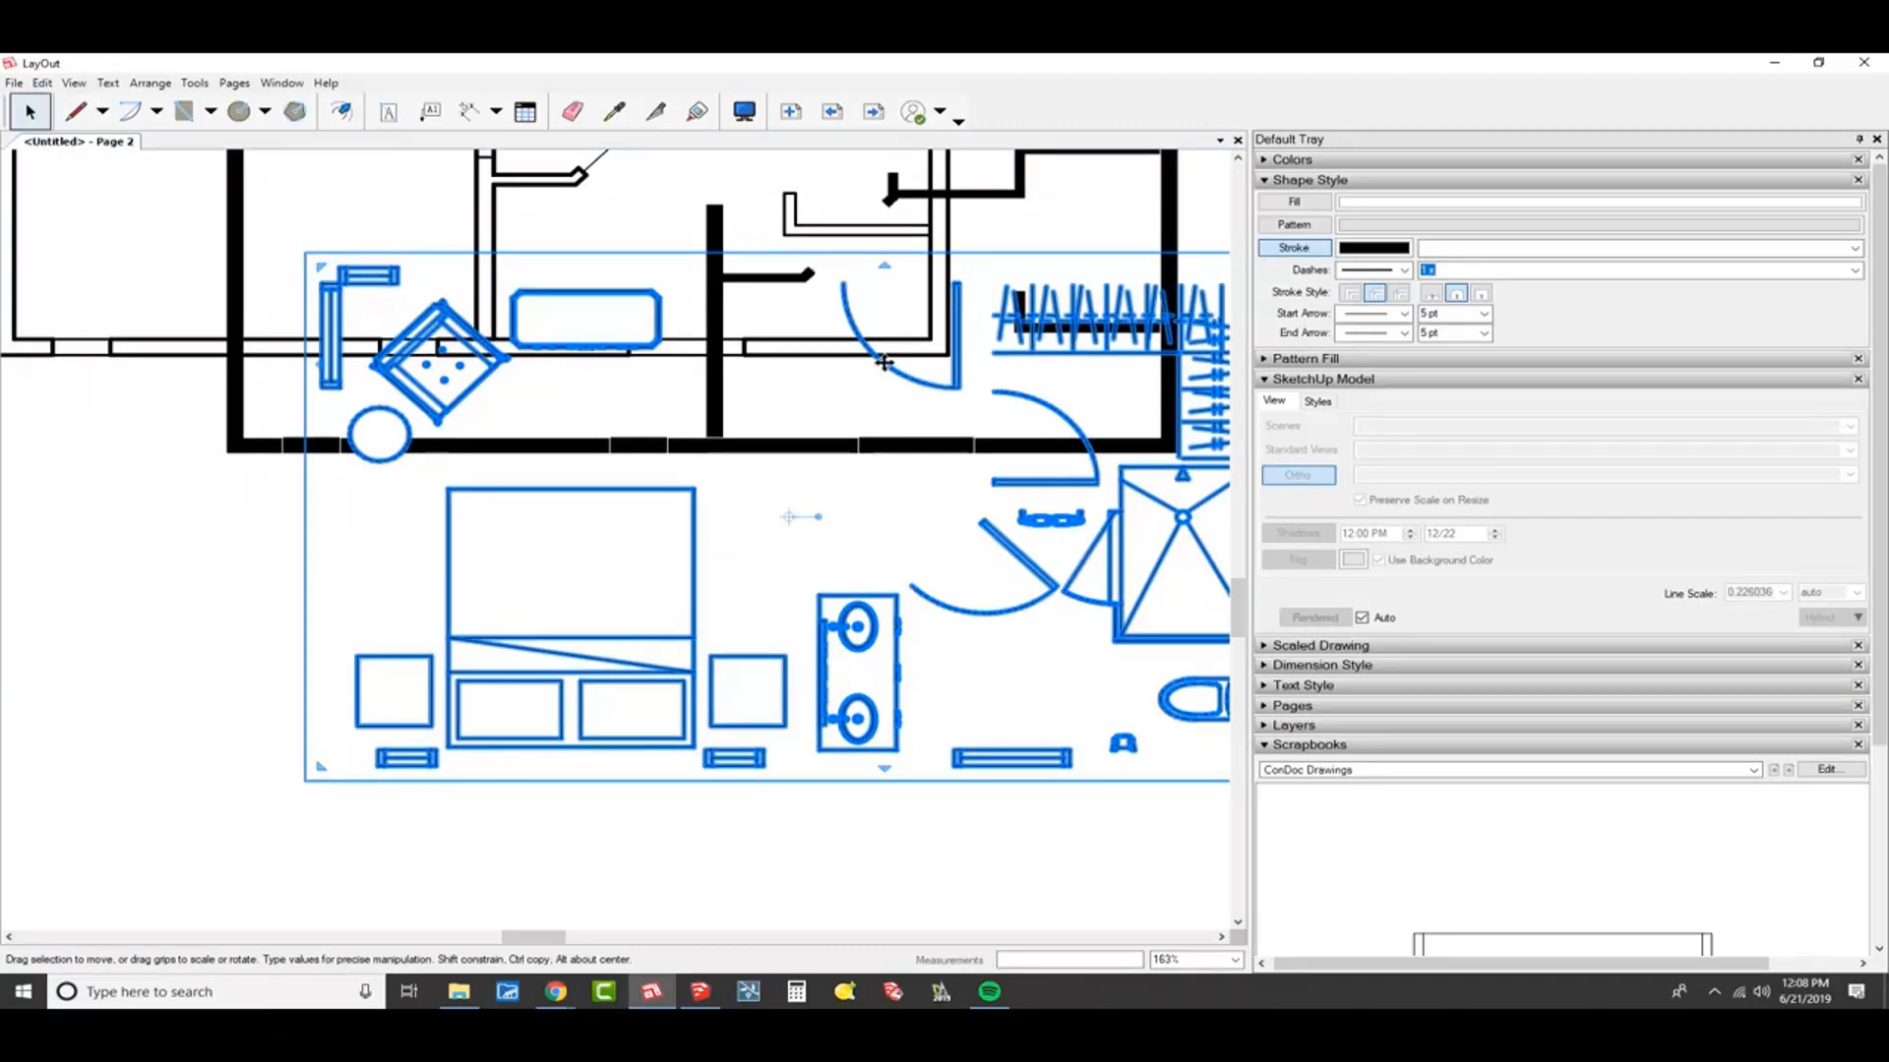
{"action": "right_click", "coordinate": [884, 363]}
{"action": "left_click", "coordinate": [942, 590]}
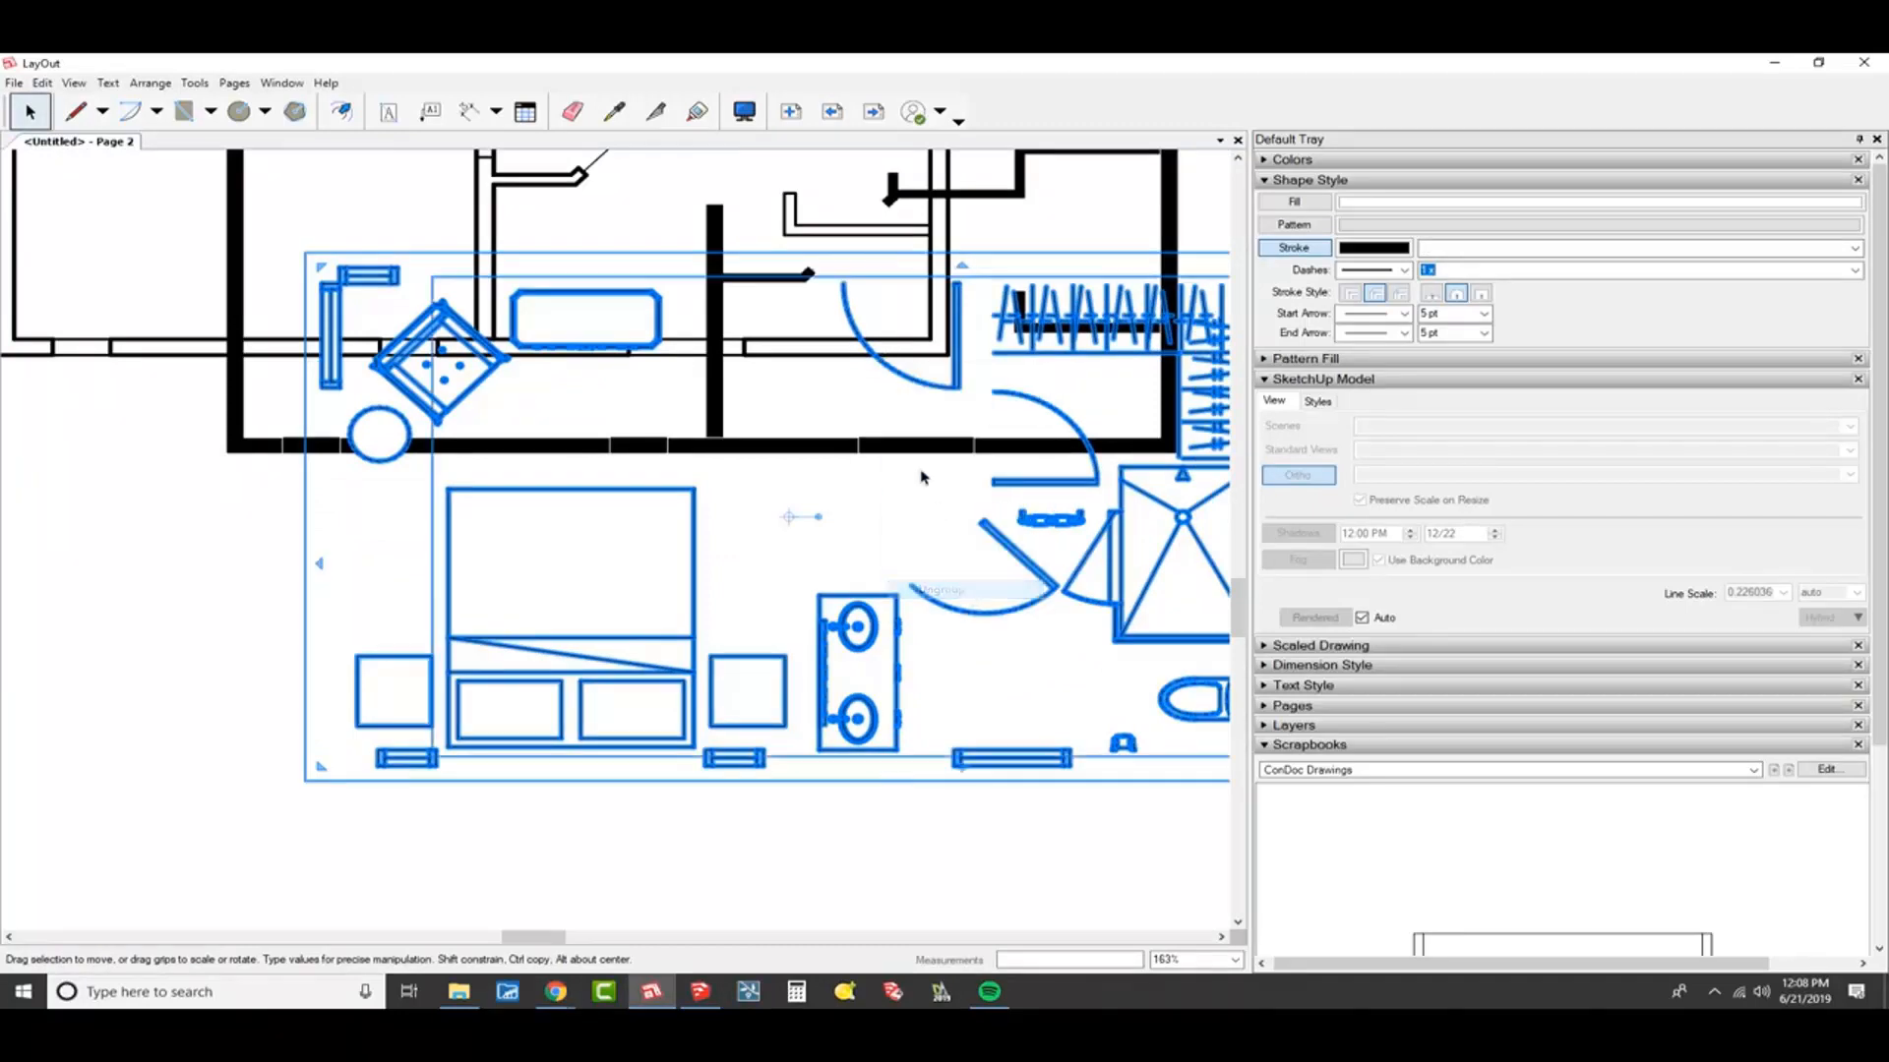
Open the furniture linework group for editing and check the stroke widths of the door swing and shower lines
{"action": "double_click", "coordinate": [899, 374]}
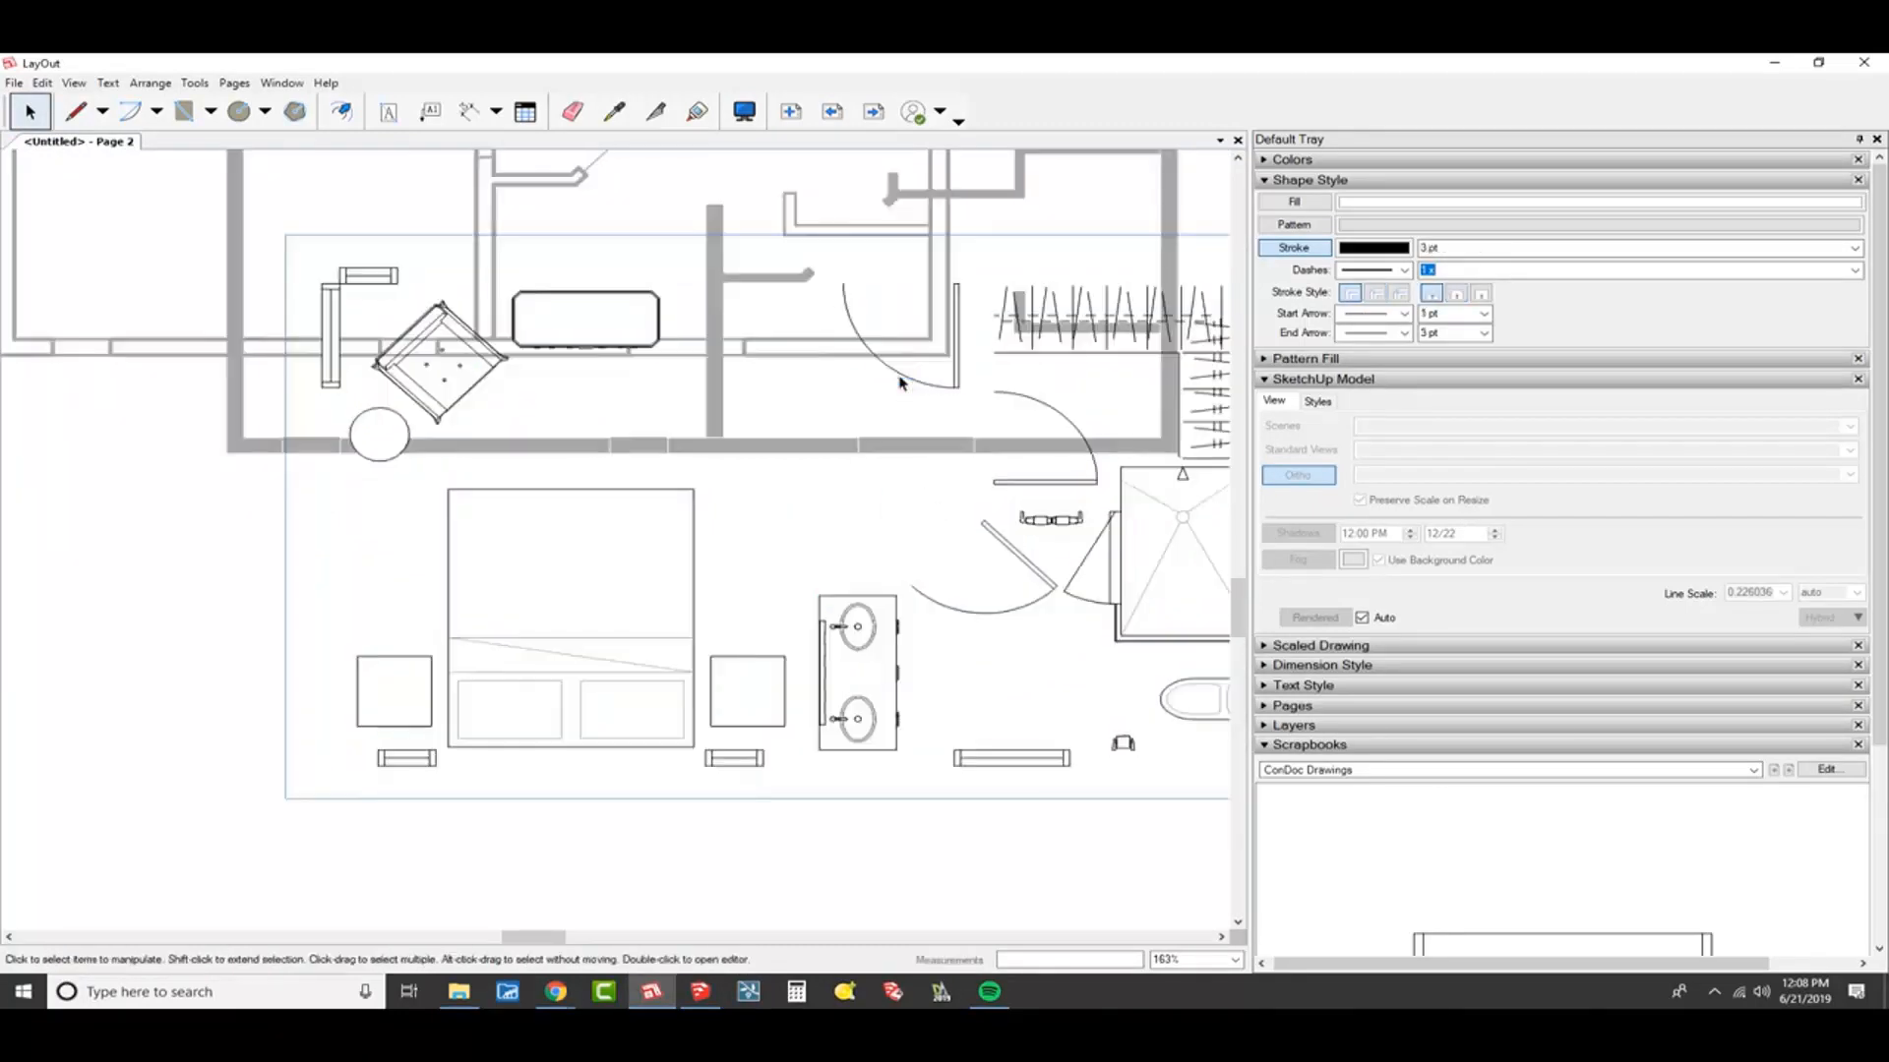
{"action": "left_click", "coordinate": [899, 374]}
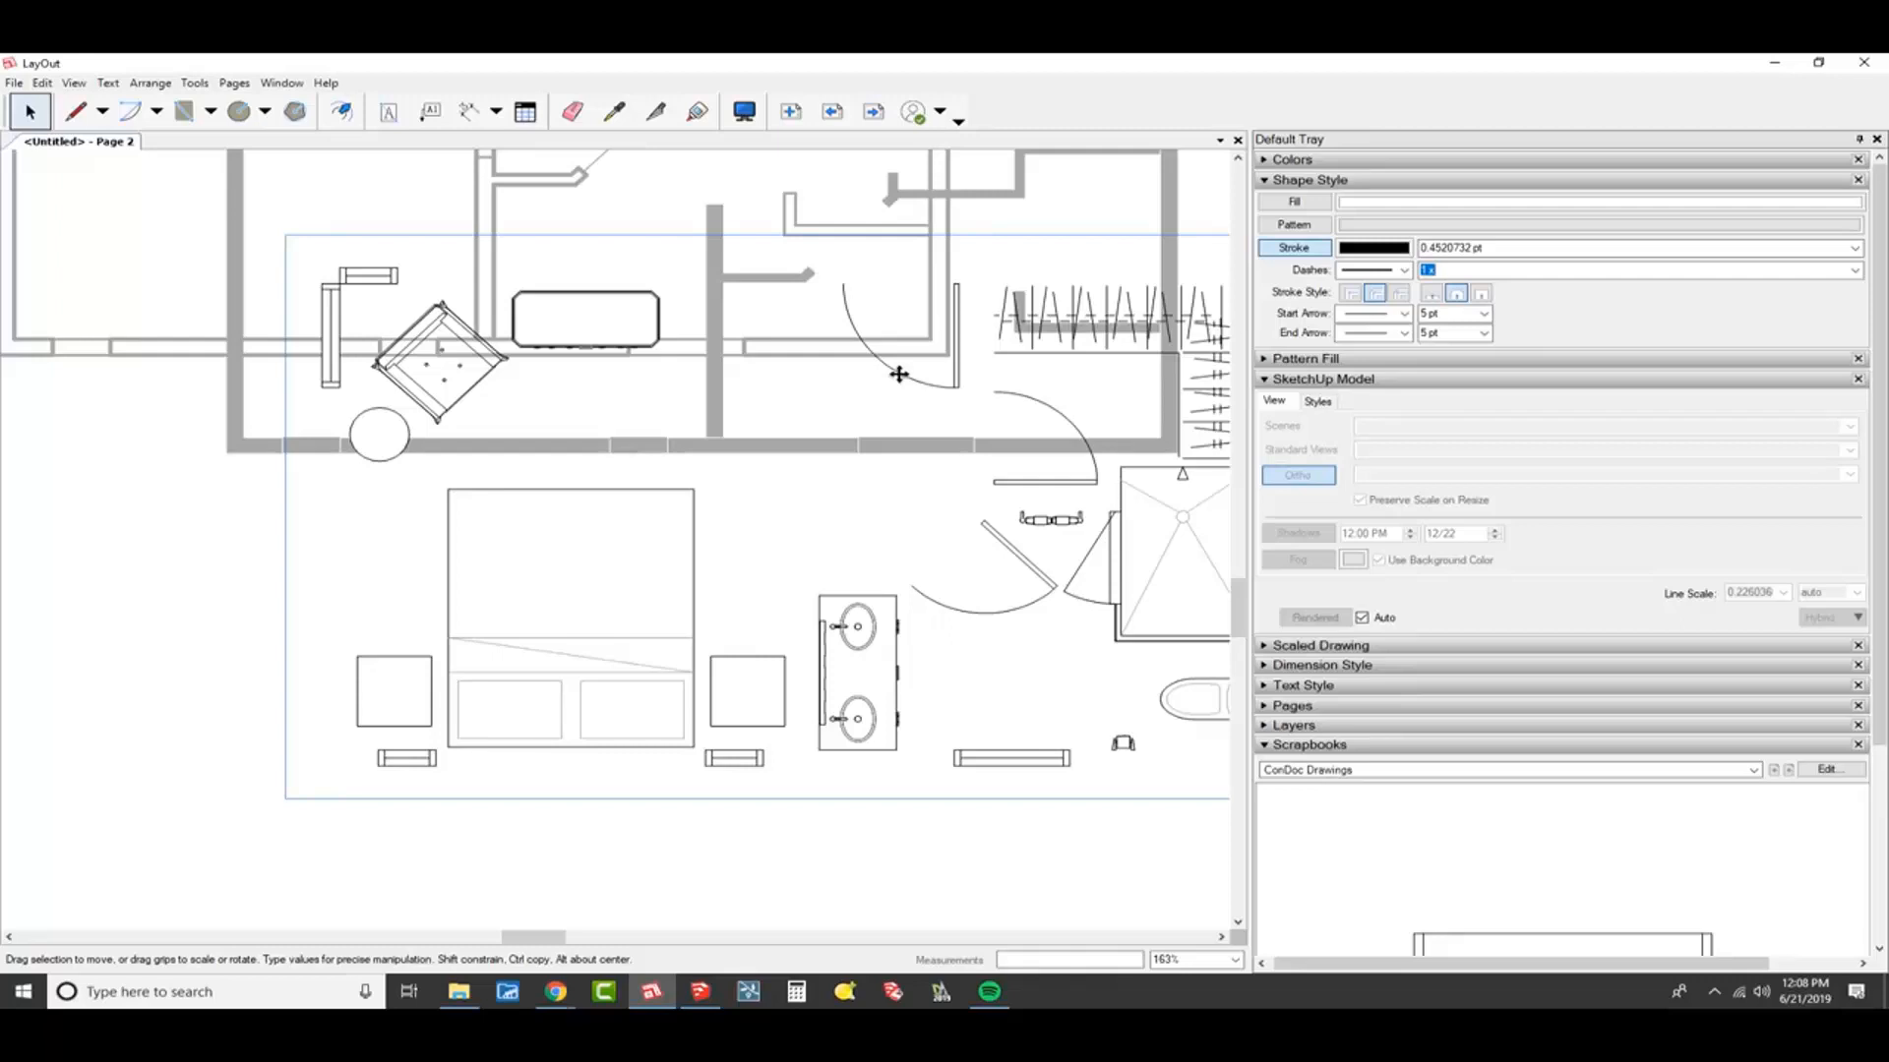
{"action": "left_click", "coordinate": [1169, 543]}
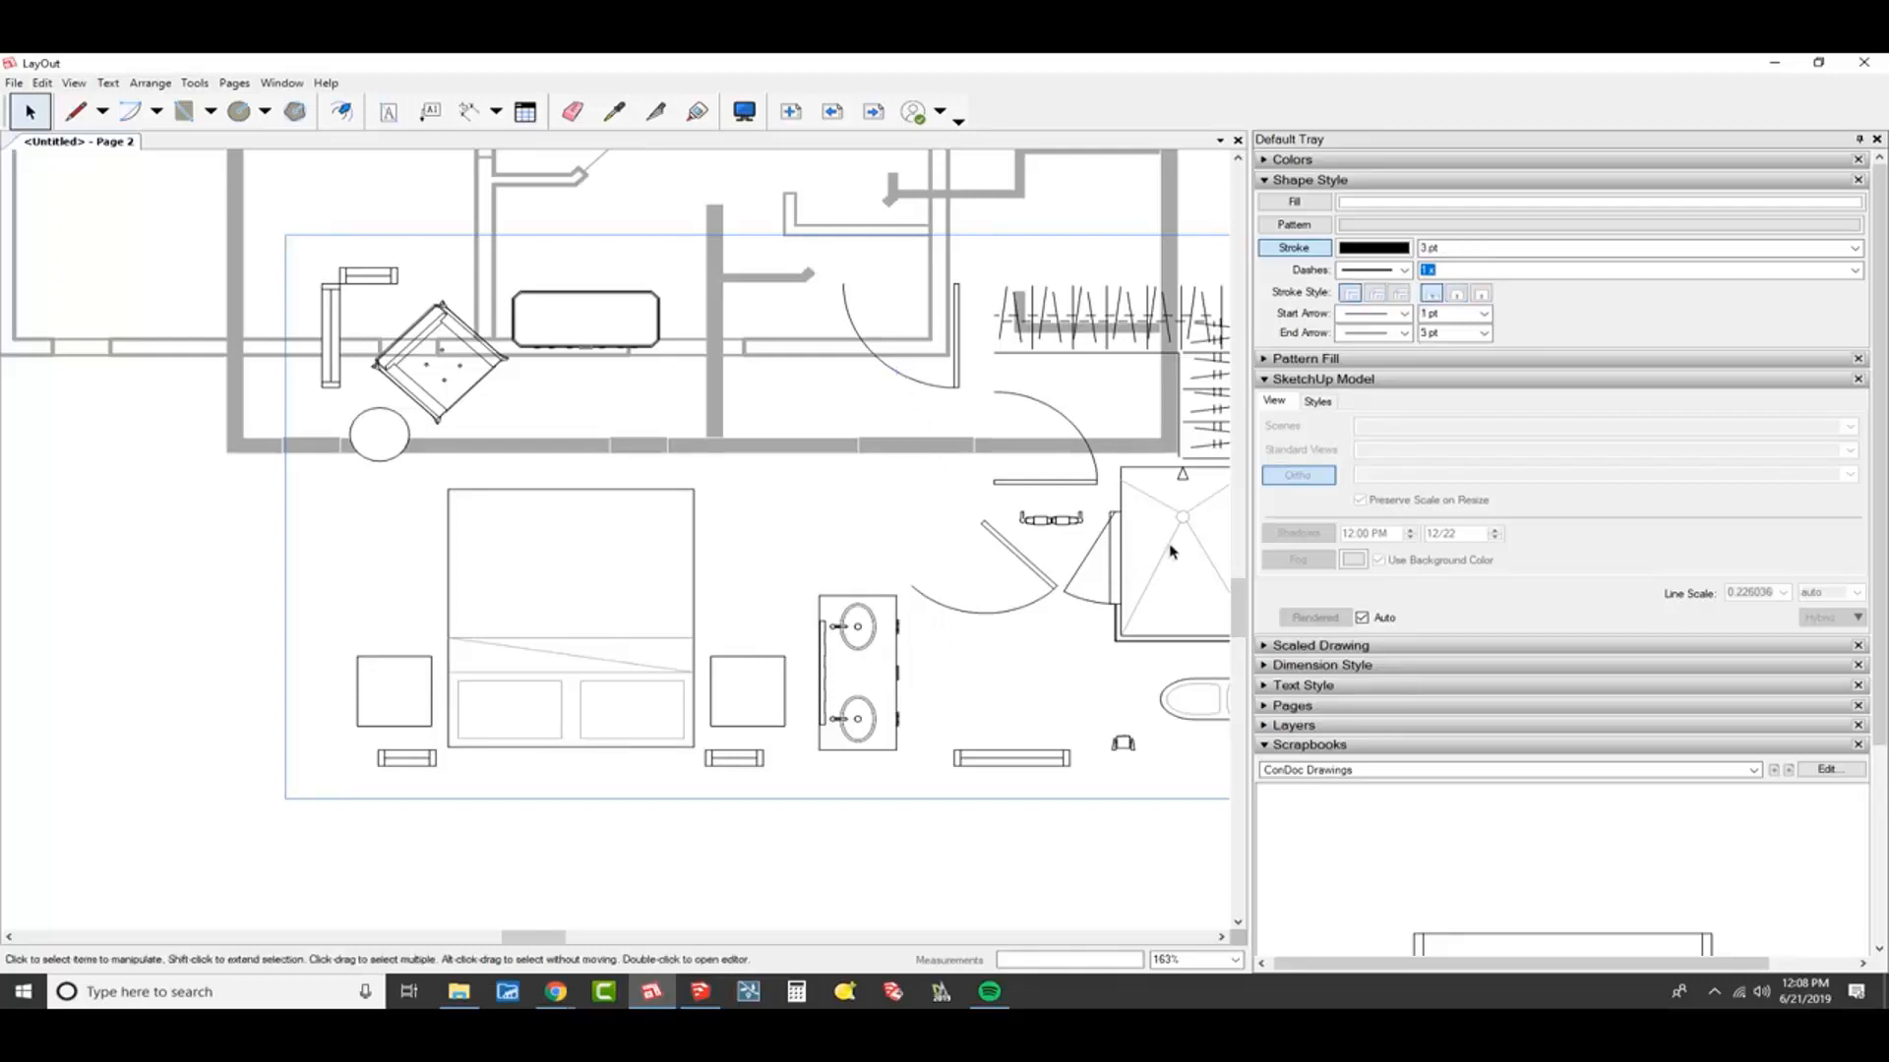